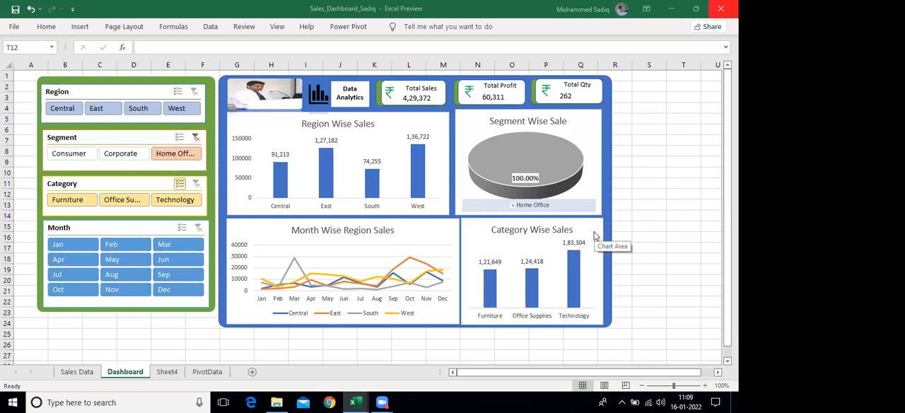
Compare the Dashboard sheet with the Sales Data sheet and look across the source columns from the order fields to Profit
{"action": "left_click", "coordinate": [76, 371]}
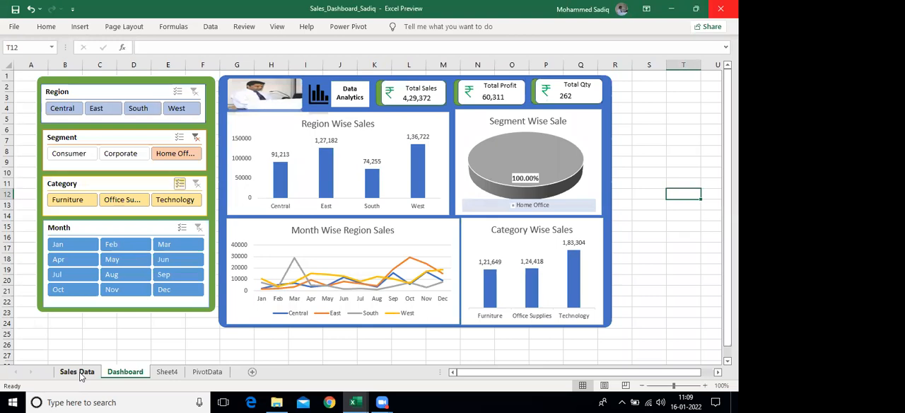
{"action": "left_click", "coordinate": [88, 372]}
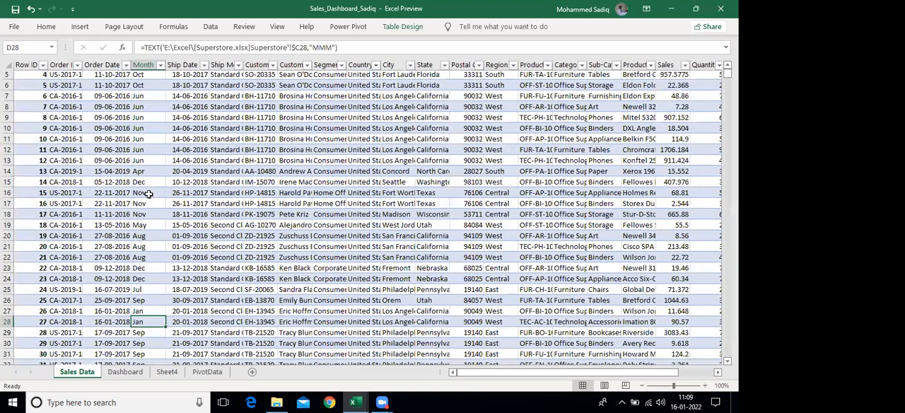
{"action": "scroll", "coordinate": [149, 193], "scroll_direction": "up", "scroll_amount": 2}
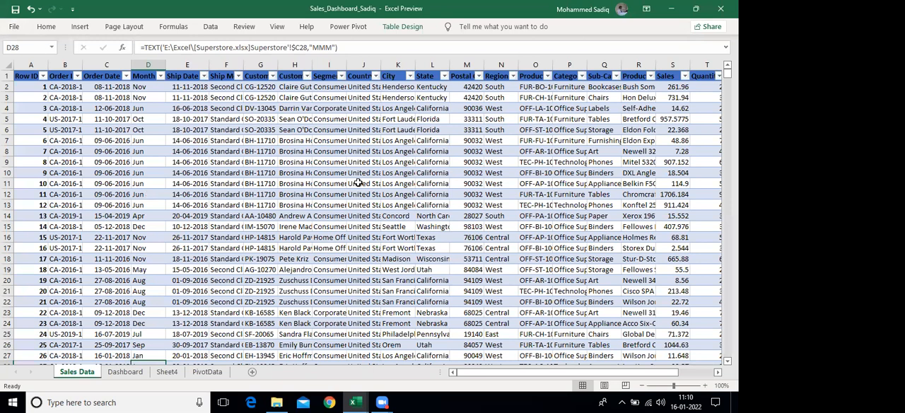
{"action": "left_click", "coordinate": [125, 372]}
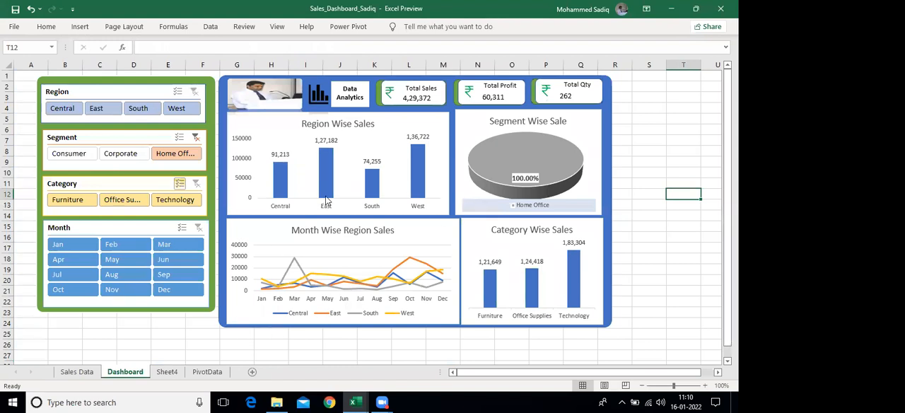
{"action": "left_click", "coordinate": [71, 375]}
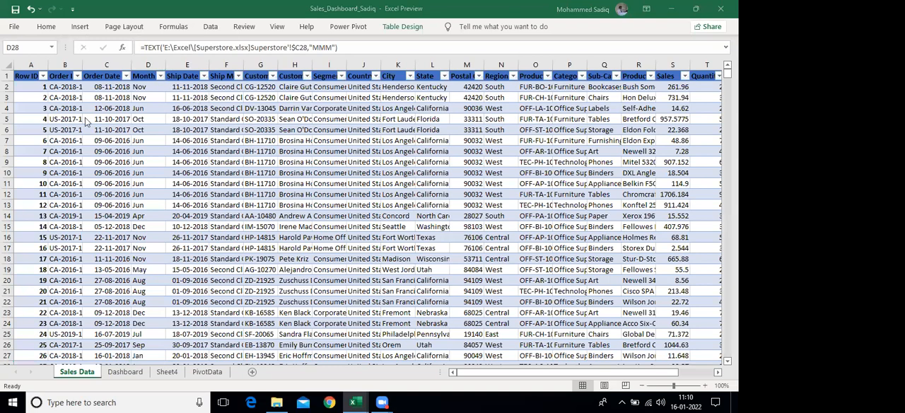
{"action": "left_click", "coordinate": [260, 174]}
{"action": "key", "text": "Right"}
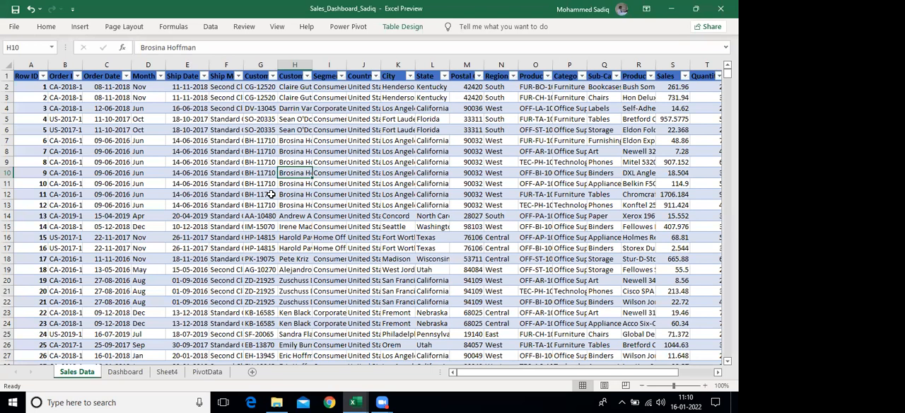
{"action": "key", "text": "Right"}
{"action": "key", "text": "Right"}
{"action": "key", "text": "Right"}
{"action": "key", "text": "Right"}
{"action": "key", "text": "Right"}
{"action": "key", "text": "Right"}
{"action": "key", "text": "Right"}
{"action": "key", "text": "Right"}
{"action": "key", "text": "Right"}
{"action": "key", "text": "Right"}
{"action": "key", "text": "Right"}
{"action": "key", "text": "Right"}
{"action": "key", "text": "Right"}
{"action": "key", "text": "Right"}
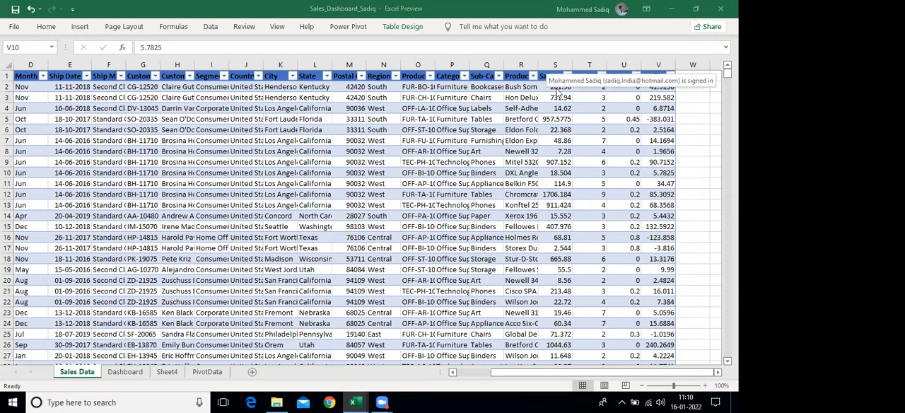
Examine the Sales, Quantity, Discount and Profit values and the Region, State, Category and Sub-Category columns of the sales table
{"action": "left_click", "coordinate": [557, 140]}
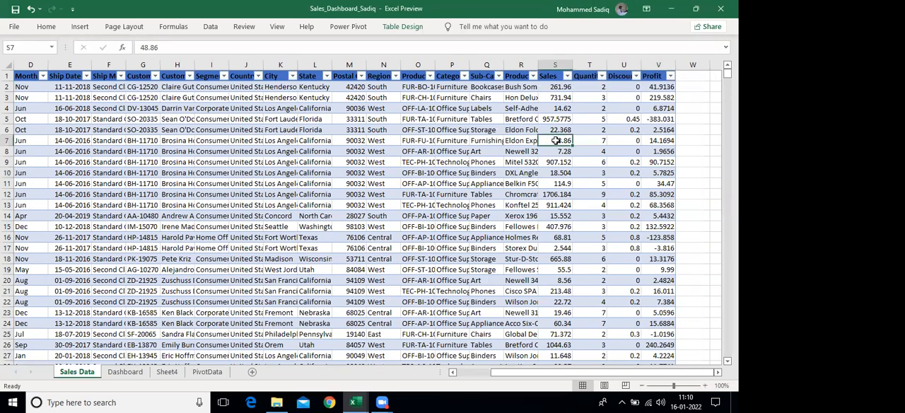
{"action": "key", "text": "Right"}
{"action": "key", "text": "Right"}
{"action": "key", "text": "Right"}
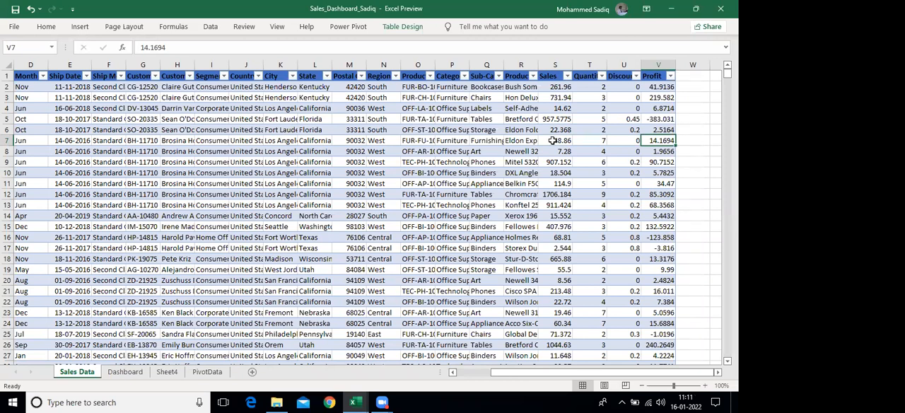
{"action": "left_click_drag", "start_coordinate": [377, 91], "coordinate": [382, 186]}
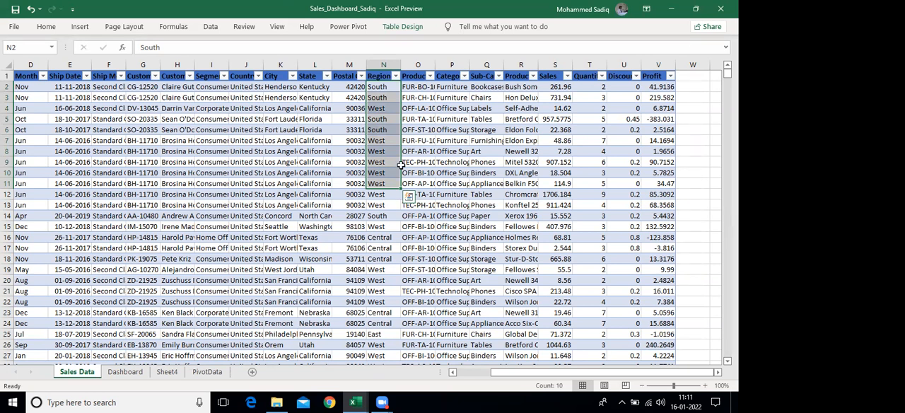
{"action": "left_click_drag", "start_coordinate": [314, 99], "coordinate": [316, 183]}
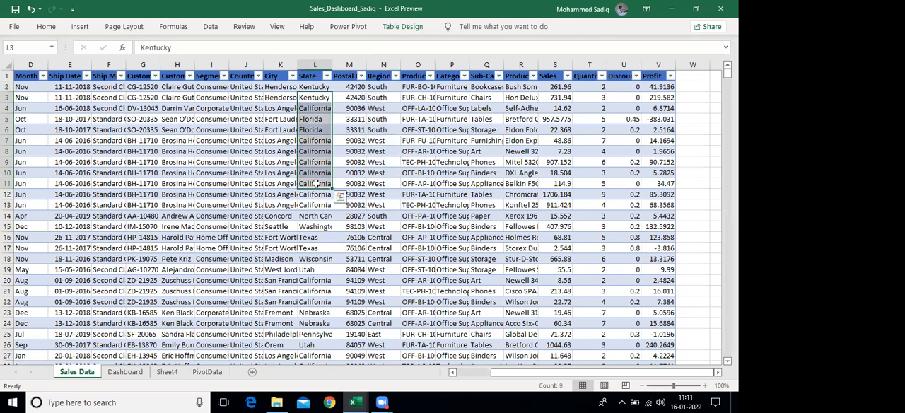
{"action": "left_click_drag", "start_coordinate": [451, 98], "coordinate": [456, 180]}
{"action": "left_click_drag", "start_coordinate": [481, 108], "coordinate": [488, 170]}
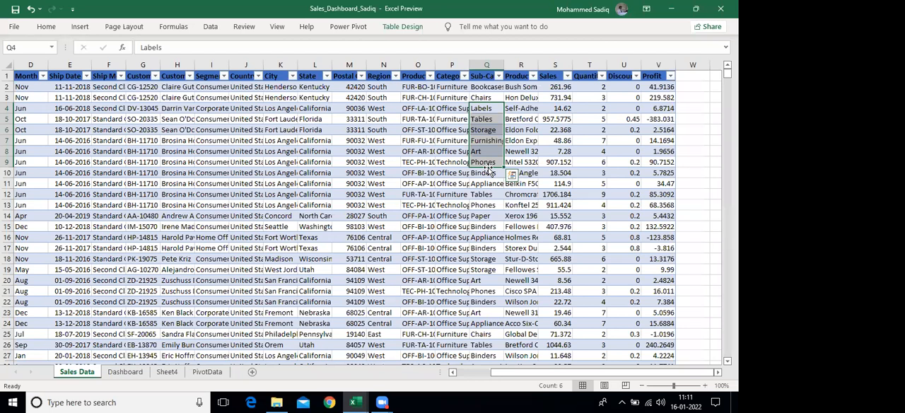
{"action": "left_click", "coordinate": [452, 97]}
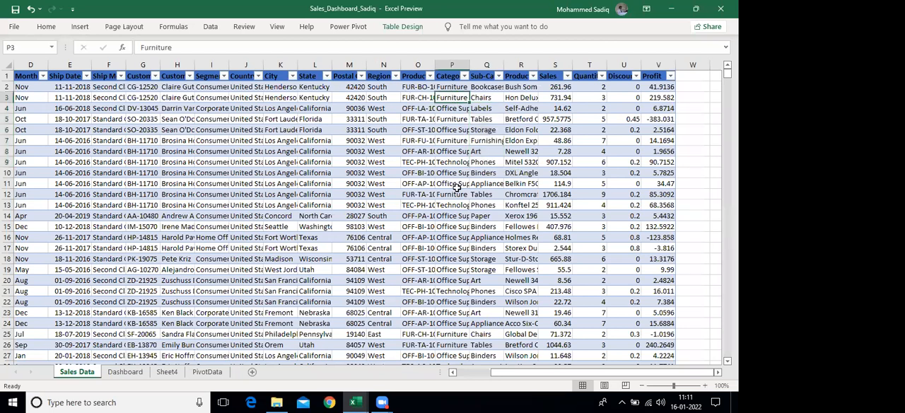
{"action": "left_click", "coordinate": [445, 311]}
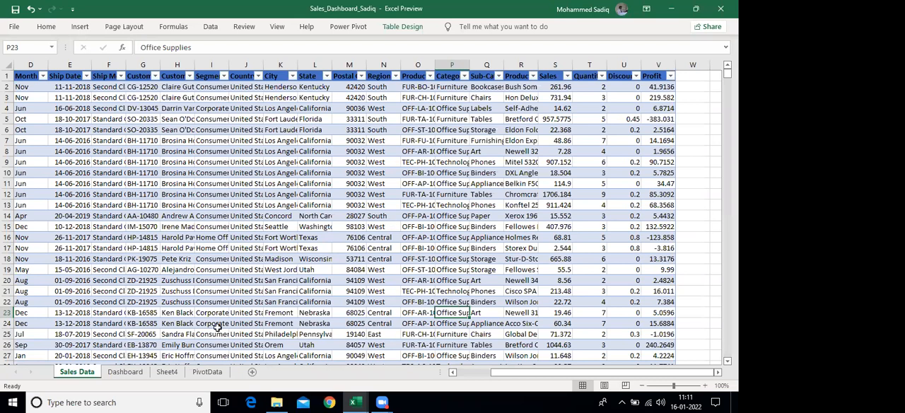
Clear the Segment slicer's filter on the Dashboard sheet and review the Segment Wise Sale and Month Wise Region Sales charts
{"action": "left_click", "coordinate": [123, 374]}
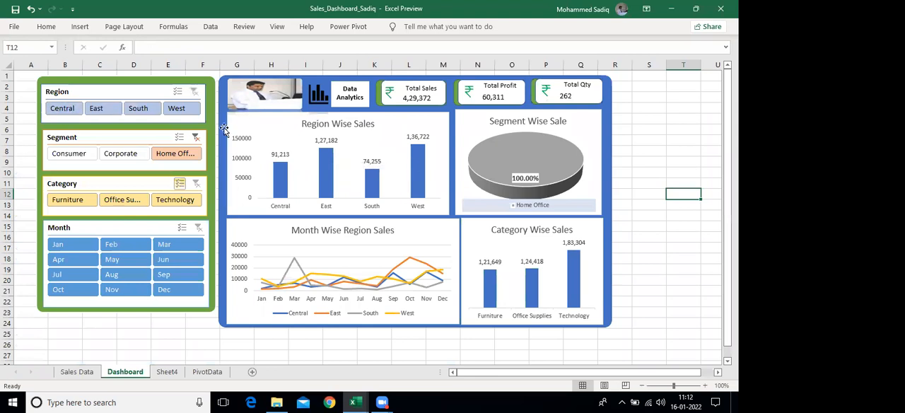
{"action": "left_click", "coordinate": [195, 138]}
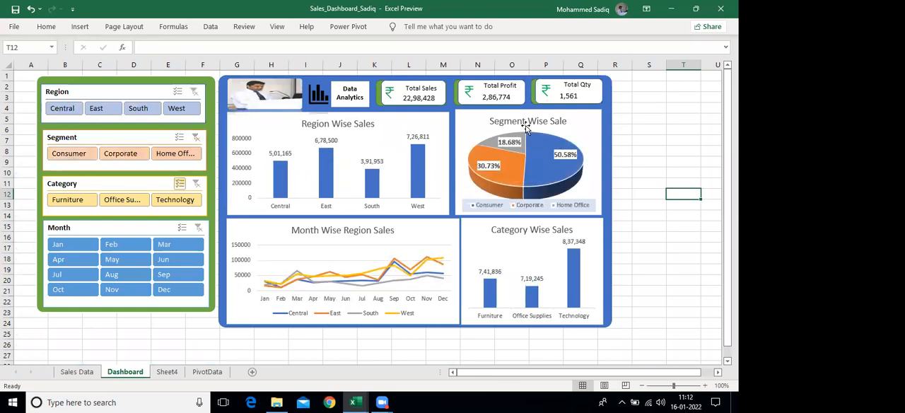
{"action": "mouse_move", "coordinate": [515, 171]}
{"action": "mouse_move", "coordinate": [542, 184]}
{"action": "mouse_move", "coordinate": [507, 136]}
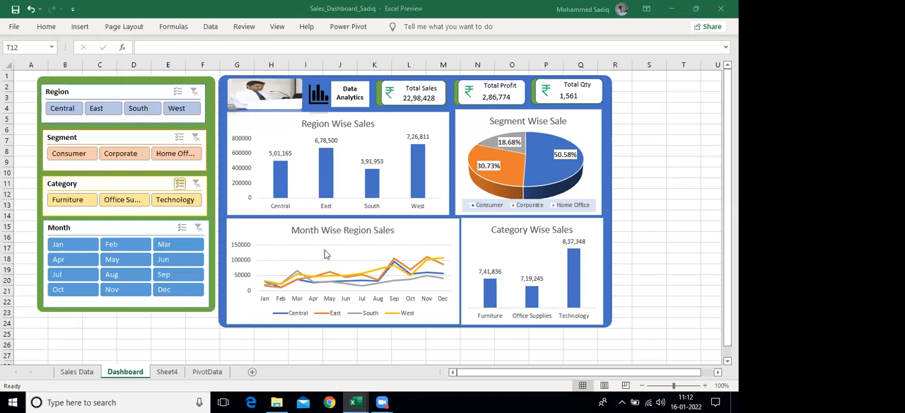
{"action": "mouse_move", "coordinate": [344, 278]}
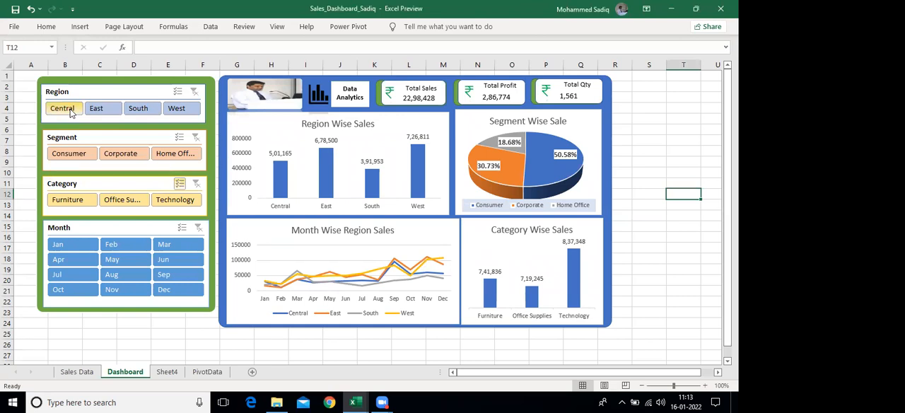
Filter the dashboard to the Central and South regions and the Consumer and Corporate segments
{"action": "left_click", "coordinate": [62, 110]}
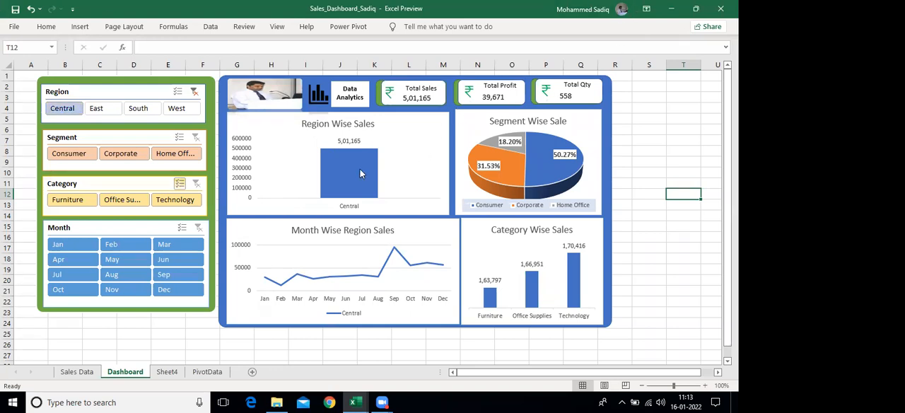
{"action": "mouse_move", "coordinate": [346, 152]}
{"action": "left_click", "coordinate": [139, 110], "text": "ctrl"}
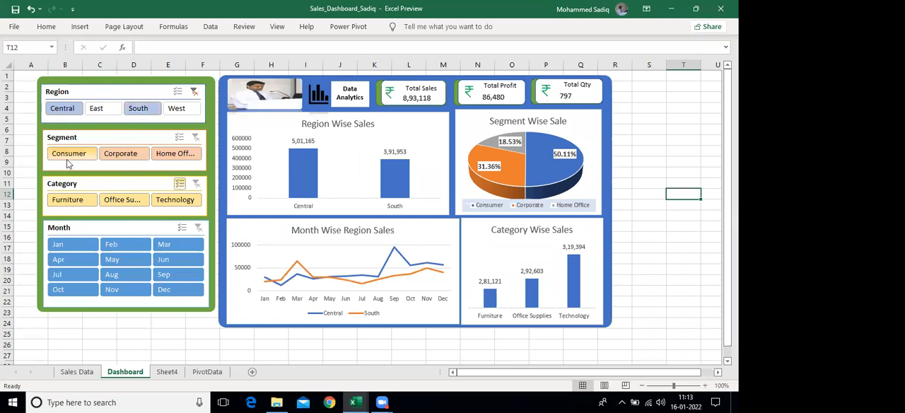
{"action": "left_click", "coordinate": [120, 156]}
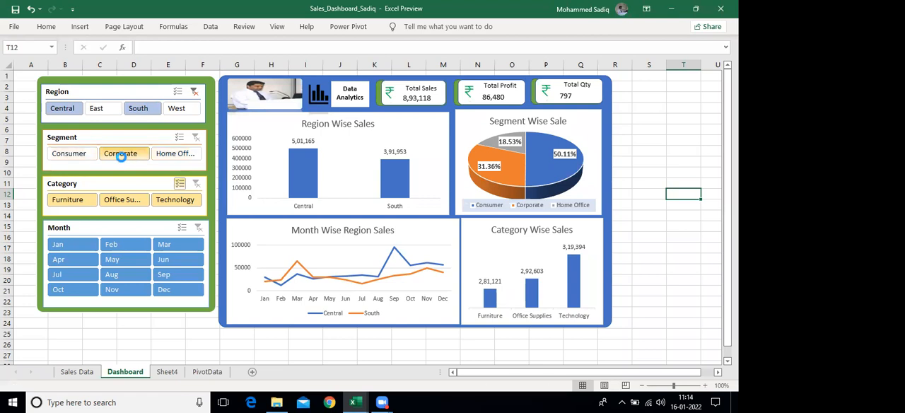
{"action": "left_click", "coordinate": [70, 154], "text": "ctrl"}
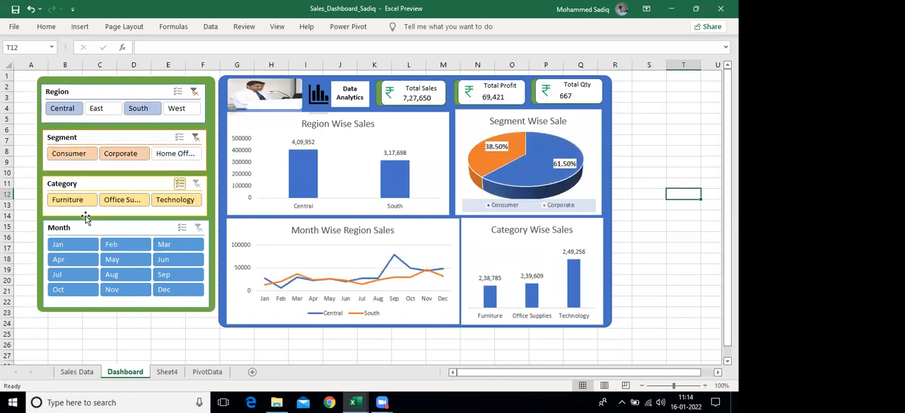
Exclude Office Supplies from the dashboard's Category filter and limit the Month filter to Jan through Jun
{"action": "left_click", "coordinate": [122, 200], "text": "ctrl"}
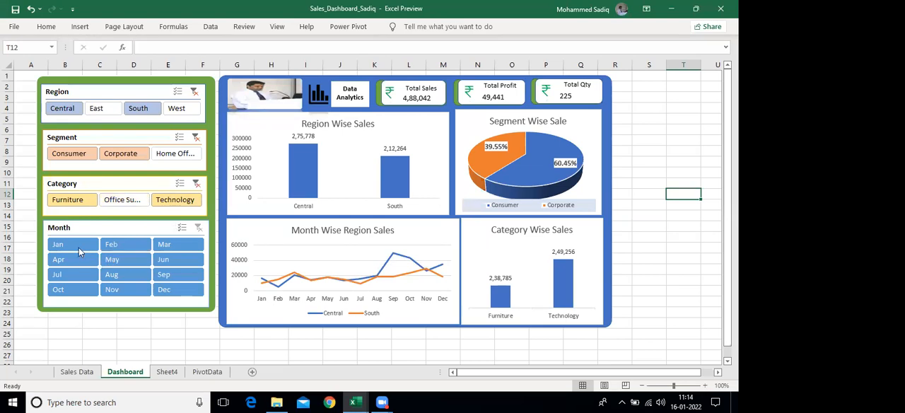
{"action": "left_click_drag", "start_coordinate": [68, 243], "coordinate": [188, 264]}
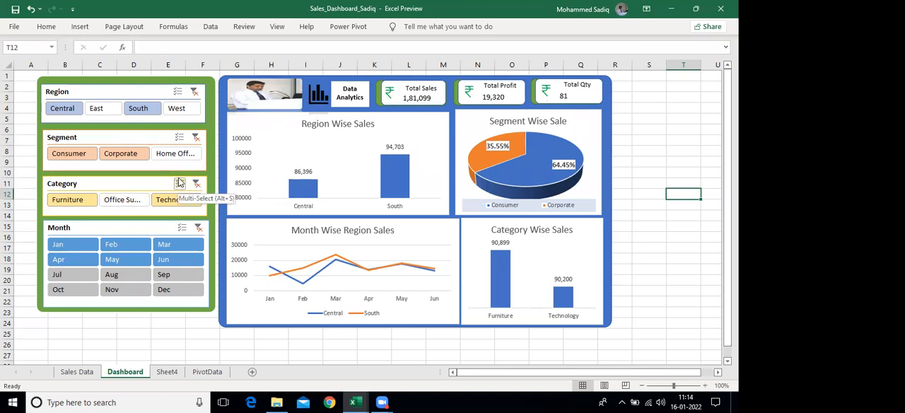
Copy the entire table on the Sales Data sheet, from the Row ID header in A1 through the last Profit row
{"action": "left_click", "coordinate": [70, 375]}
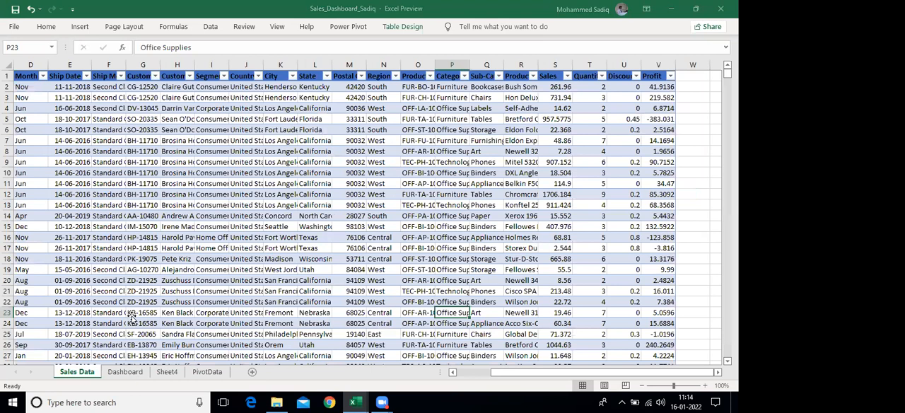
{"action": "key", "text": "ctrl+Page_Down"}
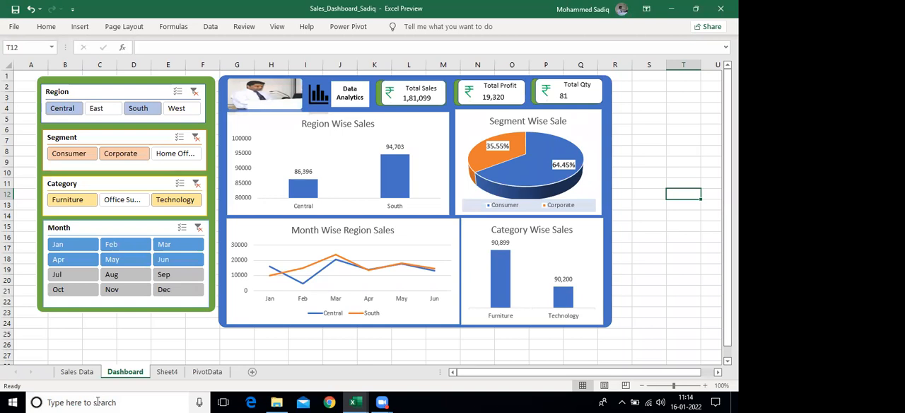
{"action": "left_click", "coordinate": [67, 374]}
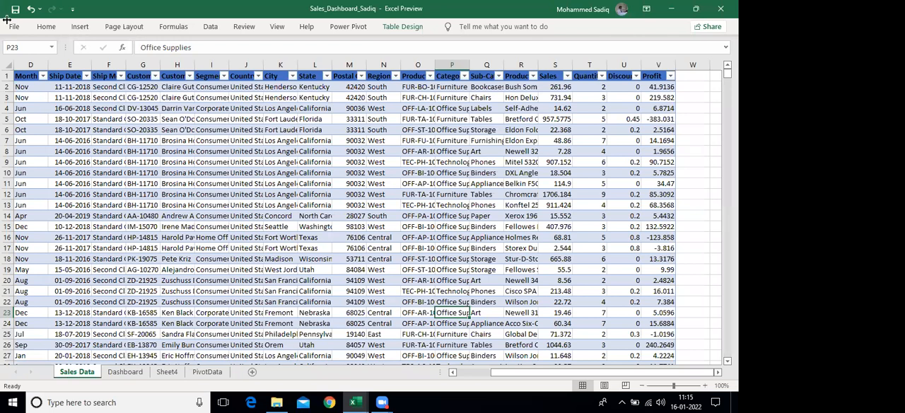
{"action": "left_click", "coordinate": [131, 162]}
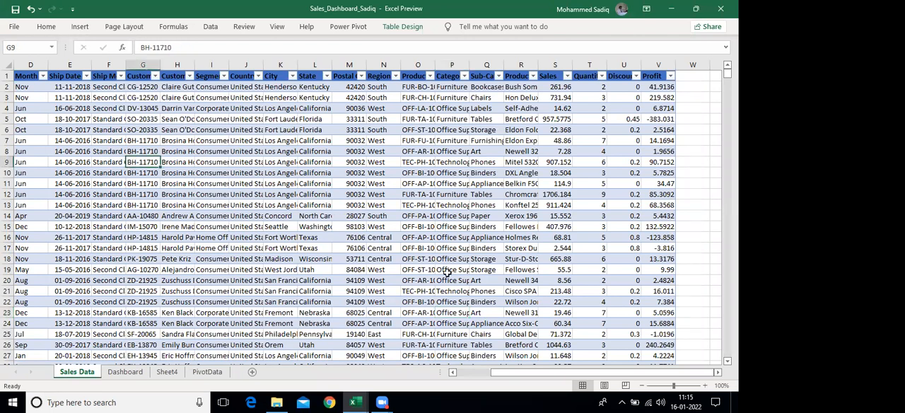
{"action": "left_click", "coordinate": [114, 219]}
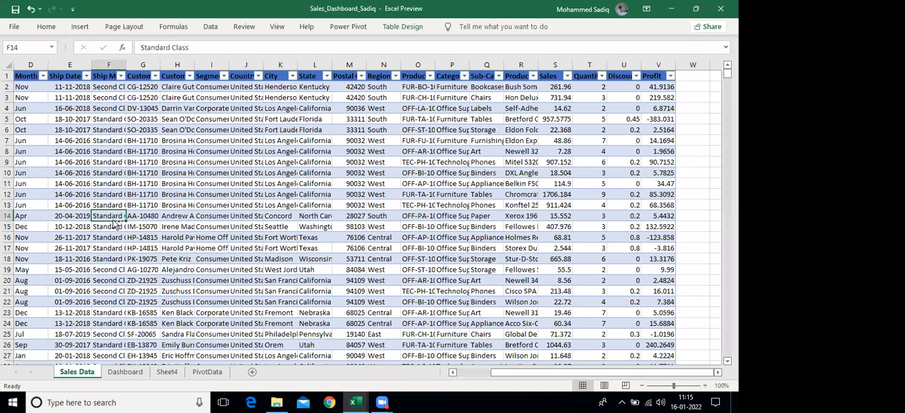
{"action": "key", "text": "Home"}
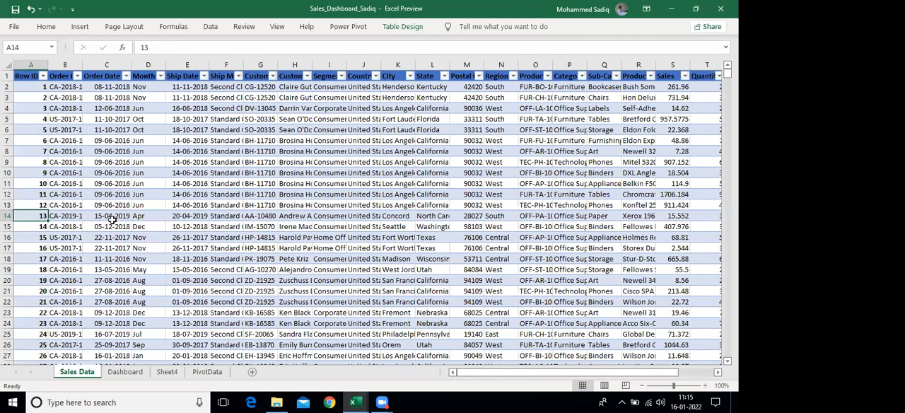
{"action": "key", "text": "ctrl+Home"}
{"action": "key", "text": "ctrl+shift+Right"}
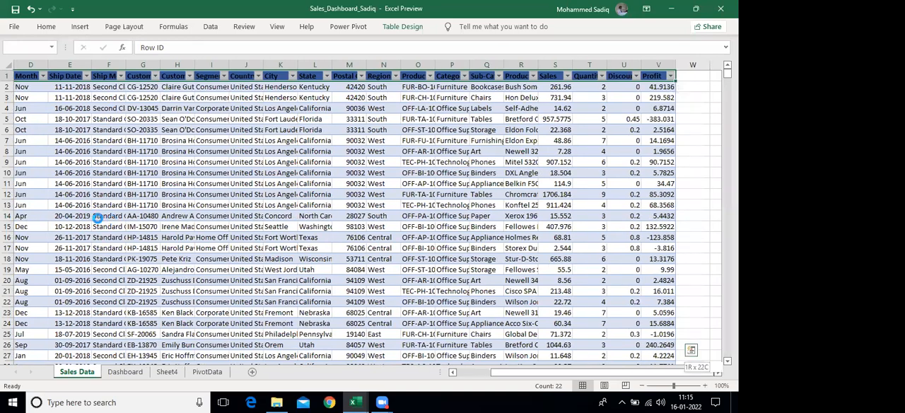
{"action": "key", "text": "ctrl+shift+Down"}
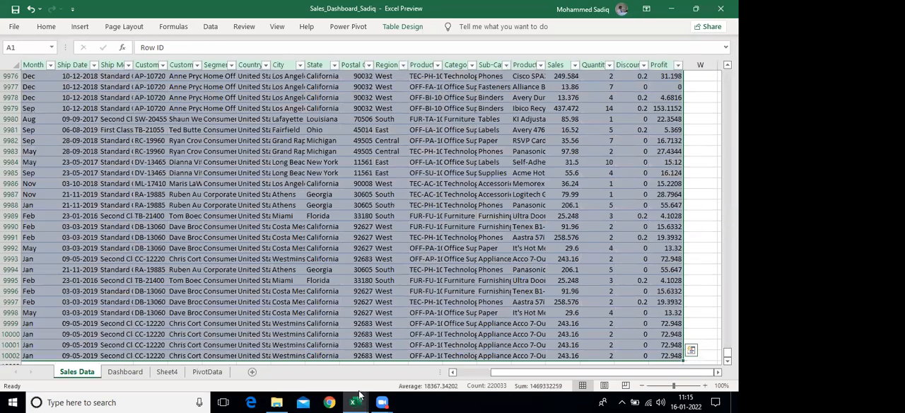
{"action": "key", "text": "ctrl+c"}
Switch to the blank Book1 workbook and paste the copied sales table at cell A1 of Sheet1
{"action": "left_click", "coordinate": [354, 402]}
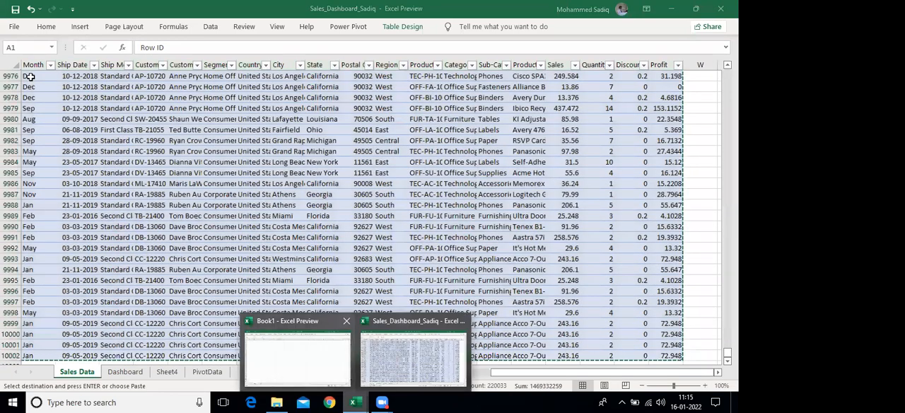
{"action": "left_click", "coordinate": [297, 359]}
{"action": "left_click", "coordinate": [31, 76]}
{"action": "key", "text": "ctrl+v"}
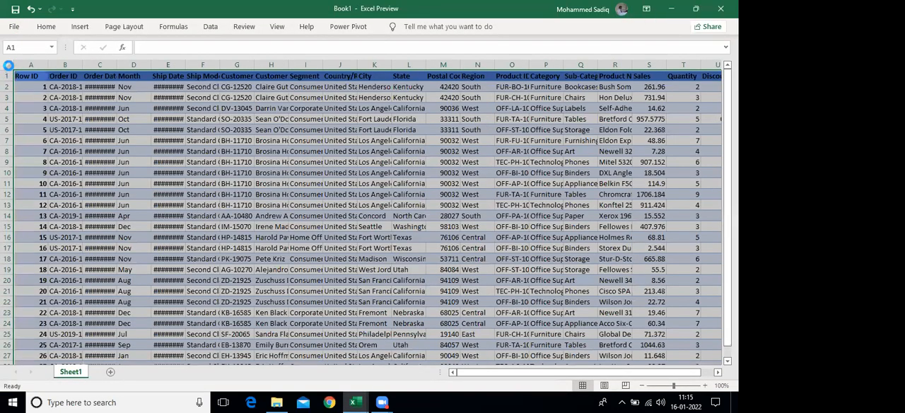
{"action": "left_click", "coordinate": [210, 147]}
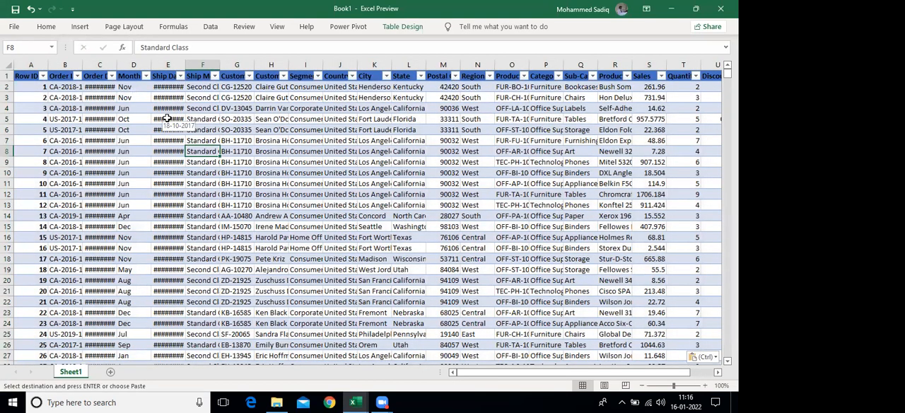
Convert the pasted sales table on Sheet1 to a normal range
{"action": "key", "text": "Escape"}
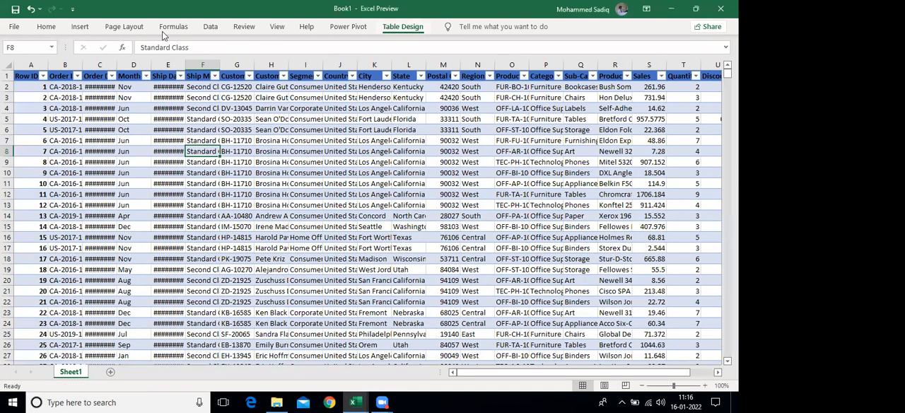
{"action": "left_click", "coordinate": [99, 68]}
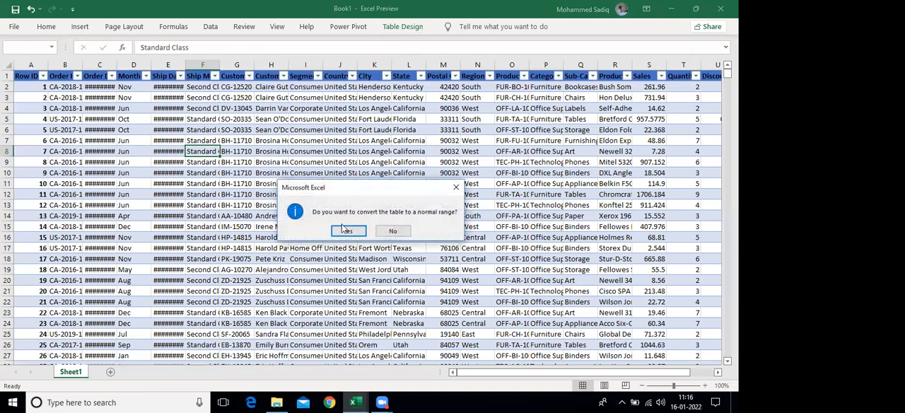
{"action": "left_click", "coordinate": [344, 231]}
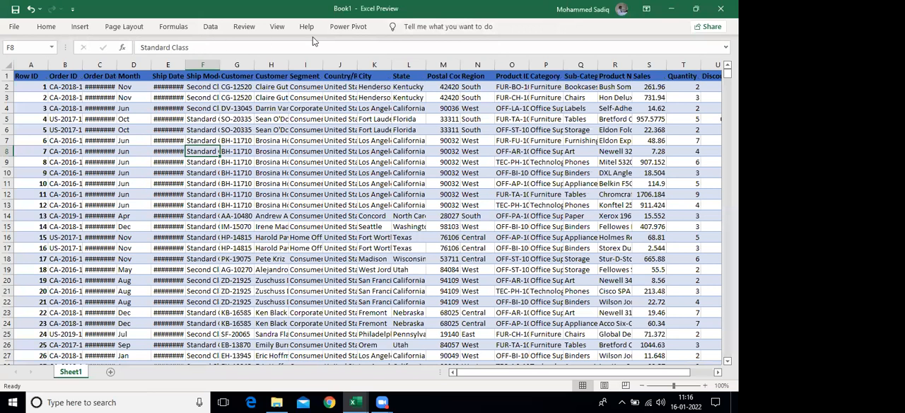
Remove the fill colour from all the sales data and reset its cell borders
{"action": "left_click", "coordinate": [304, 141]}
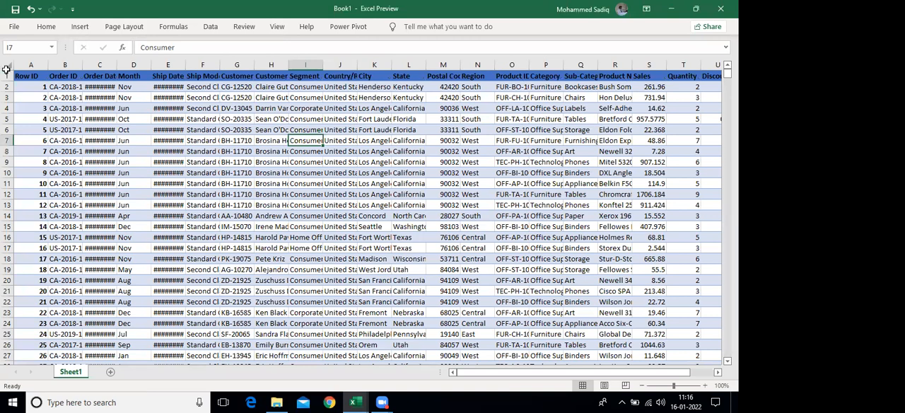
{"action": "key", "text": "ctrl+a"}
{"action": "left_click", "coordinate": [46, 31]}
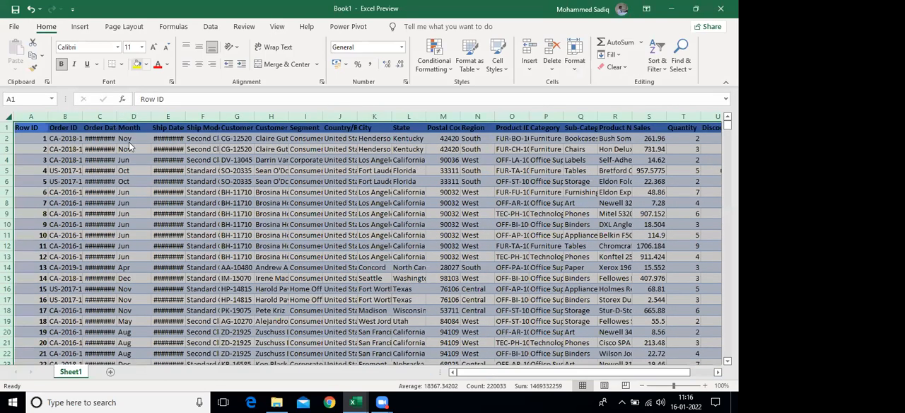
{"action": "left_click", "coordinate": [145, 64]}
{"action": "left_click", "coordinate": [141, 181]}
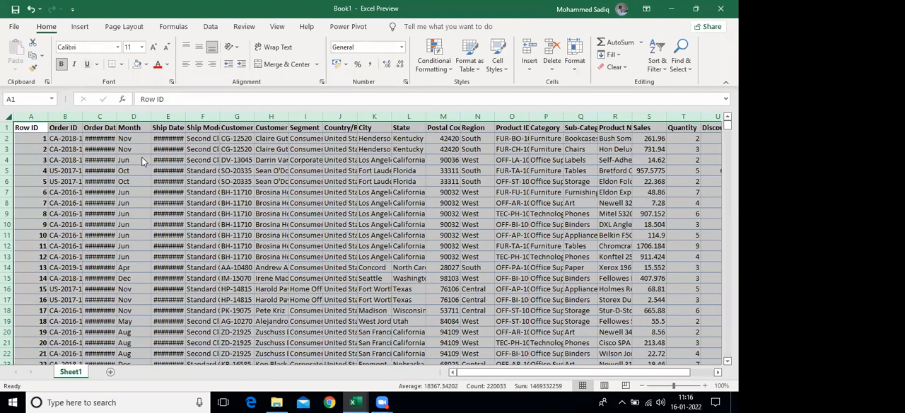
{"action": "left_click", "coordinate": [121, 64]}
{"action": "left_click", "coordinate": [149, 161]}
Auto-fit the widths of all the sales data columns so the dates and names show in full
{"action": "double_click", "coordinate": [117, 116]}
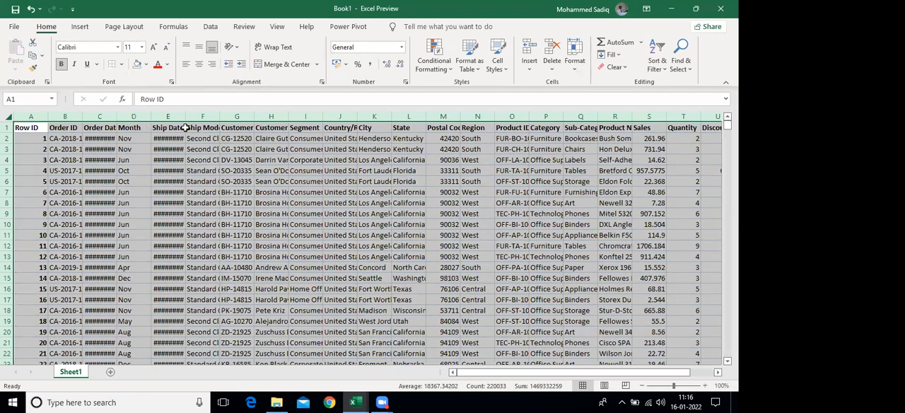
{"action": "left_click", "coordinate": [228, 168]}
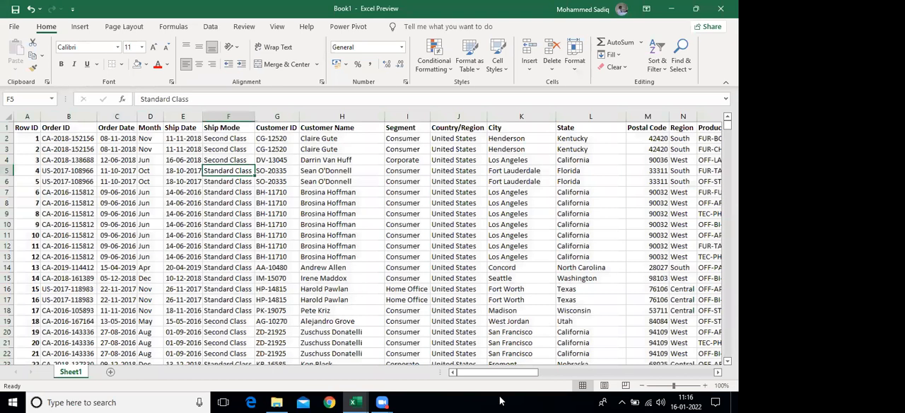
{"action": "left_click", "coordinate": [366, 308]}
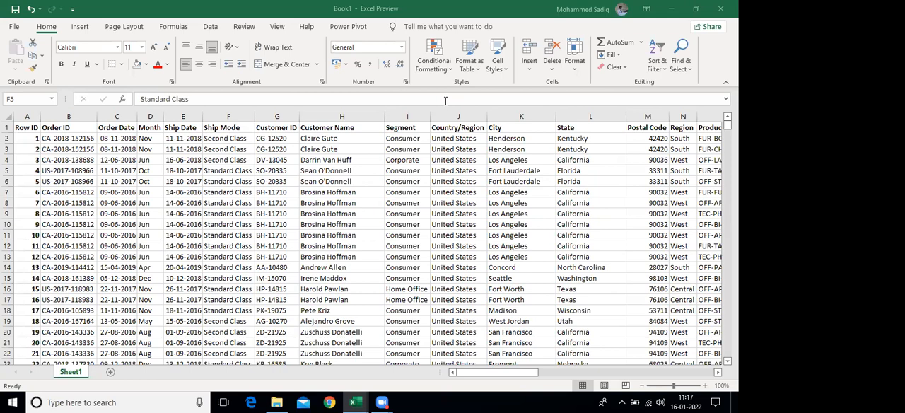
Examine the plain sales data down to its last row and return to the header row
{"action": "left_click", "coordinate": [163, 187]}
{"action": "scroll", "coordinate": [230, 204], "scroll_direction": "down", "scroll_amount": 8}
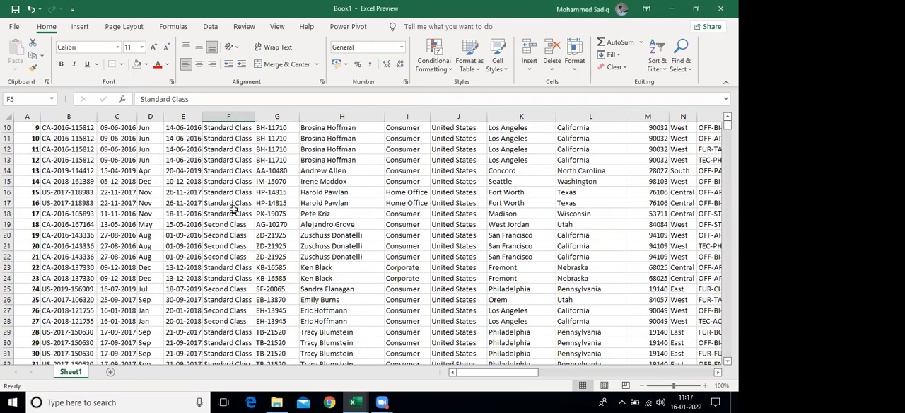
{"action": "scroll", "coordinate": [234, 212], "scroll_direction": "down", "scroll_amount": 10}
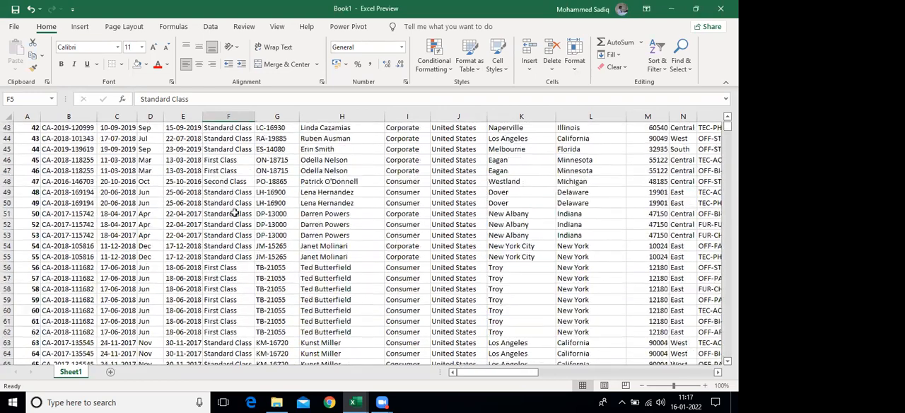
{"action": "left_click", "coordinate": [233, 212]}
{"action": "key", "text": "ctrl+Down"}
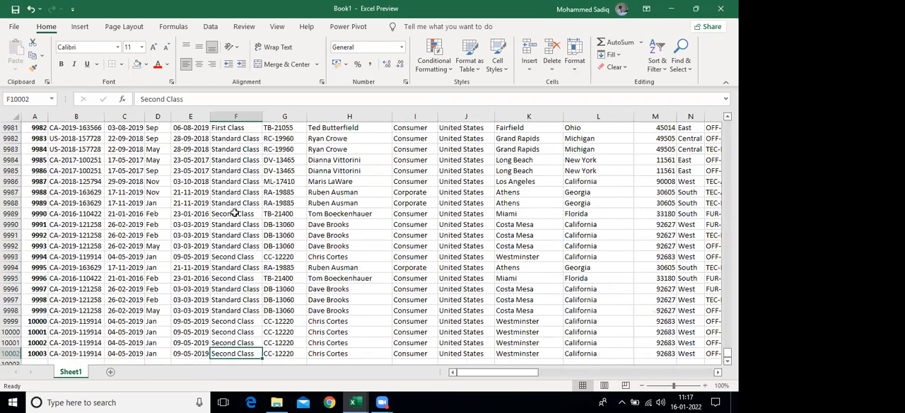
{"action": "scroll", "coordinate": [292, 224], "scroll_direction": "down", "scroll_amount": 4}
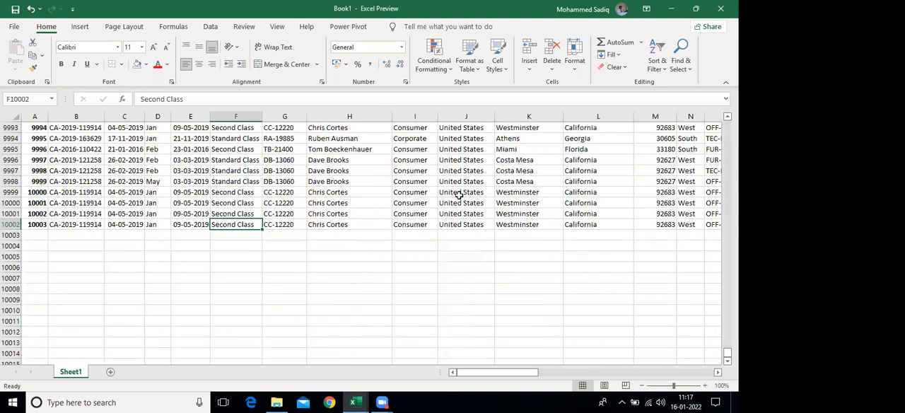
{"action": "left_click", "coordinate": [329, 204]}
{"action": "scroll", "coordinate": [329, 204], "scroll_direction": "up", "scroll_amount": 1}
{"action": "left_click_drag", "start_coordinate": [337, 236], "coordinate": [344, 188]}
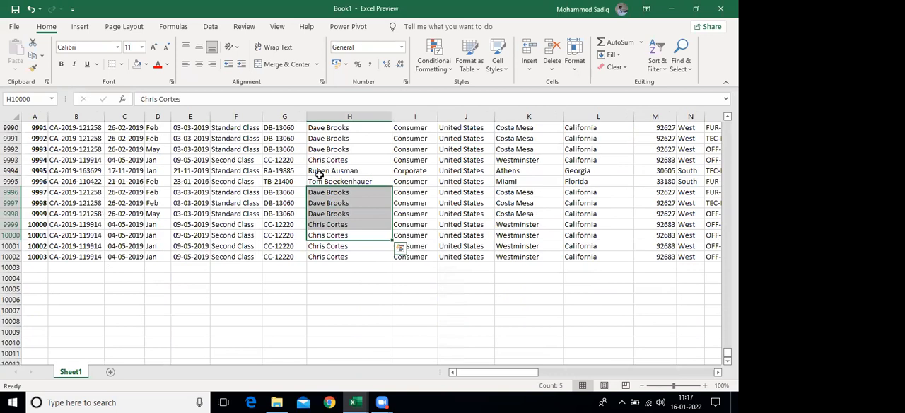
{"action": "key", "text": "ctrl+Up"}
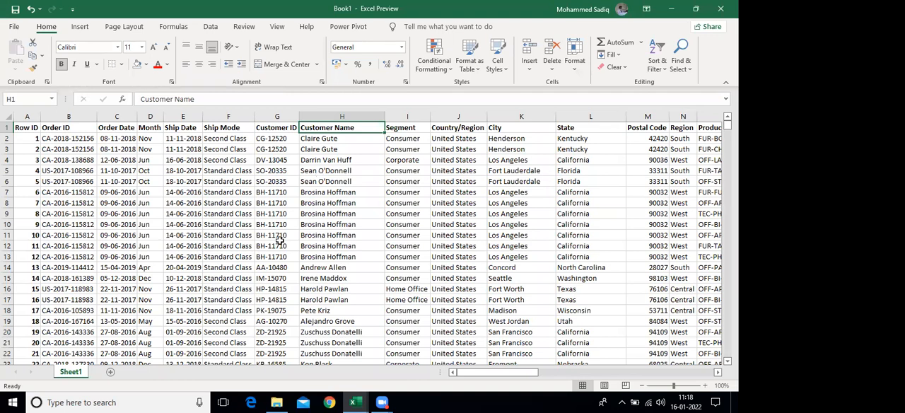
{"action": "left_click", "coordinate": [158, 223]}
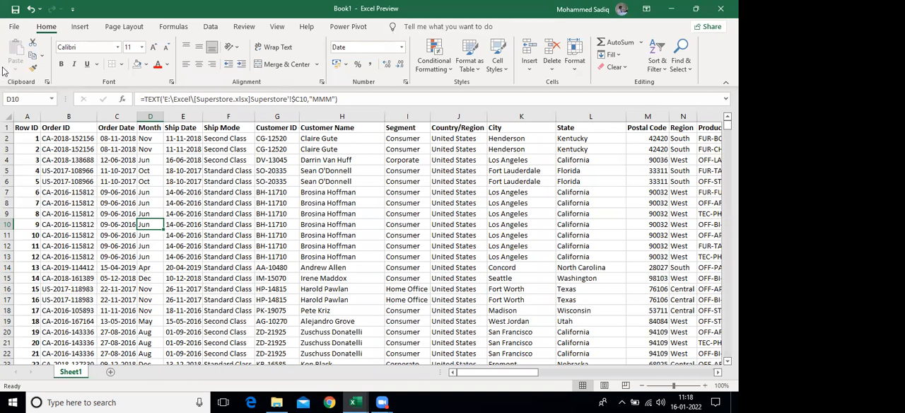
{"action": "left_click", "coordinate": [80, 28]}
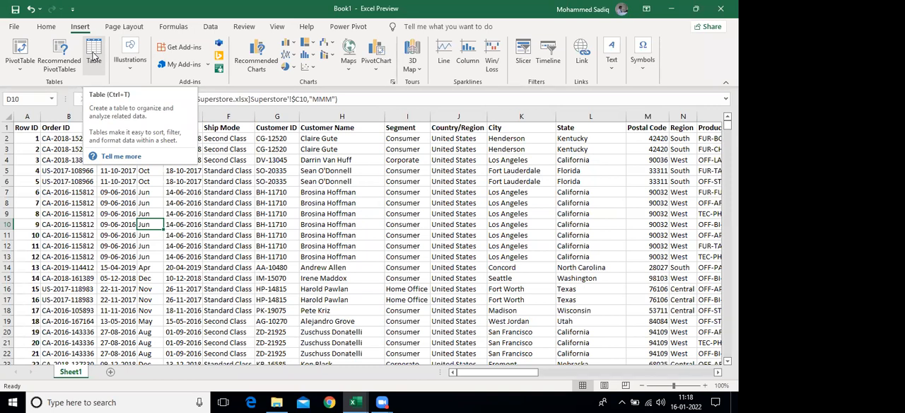
{"action": "left_click", "coordinate": [97, 59]}
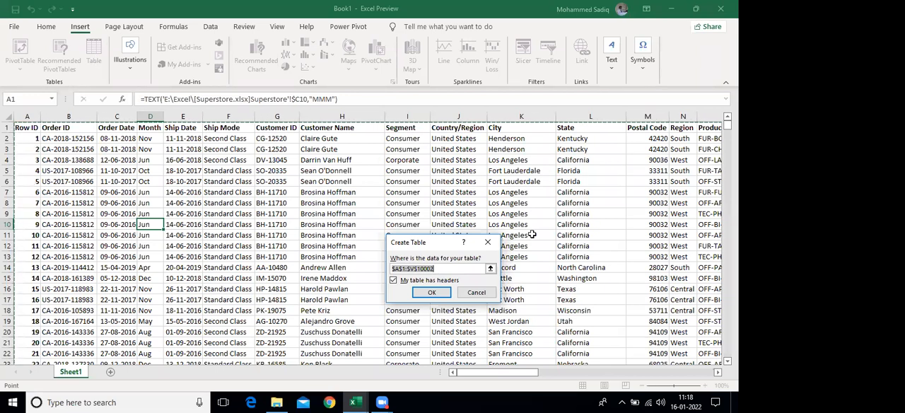
{"action": "scroll", "coordinate": [532, 234], "scroll_direction": "down", "scroll_amount": 4}
{"action": "scroll", "coordinate": [493, 207], "scroll_direction": "up", "scroll_amount": 2}
{"action": "scroll", "coordinate": [427, 267], "scroll_direction": "up", "scroll_amount": 2}
{"action": "left_click_drag", "start_coordinate": [416, 245], "coordinate": [201, 174]}
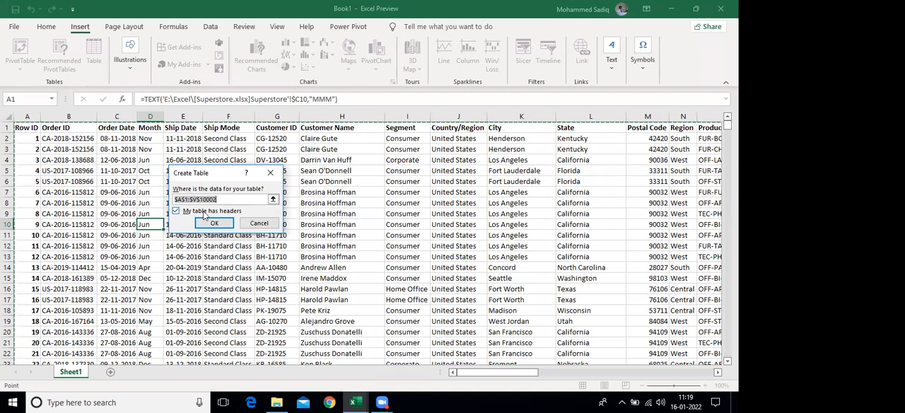
{"action": "left_click", "coordinate": [221, 198]}
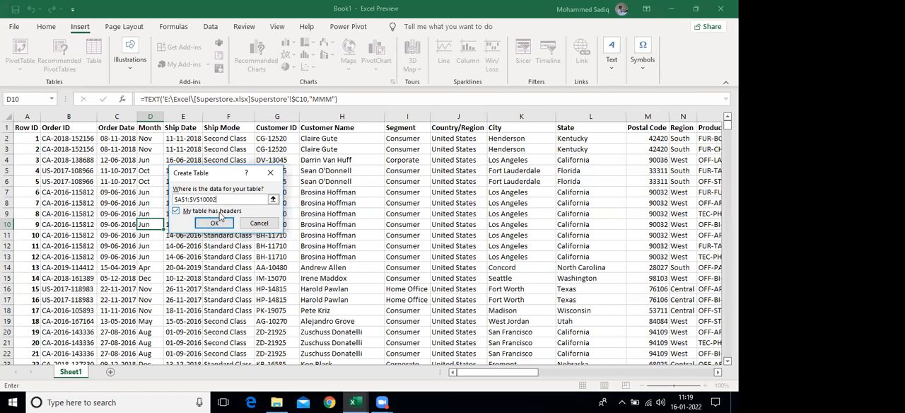
{"action": "left_click", "coordinate": [8, 127]}
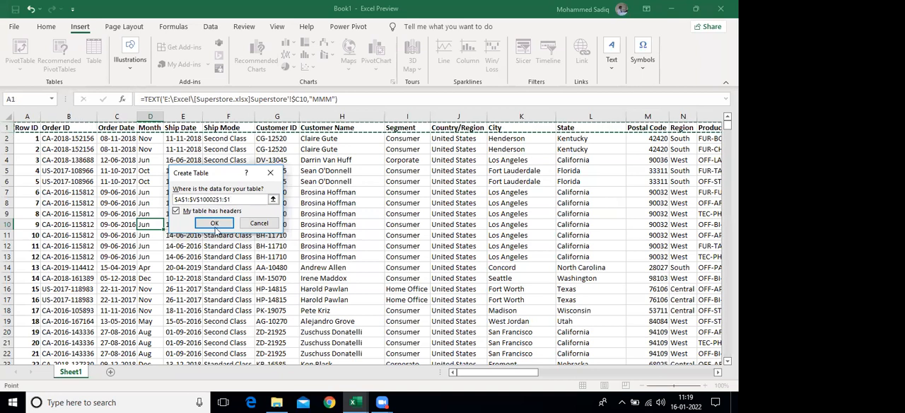
{"action": "key", "text": "Escape"}
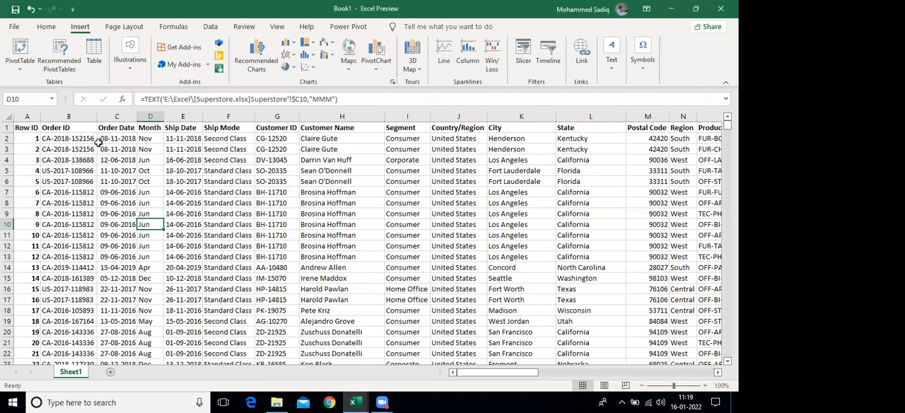
Create a table from the sales data range A1:V10002, using the first row as headers
{"action": "key", "text": "ctrl+t"}
{"action": "left_click", "coordinate": [205, 222]}
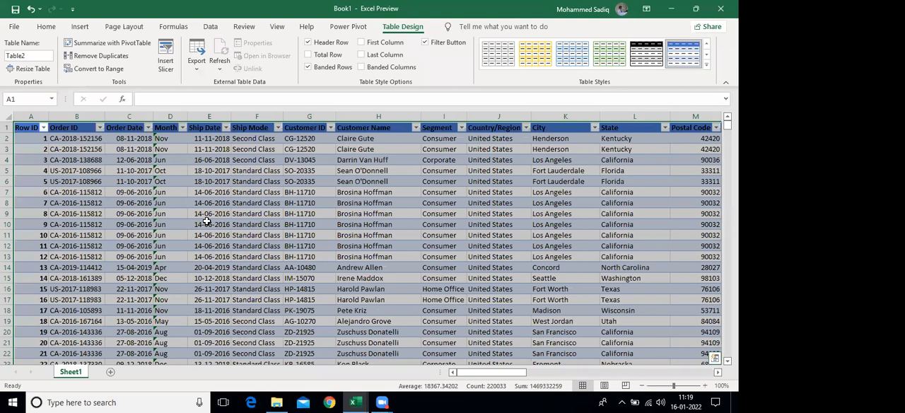
{"action": "left_click", "coordinate": [322, 245]}
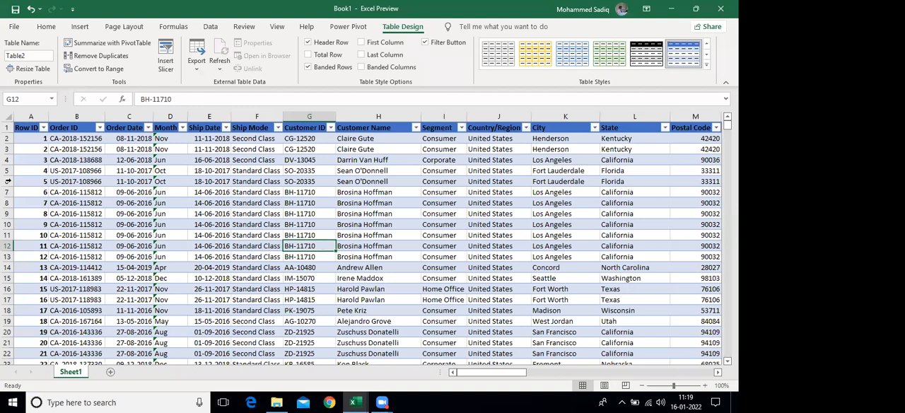
Examine the new table's header row while moving to the last record and back up
{"action": "left_click", "coordinate": [7, 128]}
{"action": "left_click", "coordinate": [47, 192]}
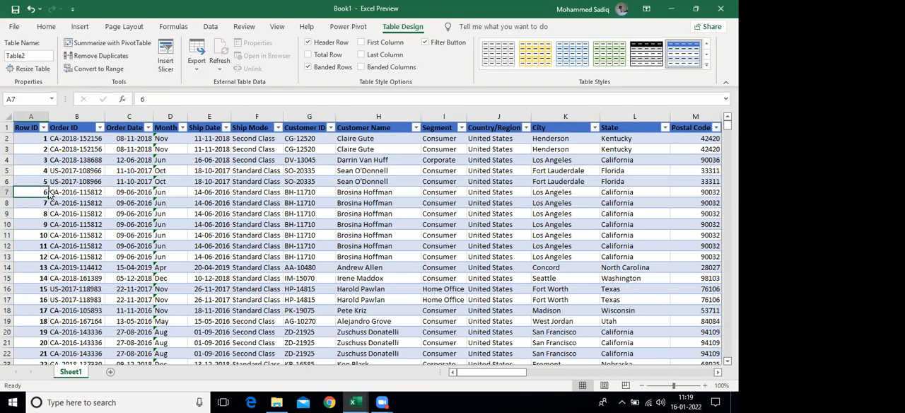
{"action": "key", "text": "ctrl+Down"}
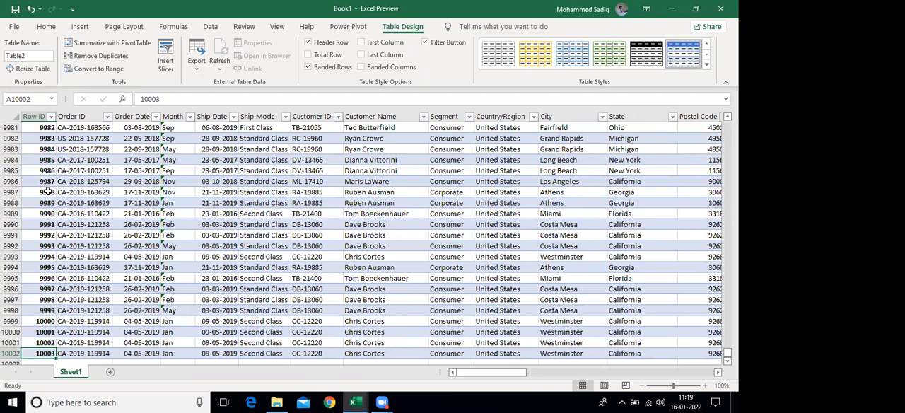
{"action": "key", "text": "ctrl+Up"}
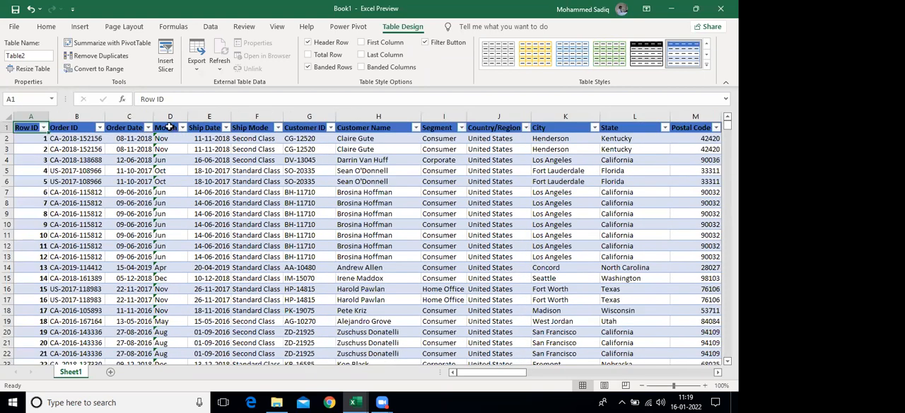
{"action": "left_click", "coordinate": [169, 129]}
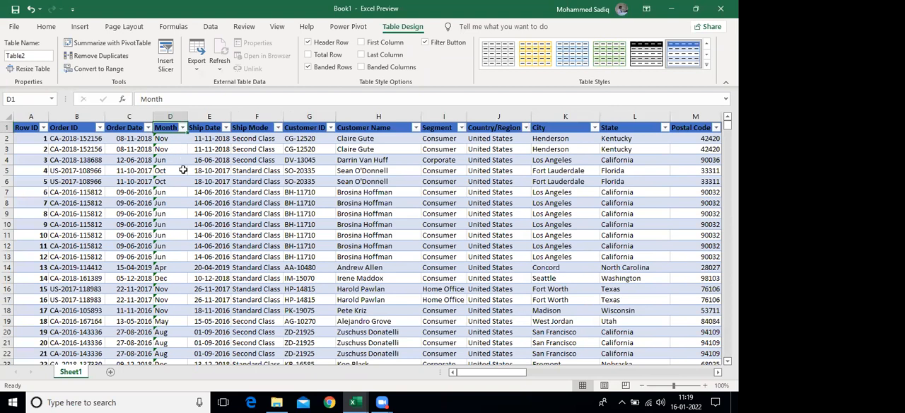
{"action": "scroll", "coordinate": [219, 186], "scroll_direction": "down", "scroll_amount": 1}
{"action": "scroll", "coordinate": [218, 186], "scroll_direction": "up", "scroll_amount": 1}
Review the table's columns across a single record, from Segment through Profit
{"action": "left_click", "coordinate": [432, 204]}
{"action": "key", "text": "Right"}
{"action": "key", "text": "Right"}
{"action": "key", "text": "Right"}
{"action": "key", "text": "Right"}
{"action": "key", "text": "Right"}
{"action": "key", "text": "Right"}
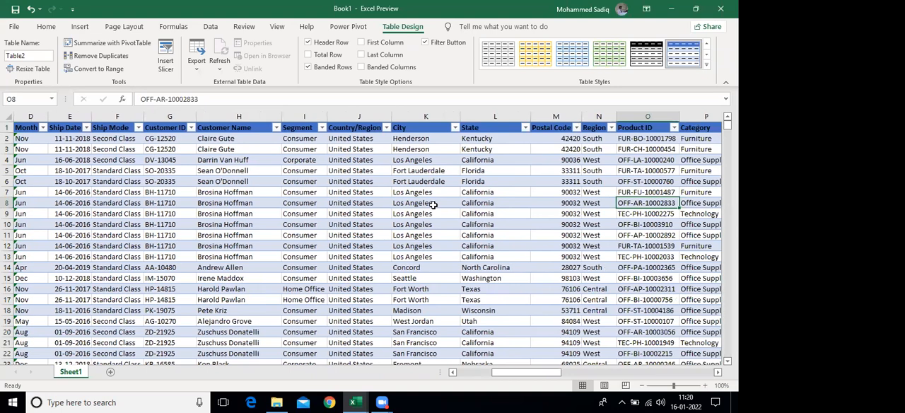
{"action": "key", "text": "Right"}
{"action": "key", "text": "Right"}
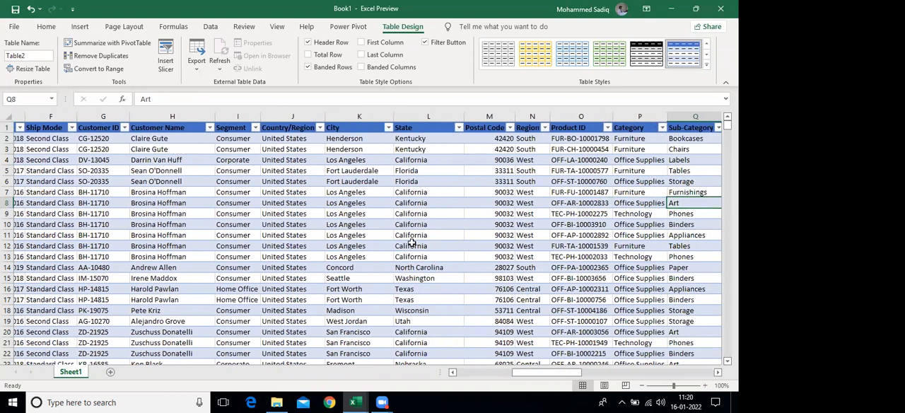
{"action": "key", "text": "Right"}
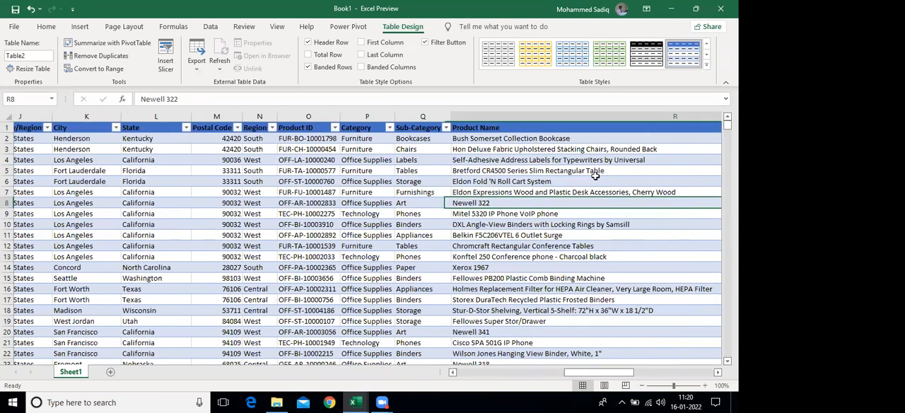
{"action": "key", "text": "Right"}
{"action": "key", "text": "Right"}
{"action": "key", "text": "Right"}
{"action": "key", "text": "Right"}
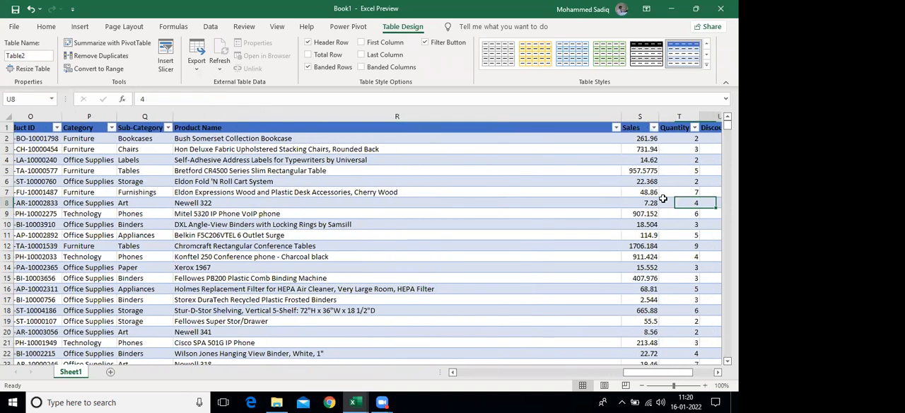
{"action": "key", "text": "Right"}
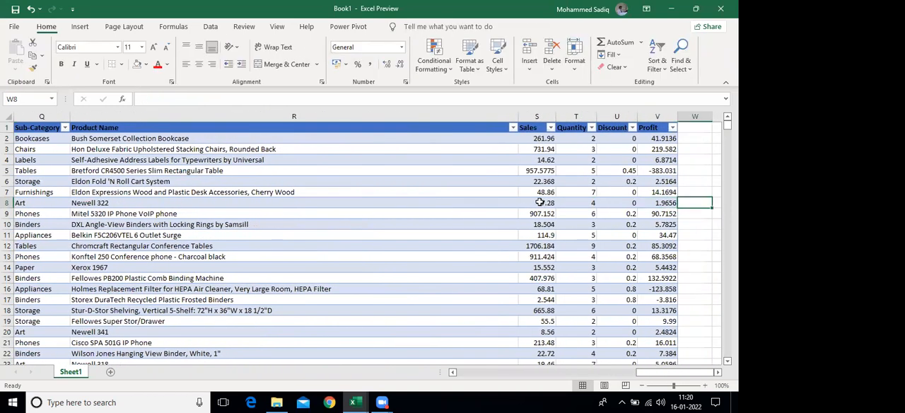
Add a total row to the sales table
{"action": "left_click", "coordinate": [539, 202]}
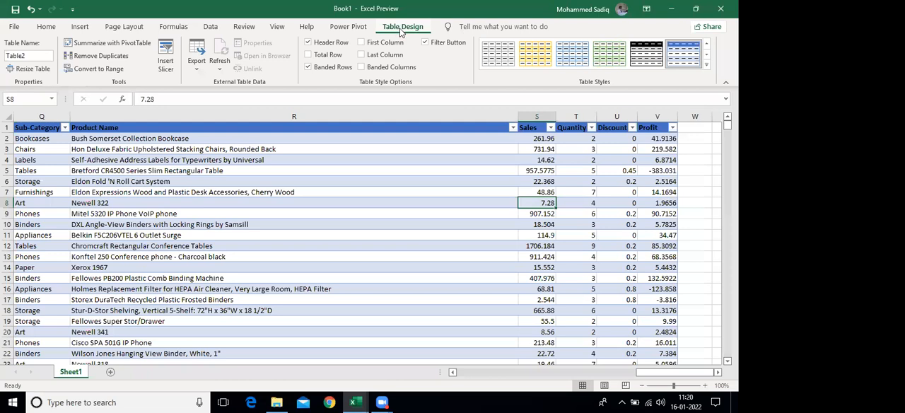
{"action": "left_click", "coordinate": [309, 56]}
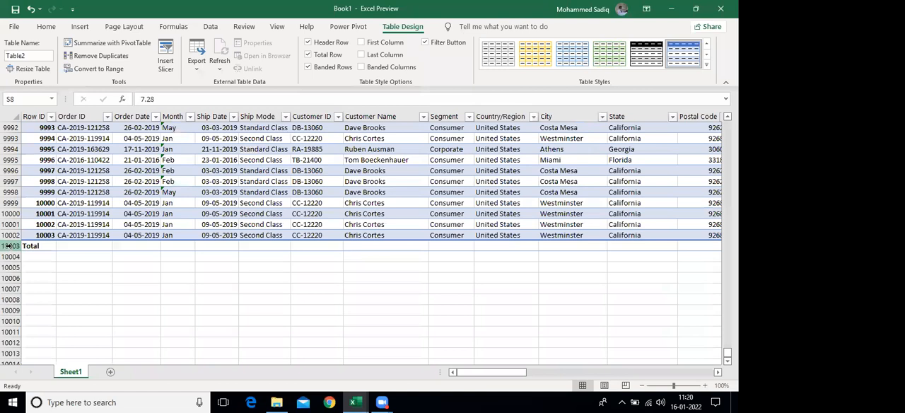
Examine the total row across the sales table through the Profit column
{"action": "left_click", "coordinate": [10, 245]}
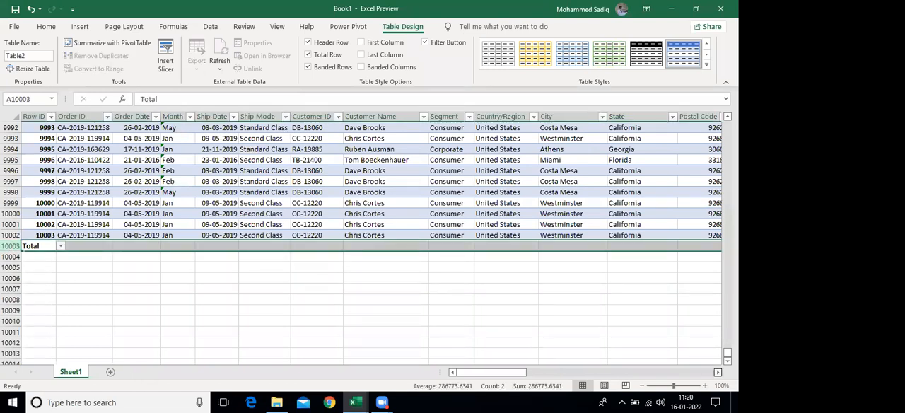
{"action": "left_click", "coordinate": [717, 372]}
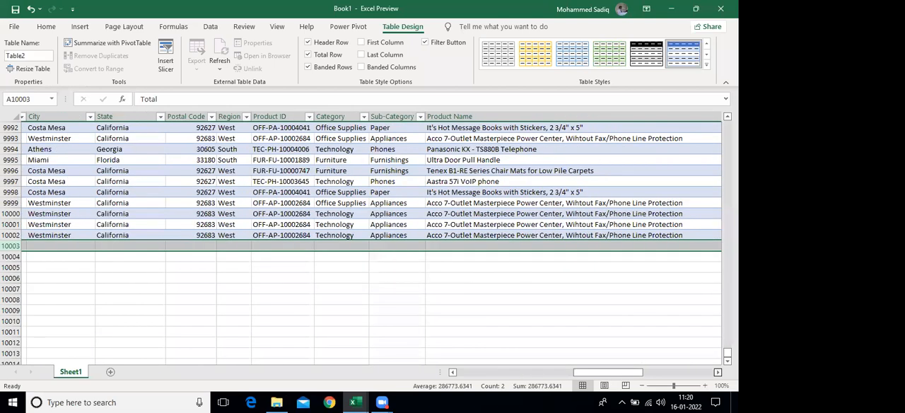
{"action": "scroll", "coordinate": [204, 255], "scroll_direction": "right", "scroll_amount": 2}
{"action": "scroll", "coordinate": [204, 254], "scroll_direction": "right", "scroll_amount": 2}
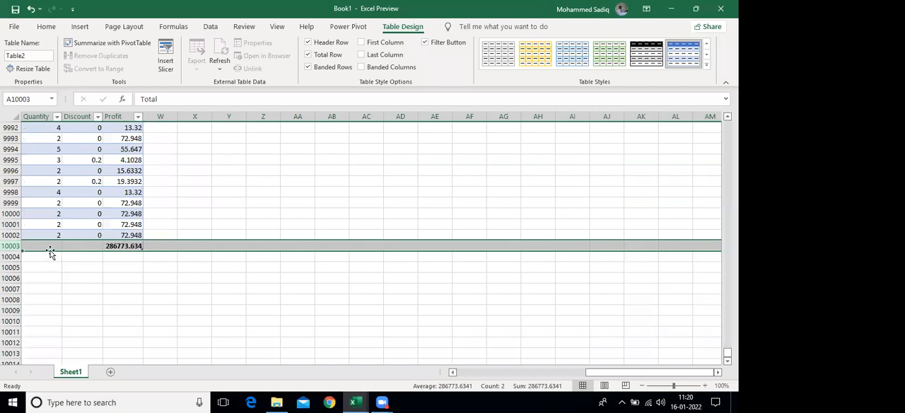
{"action": "key", "text": "ctrl+a"}
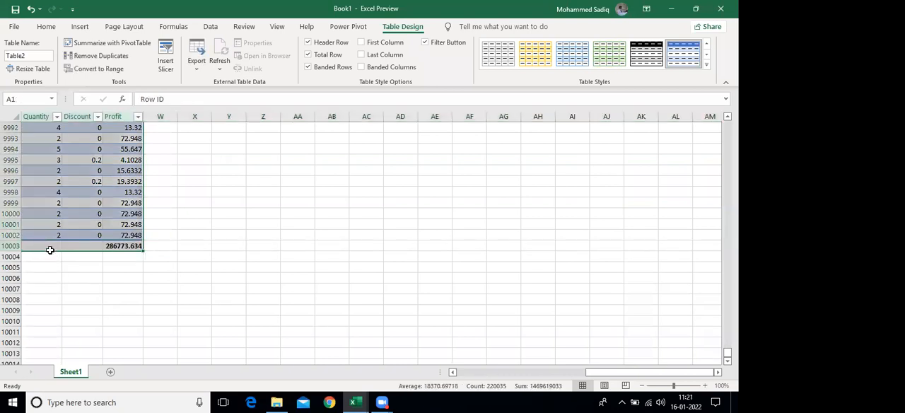
{"action": "key", "text": "ctrl+Home"}
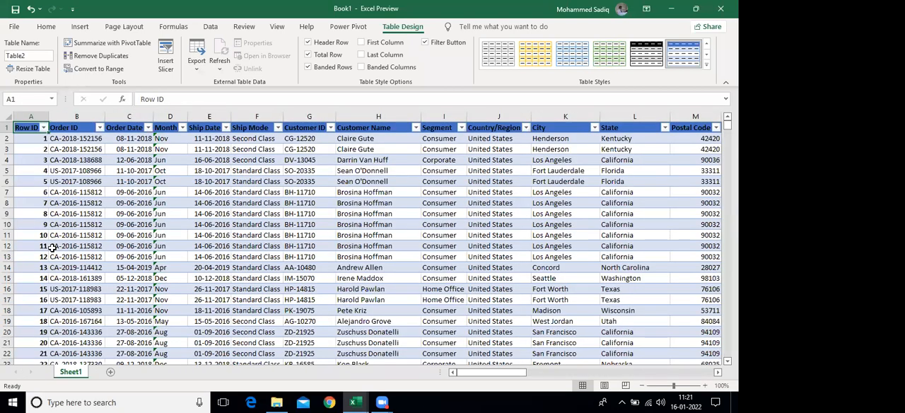
Set the total row's Sales cell to calculate the Sum
{"action": "key", "text": "ctrl+Right"}
{"action": "key", "text": "ctrl+Down"}
{"action": "key", "text": "Left"}
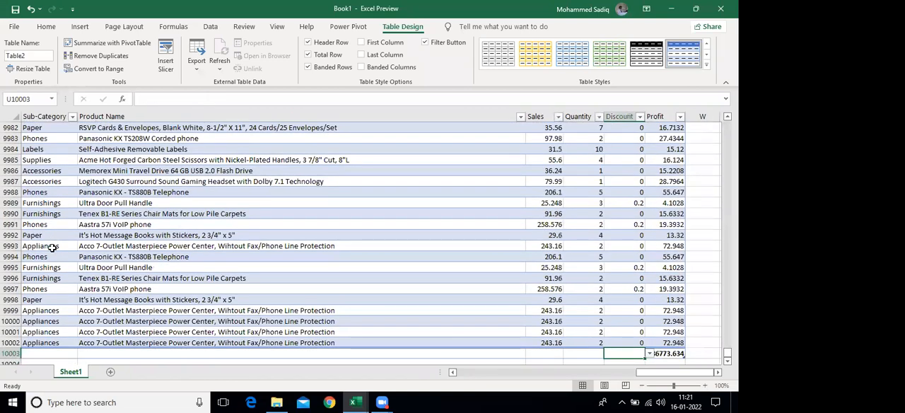
{"action": "key", "text": "Left"}
{"action": "key", "text": "Left"}
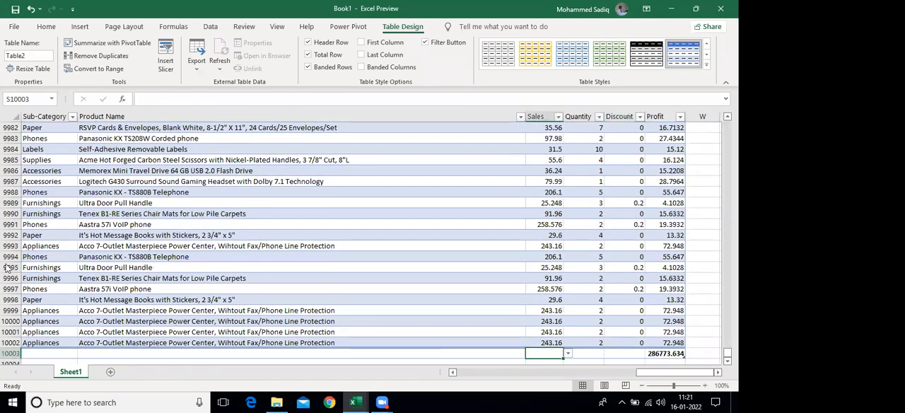
{"action": "left_click", "coordinate": [568, 354]}
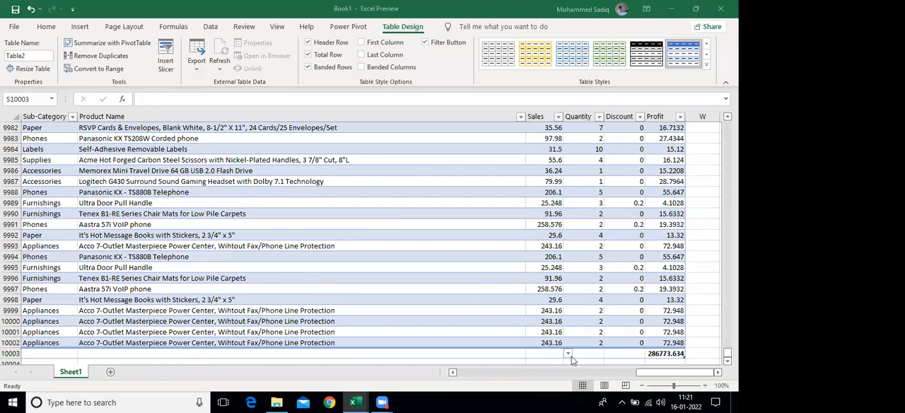
{"action": "left_click", "coordinate": [558, 353]}
{"action": "left_click", "coordinate": [567, 353]}
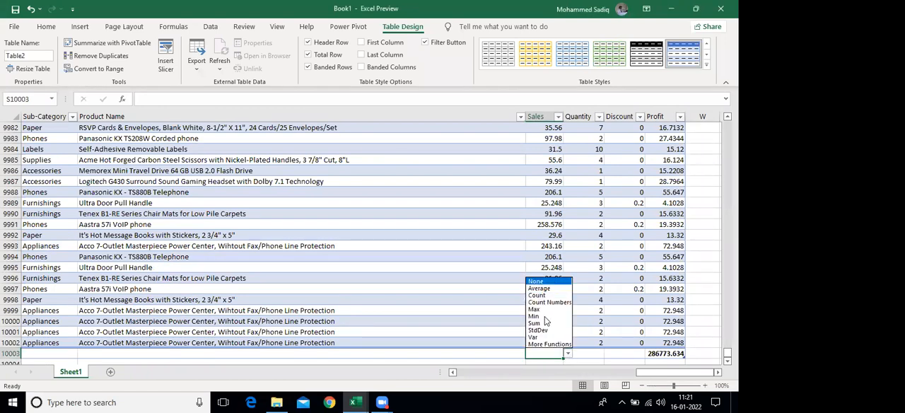
{"action": "left_click", "coordinate": [545, 324]}
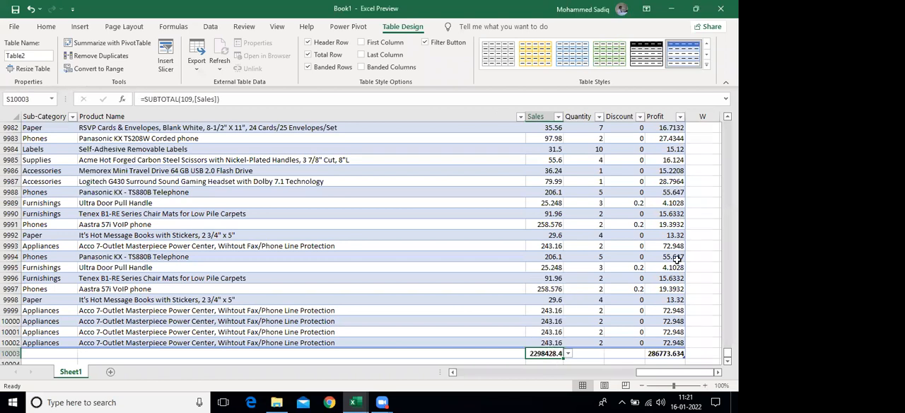
Set the total row's Quantity cell to calculate the Sum
{"action": "left_click", "coordinate": [587, 354]}
{"action": "left_click", "coordinate": [609, 353]}
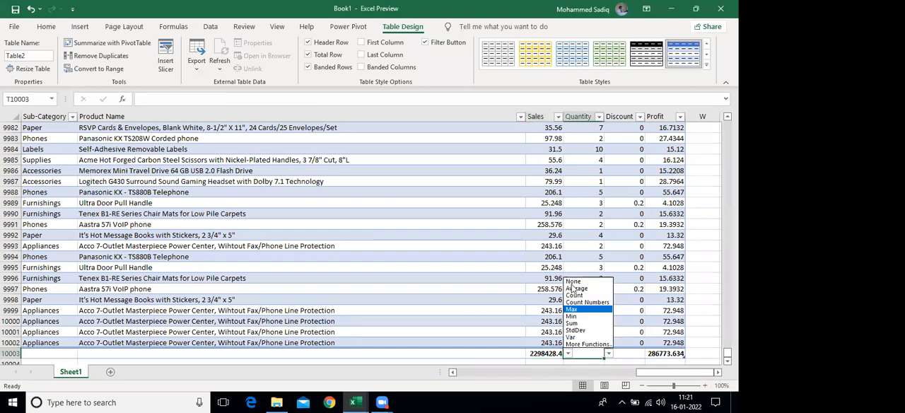
{"action": "left_click", "coordinate": [572, 323]}
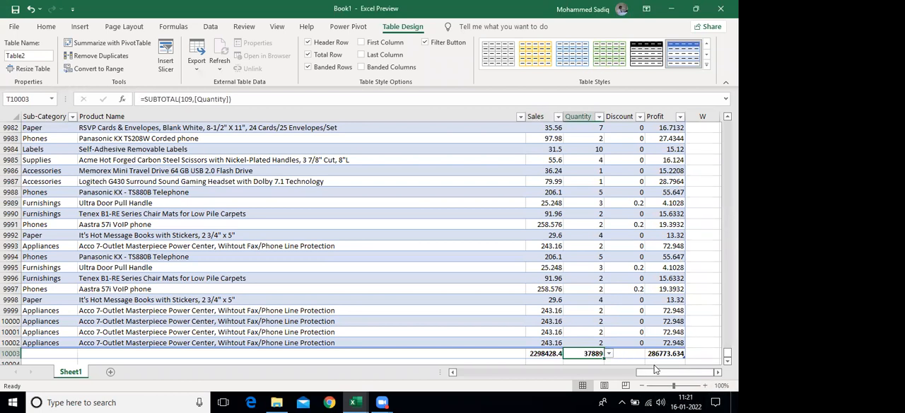
Check the Sales and Profit formulas in the total row
{"action": "left_click", "coordinate": [530, 352]}
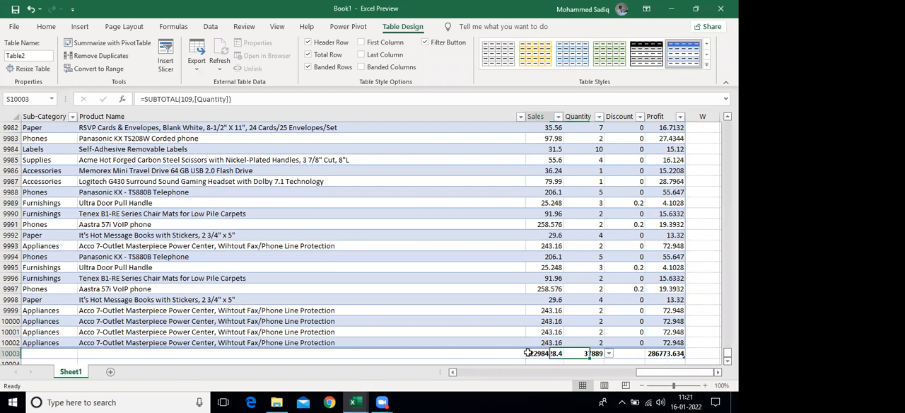
{"action": "left_click", "coordinate": [667, 354]}
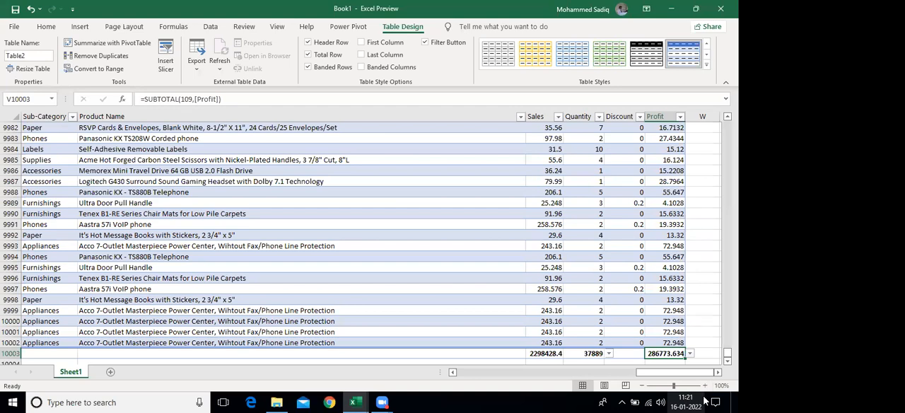
{"action": "key", "text": "ctrl+Up"}
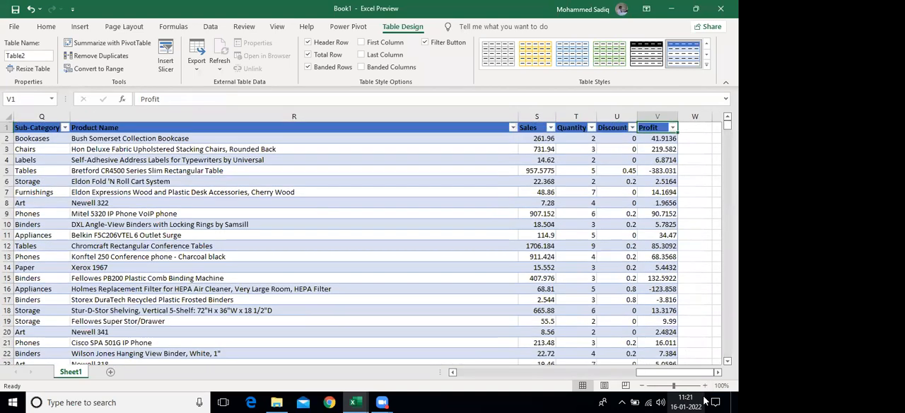
{"action": "key", "text": "ctrl+Down"}
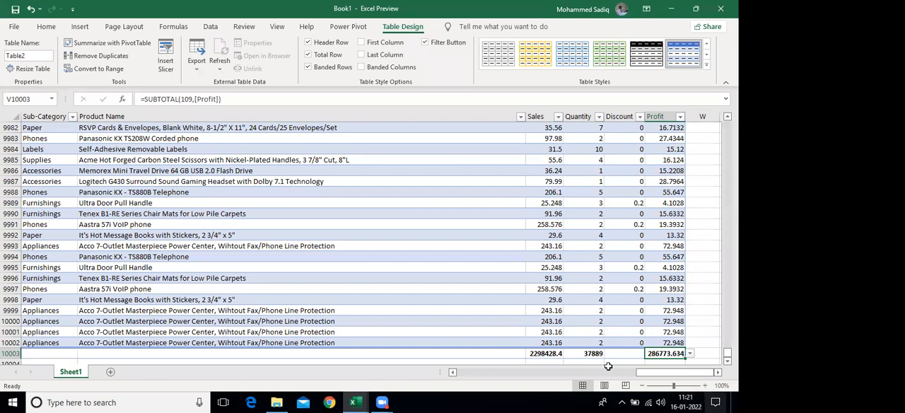
Add a new blank record to the table directly above the total row
{"action": "scroll", "coordinate": [625, 308], "scroll_direction": "down", "scroll_amount": 2}
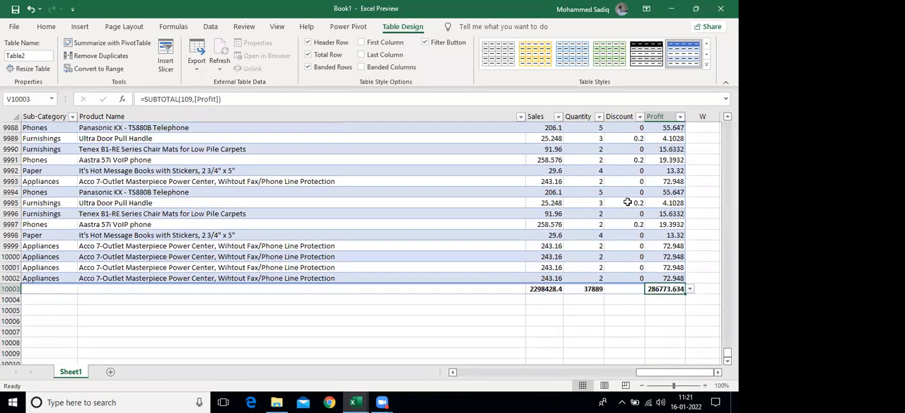
{"action": "scroll", "coordinate": [586, 209], "scroll_direction": "down", "scroll_amount": 2}
{"action": "left_click", "coordinate": [585, 209]}
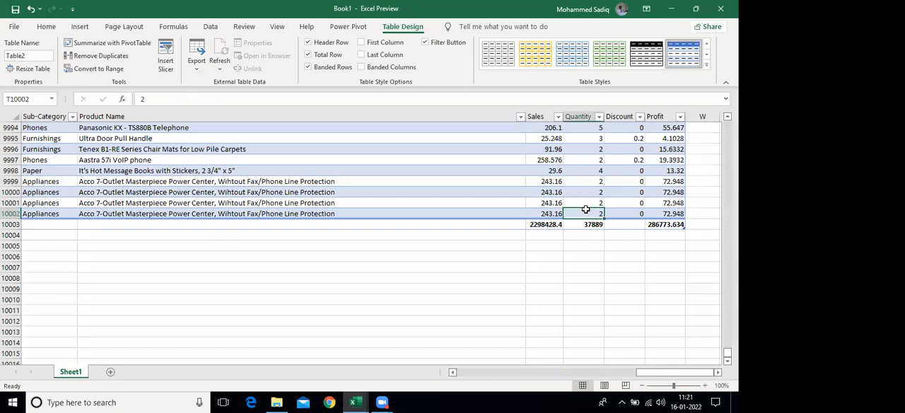
{"action": "key", "text": "Right"}
{"action": "key", "text": "Right"}
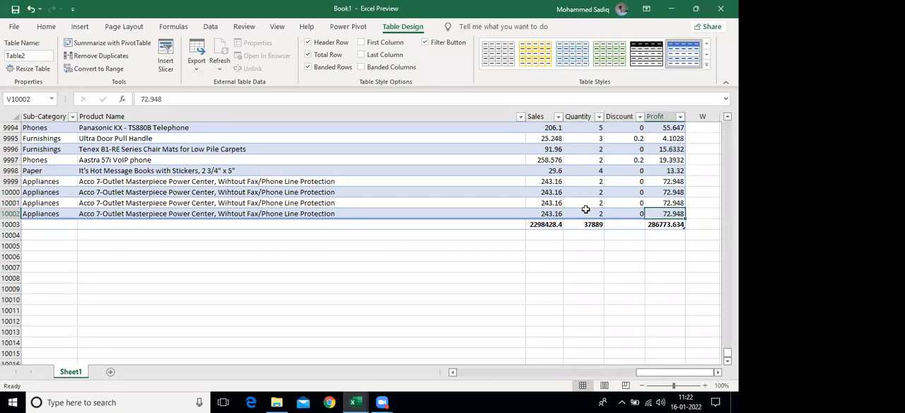
{"action": "key", "text": "Tab"}
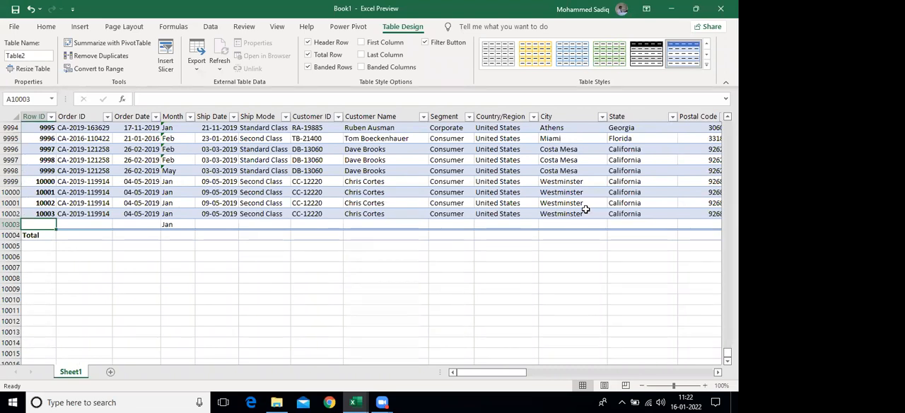
Copy the last four complete records, A9999:V10002, across all columns from Row ID through Profit
{"action": "key", "text": "Up"}
{"action": "key", "text": "Up"}
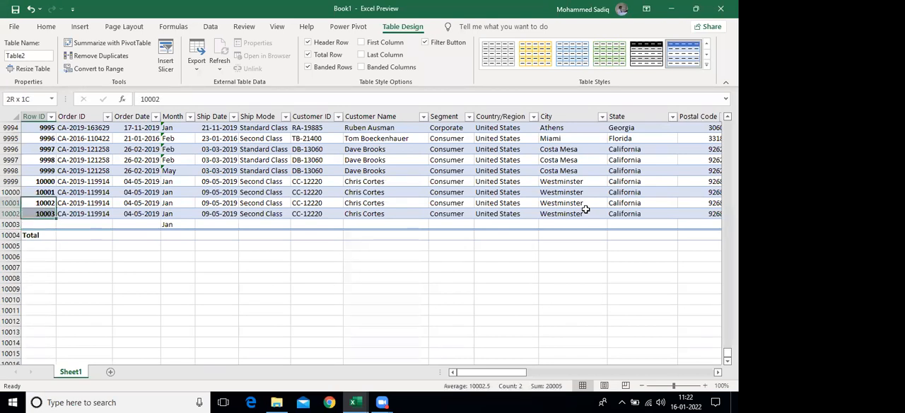
{"action": "key", "text": "Up"}
{"action": "key", "text": "Up"}
{"action": "key", "text": "Up"}
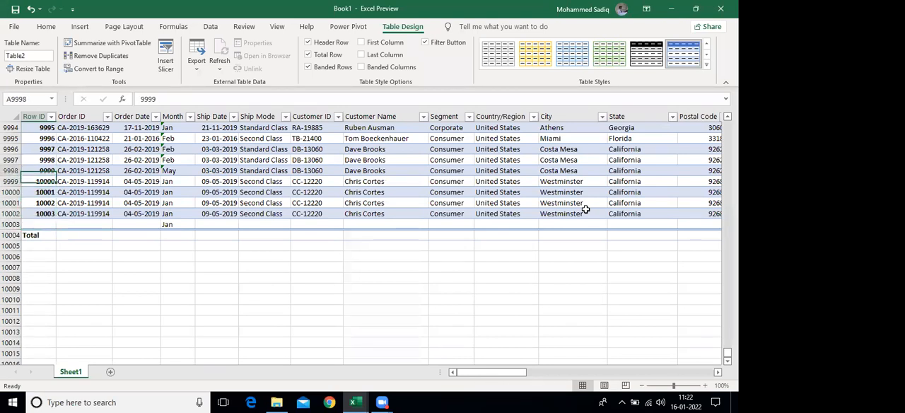
{"action": "key", "text": "Down"}
{"action": "key", "text": "shift+Down"}
{"action": "key", "text": "shift+Down"}
{"action": "key", "text": "shift+Down"}
{"action": "key", "text": "ctrl+shift+Right"}
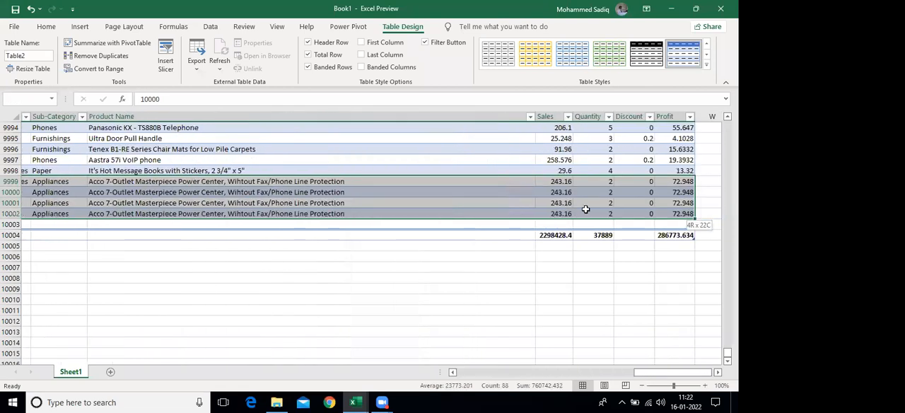
{"action": "key", "text": "ctrl+c"}
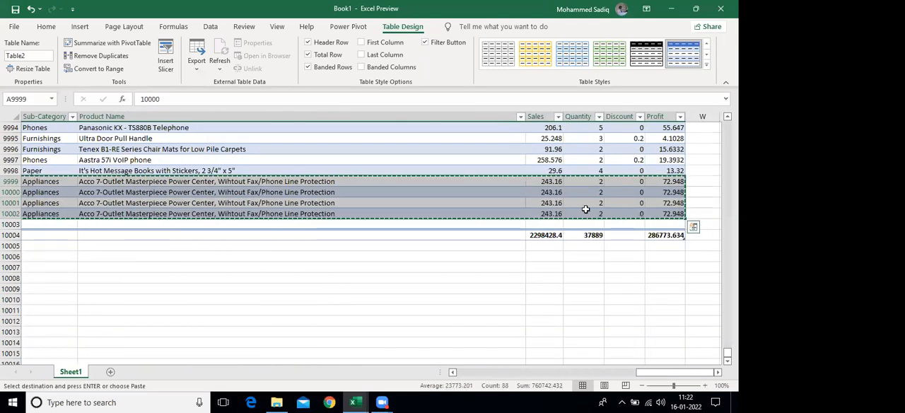
Paste the copied records starting at A10003 and continue the Row ID series down to 10007
{"action": "key", "text": "Home"}
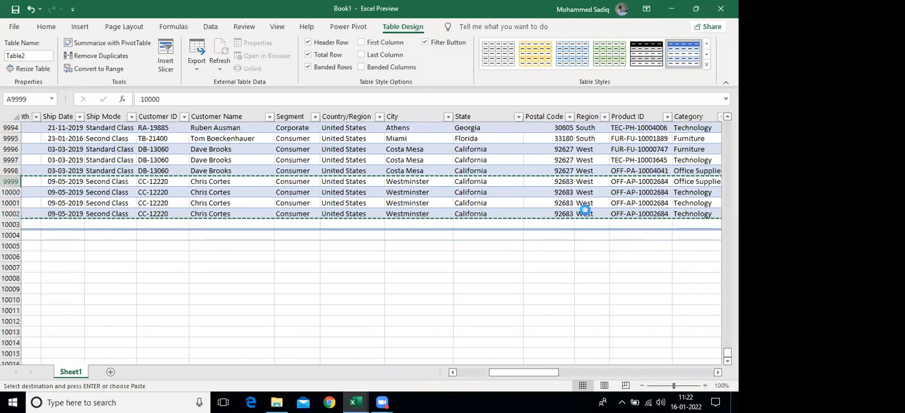
{"action": "key", "text": "Down"}
{"action": "key", "text": "Down"}
{"action": "key", "text": "Down"}
{"action": "key", "text": "Down"}
{"action": "key", "text": "ctrl+v"}
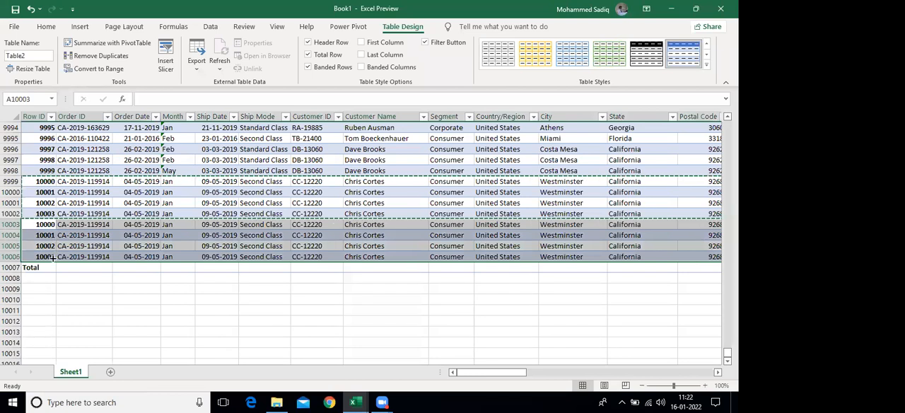
{"action": "left_click_drag", "start_coordinate": [39, 203], "coordinate": [39, 214]}
{"action": "left_click_drag", "start_coordinate": [56, 219], "coordinate": [55, 256]}
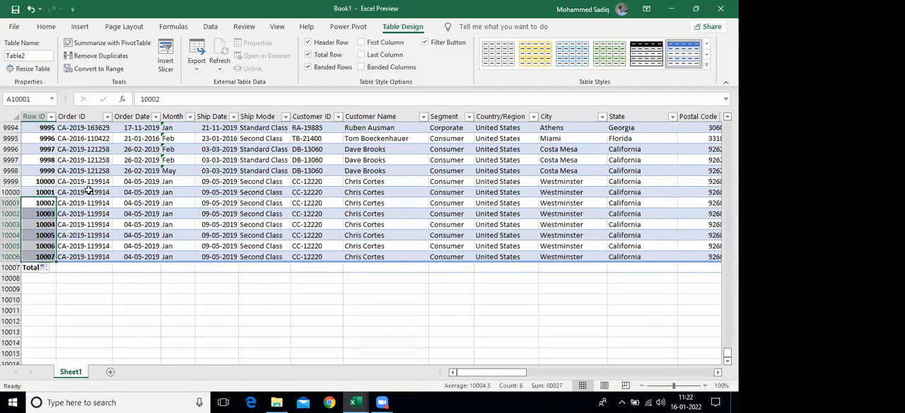
Check the Sales, Quantity and Profit totals in the total row below the pasted records
{"action": "left_click", "coordinate": [136, 268]}
{"action": "key", "text": "ctrl+Right"}
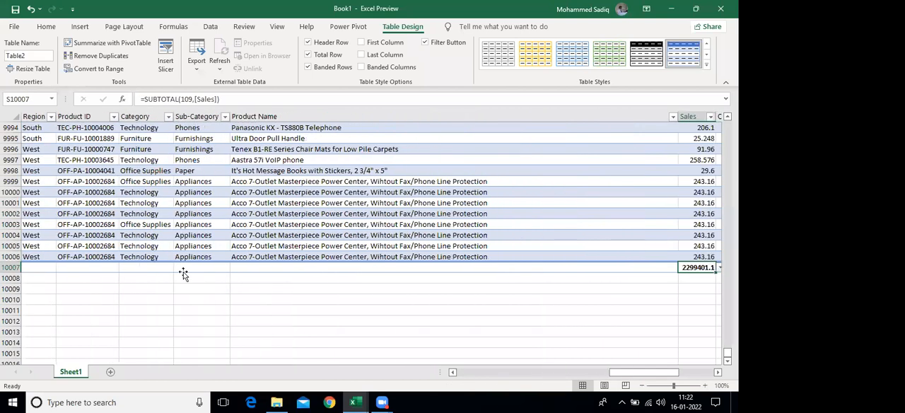
{"action": "key", "text": "Right"}
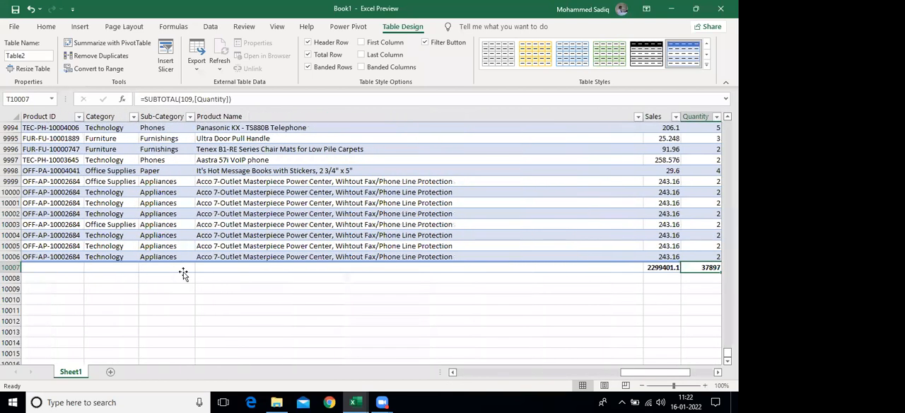
{"action": "key", "text": "Right"}
{"action": "key", "text": "Right"}
{"action": "key", "text": "Right"}
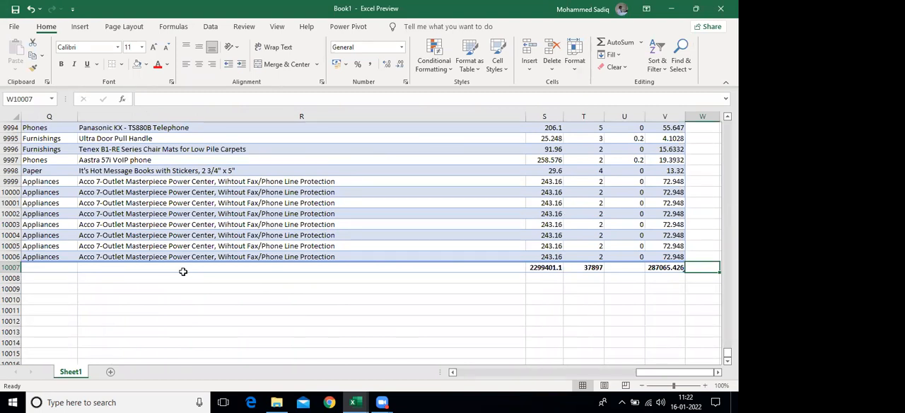
{"action": "key", "text": "Left"}
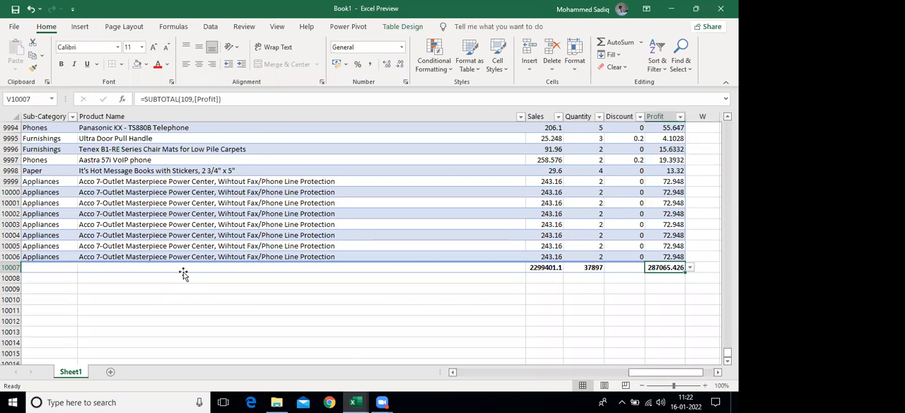
Return to the table's header row and review the column headings from Profit back to Order ID
{"action": "key", "text": "ctrl+Up"}
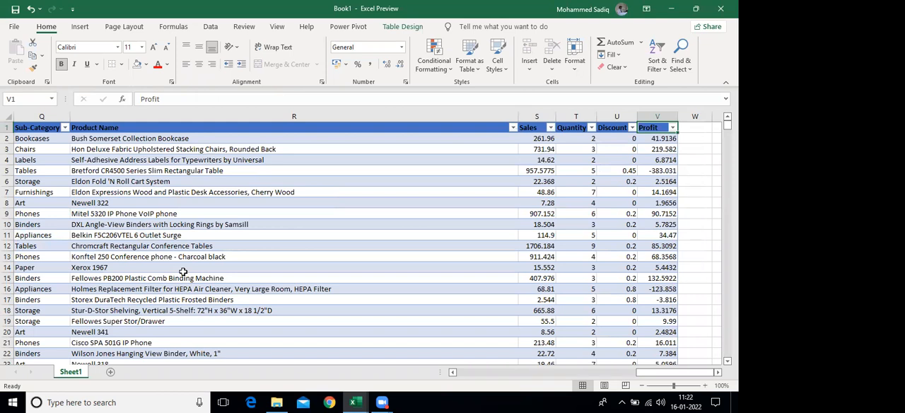
{"action": "key", "text": "Left"}
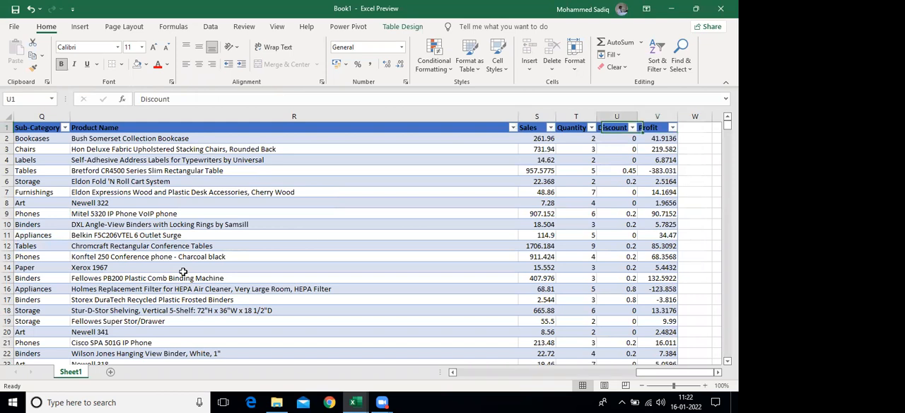
{"action": "key", "text": "ctrl+Left"}
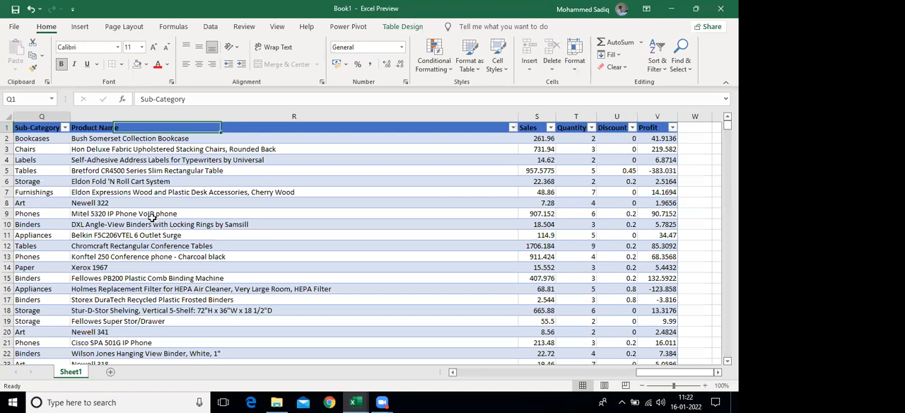
{"action": "key", "text": "ctrl+Left"}
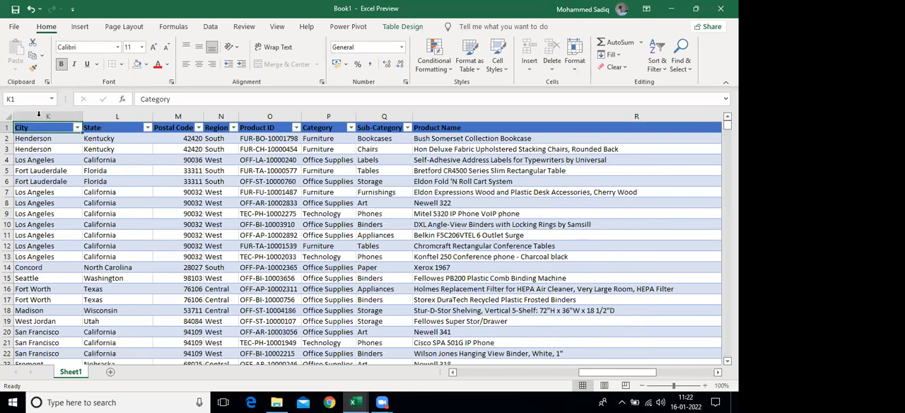
{"action": "key", "text": "ctrl+Left"}
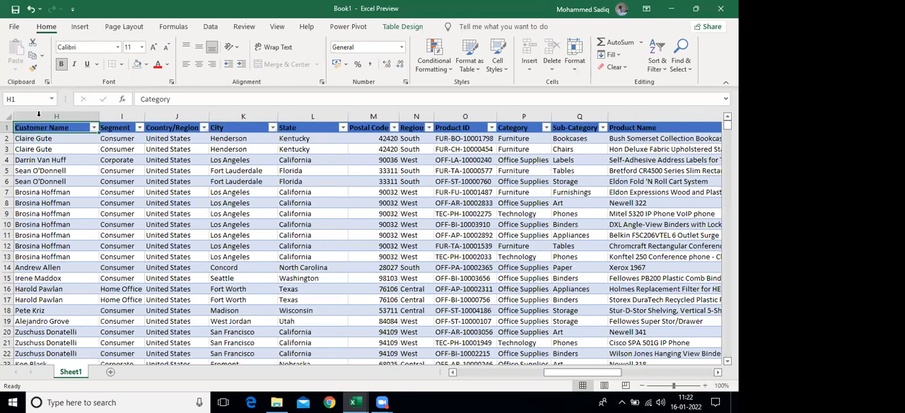
{"action": "key", "text": "ctrl+Left"}
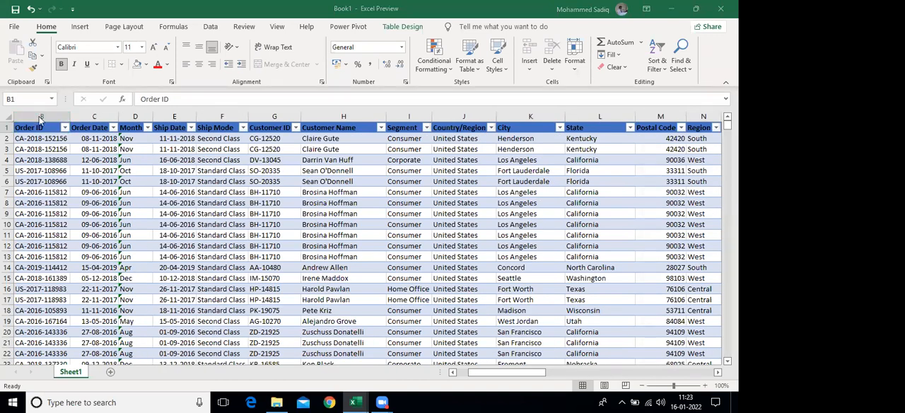
Examine the records down to row 95, looking over the Ship Mode, Customer Name, Segment and Country/Region columns
{"action": "scroll", "coordinate": [345, 211], "scroll_direction": "down", "scroll_amount": 1}
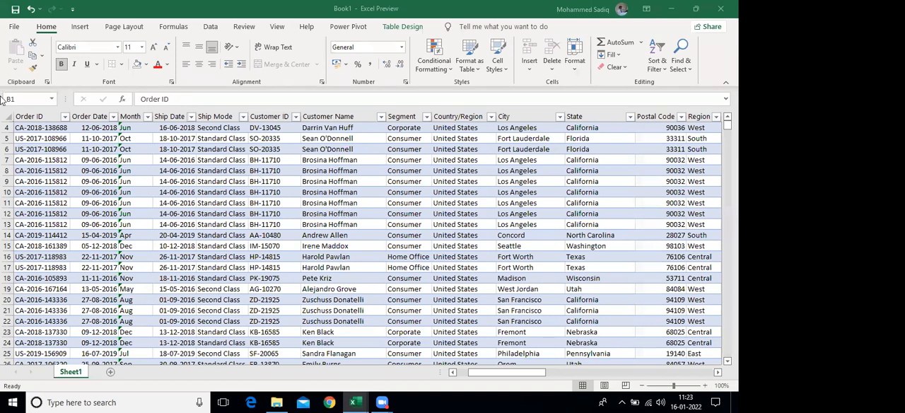
{"action": "scroll", "coordinate": [28, 121], "scroll_direction": "down", "scroll_amount": 3}
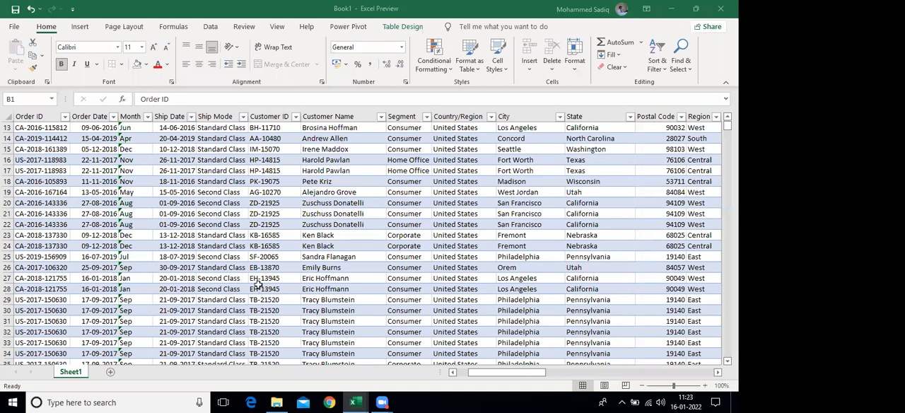
{"action": "scroll", "coordinate": [266, 246], "scroll_direction": "down", "scroll_amount": 15}
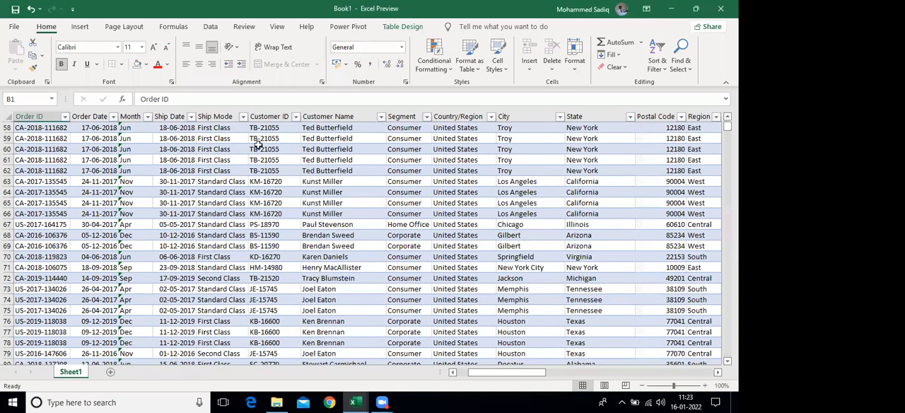
{"action": "left_click_drag", "start_coordinate": [216, 181], "coordinate": [216, 149]}
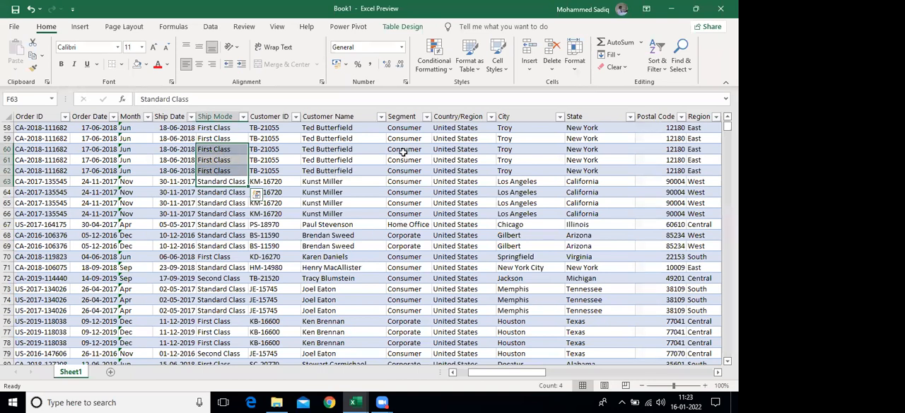
{"action": "left_click_drag", "start_coordinate": [330, 246], "coordinate": [328, 150]}
{"action": "left_click_drag", "start_coordinate": [403, 225], "coordinate": [403, 151]}
{"action": "left_click_drag", "start_coordinate": [460, 246], "coordinate": [460, 192]}
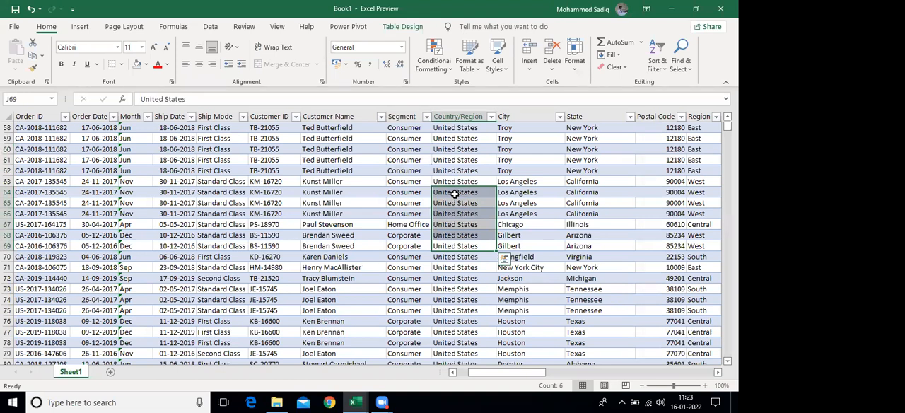
{"action": "key", "text": "Down"}
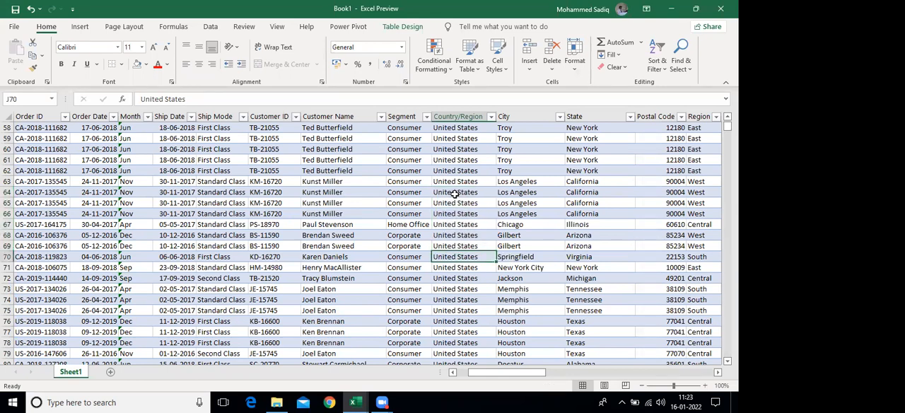
{"action": "key", "text": "Down"}
{"action": "key", "text": "Down"}
{"action": "key", "text": "Down"}
{"action": "key", "text": "Down"}
{"action": "key", "text": "Down"}
{"action": "key", "text": "Down"}
{"action": "key", "text": "Down"}
{"action": "key", "text": "Down"}
{"action": "key", "text": "Down"}
{"action": "key", "text": "Down"}
{"action": "key", "text": "Down"}
{"action": "key", "text": "Down"}
{"action": "key", "text": "Down"}
{"action": "key", "text": "Down"}
{"action": "key", "text": "Down"}
{"action": "key", "text": "Down"}
{"action": "key", "text": "Down"}
{"action": "key", "text": "Down"}
{"action": "key", "text": "Down"}
{"action": "key", "text": "Down"}
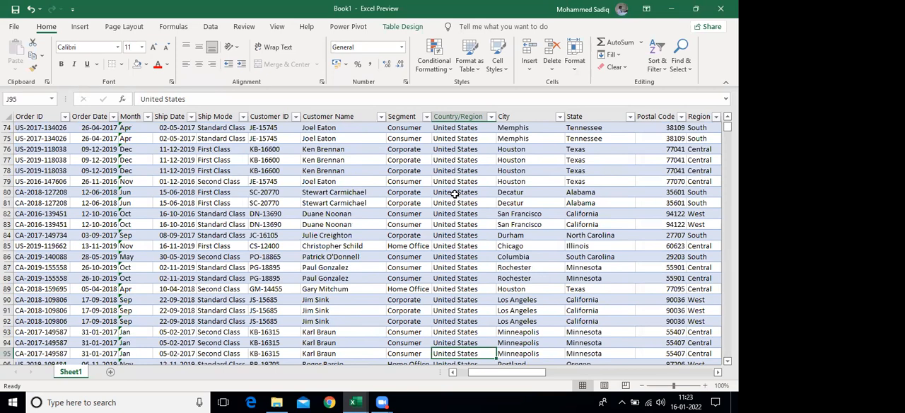
Add a new table column headed Cost in W1, directly beside the Profit column
{"action": "key", "text": "ctrl+Up"}
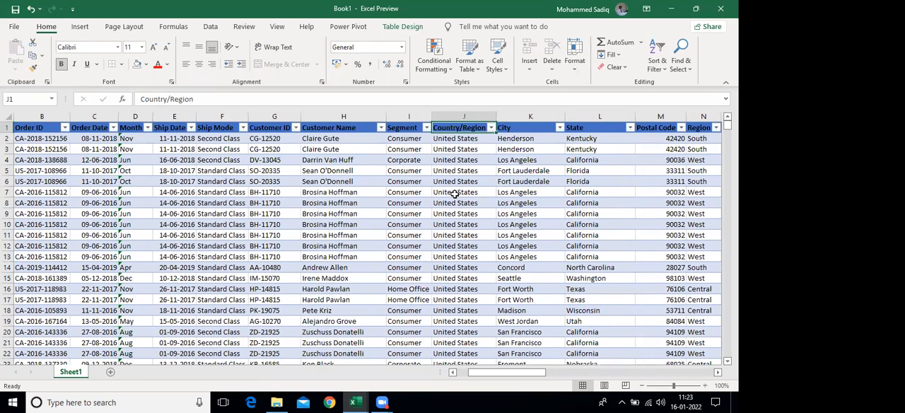
{"action": "key", "text": "Right"}
{"action": "key", "text": "Right"}
{"action": "key", "text": "Right"}
{"action": "key", "text": "Right"}
{"action": "key", "text": "Right"}
{"action": "key", "text": "Right"}
{"action": "key", "text": "Right"}
{"action": "key", "text": "Right"}
{"action": "key", "text": "Right"}
{"action": "key", "text": "Right"}
{"action": "key", "text": "Right"}
{"action": "key", "text": "Right"}
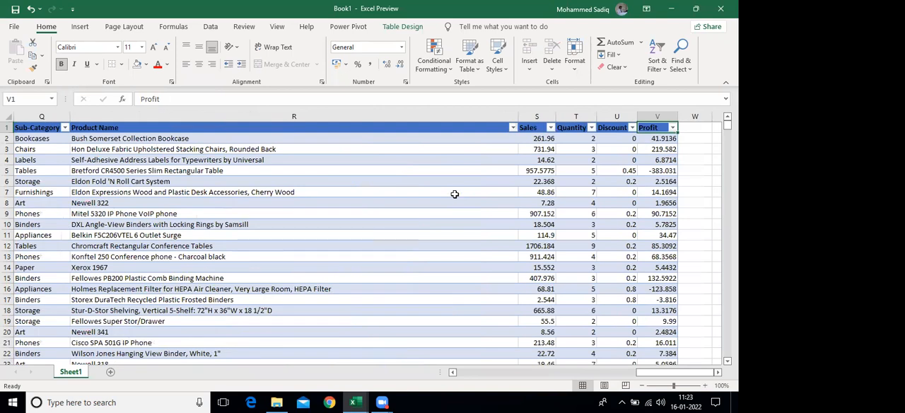
{"action": "key", "text": "Right"}
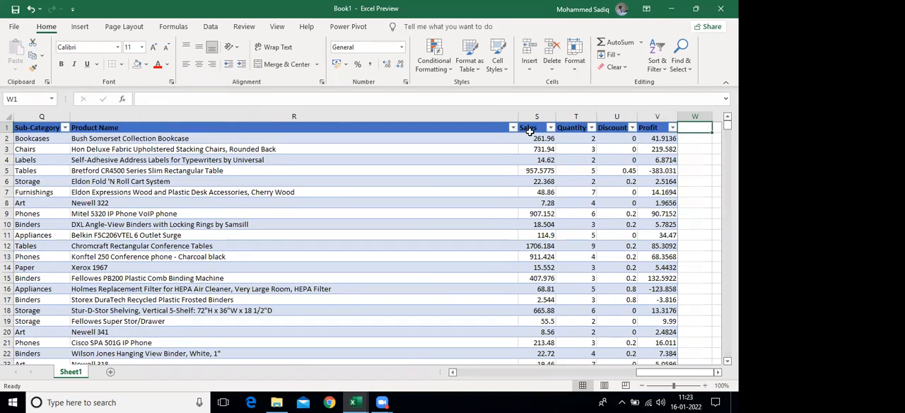
{"action": "left_click_drag", "start_coordinate": [606, 139], "coordinate": [617, 177]}
{"action": "left_click", "coordinate": [661, 141]}
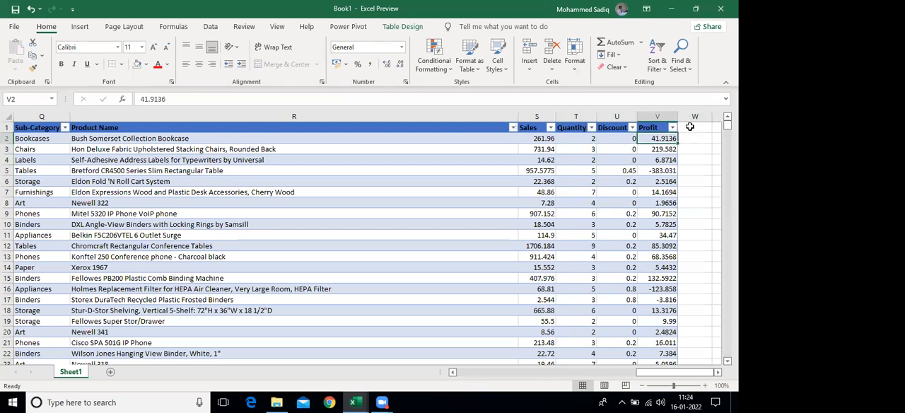
{"action": "left_click", "coordinate": [692, 127]}
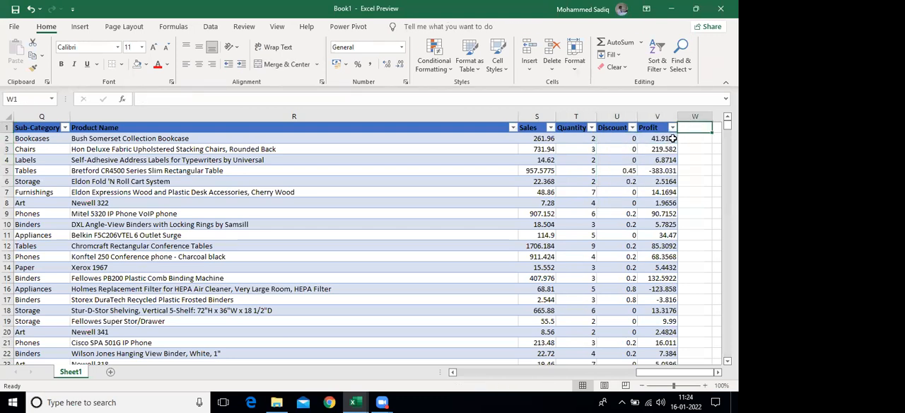
{"action": "type", "text": "Cost"}
{"action": "key", "text": "Return"}
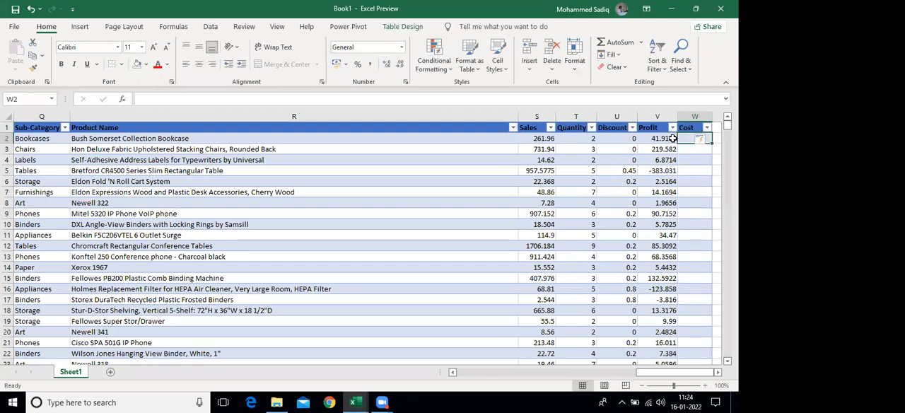
Examine the Sales, Quantity and Profit values of the first record in row 2
{"action": "key", "text": "Right"}
{"action": "key", "text": "Right"}
{"action": "left_click", "coordinate": [30, 137]}
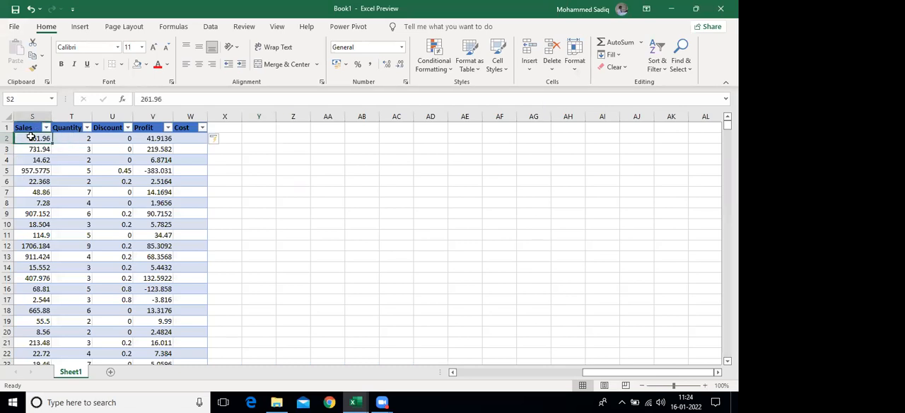
{"action": "key", "text": "Left"}
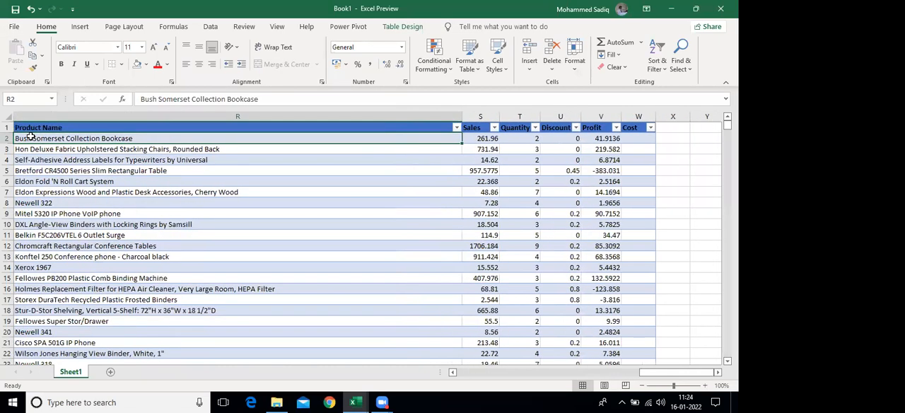
{"action": "key", "text": "Right"}
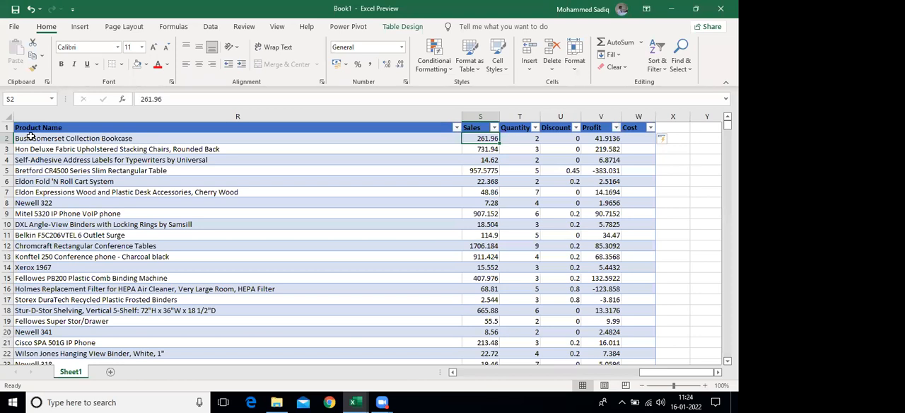
{"action": "key", "text": "Right"}
{"action": "key", "text": "Right"}
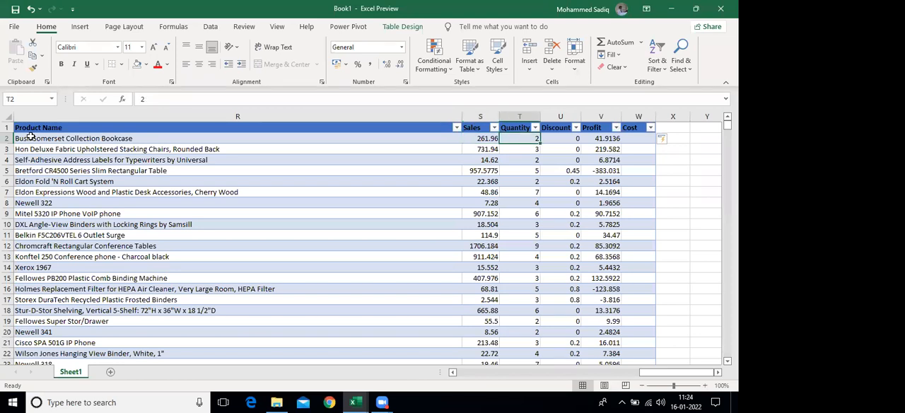
{"action": "key", "text": "Right"}
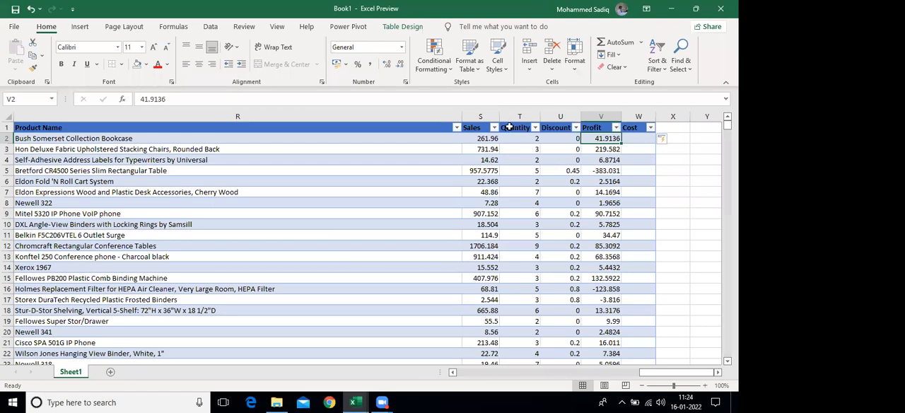
{"action": "left_click", "coordinate": [476, 139]}
{"action": "left_click", "coordinate": [614, 138]}
{"action": "left_click", "coordinate": [631, 138]}
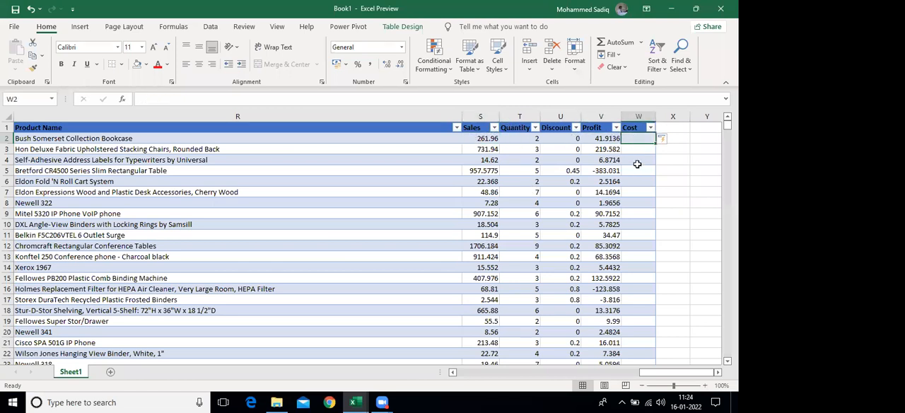
{"action": "type", "text": "="}
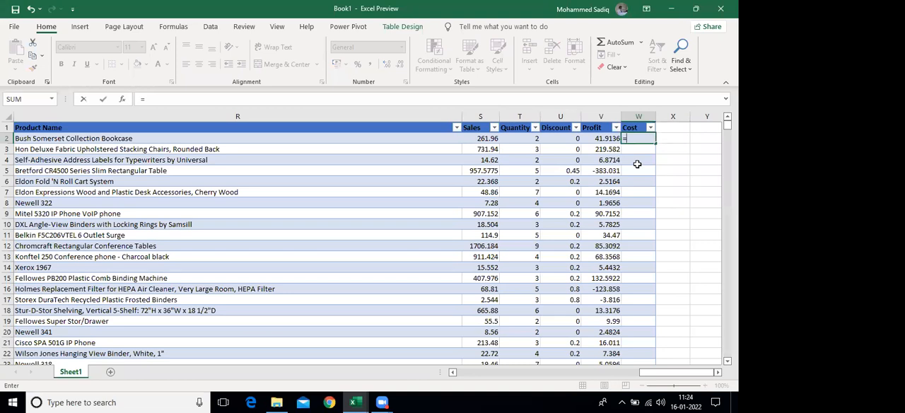
{"action": "key", "text": "Left"}
{"action": "key", "text": "Left"}
{"action": "key", "text": "Left"}
{"action": "key", "text": "Left"}
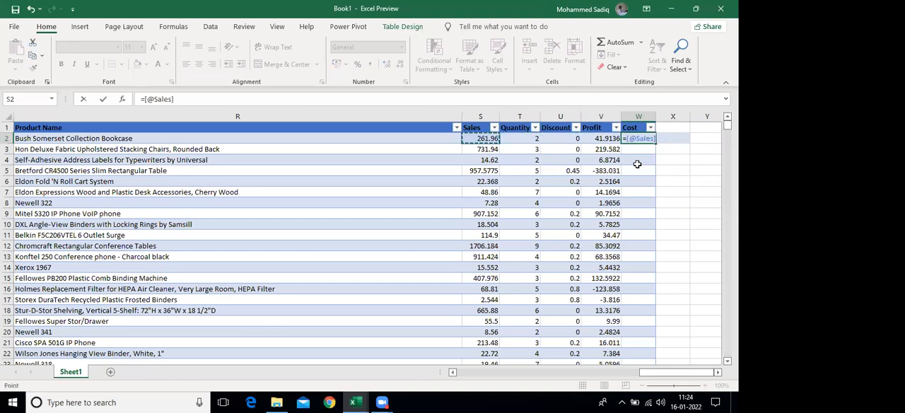
{"action": "type", "text": "-"}
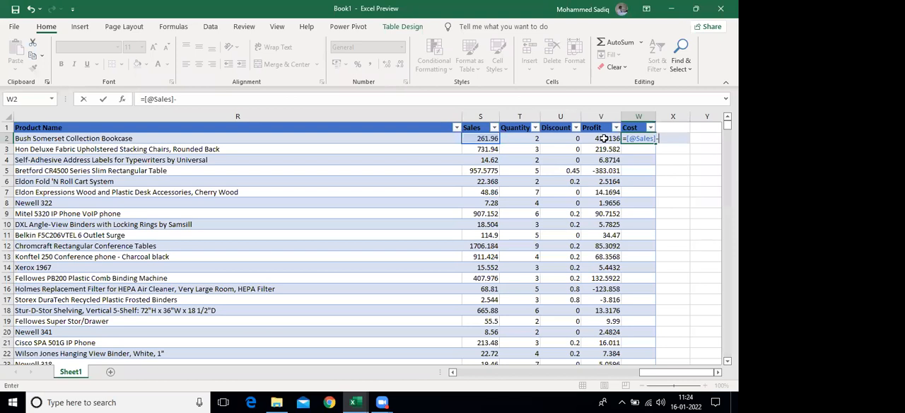
{"action": "key", "text": "Left"}
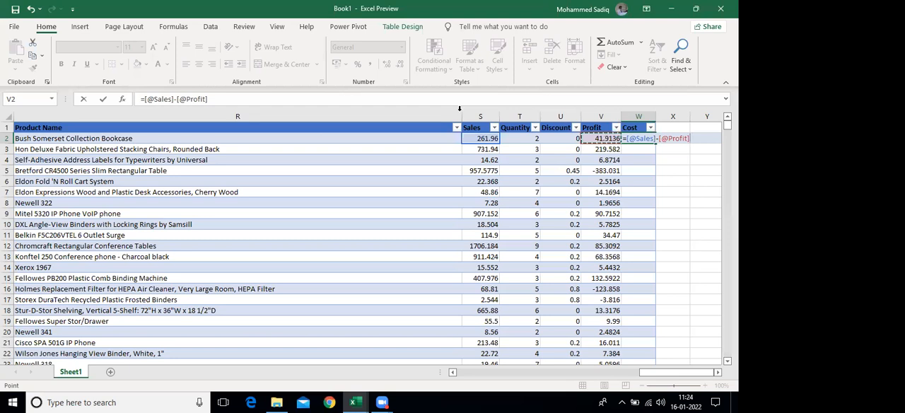
{"action": "left_click", "coordinate": [670, 139]}
{"action": "key", "text": "Return"}
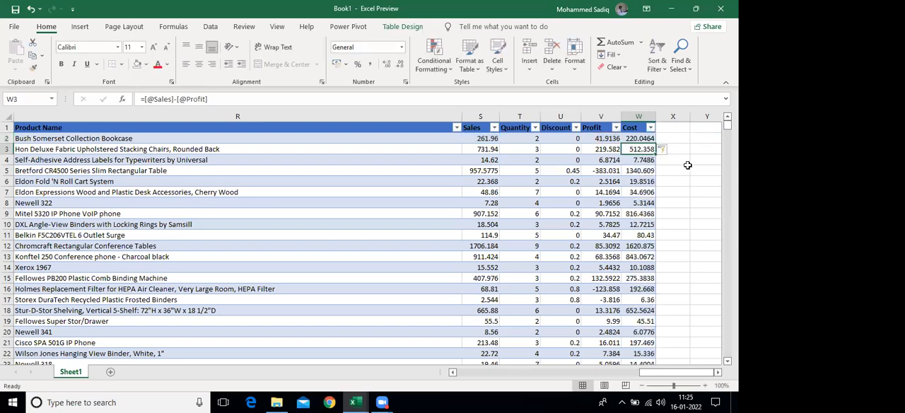
Check the Cost calculation against Sales and Profit in row 2 and inspect the formula further down the column
{"action": "left_click", "coordinate": [484, 141]}
{"action": "left_click", "coordinate": [598, 139]}
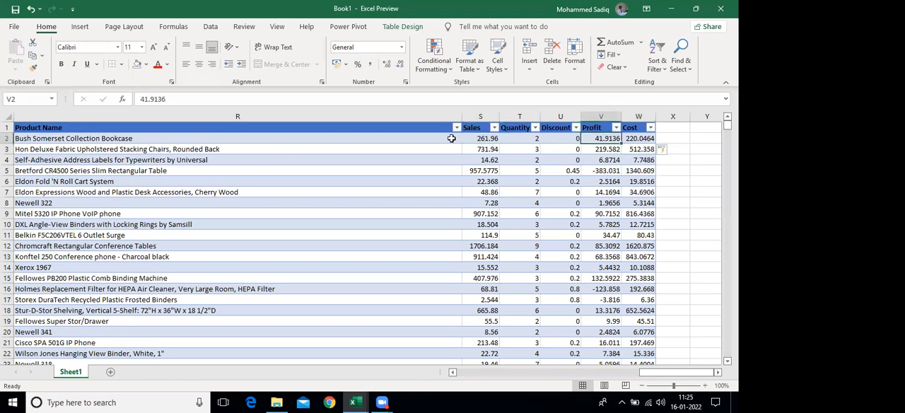
{"action": "left_click", "coordinate": [633, 140]}
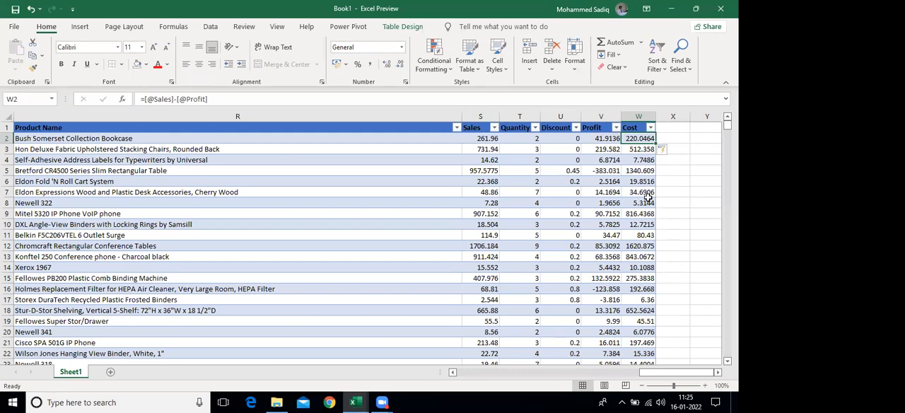
{"action": "scroll", "coordinate": [647, 201], "scroll_direction": "down", "scroll_amount": 1}
{"action": "scroll", "coordinate": [640, 139], "scroll_direction": "up", "scroll_amount": 1}
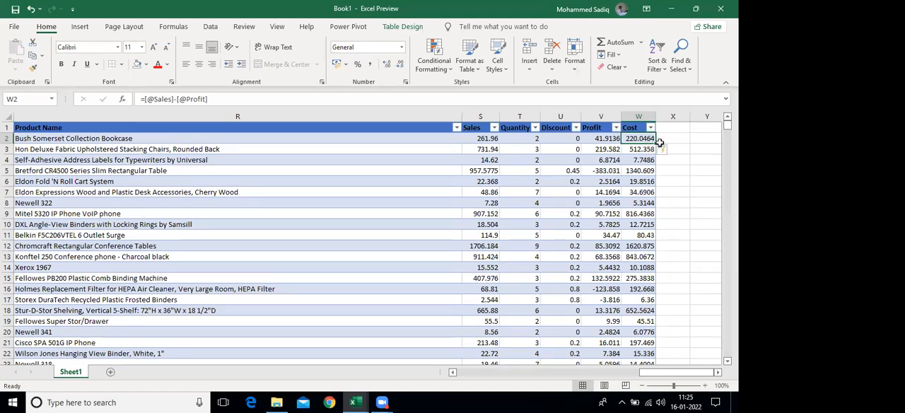
{"action": "left_click_drag", "start_coordinate": [643, 203], "coordinate": [648, 272]}
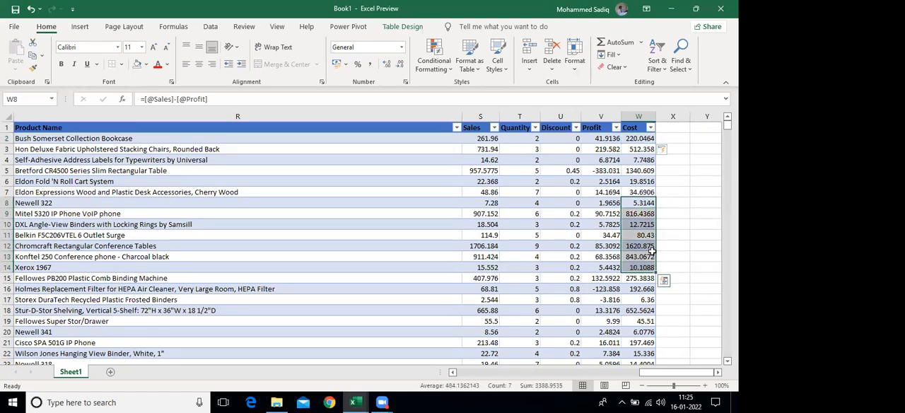
{"action": "left_click", "coordinate": [642, 192]}
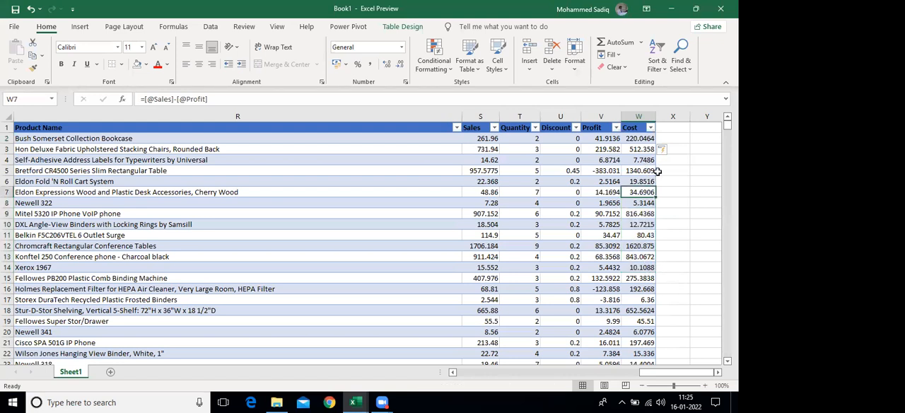
Check that the Cost formula is filled down the column as far as the last record, and return to its header
{"action": "scroll", "coordinate": [640, 209], "scroll_direction": "down", "scroll_amount": 9}
{"action": "left_click", "coordinate": [639, 213]}
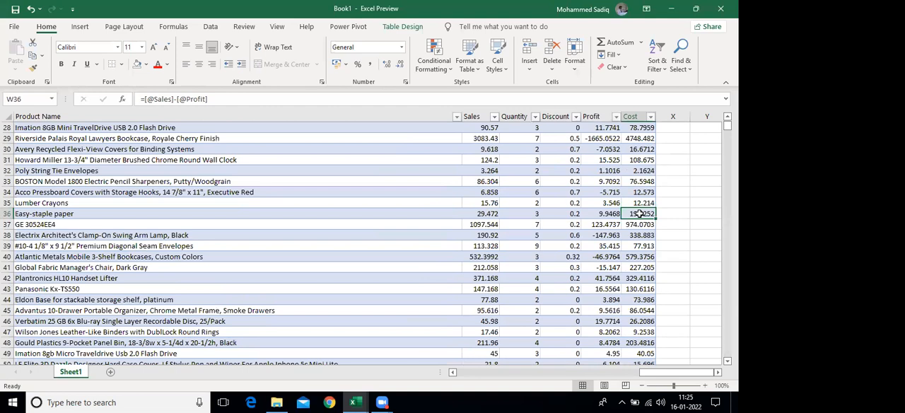
{"action": "key", "text": "ctrl+Down"}
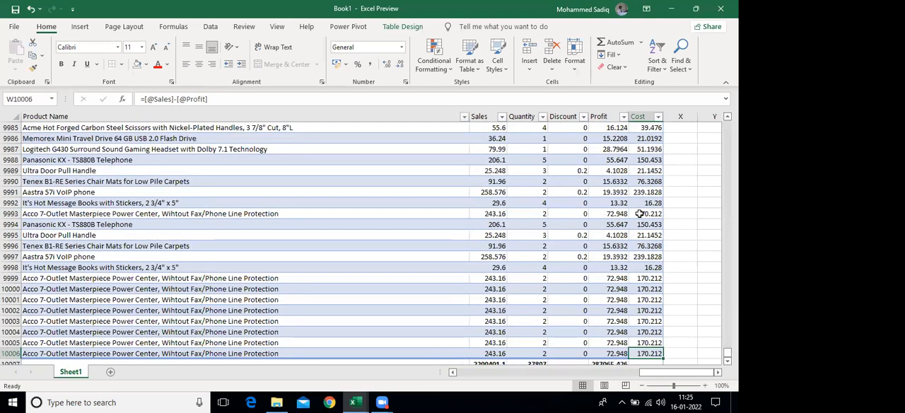
{"action": "key", "text": "ctrl+Up"}
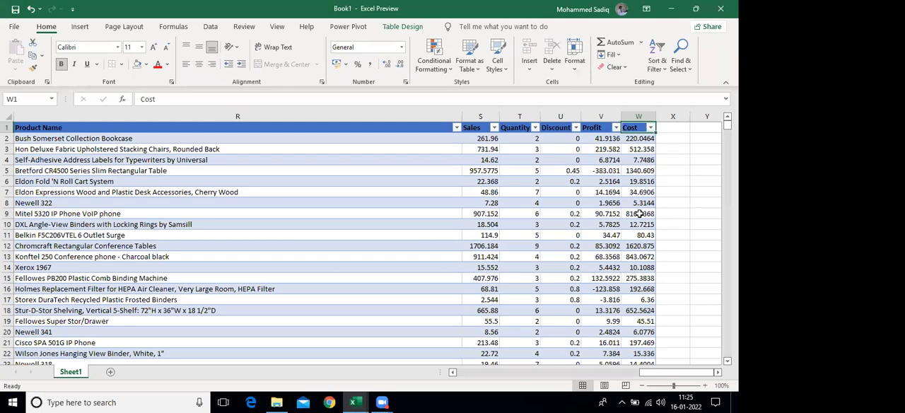
Review the table's column headers from Row ID across to Quantity
{"action": "key", "text": "ctrl+Home"}
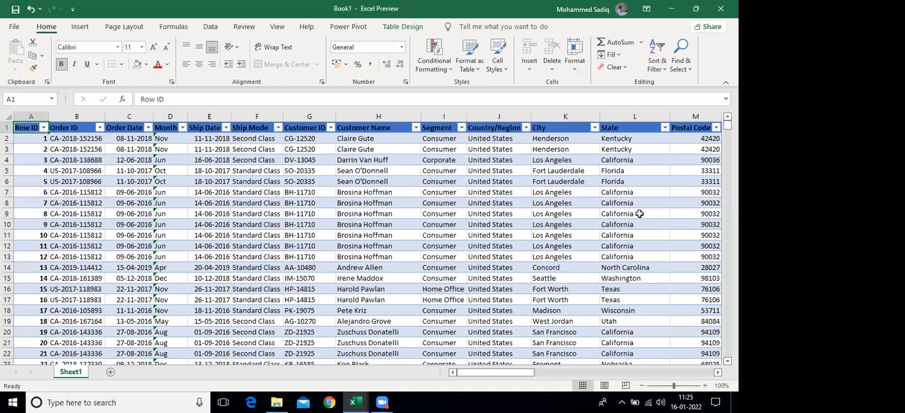
{"action": "key", "text": "Right"}
{"action": "key", "text": "Right"}
{"action": "key", "text": "Right"}
{"action": "key", "text": "Right"}
{"action": "key", "text": "Right"}
{"action": "key", "text": "Right"}
{"action": "key", "text": "Right"}
{"action": "key", "text": "Right"}
{"action": "key", "text": "Right"}
{"action": "key", "text": "Right"}
{"action": "key", "text": "Right"}
{"action": "key", "text": "Right"}
{"action": "key", "text": "Right"}
{"action": "key", "text": "Right"}
{"action": "key", "text": "Right"}
{"action": "key", "text": "Right"}
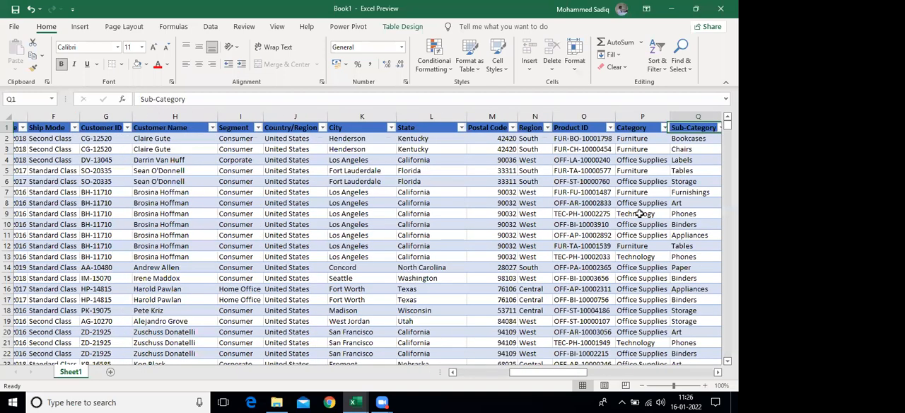
{"action": "key", "text": "Right"}
{"action": "key", "text": "Right"}
{"action": "key", "text": "Right"}
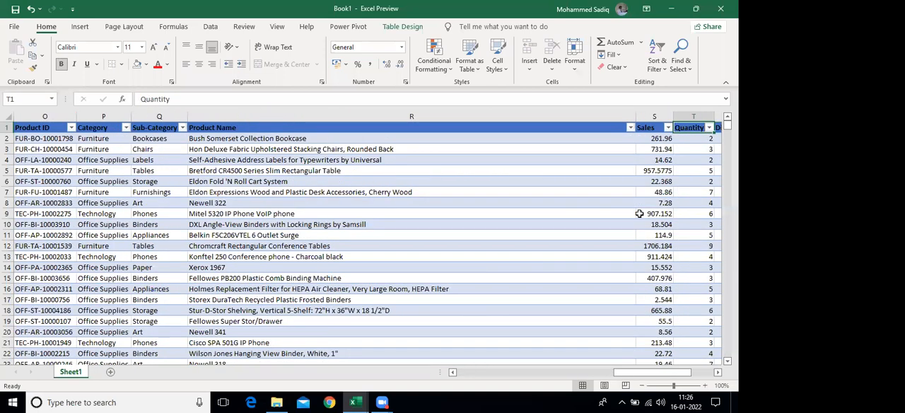
Highlight the top 10 items in the Sales column with Green Fill with Dark Green Text using conditional formatting
{"action": "key", "text": "Right"}
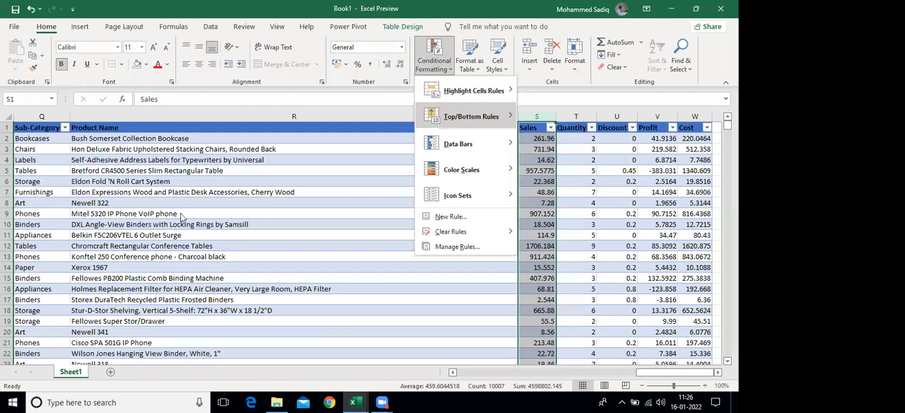
{"action": "key", "text": "Return"}
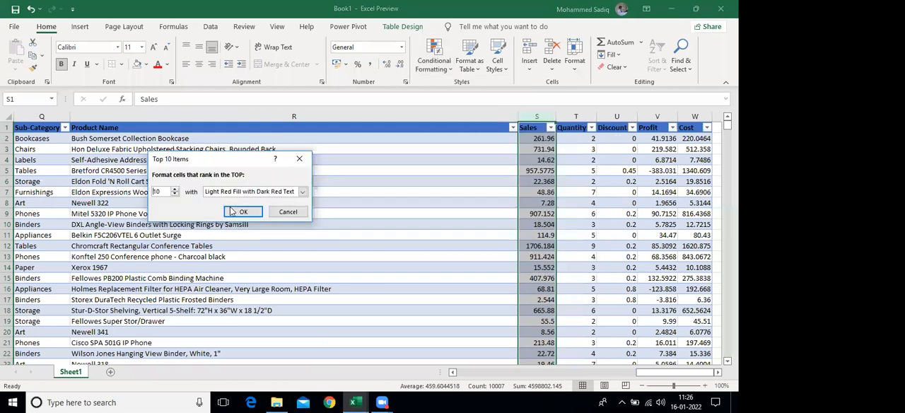
{"action": "left_click", "coordinate": [303, 192]}
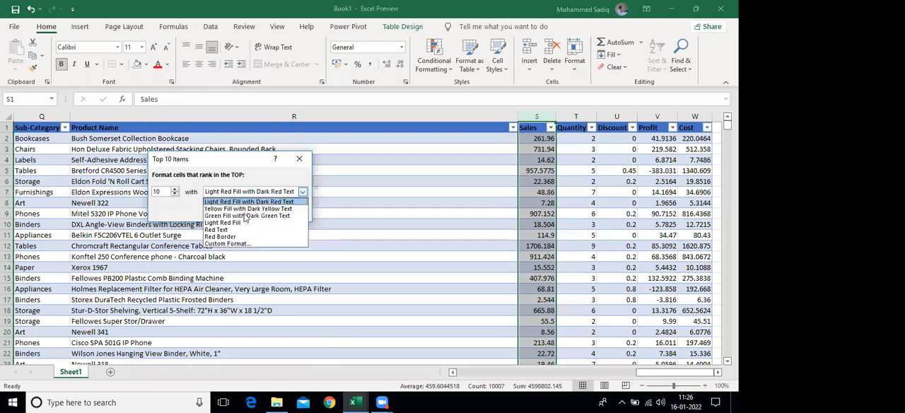
{"action": "key", "text": "Escape"}
{"action": "key", "text": "Escape"}
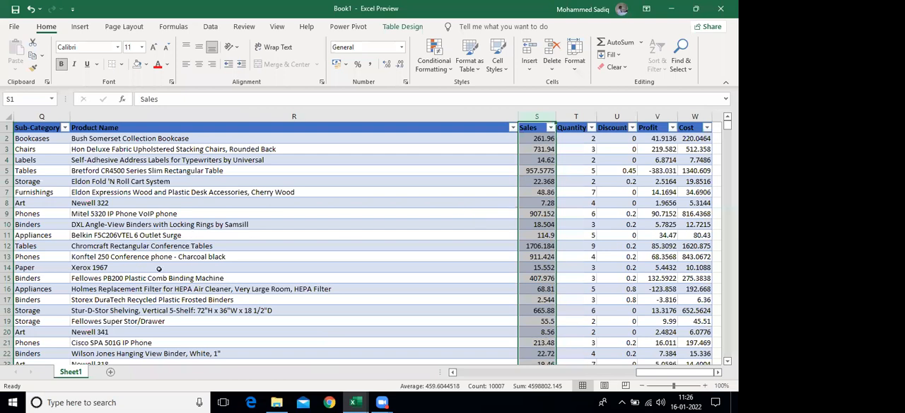
Filter the Sales column by the dark green font color to show only the highlighted top values
{"action": "scroll", "coordinate": [158, 269], "scroll_direction": "down", "scroll_amount": 5, "text": "ctrl"}
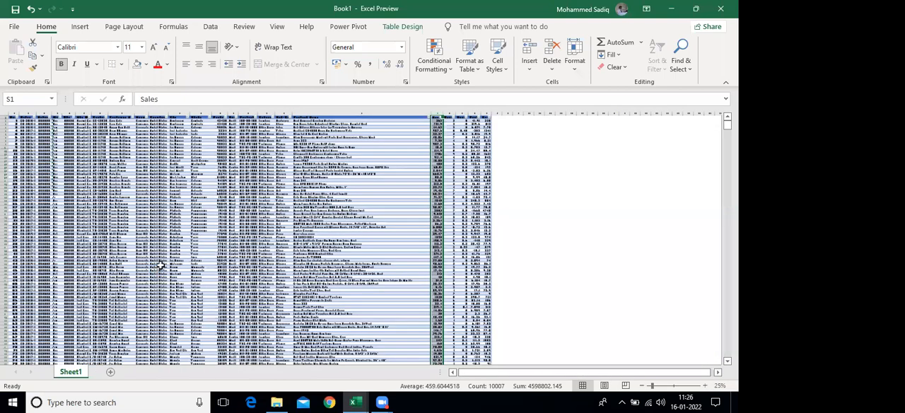
{"action": "scroll", "coordinate": [158, 269], "scroll_direction": "down", "scroll_amount": 2, "text": "ctrl"}
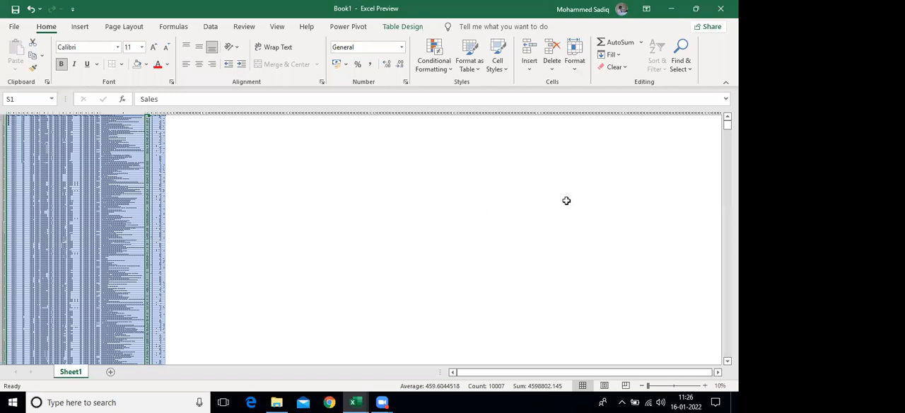
{"action": "scroll", "coordinate": [566, 200], "scroll_direction": "up", "scroll_amount": 3, "text": "ctrl"}
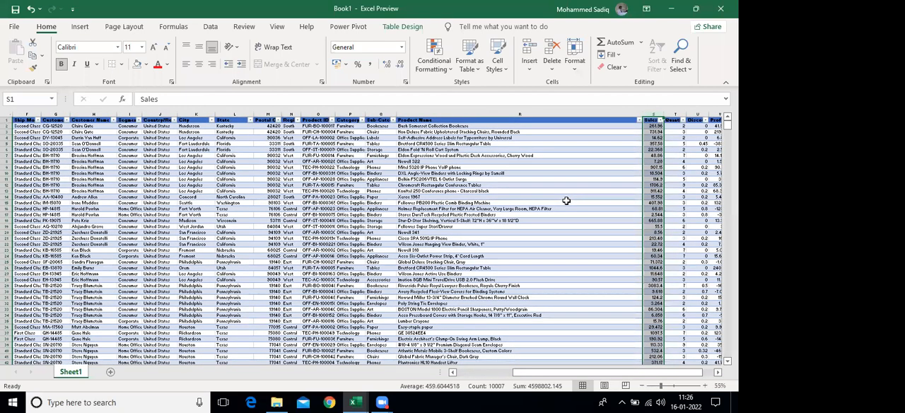
{"action": "left_click", "coordinate": [424, 173]}
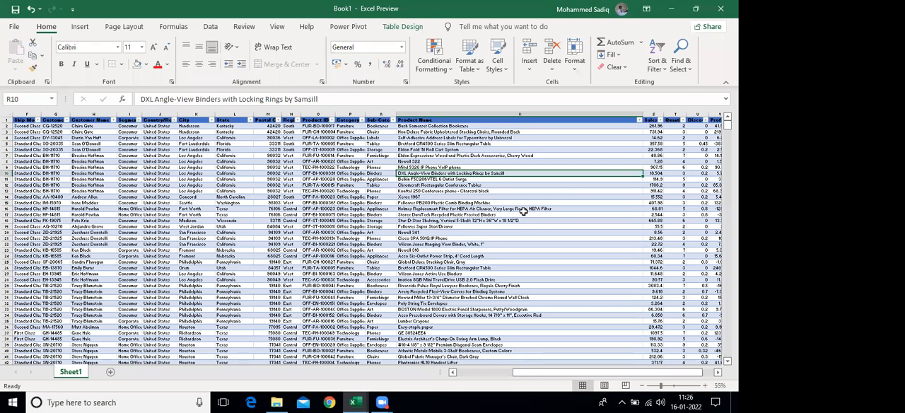
{"action": "scroll", "coordinate": [523, 210], "scroll_direction": "up", "scroll_amount": 1, "text": "ctrl"}
{"action": "key", "text": "ctrl+Right"}
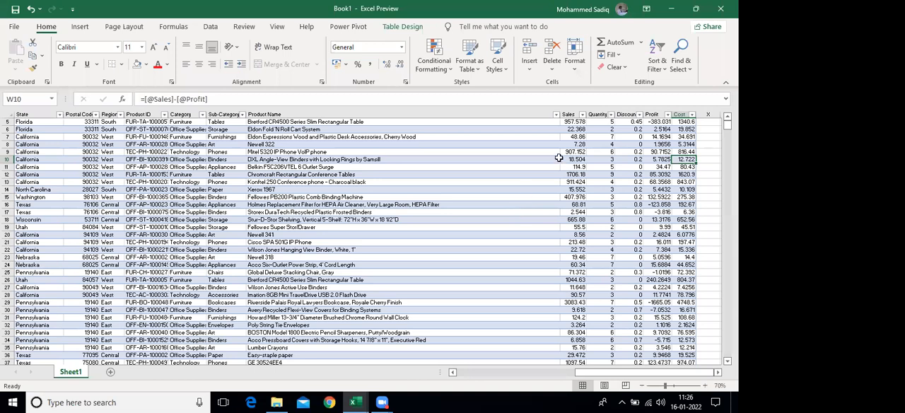
{"action": "scroll", "coordinate": [559, 157], "scroll_direction": "up", "scroll_amount": 2}
{"action": "left_click", "coordinate": [623, 122]}
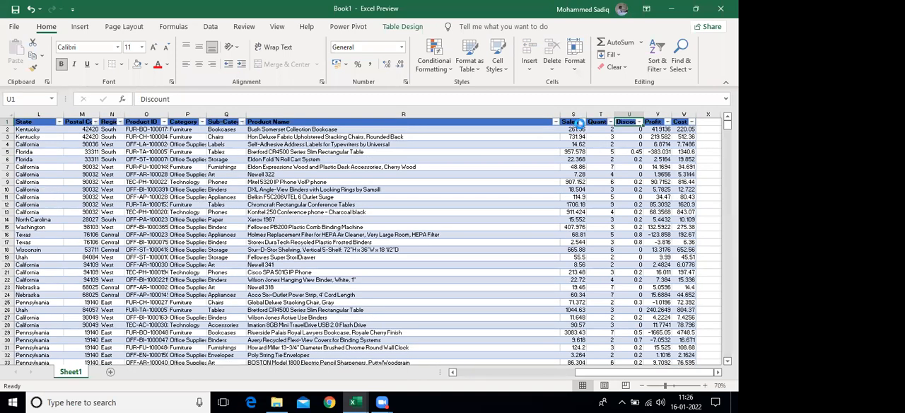
{"action": "left_click", "coordinate": [580, 123]}
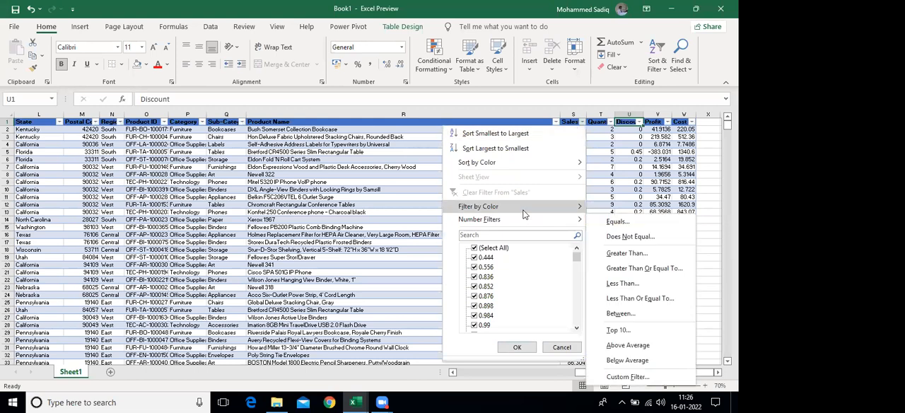
{"action": "mouse_move", "coordinate": [523, 215]}
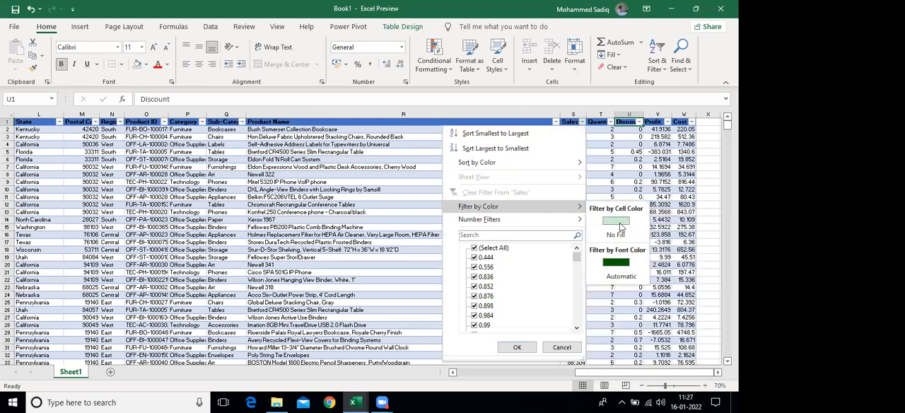
{"action": "left_click", "coordinate": [619, 264]}
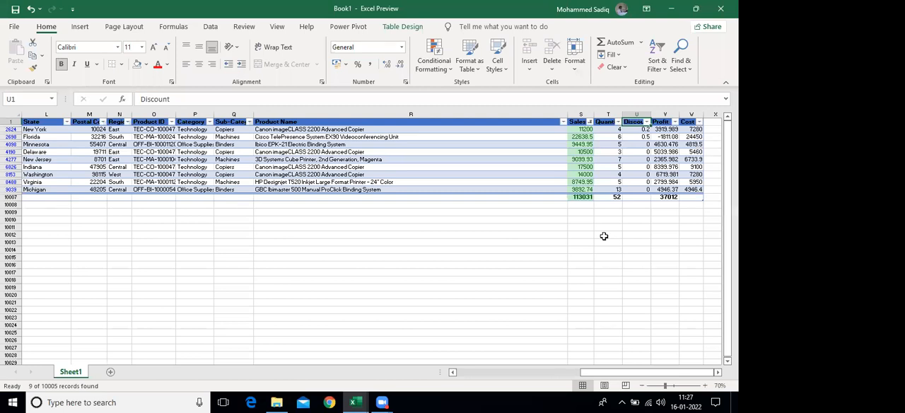
Clear the font color filter from the Sales column
{"action": "left_click", "coordinate": [589, 121]}
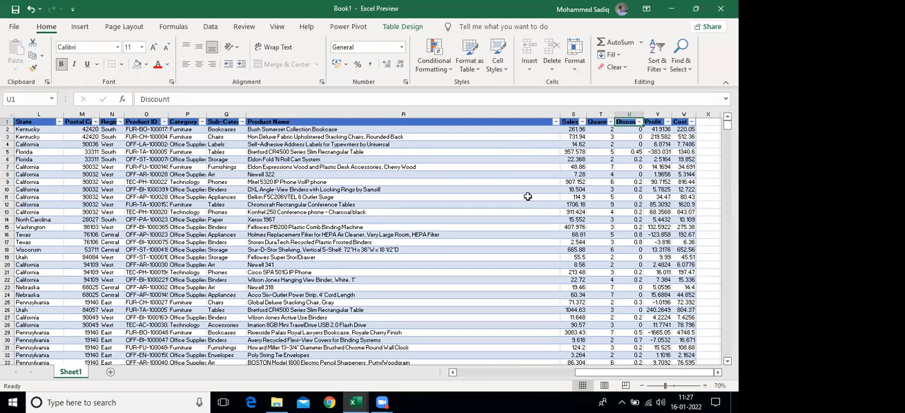
{"action": "left_click", "coordinate": [527, 196]}
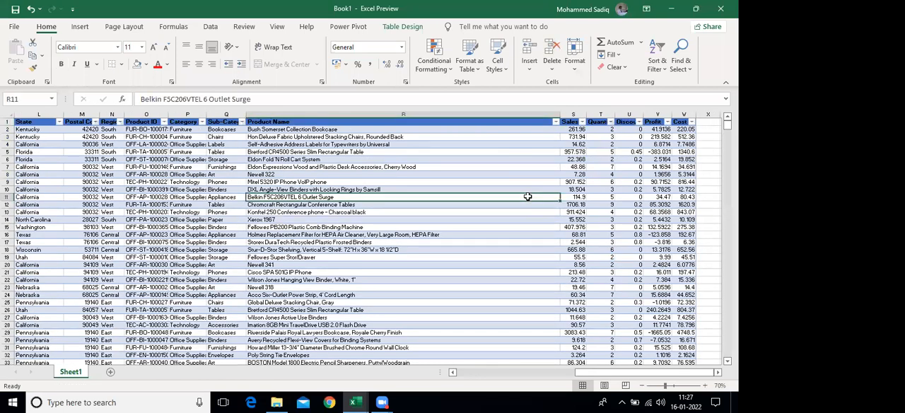
Autofit the Ship Date column so that its dates display in full
{"action": "key", "text": "Home"}
{"action": "key", "text": "ctrl+Up"}
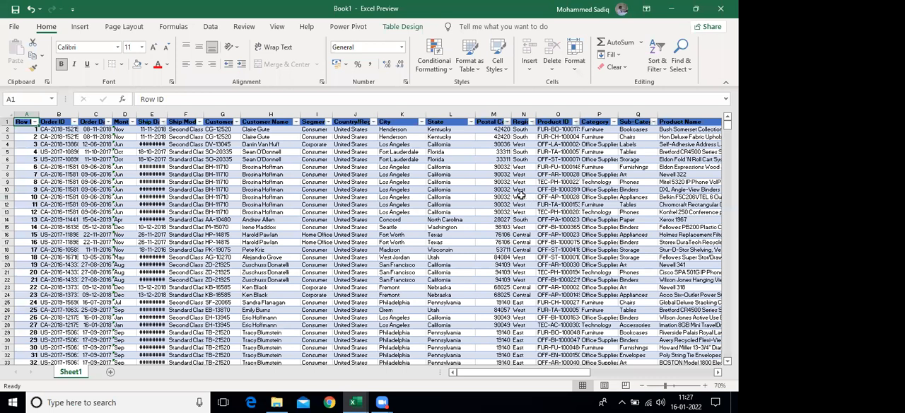
{"action": "double_click", "coordinate": [168, 116]}
{"action": "left_click", "coordinate": [162, 183]}
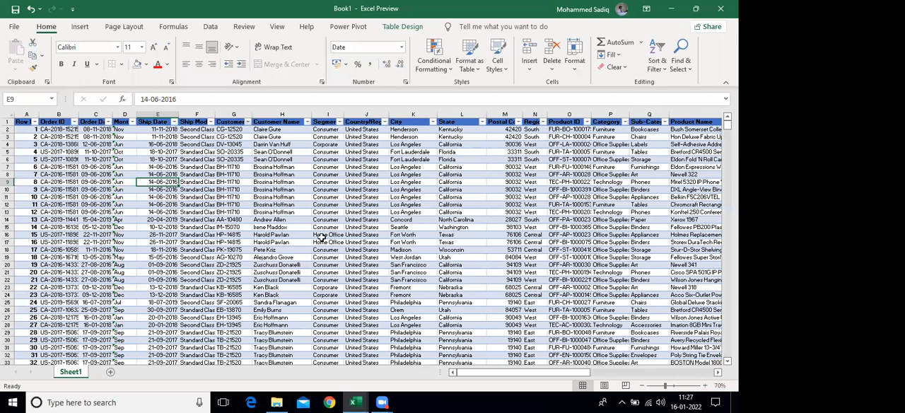
Filter the Category column to show only Furniture
{"action": "left_click", "coordinate": [422, 182]}
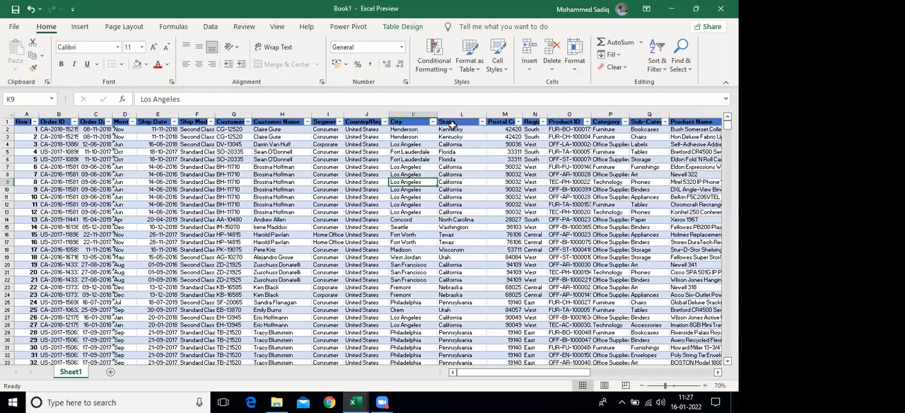
{"action": "left_click", "coordinate": [452, 151]}
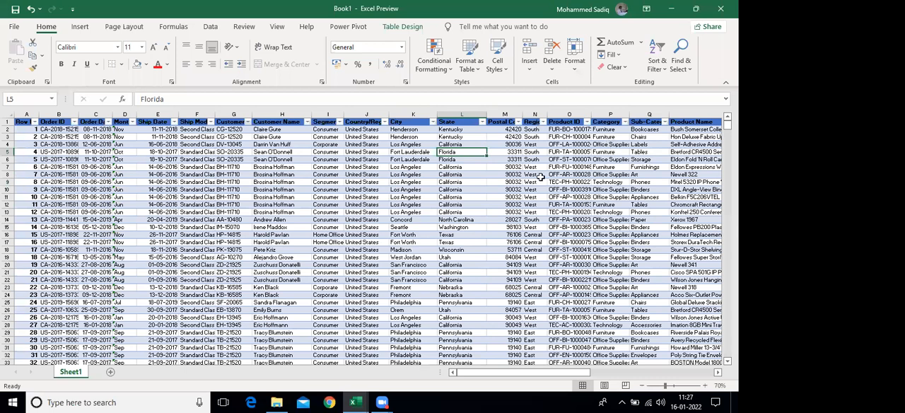
{"action": "left_click", "coordinate": [625, 124]}
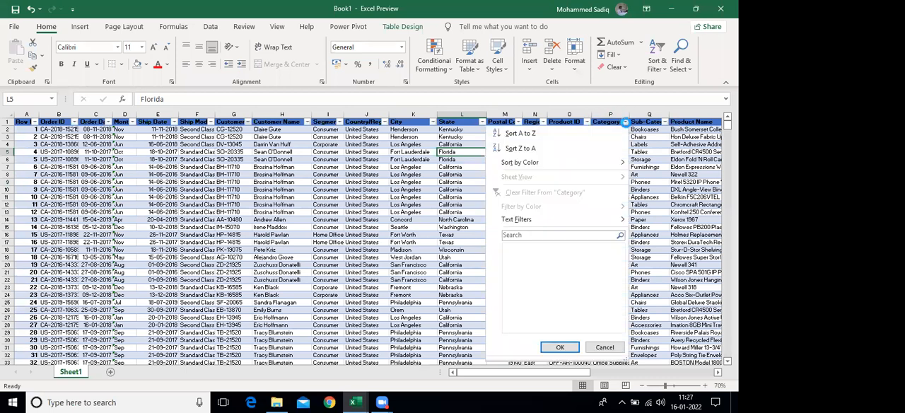
{"action": "left_click", "coordinate": [518, 248]}
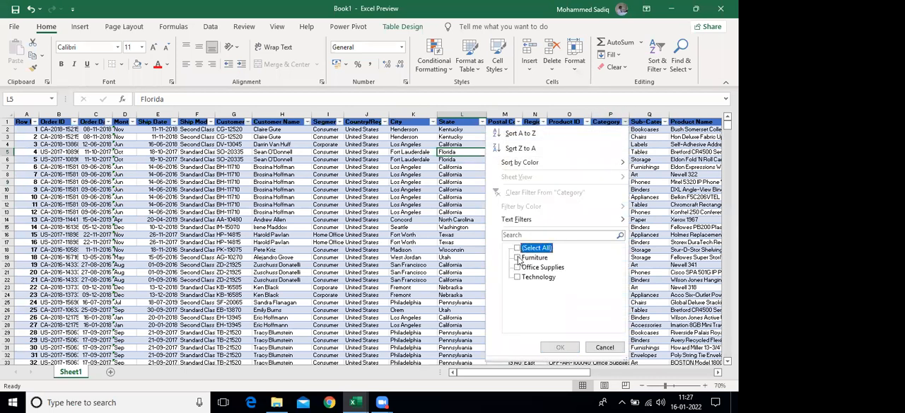
{"action": "left_click", "coordinate": [518, 257]}
{"action": "left_click", "coordinate": [559, 346]}
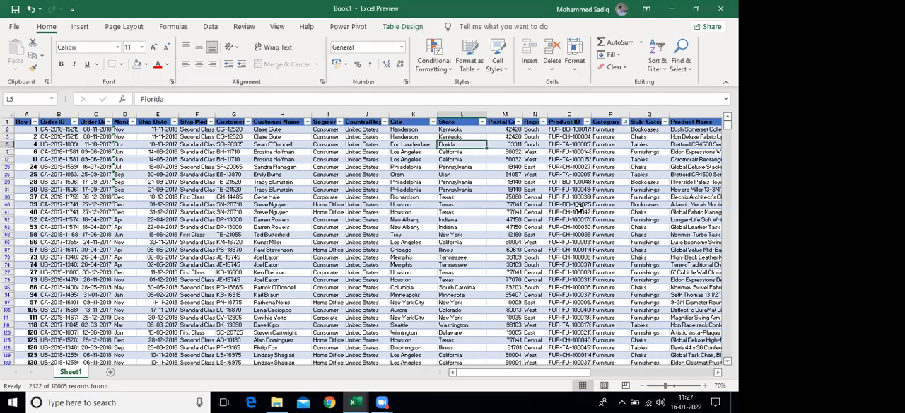
Check the filtered Category entries and filter the Sub-Category column to show only Chairs
{"action": "left_click_drag", "start_coordinate": [609, 152], "coordinate": [609, 330]}
{"action": "left_click_drag", "start_coordinate": [582, 373], "coordinate": [626, 373]}
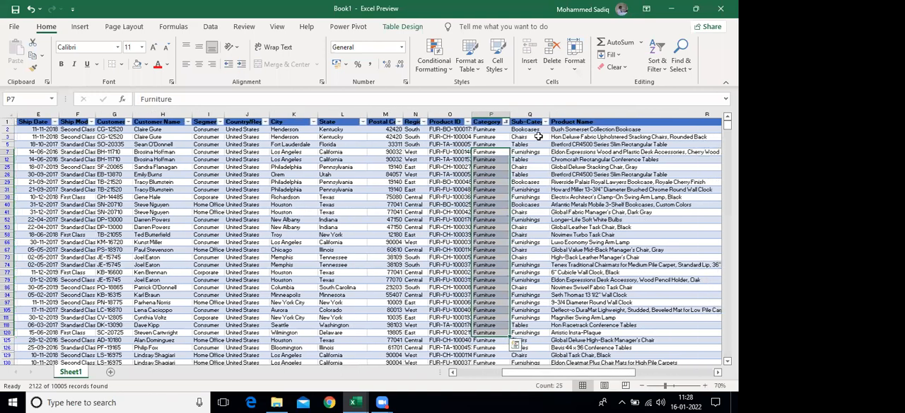
{"action": "left_click", "coordinate": [531, 138]}
{"action": "left_click", "coordinate": [523, 122]}
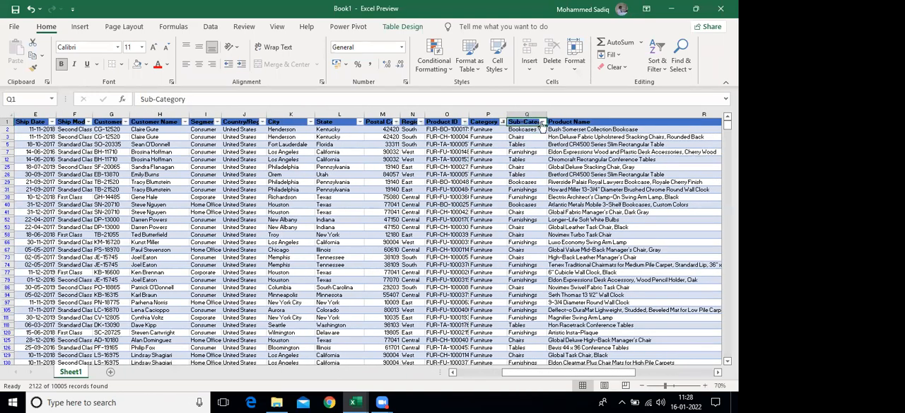
{"action": "left_click", "coordinate": [542, 122]}
{"action": "left_click", "coordinate": [434, 247]}
{"action": "left_click", "coordinate": [434, 267]}
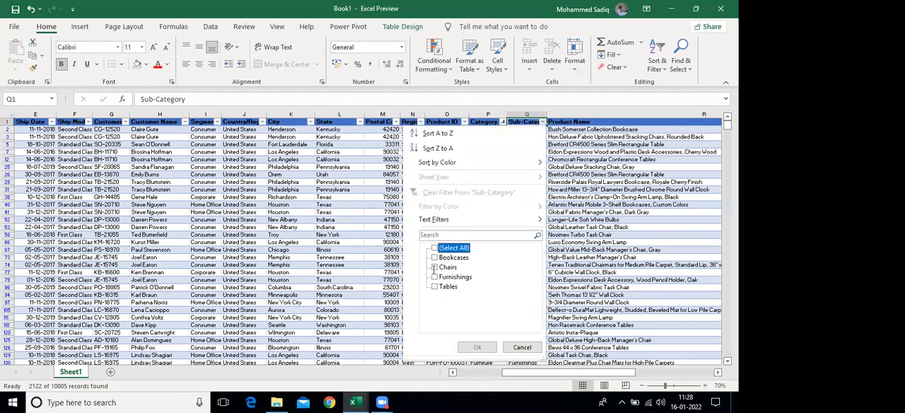
{"action": "left_click", "coordinate": [477, 346]}
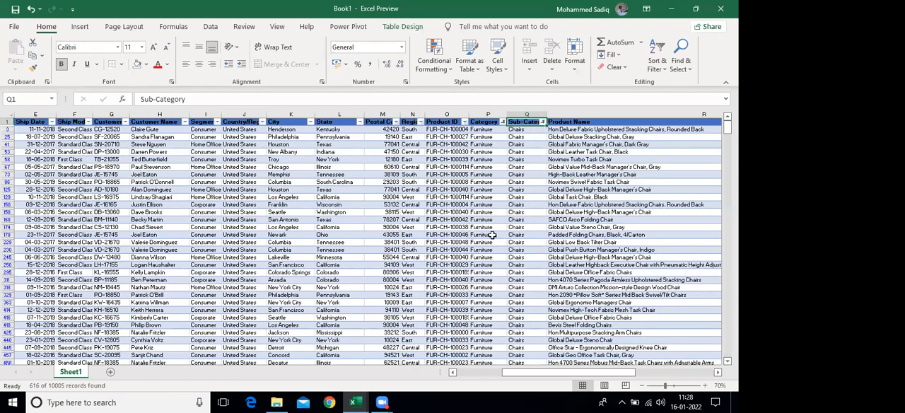
Examine the Sales and Quantity subtotals for the filtered chairs in the totals row at the end of the table
{"action": "left_click_drag", "start_coordinate": [540, 376], "coordinate": [561, 376]}
{"action": "left_click", "coordinate": [447, 277]}
{"action": "key", "text": "ctrl+Down"}
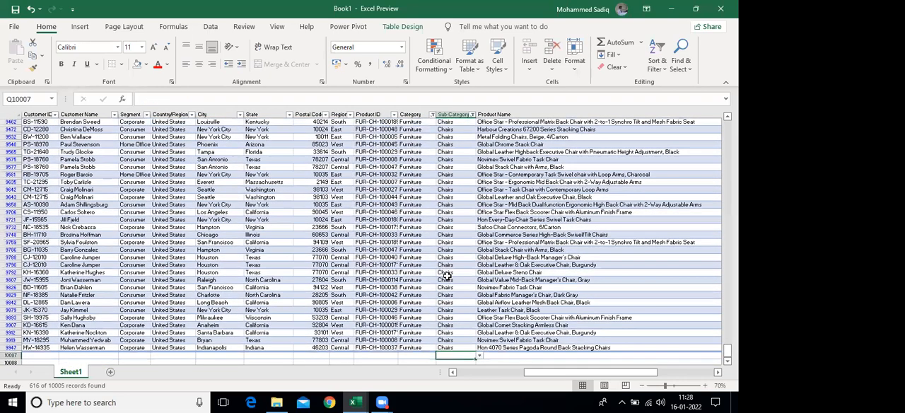
{"action": "key", "text": "Right"}
{"action": "key", "text": "Right"}
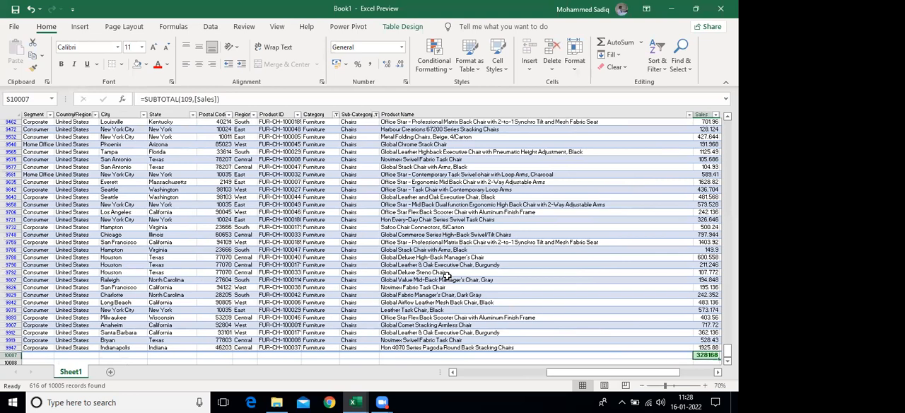
{"action": "key", "text": "Right"}
{"action": "key", "text": "Right"}
{"action": "key", "text": "Right"}
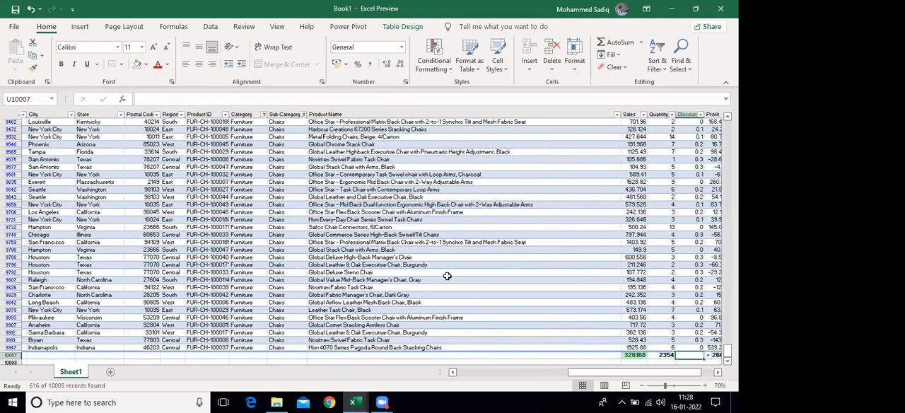
Compare the Sales and Profit subtotals of the filtered chairs across the totals row
{"action": "key", "text": "Left"}
{"action": "key", "text": "Left"}
{"action": "key", "text": "Left"}
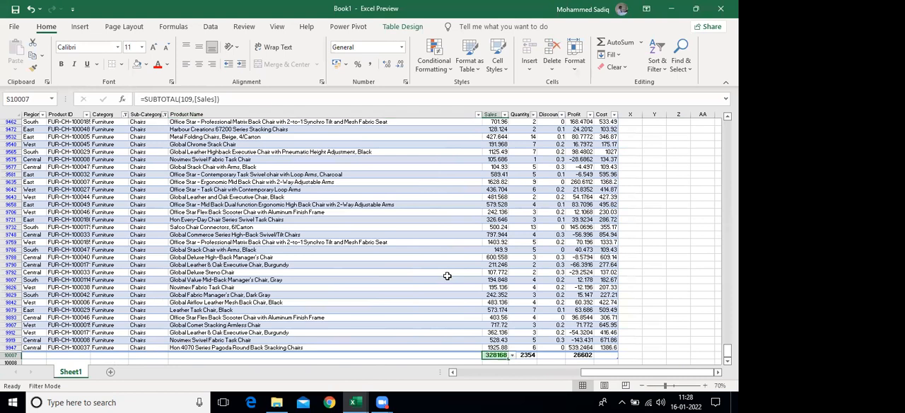
{"action": "key", "text": "Right"}
{"action": "key", "text": "Right"}
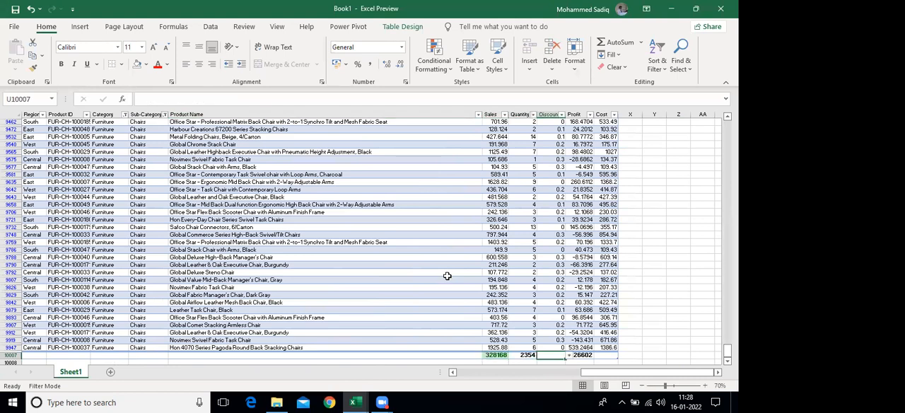
{"action": "key", "text": "Right"}
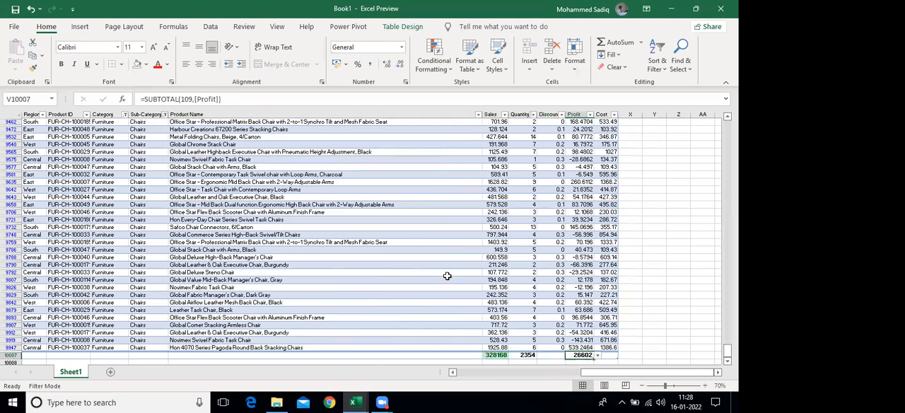
{"action": "key", "text": "Left"}
{"action": "key", "text": "Left"}
{"action": "key", "text": "Left"}
{"action": "key", "text": "Left"}
{"action": "key", "text": "Left"}
{"action": "key", "text": "Left"}
{"action": "key", "text": "Left"}
{"action": "key", "text": "Left"}
{"action": "key", "text": "Left"}
{"action": "key", "text": "Left"}
{"action": "key", "text": "Left"}
{"action": "key", "text": "Left"}
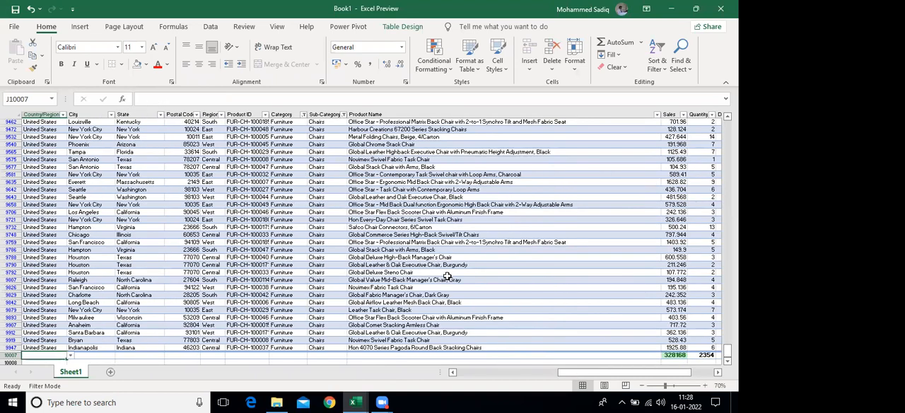
Reset the Sub-Category and Category filters to select all entries so that every record is shown
{"action": "left_click", "coordinate": [328, 205]}
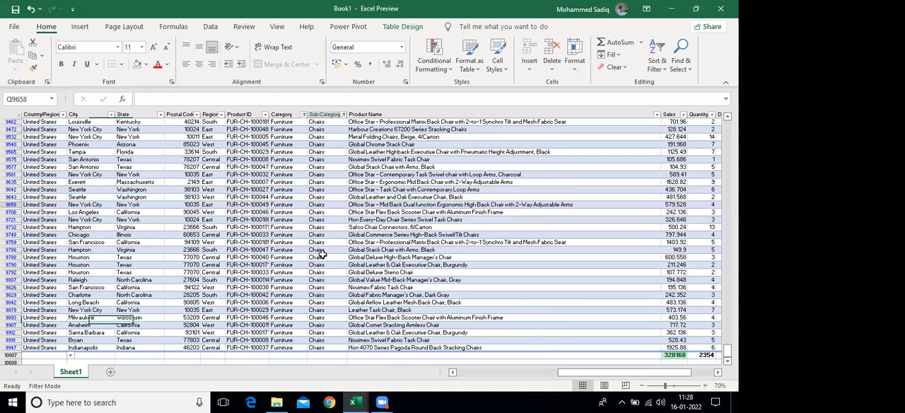
{"action": "left_click", "coordinate": [322, 255], "text": "shift"}
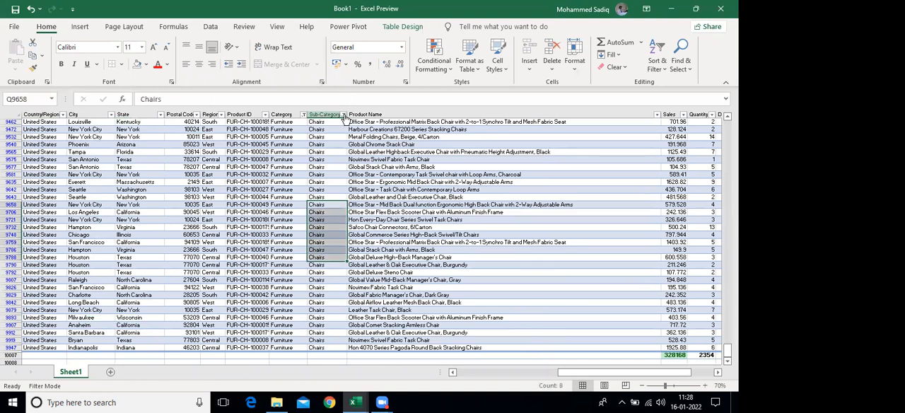
{"action": "left_click", "coordinate": [343, 116]}
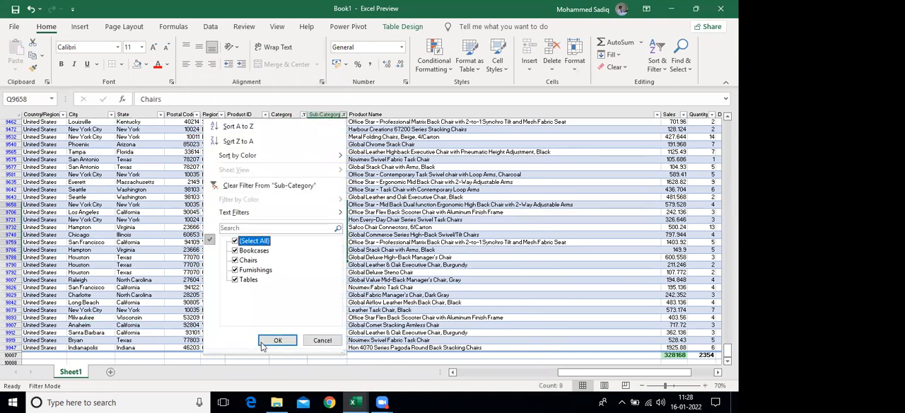
{"action": "left_click", "coordinate": [261, 341]}
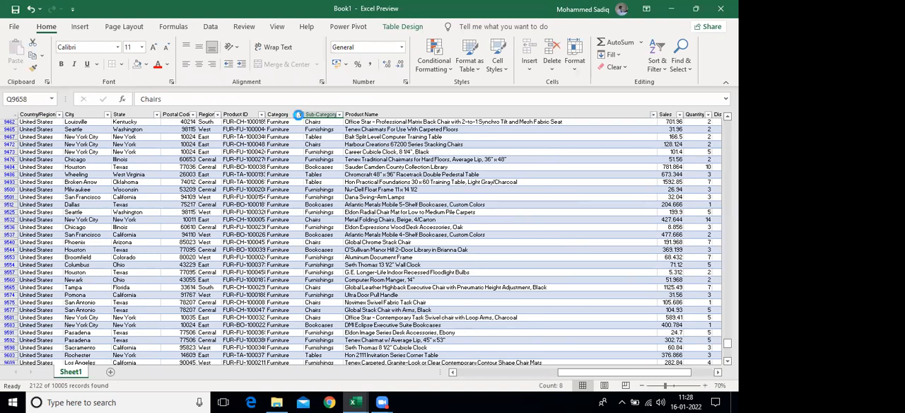
{"action": "left_click", "coordinate": [298, 114]}
{"action": "left_click", "coordinate": [191, 241]}
{"action": "left_click", "coordinate": [235, 339]}
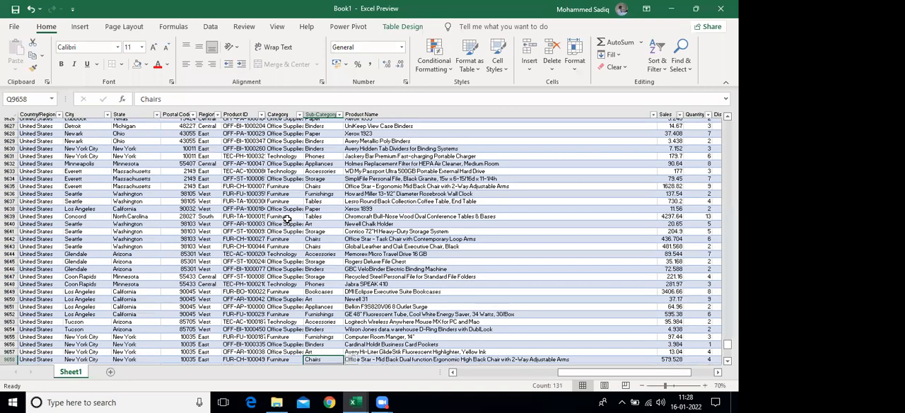
Examine the columns of the unfiltered sales table from Row ID through Cost
{"action": "left_click", "coordinate": [286, 220]}
{"action": "key", "text": "ctrl+Up"}
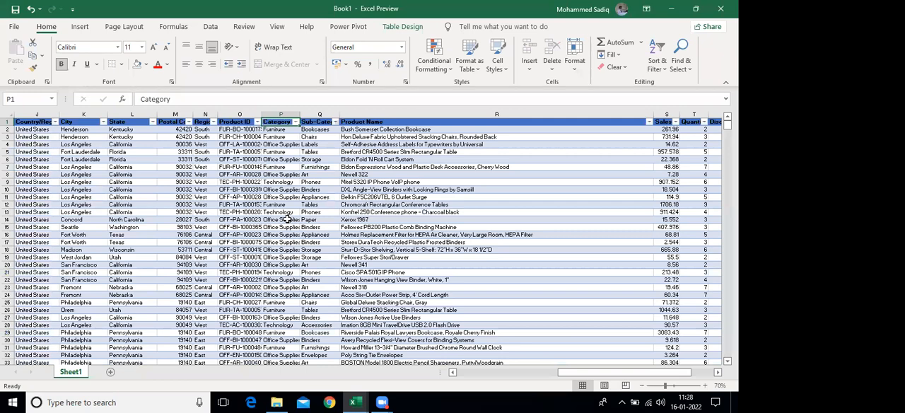
{"action": "key", "text": "ctrl+Left"}
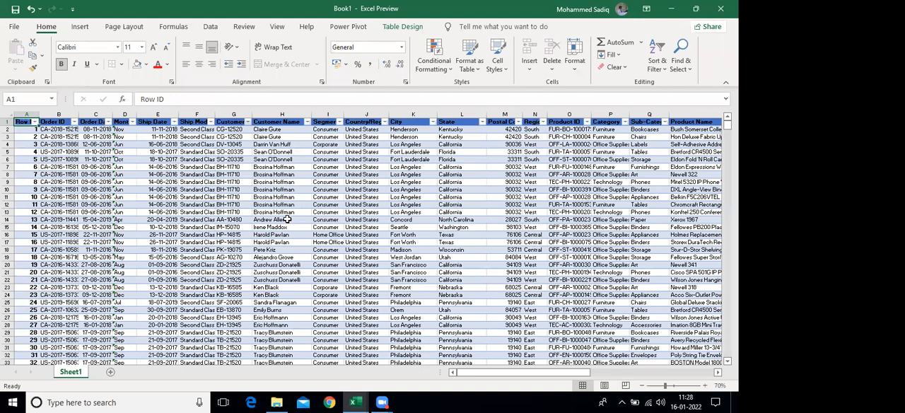
{"action": "key", "text": "ctrl+Right"}
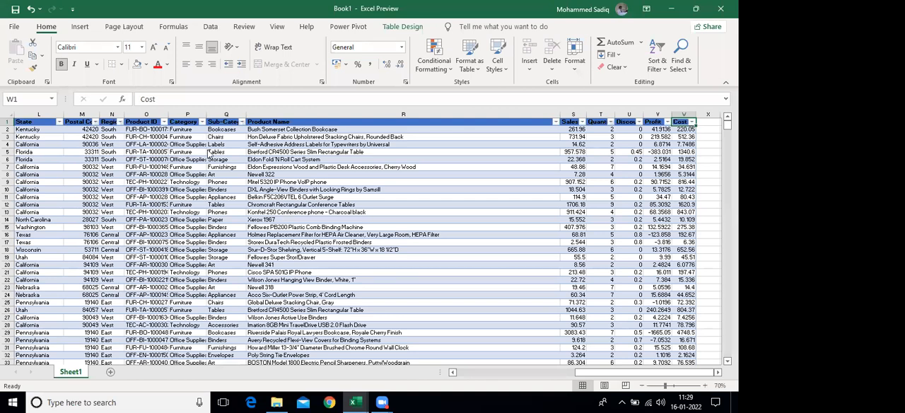
{"action": "left_click", "coordinate": [136, 204]}
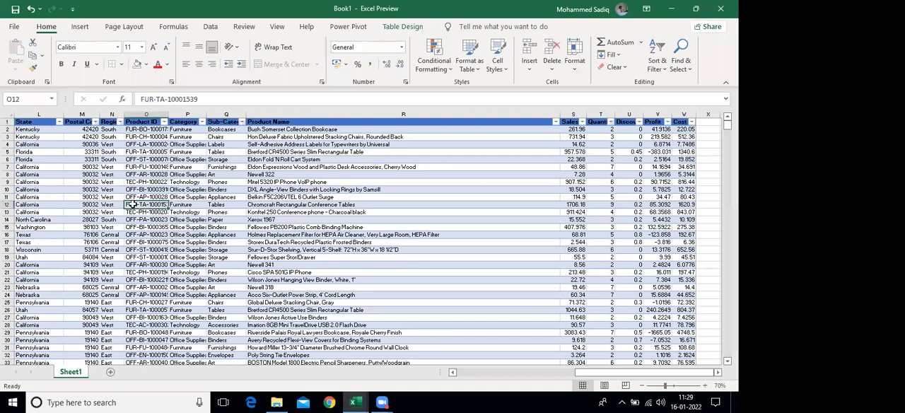
{"action": "key", "text": "Left"}
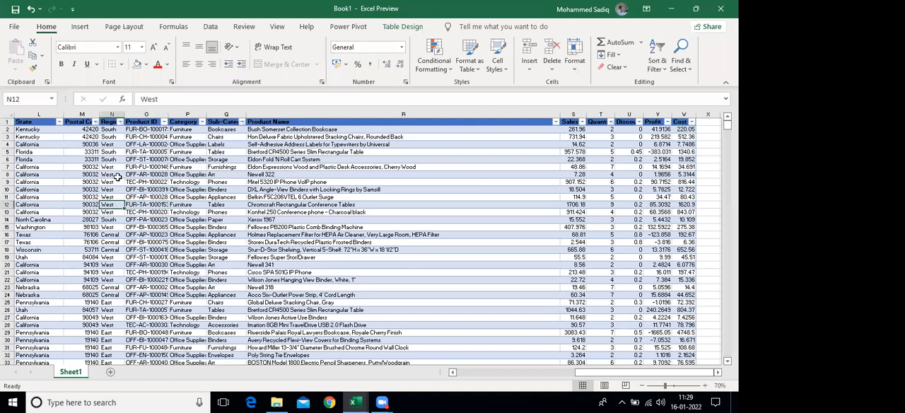
{"action": "scroll", "coordinate": [145, 181], "scroll_direction": "up", "scroll_amount": 3}
{"action": "left_click", "coordinate": [49, 147]}
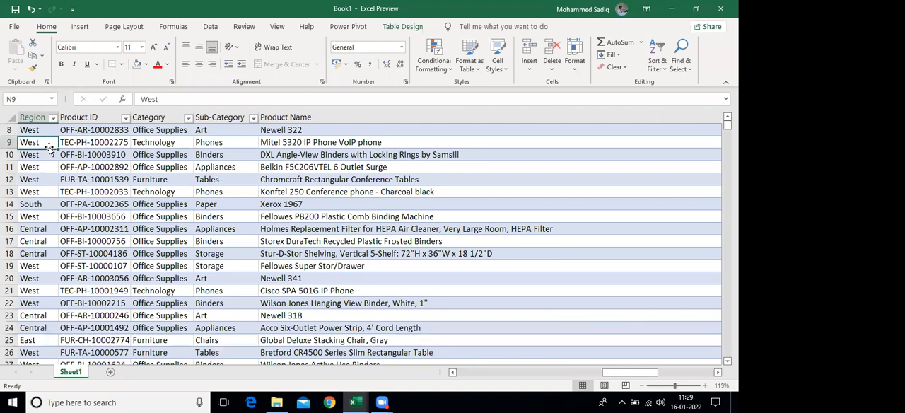
{"action": "key", "text": "Home"}
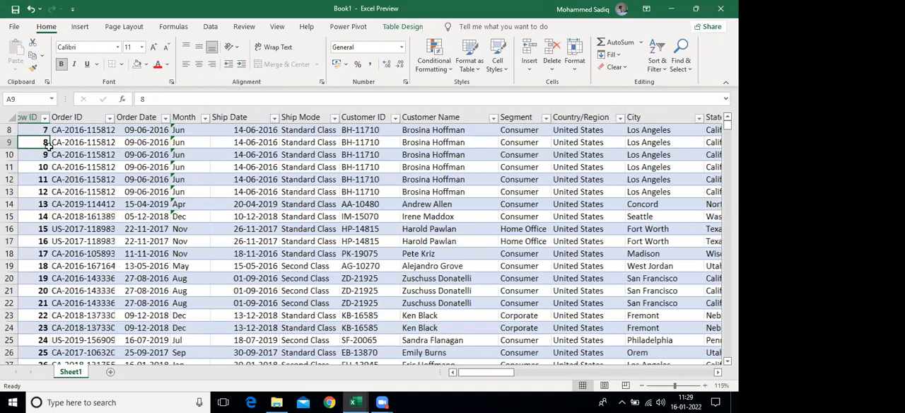
{"action": "key", "text": "ctrl+Right"}
{"action": "key", "text": "ctrl+Right"}
{"action": "key", "text": "ctrl+Left"}
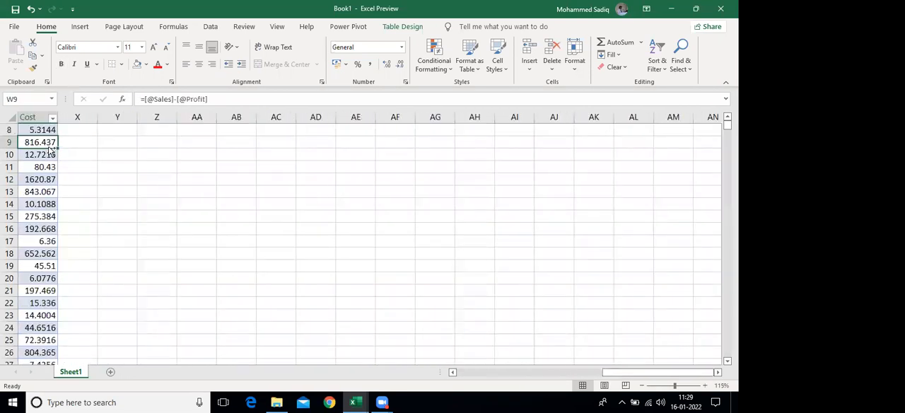
{"action": "key", "text": "Home"}
{"action": "left_click", "coordinate": [560, 191]}
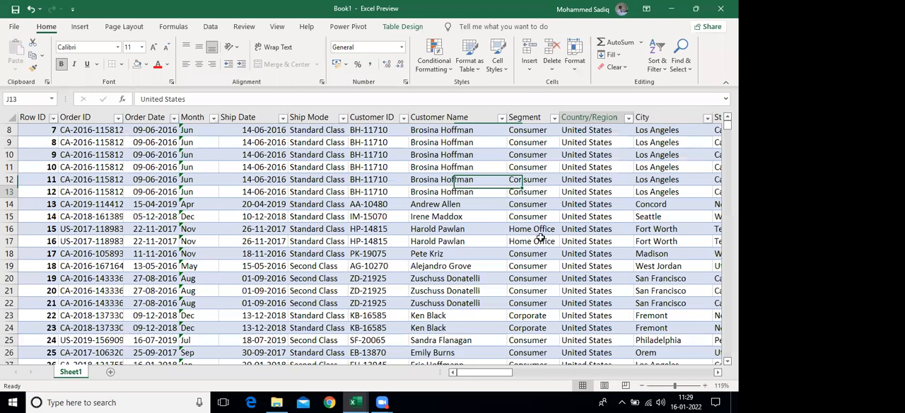
Examine which regions occur in the Region column of the sales table
{"action": "key", "text": "Right"}
{"action": "key", "text": "Right"}
{"action": "key", "text": "Right"}
{"action": "key", "text": "Right"}
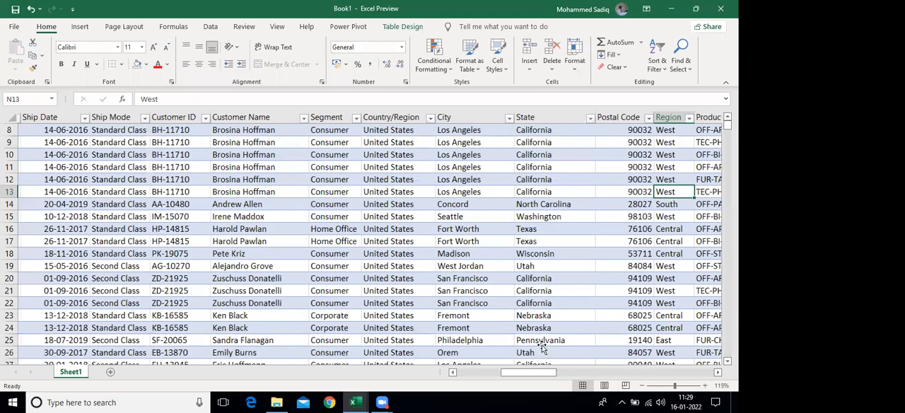
{"action": "key", "text": "Right"}
{"action": "key", "text": "Right"}
{"action": "left_click_drag", "start_coordinate": [542, 229], "coordinate": [542, 253]}
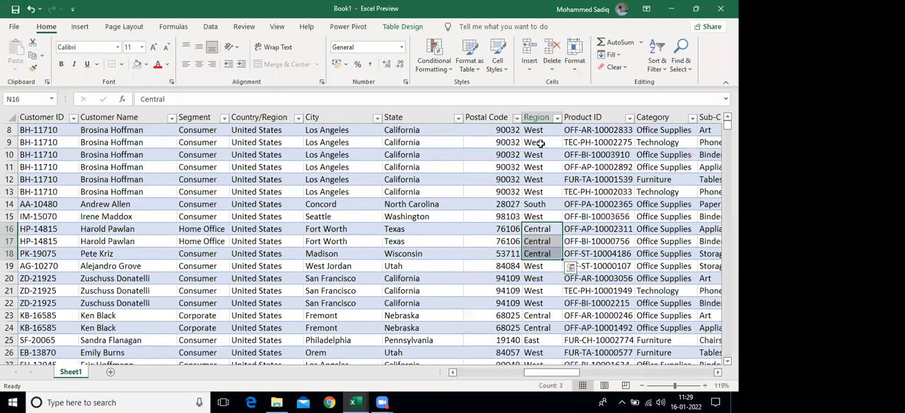
{"action": "left_click_drag", "start_coordinate": [541, 303], "coordinate": [541, 315]}
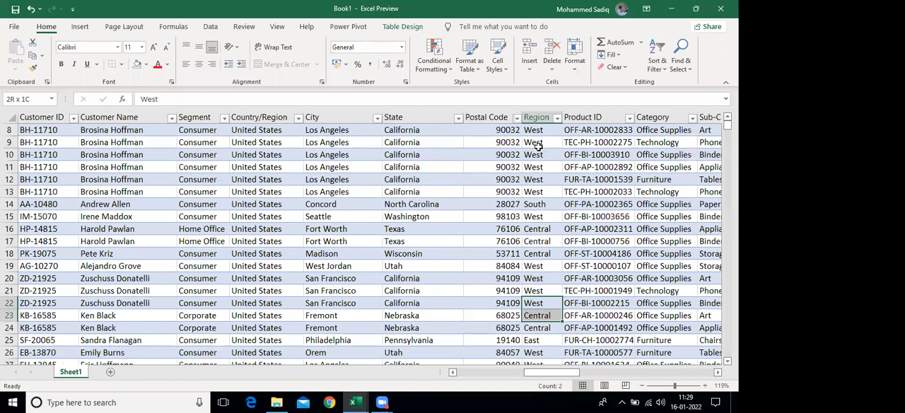
Enter the heading Region in cell AB2, in the empty area beyond the sales table
{"action": "scroll", "coordinate": [538, 147], "scroll_direction": "up", "scroll_amount": 3}
{"action": "left_click", "coordinate": [538, 146]}
{"action": "key", "text": "Right"}
{"action": "key", "text": "Right"}
{"action": "key", "text": "Right"}
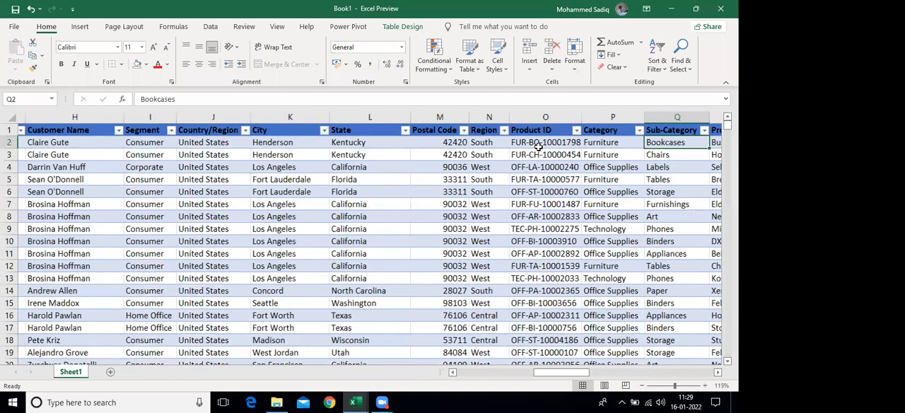
{"action": "key", "text": "Right"}
{"action": "key", "text": "Right"}
{"action": "key", "text": "Right"}
{"action": "key", "text": "Right"}
{"action": "key", "text": "Right"}
{"action": "key", "text": "Right"}
{"action": "key", "text": "Right"}
{"action": "key", "text": "Right"}
{"action": "key", "text": "Right"}
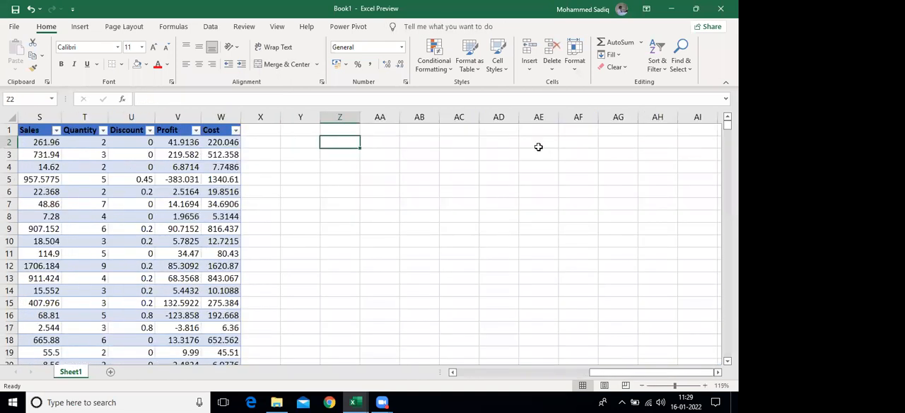
{"action": "key", "text": "Right"}
{"action": "key", "text": "Right"}
{"action": "type", "text": "Re"}
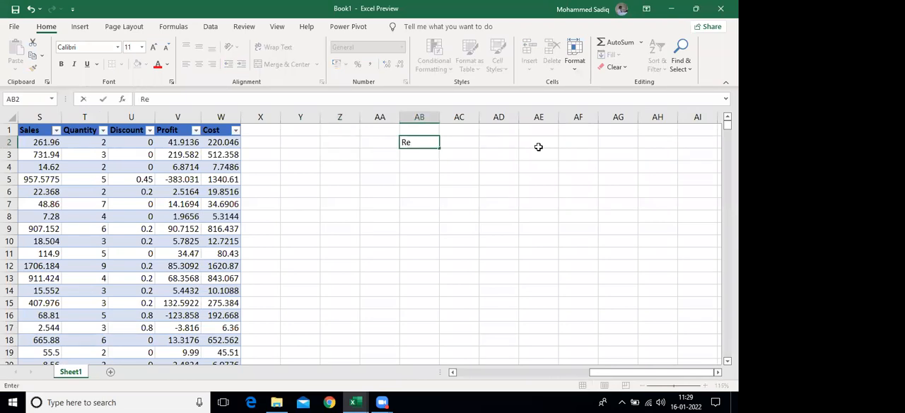
{"action": "type", "text": "gion"}
{"action": "key", "text": "Return"}
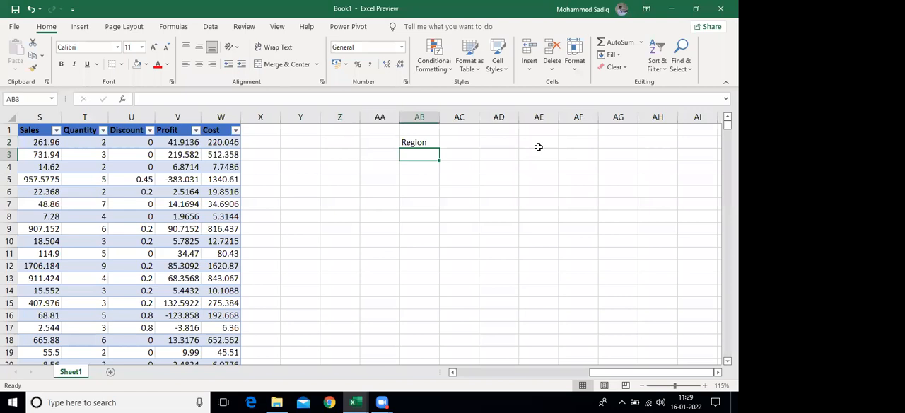
List the regions South, Central, East and West in cells AB3 to AB6 under the Region heading
{"action": "type", "text": "SOuth"}
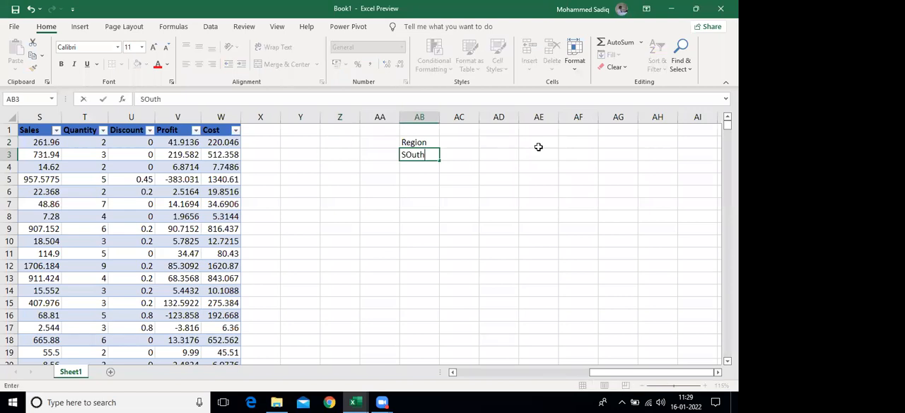
{"action": "key", "text": "Return"}
{"action": "type", "text": "Central"}
{"action": "key", "text": "Return"}
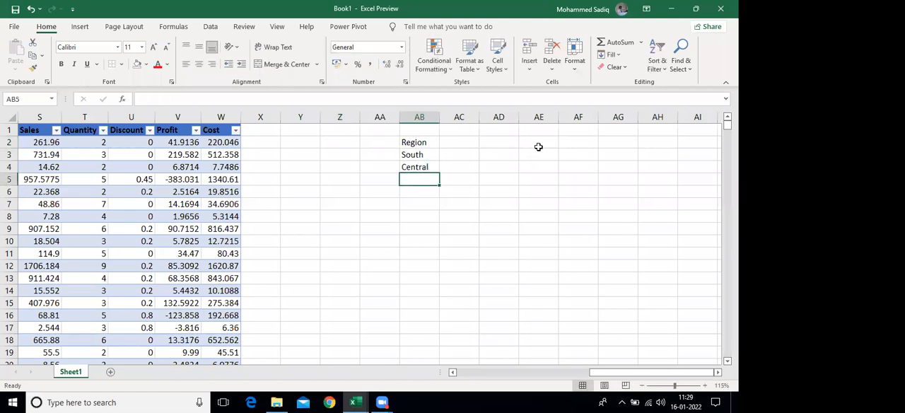
{"action": "type", "text": "East"}
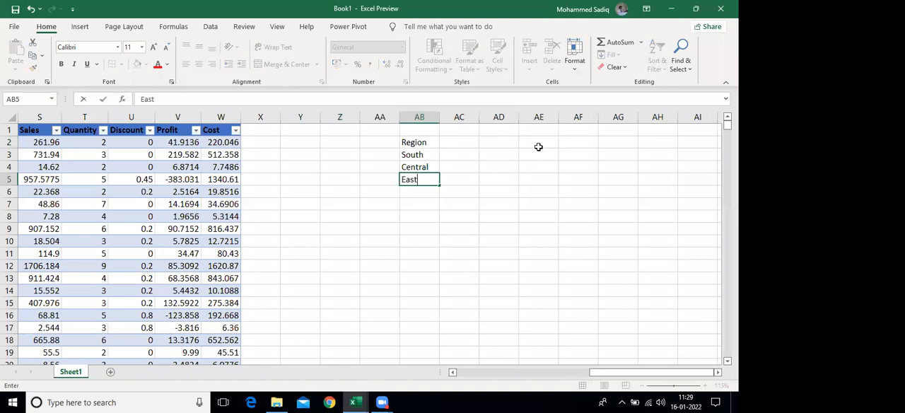
{"action": "key", "text": "Return"}
{"action": "type", "text": "West"}
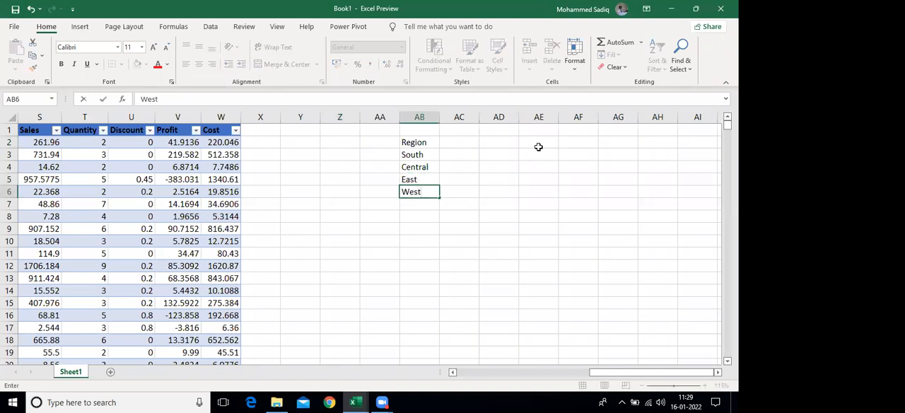
{"action": "key", "text": "Return"}
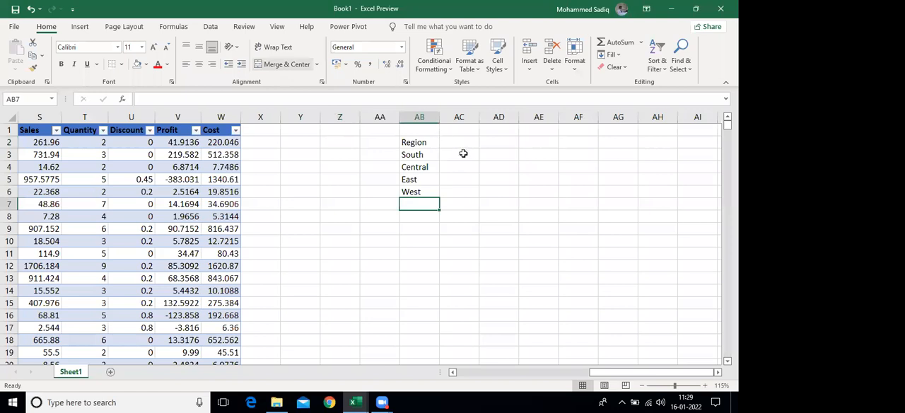
Enter the heading Sales in cell AC2 beside the Region heading
{"action": "left_click", "coordinate": [461, 151]}
{"action": "type", "text": "Sal"}
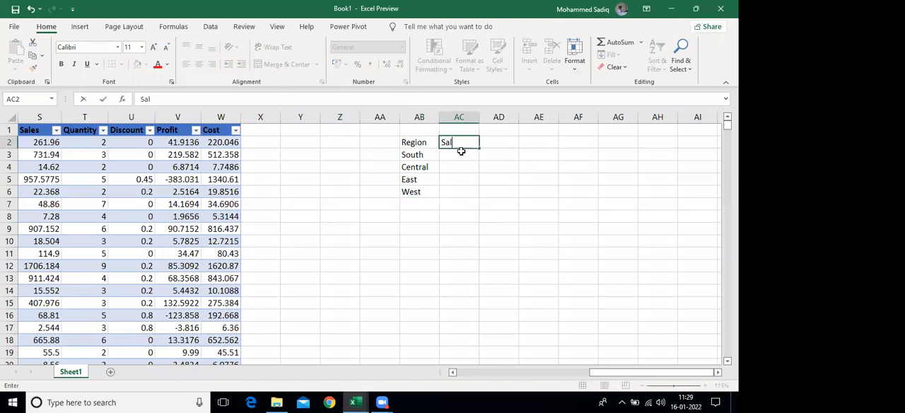
{"action": "type", "text": "es"}
{"action": "key", "text": "Return"}
Try to convert the range AB2:AC6 into a table without marking its headers, and undo the conversion
{"action": "left_click_drag", "start_coordinate": [414, 144], "coordinate": [454, 195]}
{"action": "key", "text": "ctrl+t"}
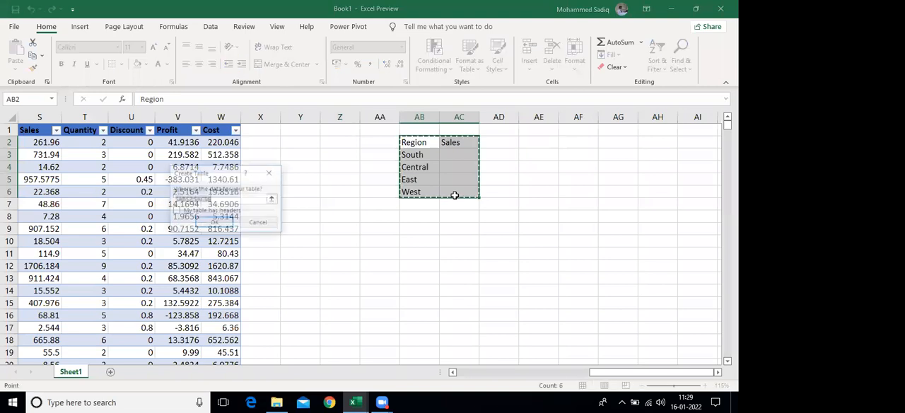
{"action": "key", "text": "Return"}
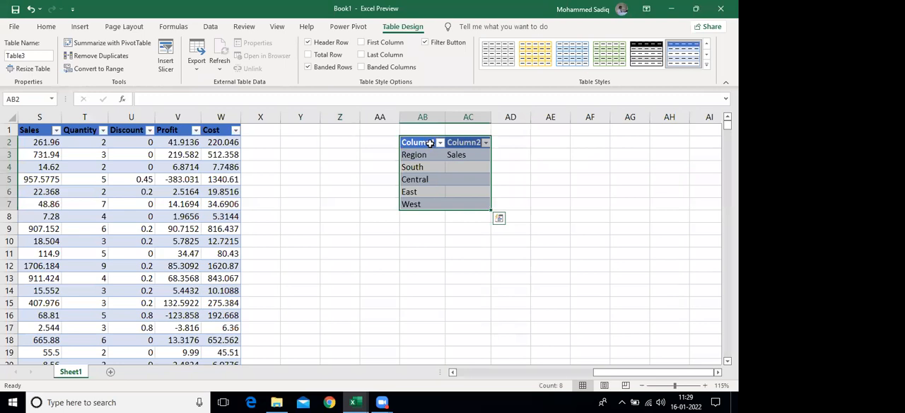
{"action": "key", "text": "ctrl+z"}
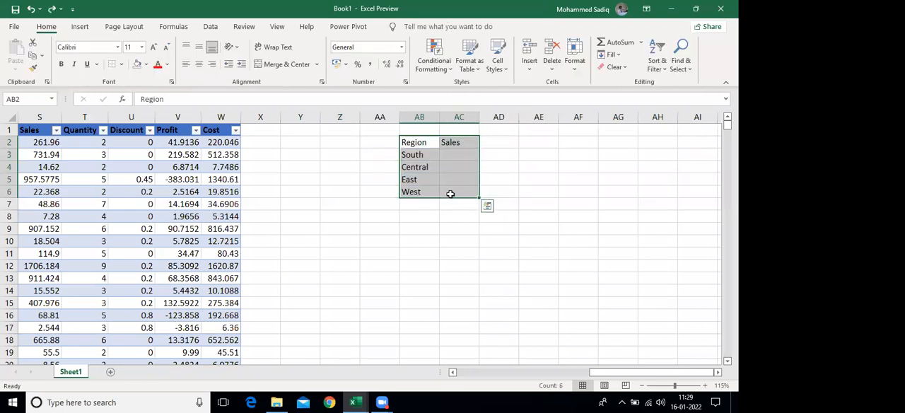
Convert the range AB2:AC6 into a table, marking that it has headers
{"action": "key", "text": "ctrl+t"}
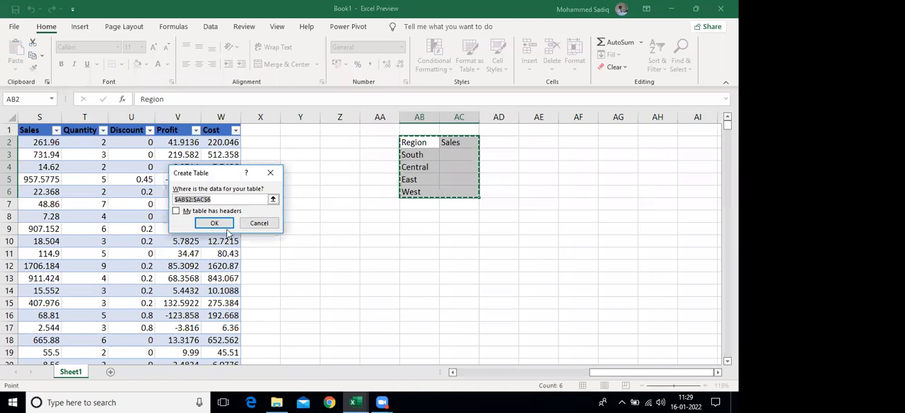
{"action": "left_click", "coordinate": [239, 210]}
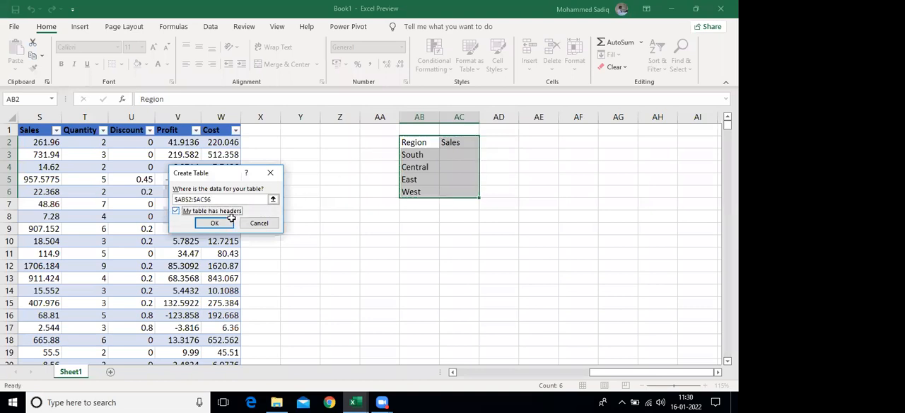
{"action": "left_click", "coordinate": [214, 222]}
Name the new Region and Sales summary table tblSalesRegion
{"action": "double_click", "coordinate": [39, 55]}
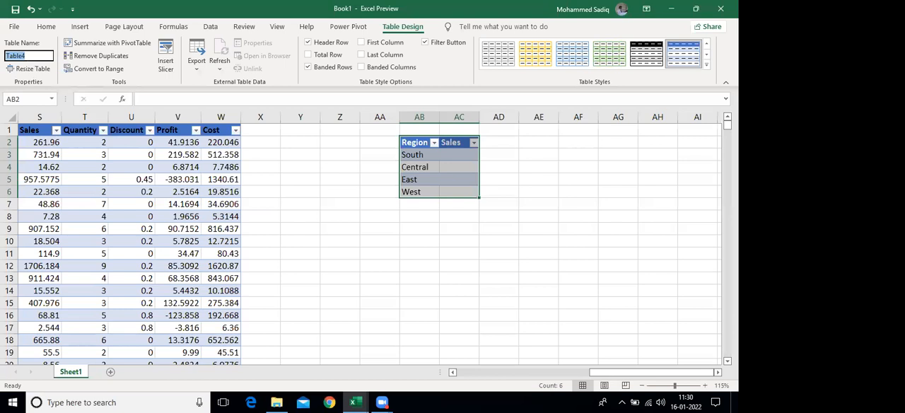
{"action": "type", "text": "tblSalesRegion"}
{"action": "key", "text": "Return"}
Rename the main sales data table as tblSales
{"action": "left_click", "coordinate": [113, 204]}
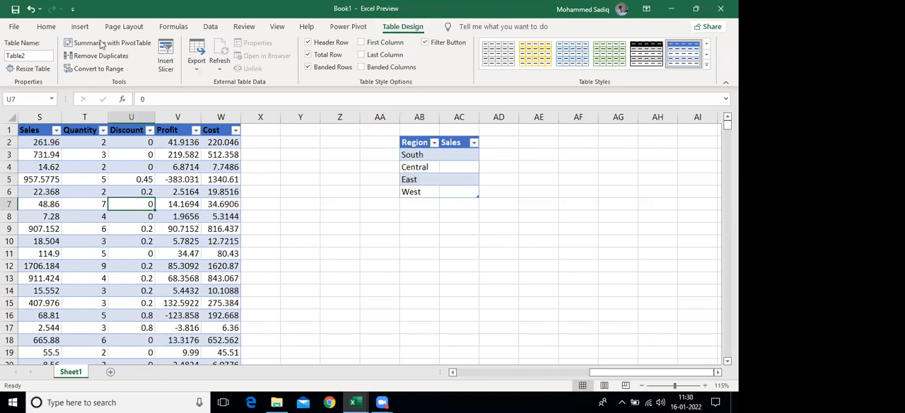
{"action": "left_click", "coordinate": [36, 56]}
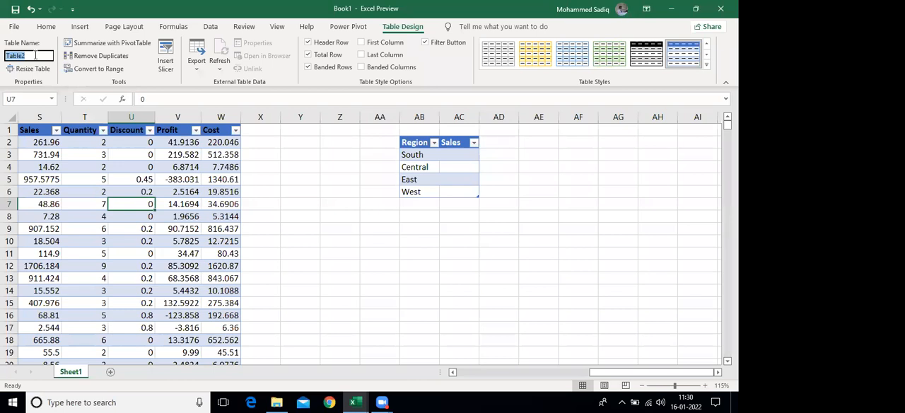
{"action": "type", "text": "tblSales"}
{"action": "key", "text": "Return"}
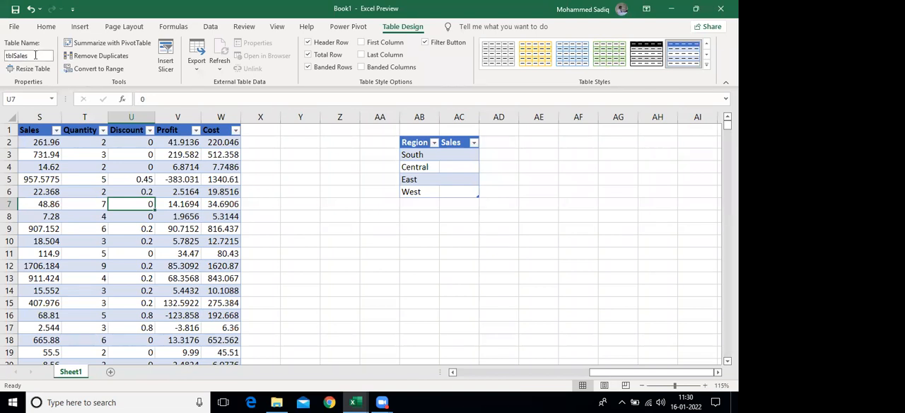
{"action": "left_click", "coordinate": [82, 225]}
{"action": "key", "text": "ctrl+Left"}
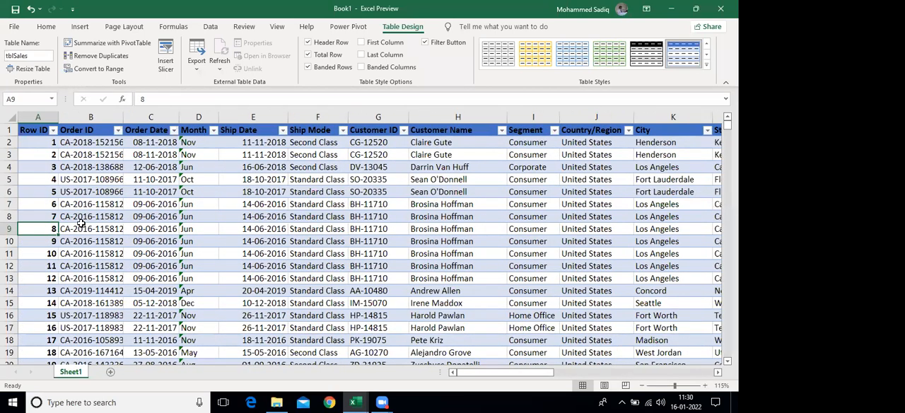
{"action": "key", "text": "ctrl+Right"}
{"action": "key", "text": "ctrl+Right"}
{"action": "key", "text": "ctrl+Left"}
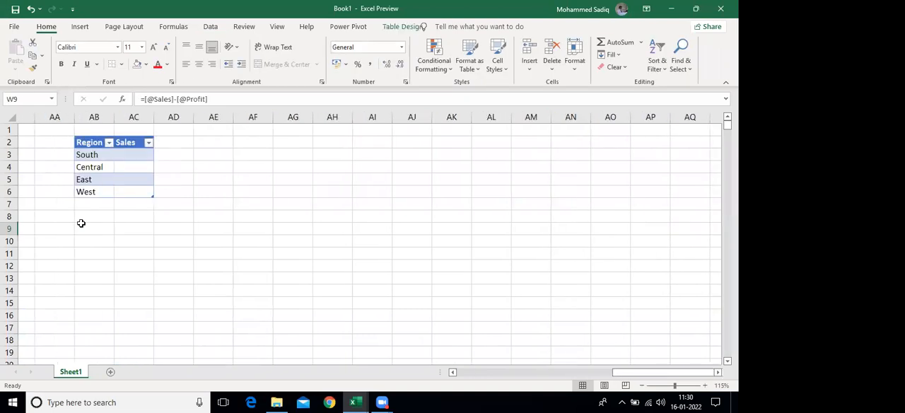
Filter the Region column of the main sales table to show only Central
{"action": "left_click", "coordinate": [268, 154]}
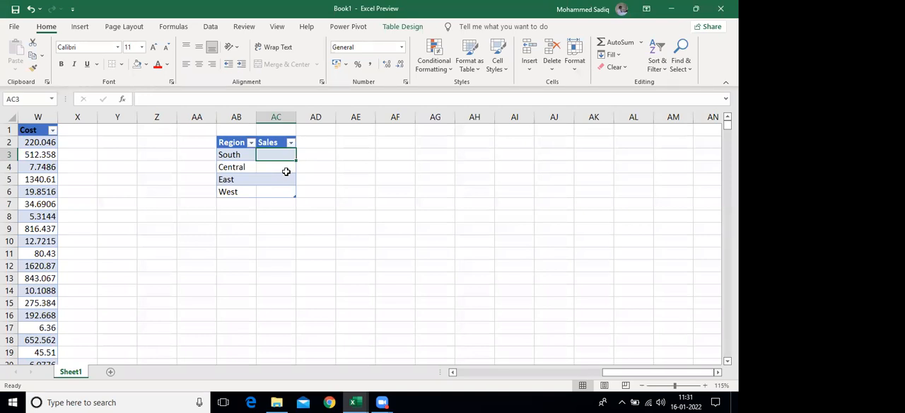
{"action": "key", "text": "Left"}
{"action": "key", "text": "Left"}
{"action": "key", "text": "Left"}
{"action": "key", "text": "Left"}
{"action": "key", "text": "Left"}
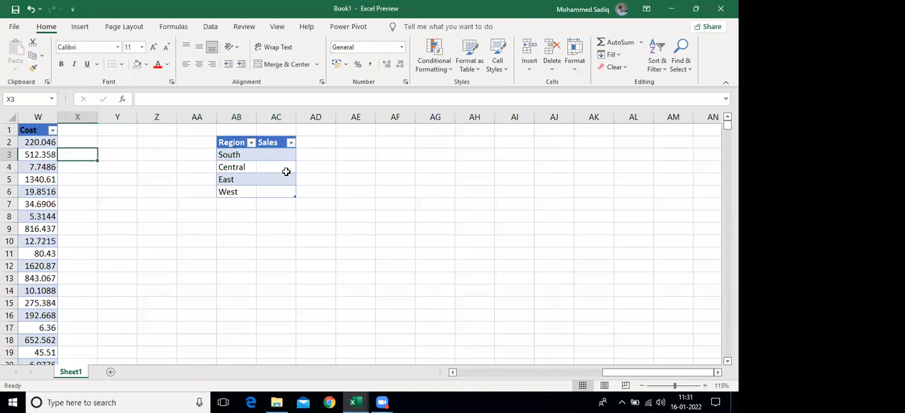
{"action": "key", "text": "Left"}
{"action": "key", "text": "Left"}
{"action": "key", "text": "Left"}
{"action": "key", "text": "Left"}
{"action": "key", "text": "Left"}
{"action": "key", "text": "Left"}
{"action": "key", "text": "Left"}
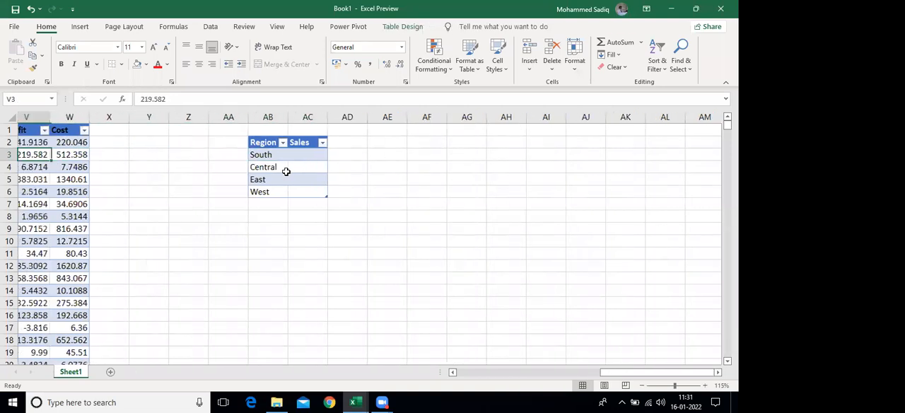
{"action": "key", "text": "Left"}
{"action": "key", "text": "Left"}
{"action": "key", "text": "Left"}
{"action": "key", "text": "Left"}
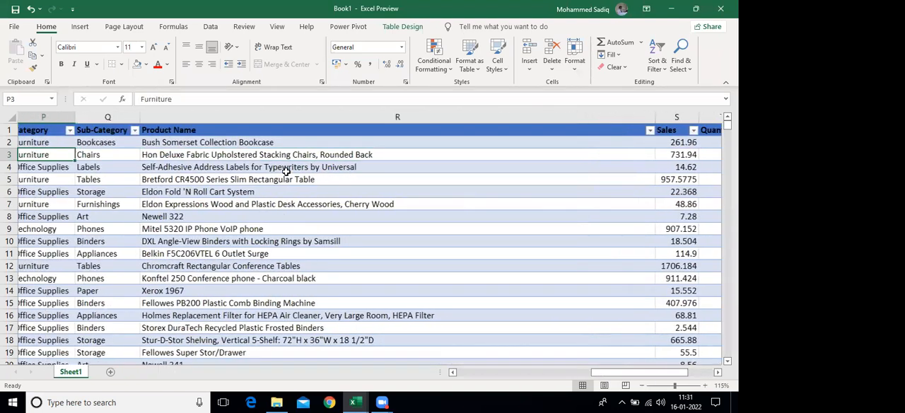
{"action": "key", "text": "Left"}
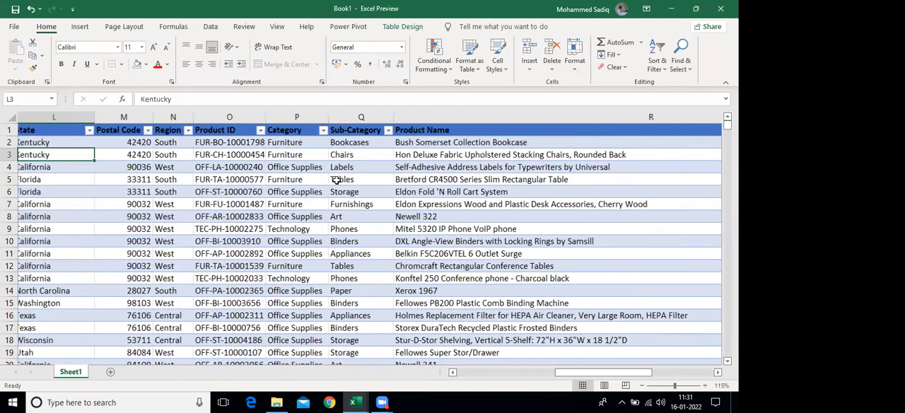
{"action": "left_click", "coordinate": [192, 131]}
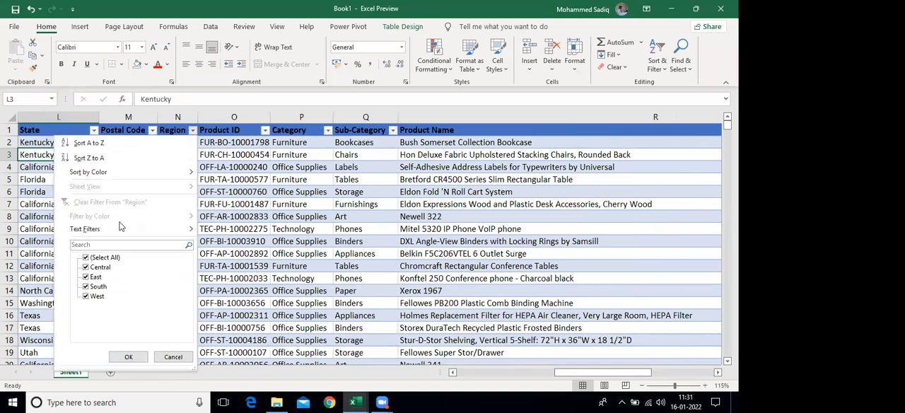
{"action": "left_click", "coordinate": [85, 257]}
{"action": "left_click", "coordinate": [85, 267]}
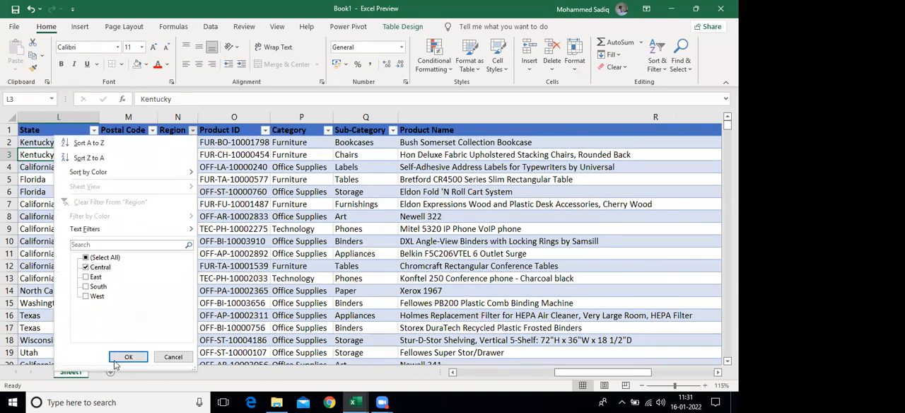
{"action": "left_click", "coordinate": [128, 356]}
Check the total of the Sales column in the total row for the filtered Central records
{"action": "left_click", "coordinate": [177, 144]}
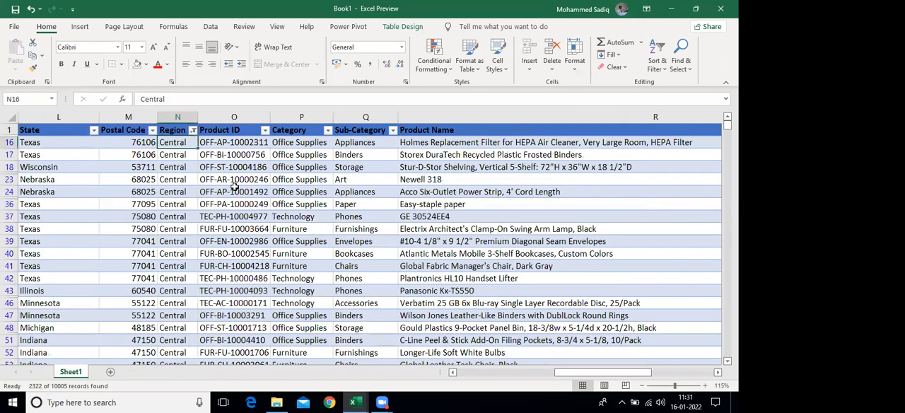
{"action": "key", "text": "Right"}
{"action": "key", "text": "Right"}
{"action": "key", "text": "Right"}
{"action": "key", "text": "Right"}
{"action": "key", "text": "Right"}
{"action": "key", "text": "Right"}
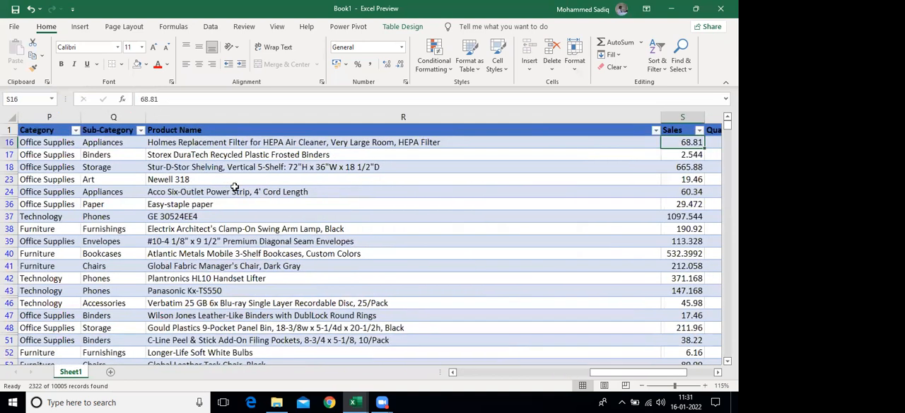
{"action": "key", "text": "Left"}
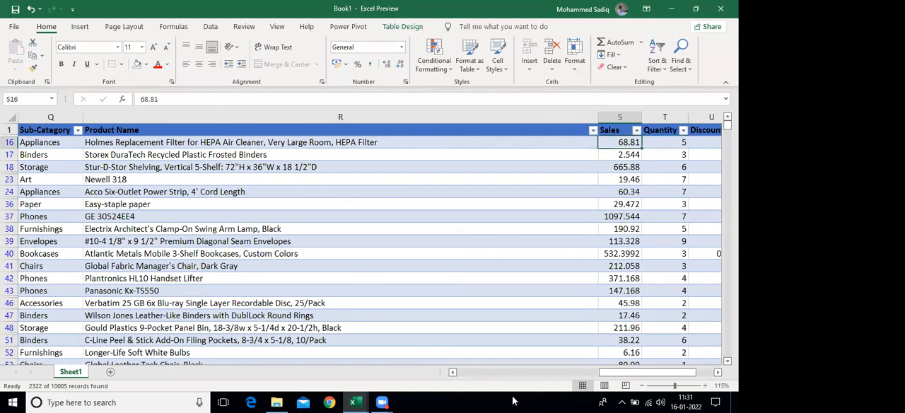
{"action": "key", "text": "ctrl+Down"}
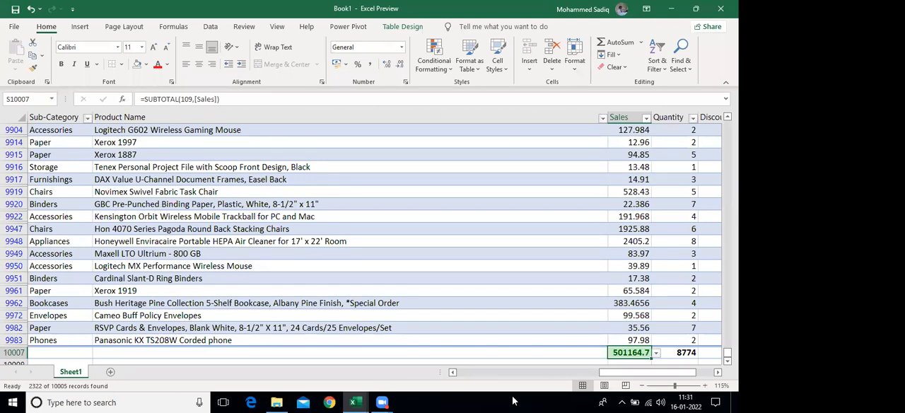
Clear the Central filter from the Region column of the main sales table
{"action": "key", "text": "ctrl+Up"}
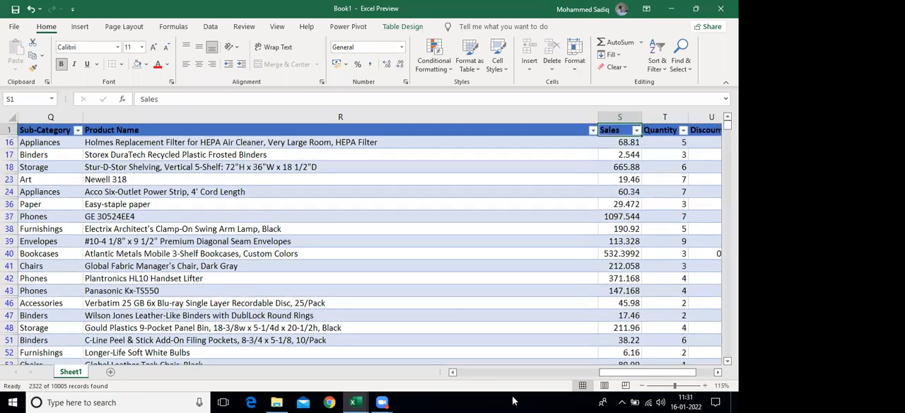
{"action": "key", "text": "Left"}
{"action": "key", "text": "Left"}
{"action": "key", "text": "Left"}
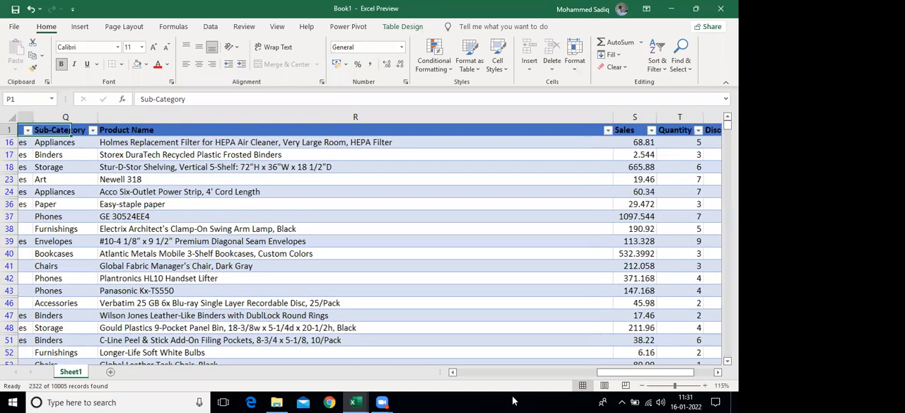
{"action": "key", "text": "Left"}
{"action": "key", "text": "Left"}
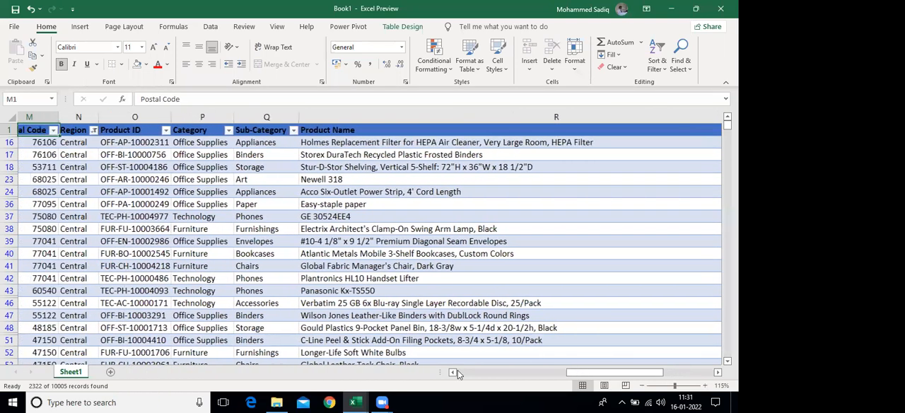
{"action": "key", "text": "Left"}
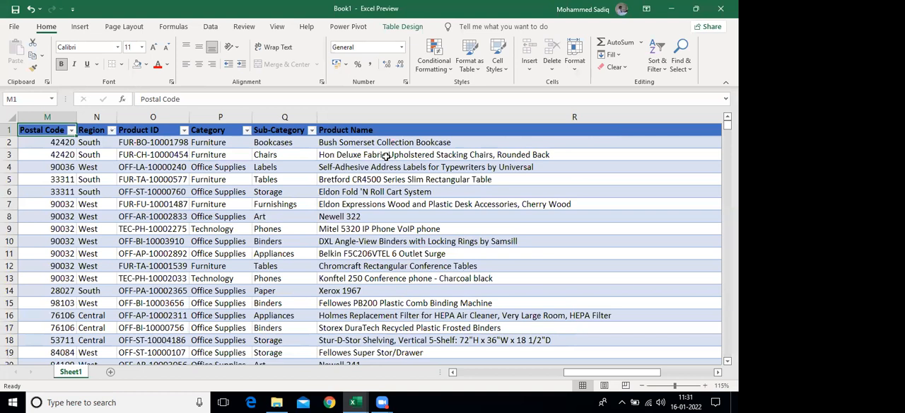
Begin a SUMIF formula in cell AC3, the Sales cell for the South region
{"action": "left_click", "coordinate": [386, 156]}
{"action": "key", "text": "Right"}
{"action": "key", "text": "Right"}
{"action": "key", "text": "Right"}
{"action": "key", "text": "Right"}
{"action": "key", "text": "Right"}
{"action": "key", "text": "Right"}
{"action": "key", "text": "Right"}
{"action": "key", "text": "Right"}
{"action": "key", "text": "Right"}
{"action": "key", "text": "Right"}
{"action": "key", "text": "Right"}
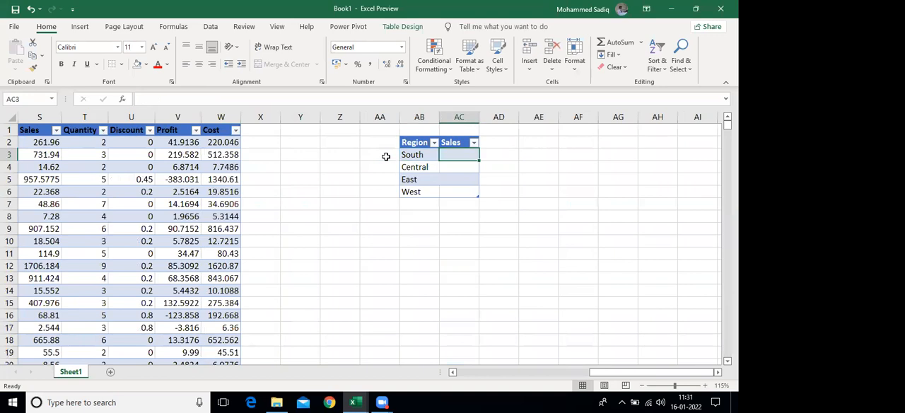
{"action": "type", "text": "="}
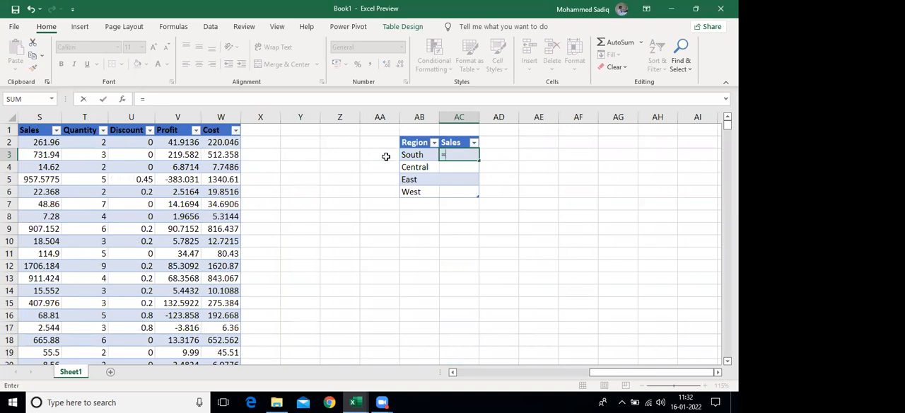
{"action": "type", "text": "sum"}
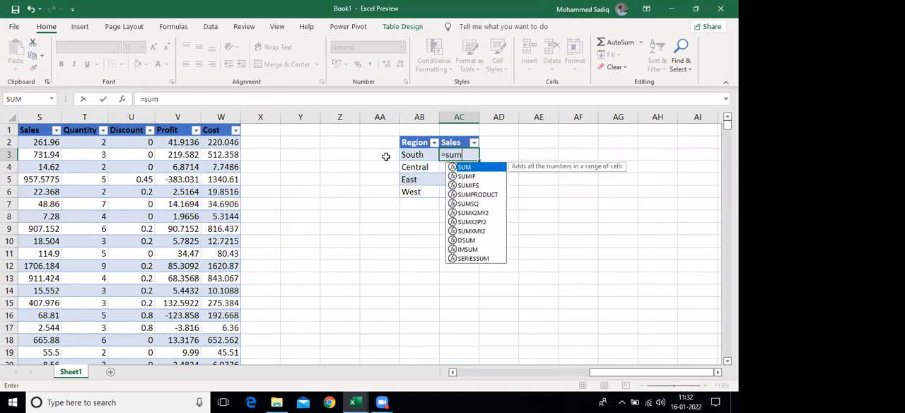
{"action": "key", "text": "Down"}
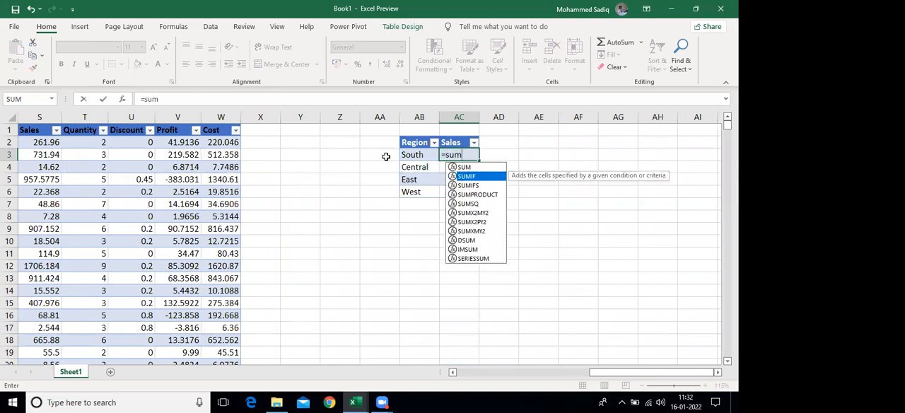
{"action": "key", "text": "Tab"}
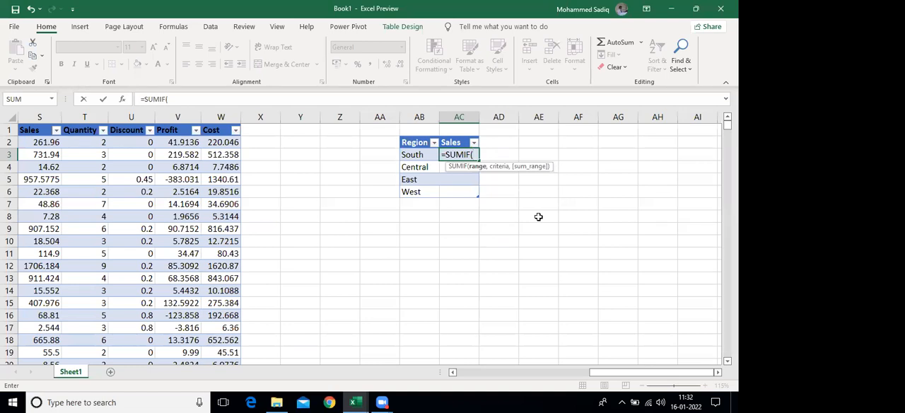
Set the range argument of the SUMIF formula to the Region column of tblSales, tblSales[Region]
{"action": "type", "text": "tb"}
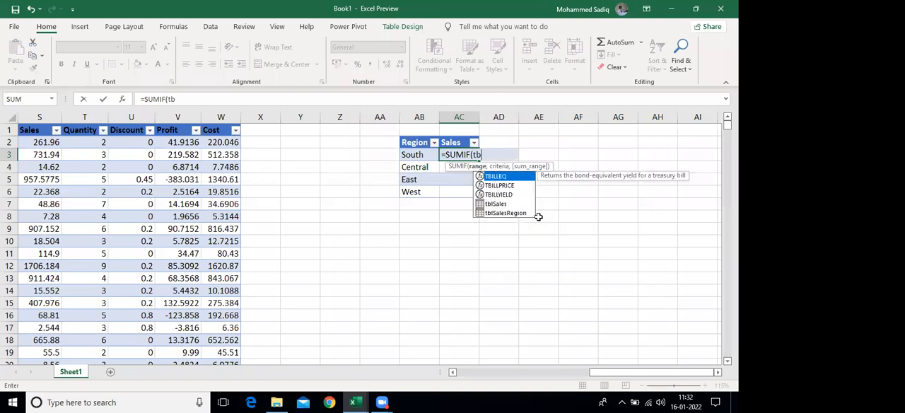
{"action": "key", "text": "Down"}
{"action": "key", "text": "Down"}
{"action": "key", "text": "Down"}
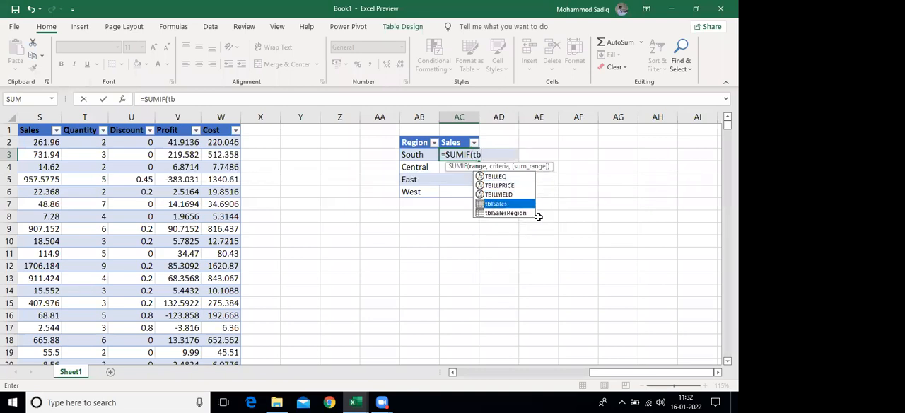
{"action": "key", "text": "Tab"}
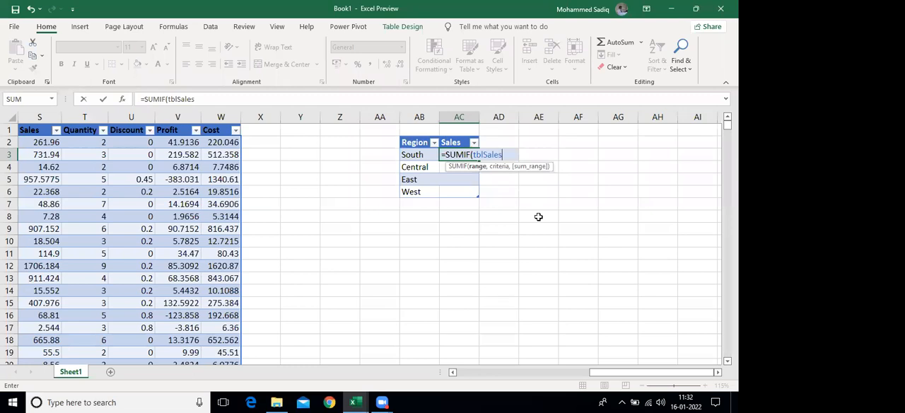
{"action": "type", "text": "["}
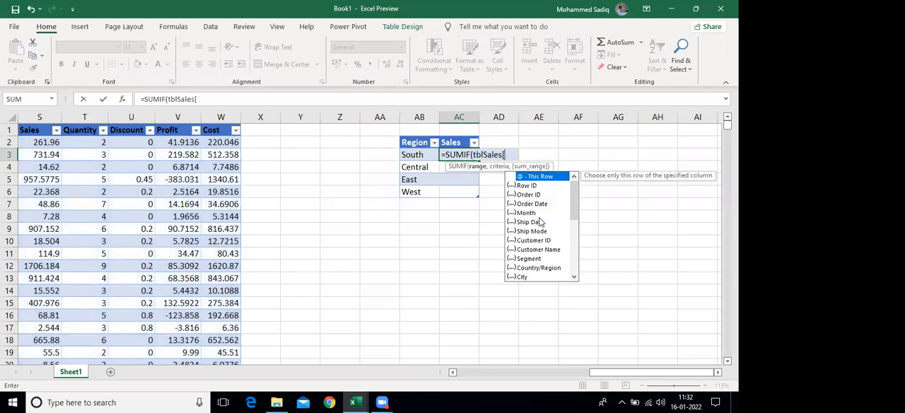
{"action": "type", "text": "Re"}
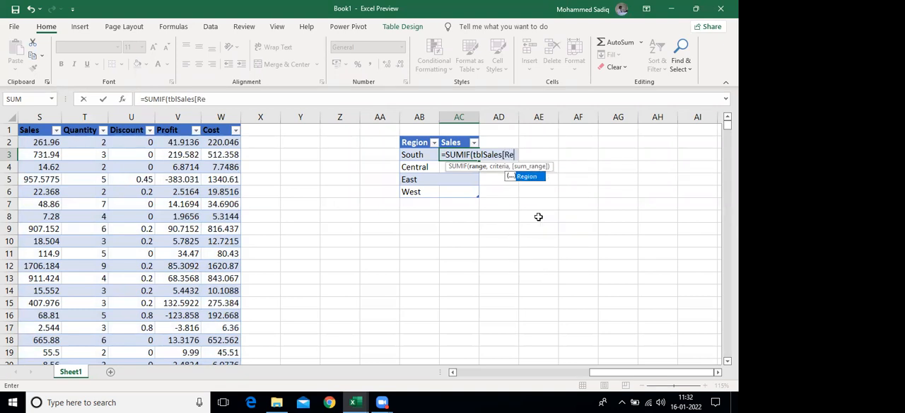
{"action": "key", "text": "Tab"}
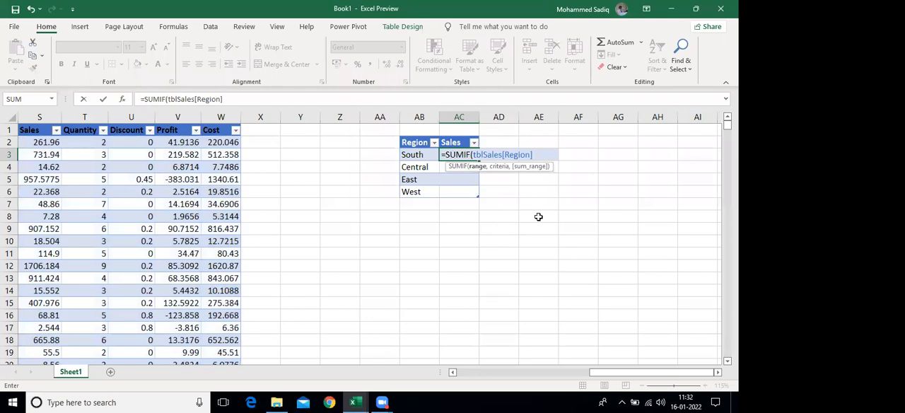
{"action": "type", "text": ","}
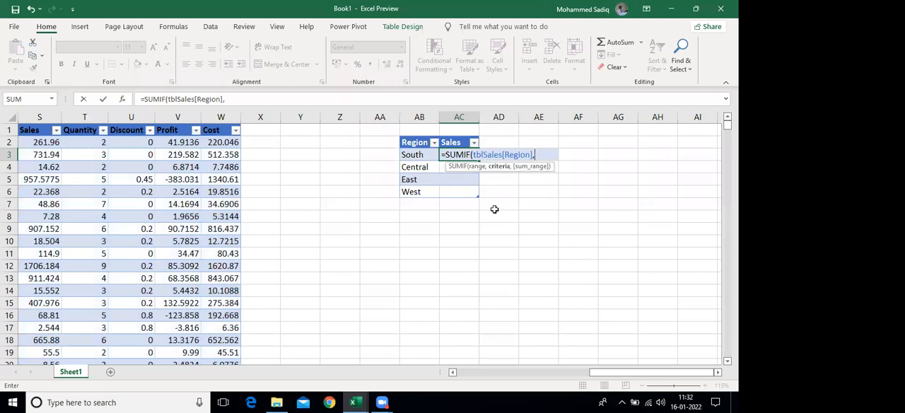
{"action": "left_click", "coordinate": [414, 154]}
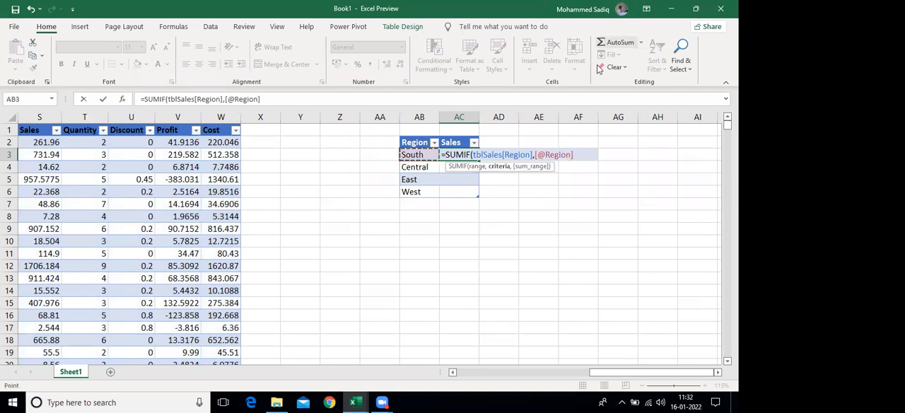
{"action": "left_click", "coordinate": [571, 155]}
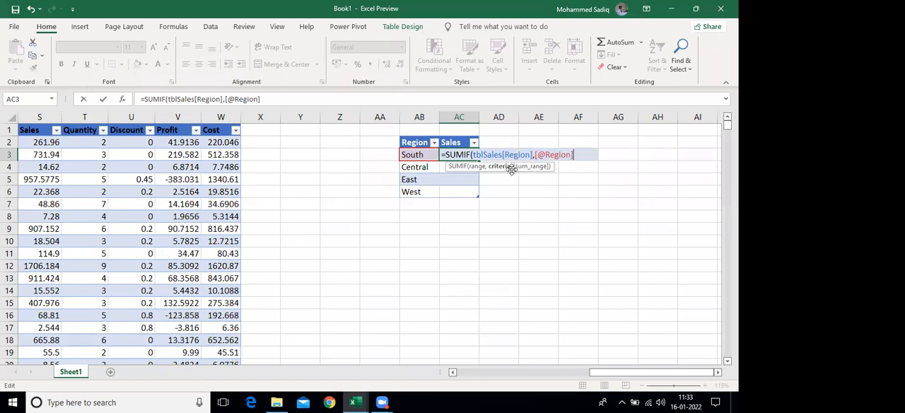
Add tblSales[Sales] as the sum range and enter the completed SUMIF formula in the summary table's Sales column
{"action": "type", "text": ","}
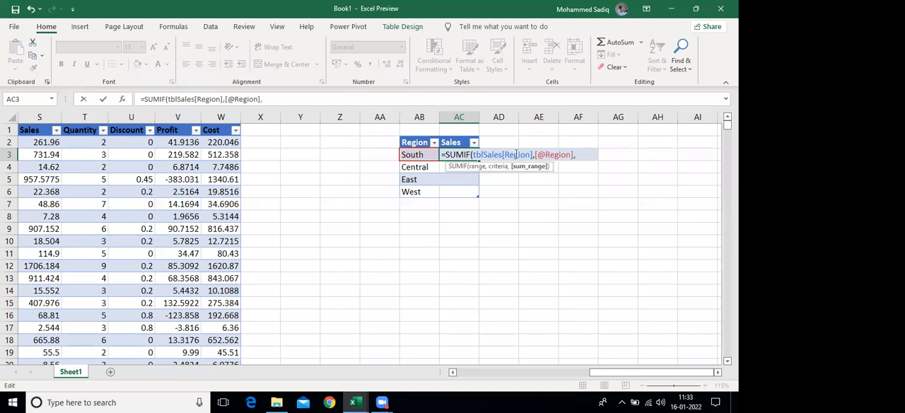
{"action": "type", "text": "tb"}
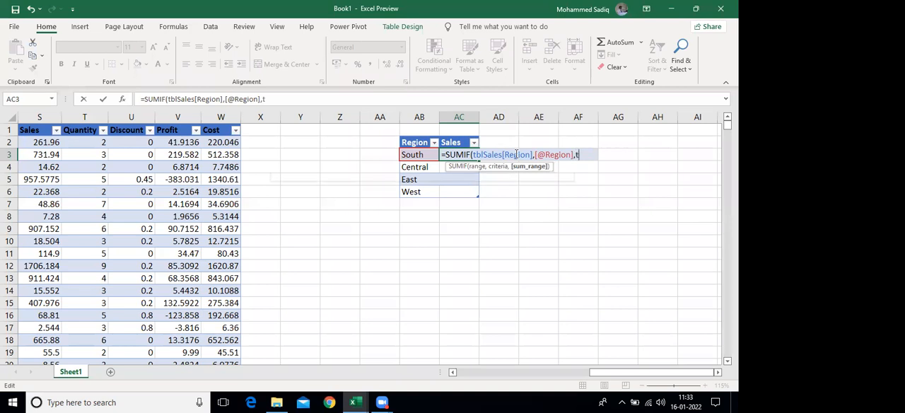
{"action": "type", "text": "lSales"}
{"action": "key", "text": "Tab"}
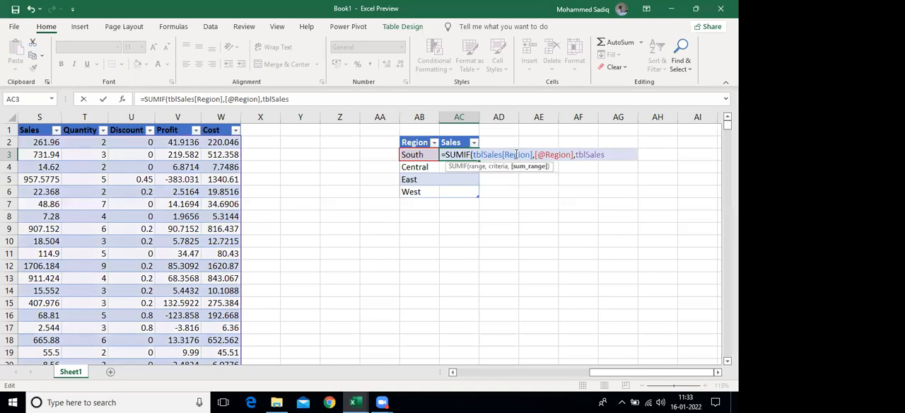
{"action": "type", "text": "["}
{"action": "type", "text": "Sales"}
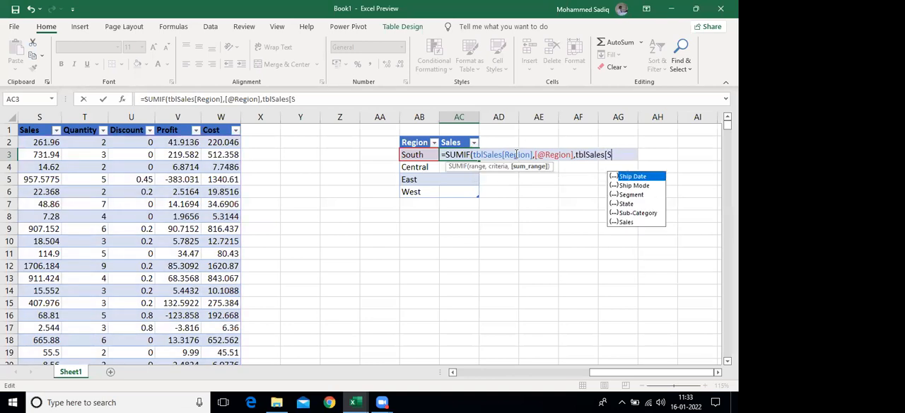
{"action": "type", "text": "]"}
{"action": "type", "text": ")"}
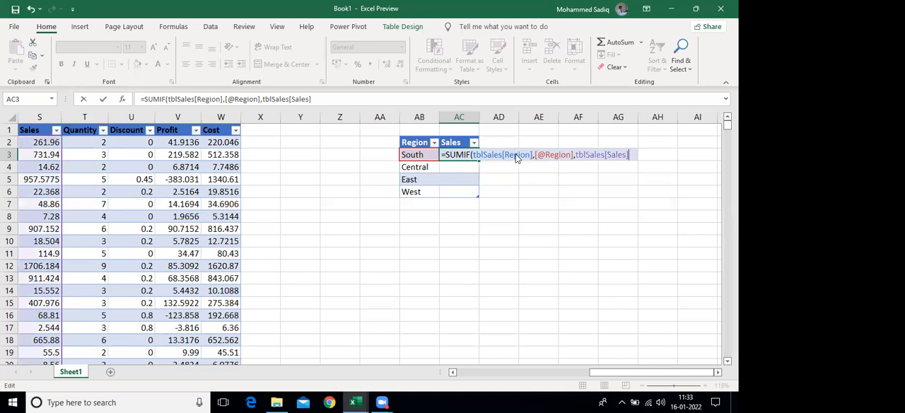
{"action": "key", "text": "Return"}
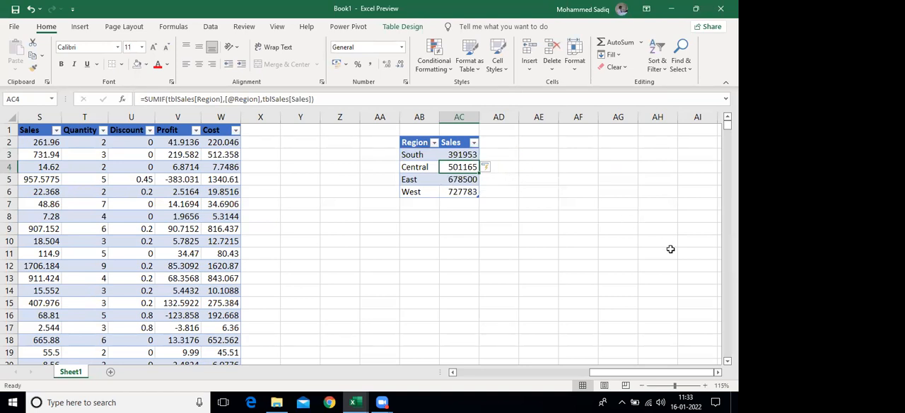
Check the SUMIF formula in the Sales cells of the summary table from South down to West
{"action": "key", "text": "Up"}
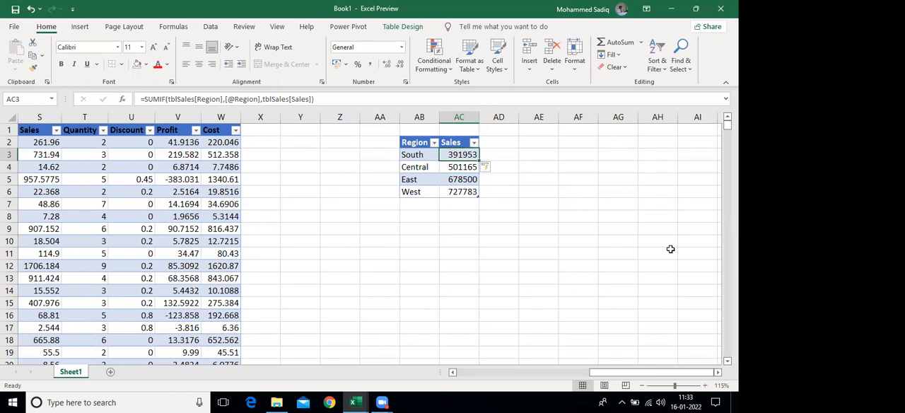
{"action": "key", "text": "Down"}
{"action": "key", "text": "Down"}
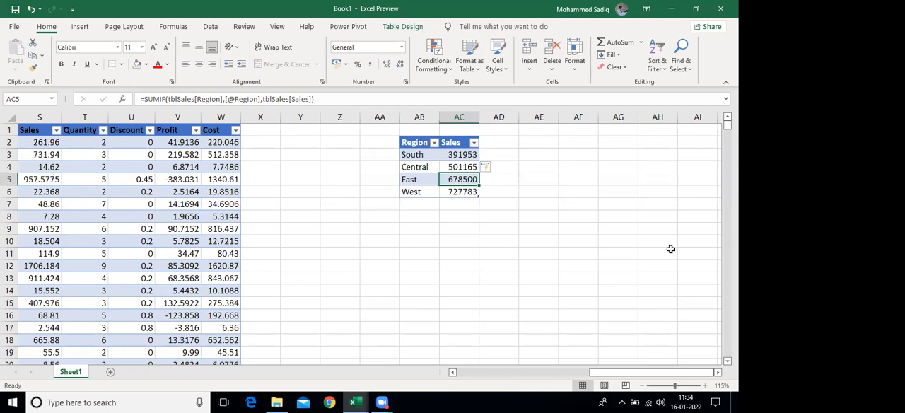
{"action": "key", "text": "Down"}
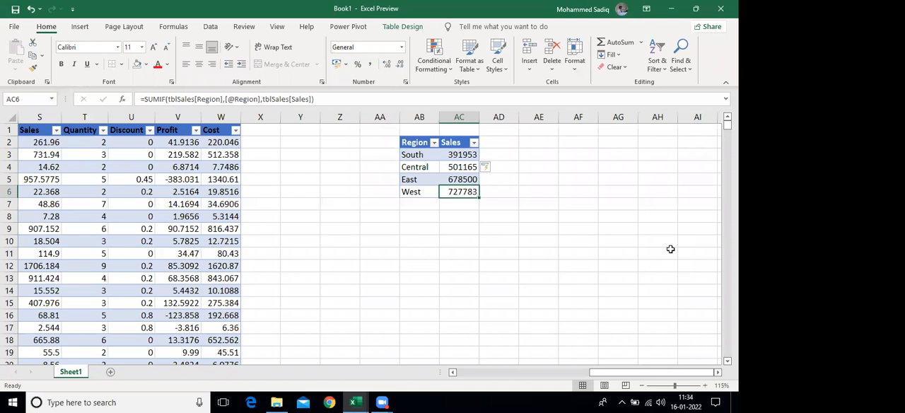
Review the regional totals in the Sales column of the summary table, from South down to West
{"action": "left_click", "coordinate": [76, 303]}
{"action": "left_click_drag", "start_coordinate": [460, 154], "coordinate": [459, 187]}
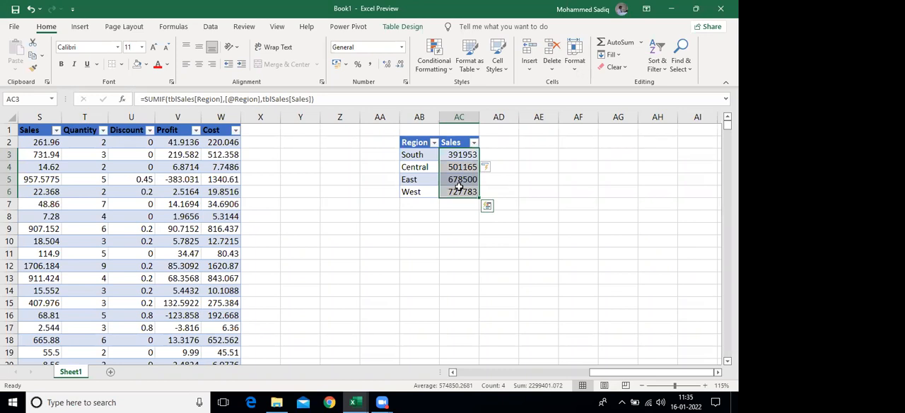
{"action": "left_click", "coordinate": [641, 322]}
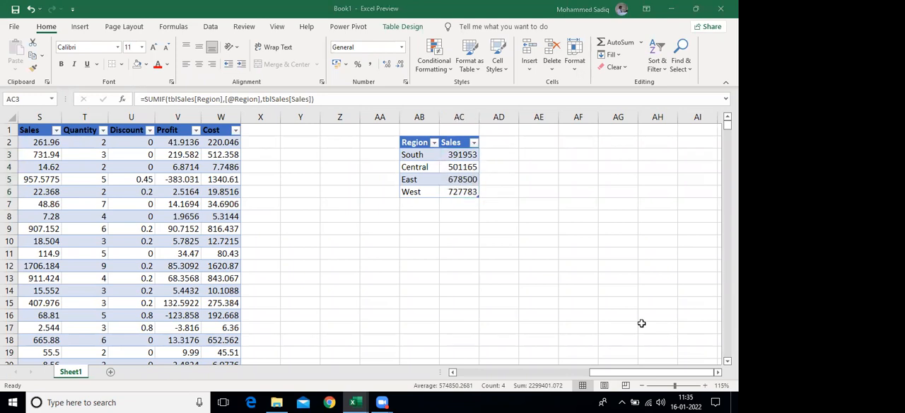
{"action": "left_click_drag", "start_coordinate": [468, 157], "coordinate": [465, 192]}
{"action": "left_click", "coordinate": [442, 178]}
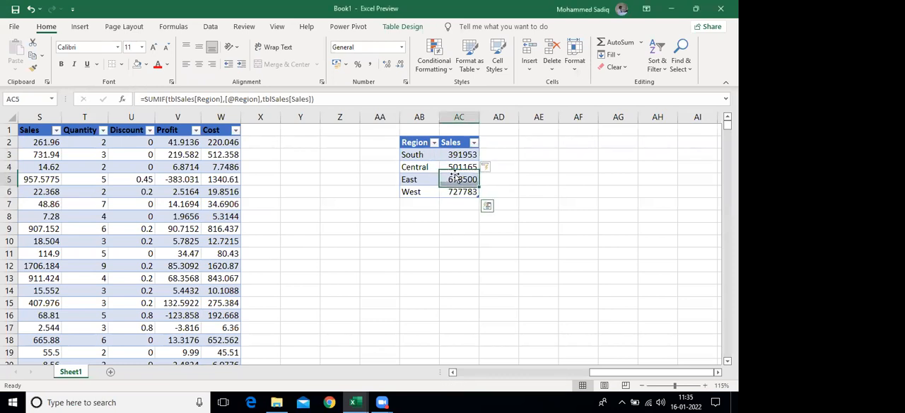
Go back to the first data row and the Row ID column at the start of tblSales
{"action": "key", "text": "Up"}
{"action": "key", "text": "Up"}
{"action": "key", "text": "Up"}
{"action": "key", "text": "Left"}
{"action": "key", "text": "Left"}
{"action": "key", "text": "Left"}
{"action": "key", "text": "Left"}
{"action": "key", "text": "Left"}
{"action": "key", "text": "Left"}
{"action": "key", "text": "Left"}
{"action": "key", "text": "Left"}
{"action": "key", "text": "Left"}
{"action": "key", "text": "Left"}
{"action": "key", "text": "Left"}
{"action": "key", "text": "Left"}
{"action": "key", "text": "Left"}
{"action": "key", "text": "Left"}
{"action": "key", "text": "Left"}
{"action": "key", "text": "Left"}
{"action": "key", "text": "Left"}
{"action": "key", "text": "Left"}
{"action": "key", "text": "Left"}
{"action": "key", "text": "Left"}
{"action": "key", "text": "Left"}
{"action": "key", "text": "Left"}
{"action": "key", "text": "Left"}
{"action": "key", "text": "Left"}
{"action": "key", "text": "Left"}
{"action": "key", "text": "Left"}
{"action": "key", "text": "Left"}
{"action": "key", "text": "Left"}
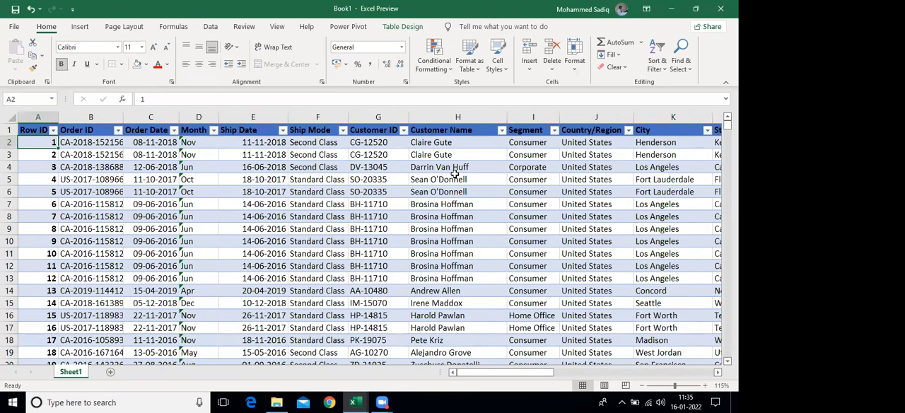
Switch to the finished sales dashboard workbook and compare its Dashboard sheet with the Sales Data sheet
{"action": "left_click", "coordinate": [358, 401]}
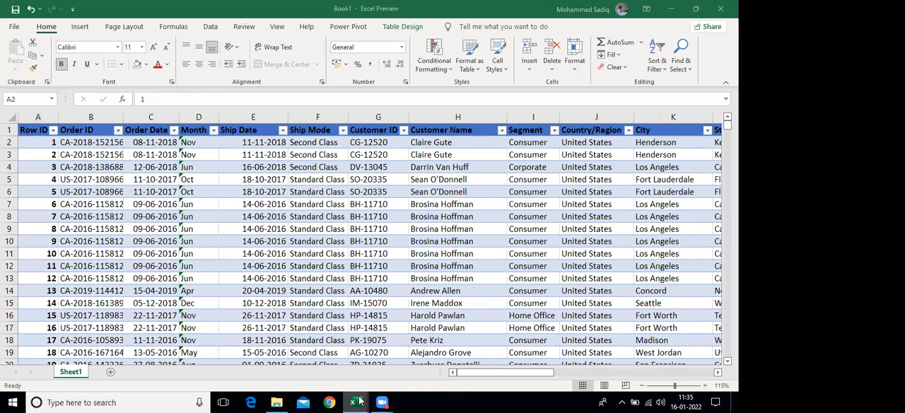
{"action": "left_click", "coordinate": [281, 353]}
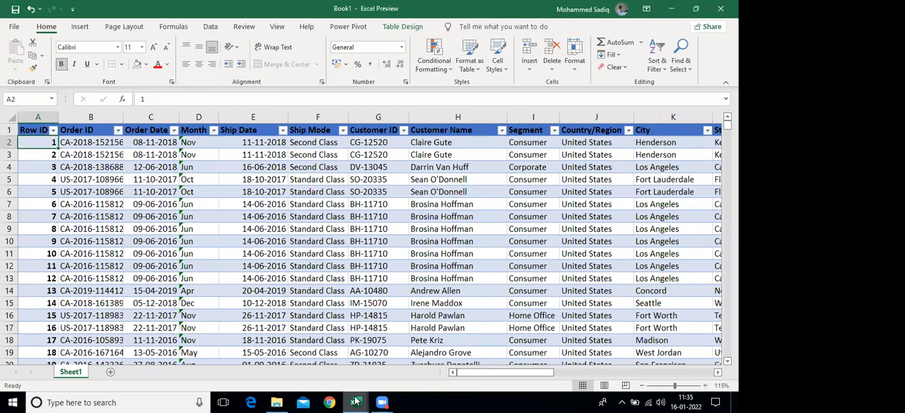
{"action": "mouse_move", "coordinate": [355, 402]}
{"action": "left_click", "coordinate": [384, 365]}
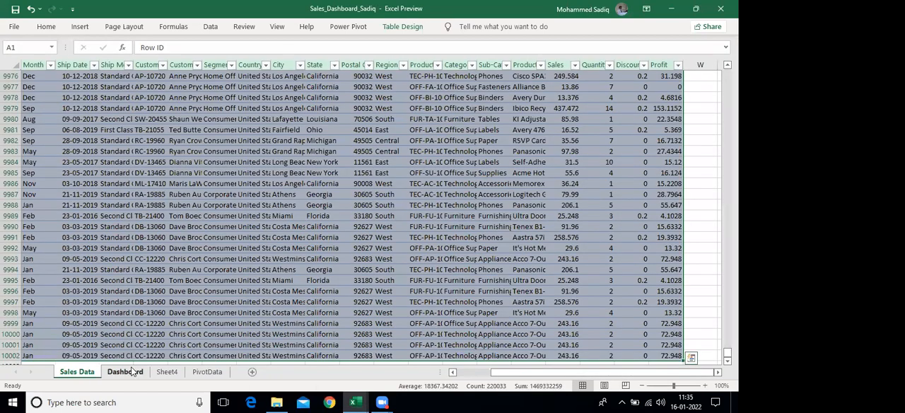
{"action": "left_click", "coordinate": [125, 372]}
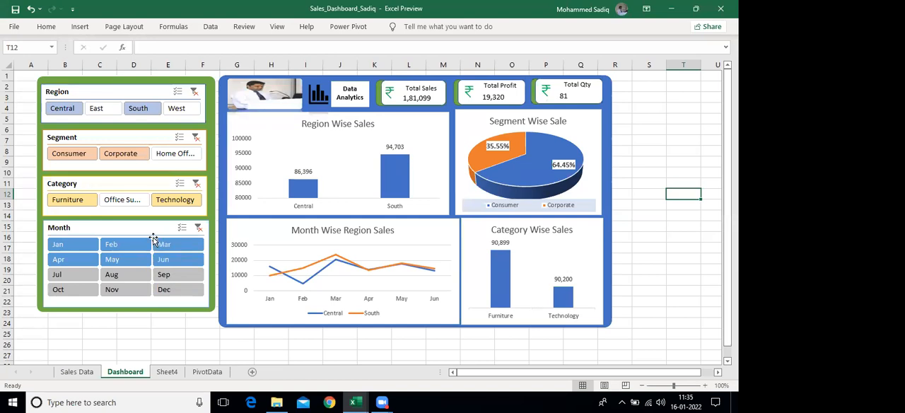
{"action": "left_click", "coordinate": [68, 375]}
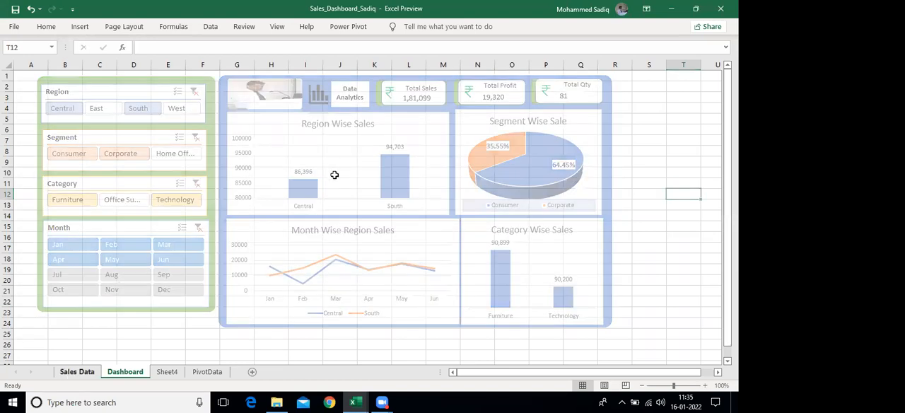
{"action": "left_click", "coordinate": [311, 179]}
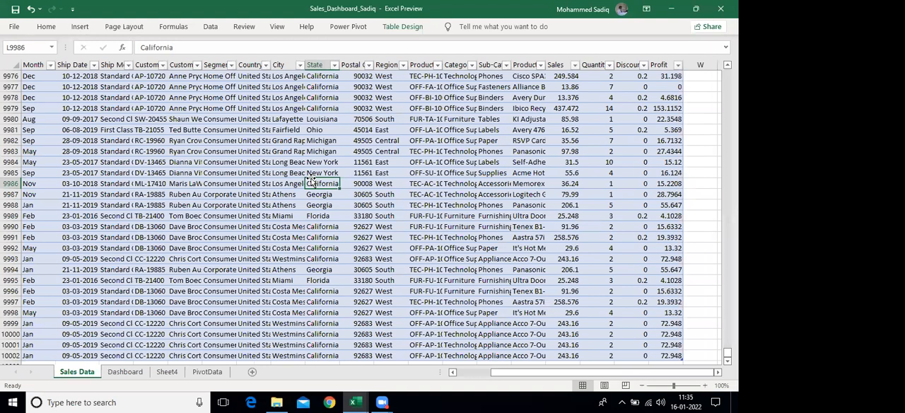
{"action": "left_click", "coordinate": [124, 372]}
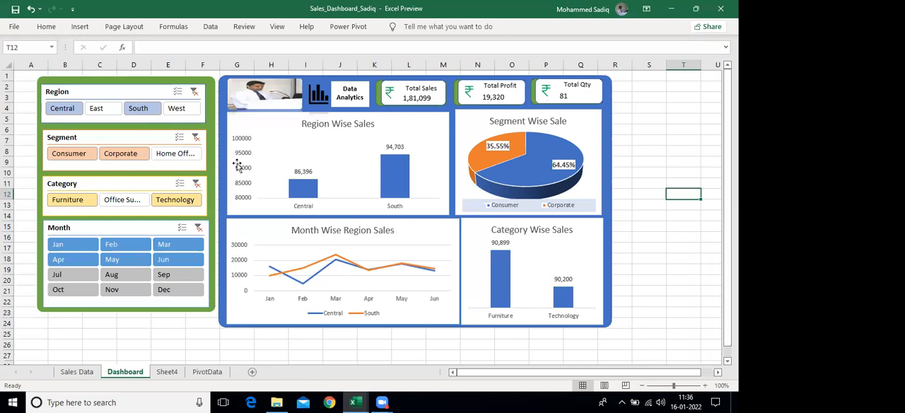
Clear the Month, Region and Segment slicer filters on the Dashboard sheet
{"action": "left_click", "coordinate": [199, 229]}
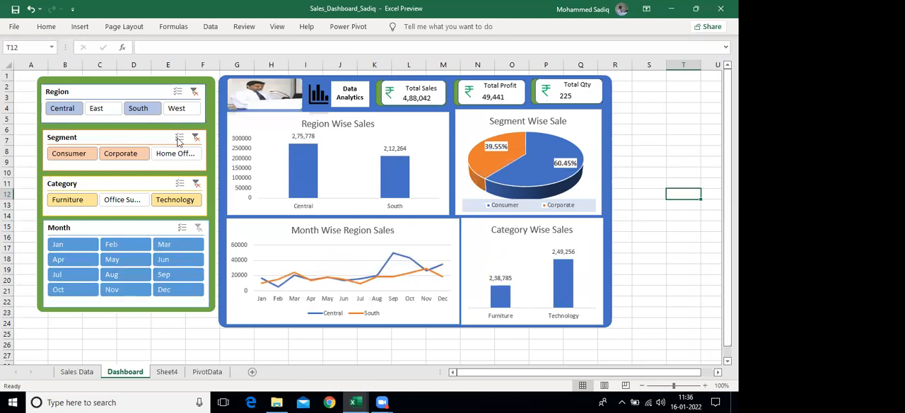
{"action": "left_click", "coordinate": [193, 91]}
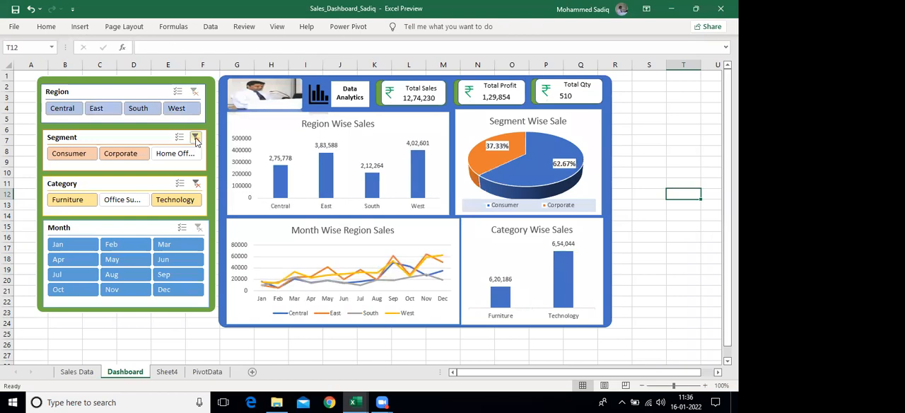
{"action": "left_click", "coordinate": [195, 137]}
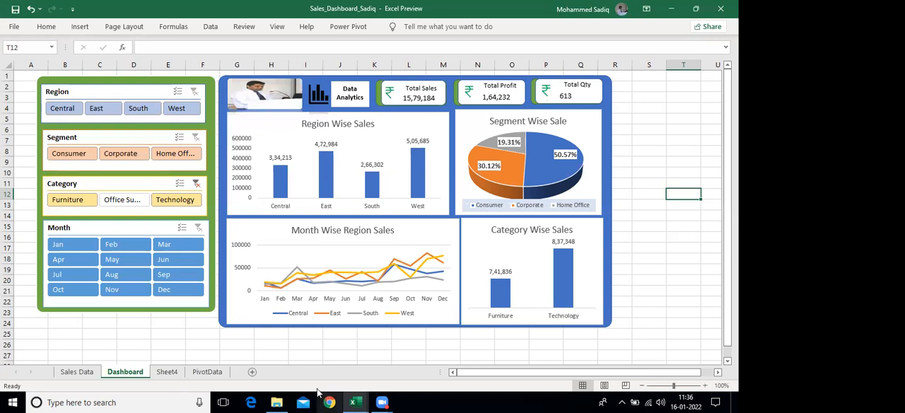
Return to the Book1 workbook and look across the tblSales columns as far as the regional summary table
{"action": "left_click", "coordinate": [357, 400]}
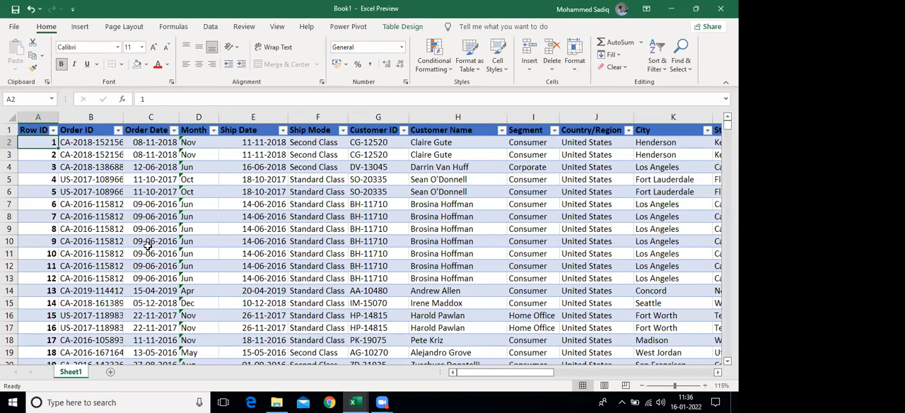
{"action": "left_click", "coordinate": [148, 245]}
{"action": "key", "text": "Right"}
{"action": "key", "text": "Right"}
{"action": "key", "text": "Right"}
{"action": "key", "text": "Right"}
{"action": "key", "text": "Right"}
{"action": "key", "text": "Right"}
{"action": "key", "text": "Right"}
{"action": "key", "text": "Right"}
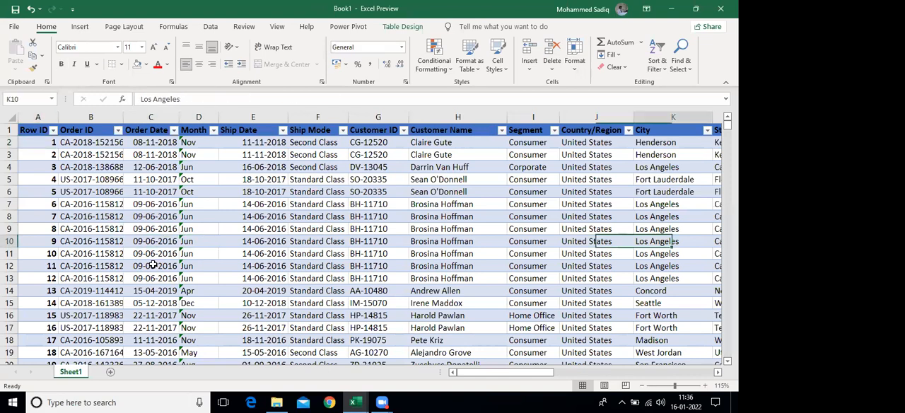
{"action": "key", "text": "Right"}
{"action": "key", "text": "Right"}
{"action": "key", "text": "Right"}
{"action": "key", "text": "Right"}
{"action": "key", "text": "Right"}
{"action": "key", "text": "Right"}
{"action": "key", "text": "Right"}
{"action": "key", "text": "Right"}
{"action": "key", "text": "Right"}
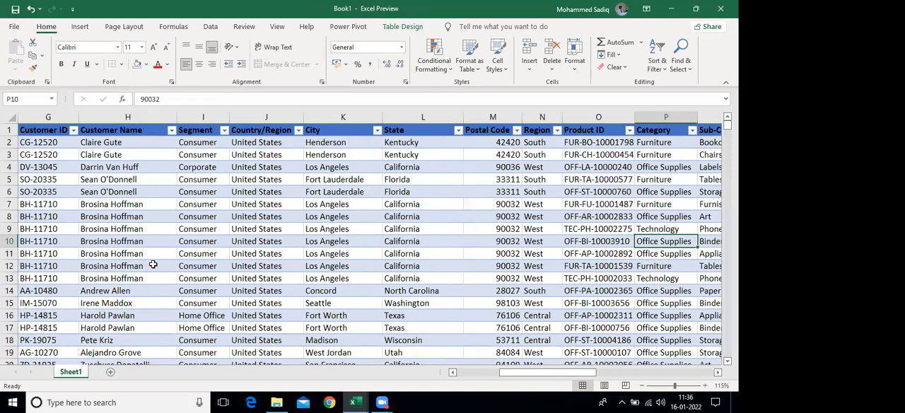
{"action": "key", "text": "ctrl+Up"}
{"action": "key", "text": "Right"}
{"action": "key", "text": "Right"}
{"action": "key", "text": "Right"}
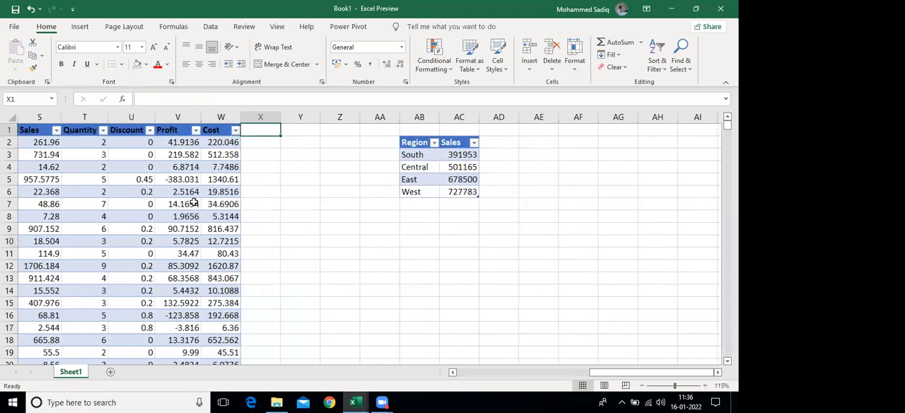
Look over the tblSales columns between Category and Profit
{"action": "left_click", "coordinate": [194, 203]}
{"action": "key", "text": "Left"}
{"action": "key", "text": "Left"}
{"action": "key", "text": "Left"}
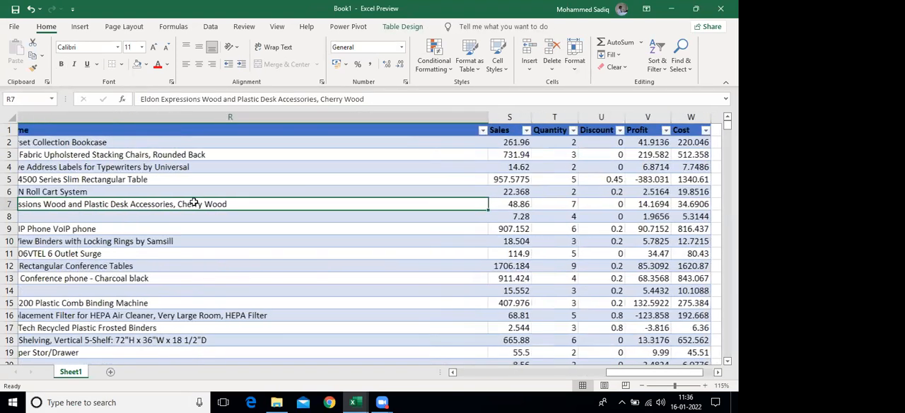
{"action": "key", "text": "Left"}
{"action": "key", "text": "Left"}
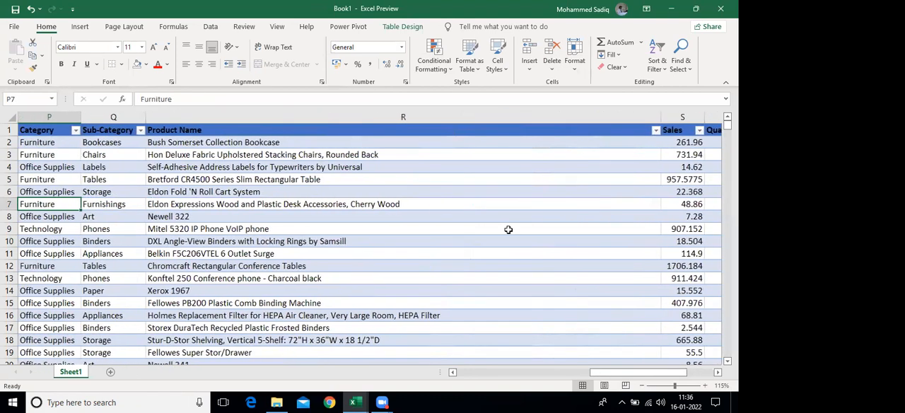
{"action": "key", "text": "Right"}
{"action": "key", "text": "Right"}
{"action": "key", "text": "Right"}
{"action": "key", "text": "Right"}
{"action": "key", "text": "Right"}
{"action": "key", "text": "Right"}
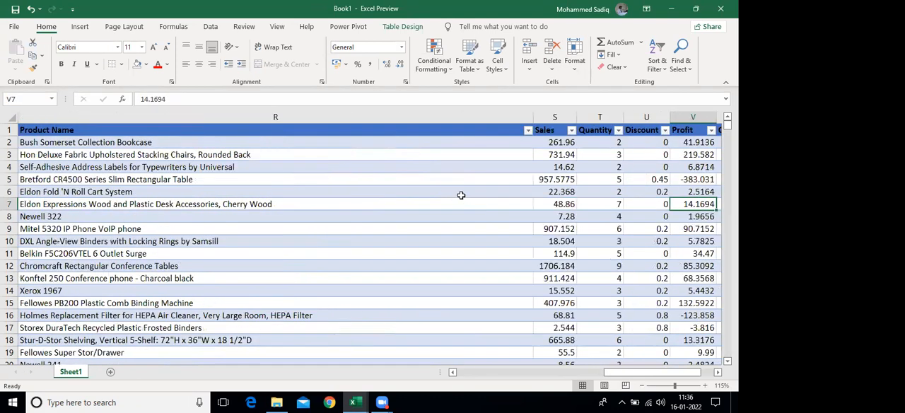
Insert a clustered column chart from the whole Region and Sales summary table, headers included
{"action": "key", "text": "Right"}
{"action": "key", "text": "Right"}
{"action": "key", "text": "Right"}
{"action": "left_click_drag", "start_coordinate": [417, 144], "coordinate": [461, 202]}
{"action": "left_click", "coordinate": [80, 26]}
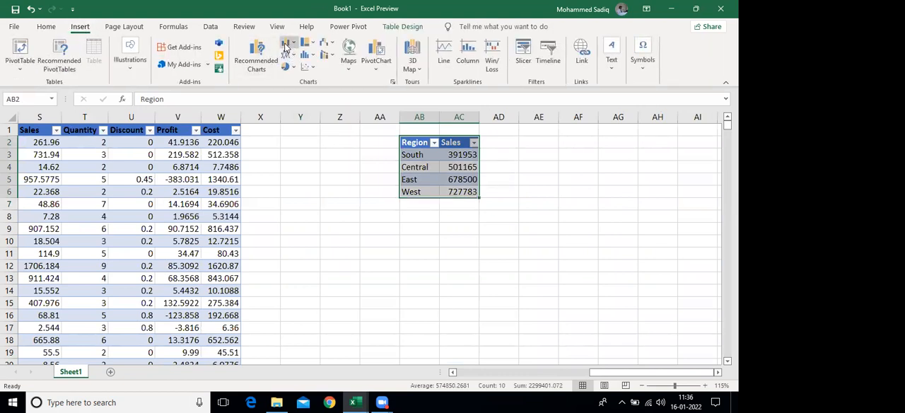
{"action": "left_click", "coordinate": [292, 46]}
{"action": "left_click", "coordinate": [299, 83]}
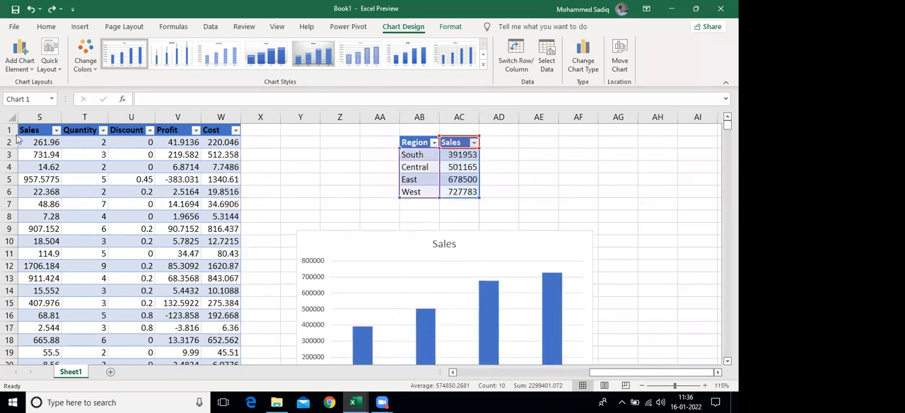
Place the Sales chart just below the summary table and collapse the ribbon to show more of the sheet
{"action": "left_click_drag", "start_coordinate": [357, 299], "coordinate": [384, 272]}
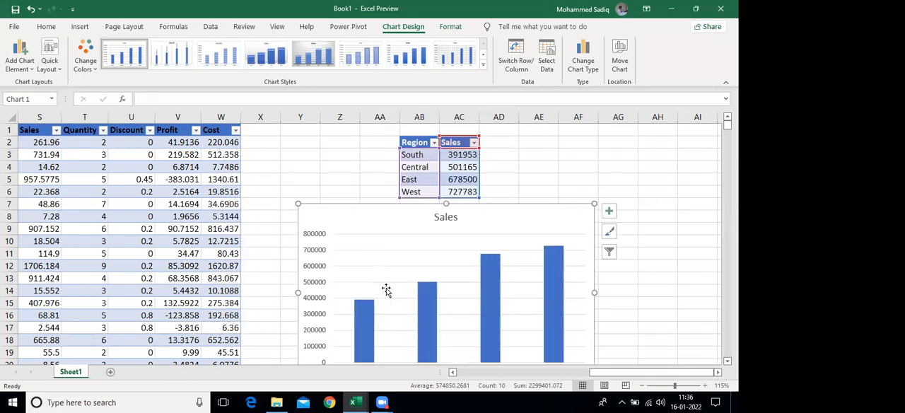
{"action": "key", "text": "Escape"}
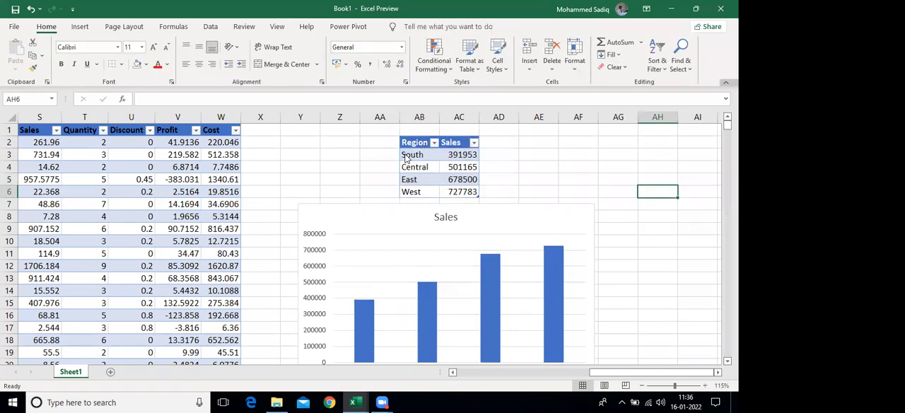
{"action": "left_click", "coordinate": [725, 82]}
{"action": "left_click_drag", "start_coordinate": [374, 168], "coordinate": [384, 181]}
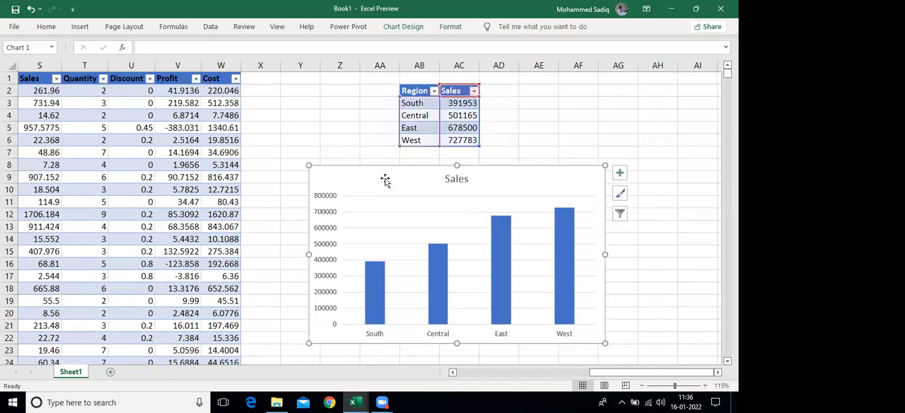
Add data labels to the columns of the Sales chart
{"action": "left_click", "coordinate": [619, 173]}
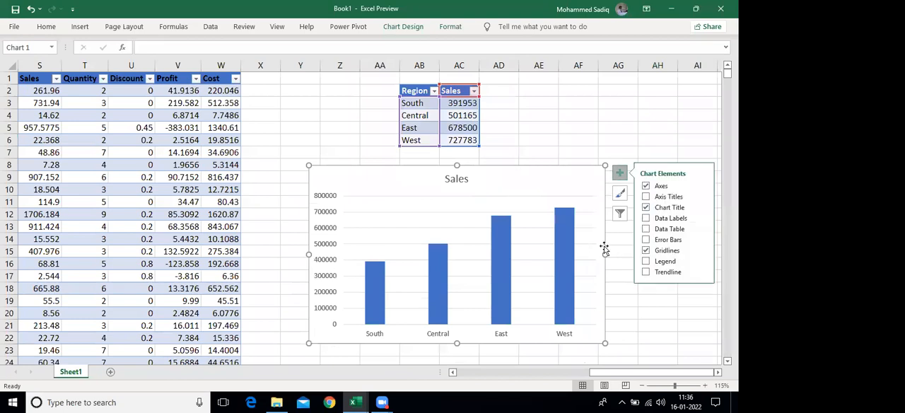
{"action": "left_click", "coordinate": [644, 219]}
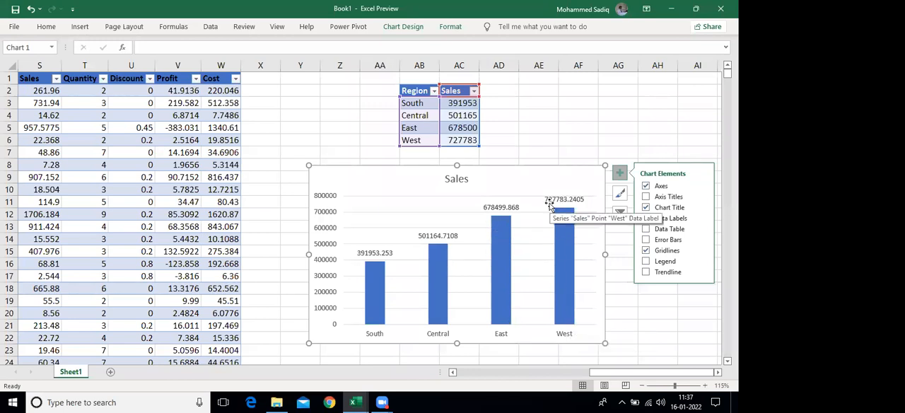
{"action": "left_click", "coordinate": [340, 99]}
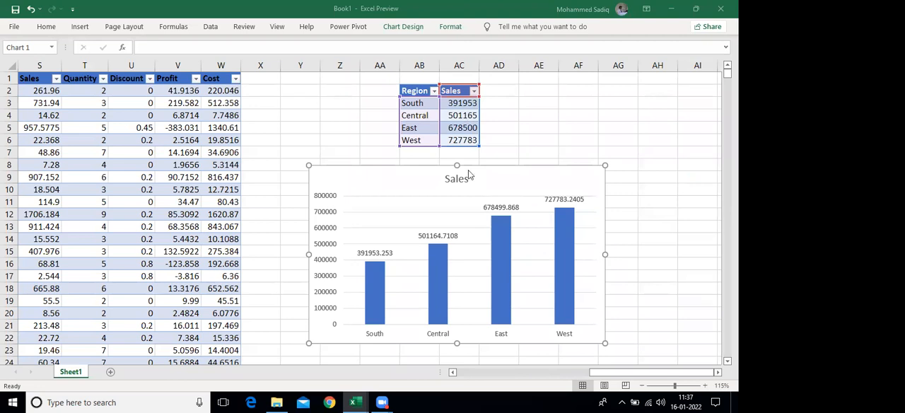
Delete the Sales column chart from the sheet
{"action": "left_click", "coordinate": [530, 176]}
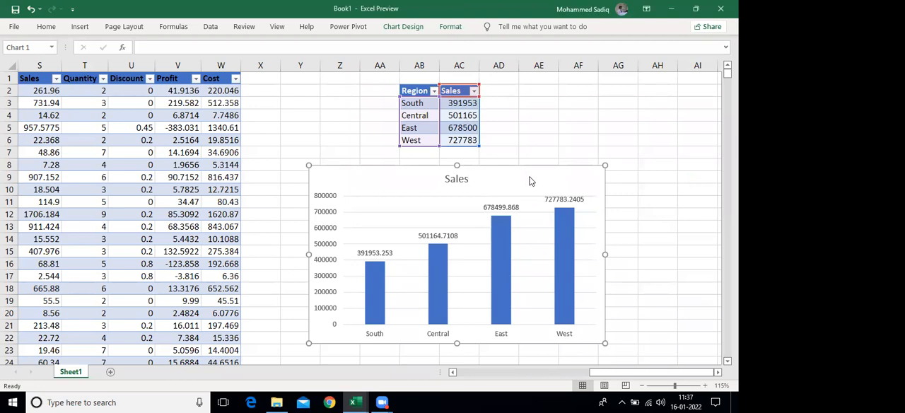
{"action": "key", "text": "Delete"}
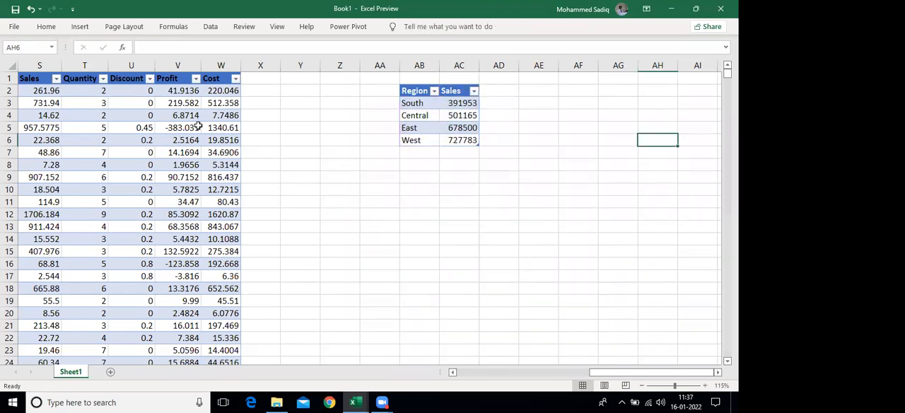
Check the South row's SUMIF formula in the summary table and return to the first column of tblSales
{"action": "left_click_drag", "start_coordinate": [424, 106], "coordinate": [459, 130]}
{"action": "left_click", "coordinate": [456, 108]}
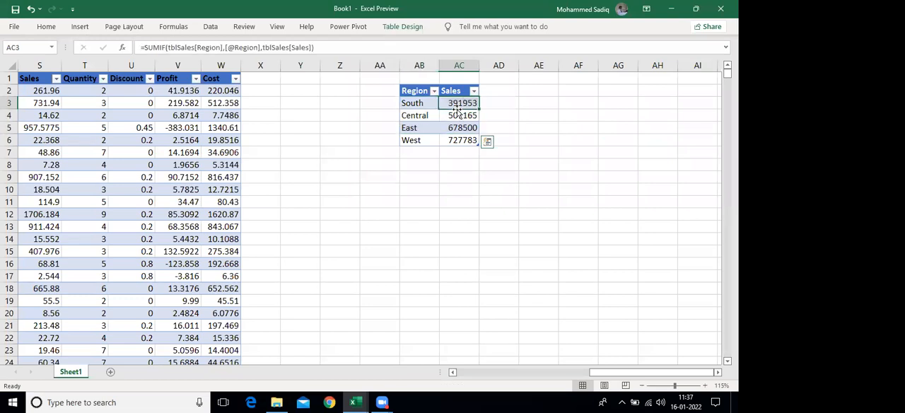
{"action": "left_click", "coordinate": [62, 290]}
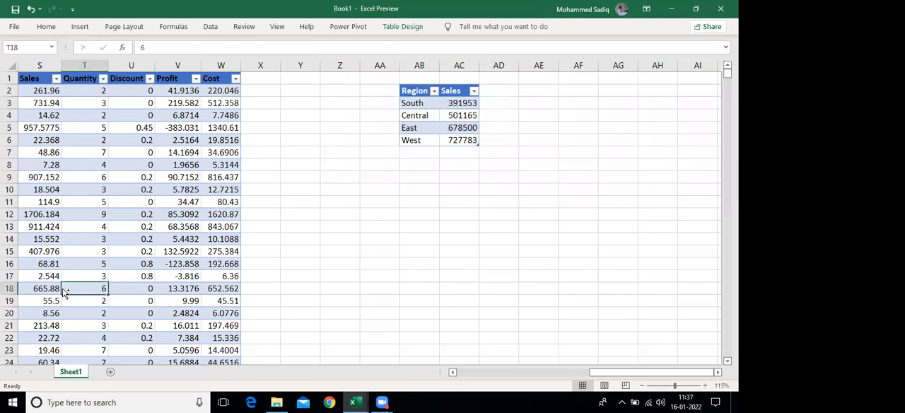
{"action": "key", "text": "ctrl+Left"}
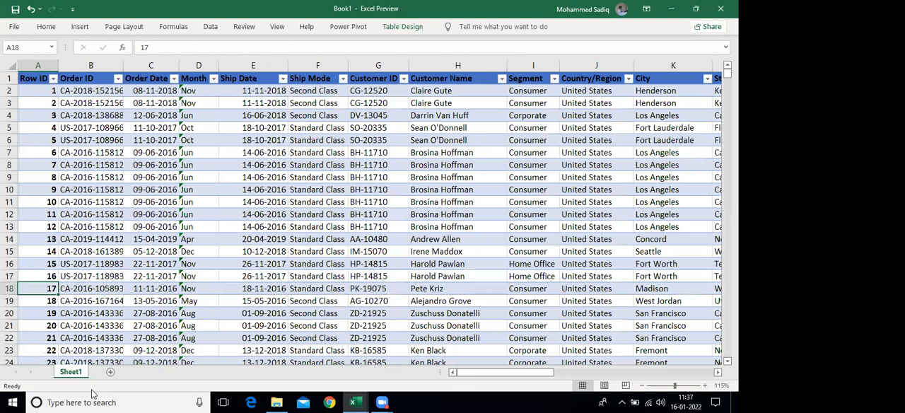
Rename the data sheet as SalesData and add a new sheet named PivotTables
{"action": "double_click", "coordinate": [71, 372]}
{"action": "type", "text": "SalesData"}
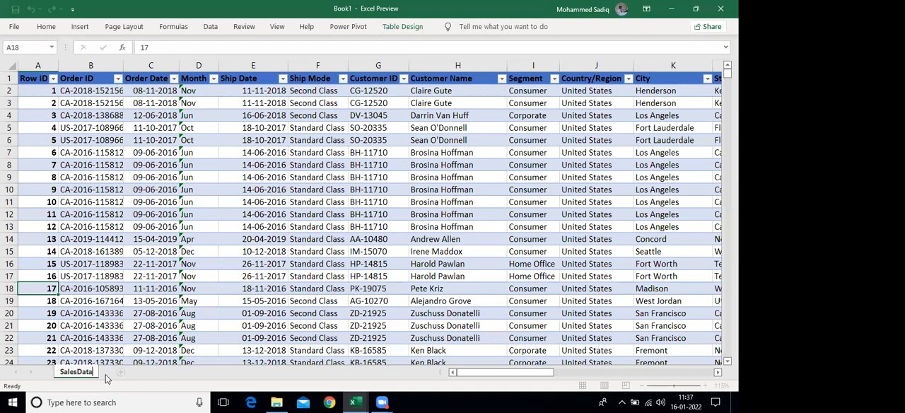
{"action": "left_click", "coordinate": [119, 374]}
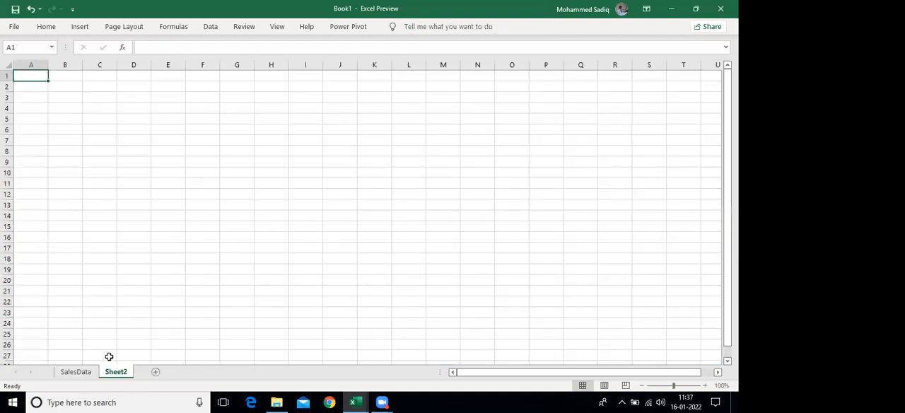
{"action": "double_click", "coordinate": [115, 372]}
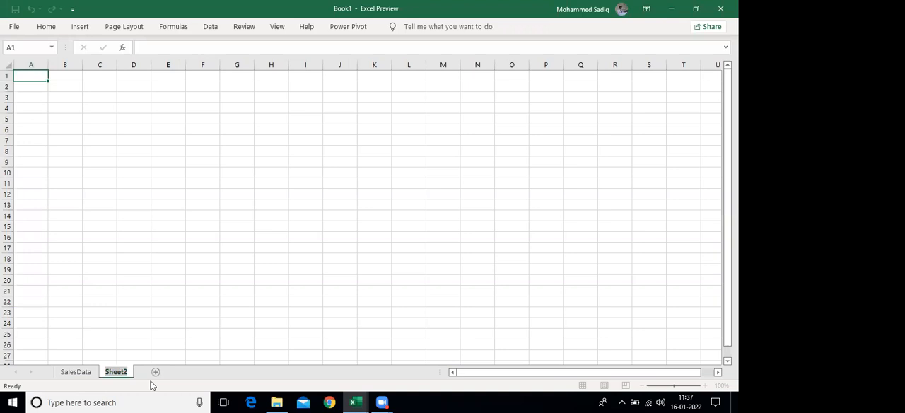
{"action": "type", "text": "PivotTables"}
{"action": "key", "text": "Return"}
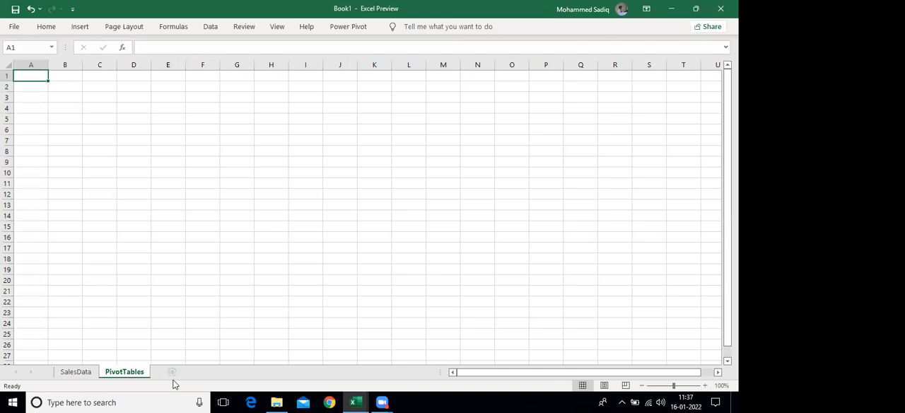
Add another sheet after PivotTables and name it DashBoard
{"action": "left_click", "coordinate": [172, 371]}
{"action": "double_click", "coordinate": [168, 371]}
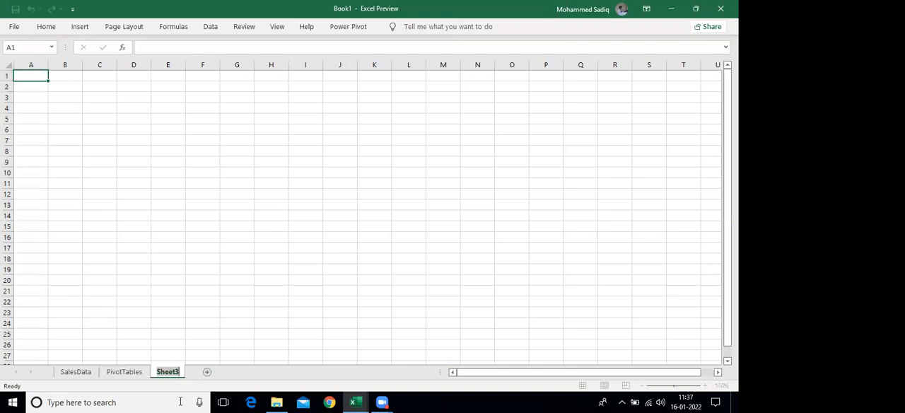
{"action": "type", "text": "DashBoa"}
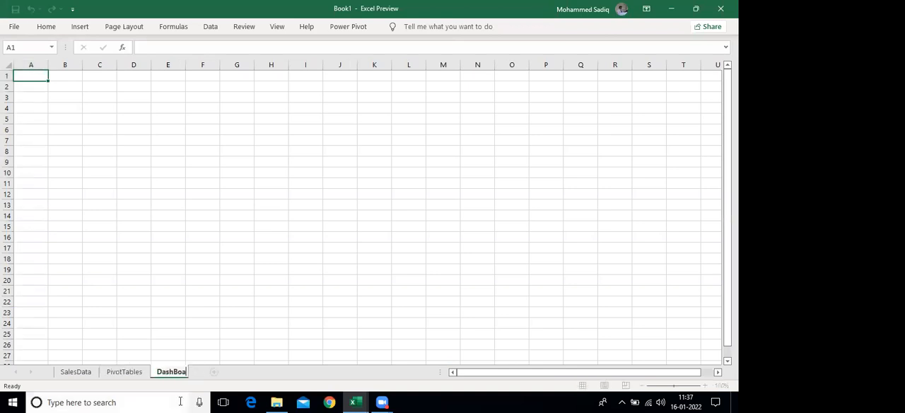
{"action": "type", "text": "rd"}
{"action": "key", "text": "Return"}
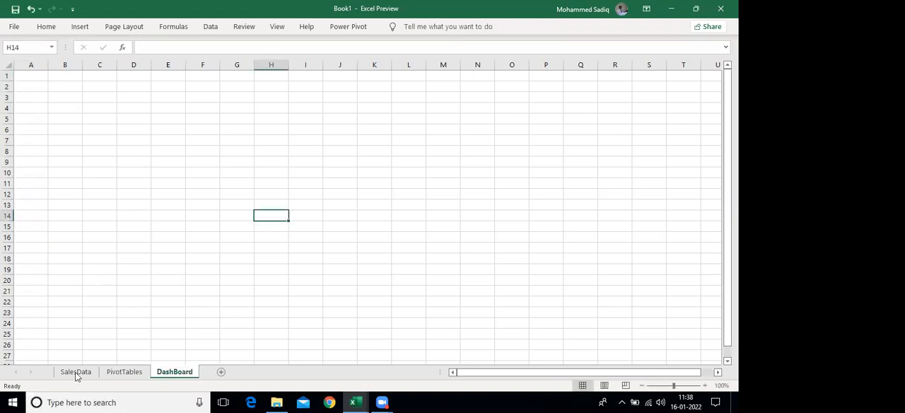
Examine the structure of the SalesData table as a whole, by column, by row and by individual cells
{"action": "left_click", "coordinate": [75, 372]}
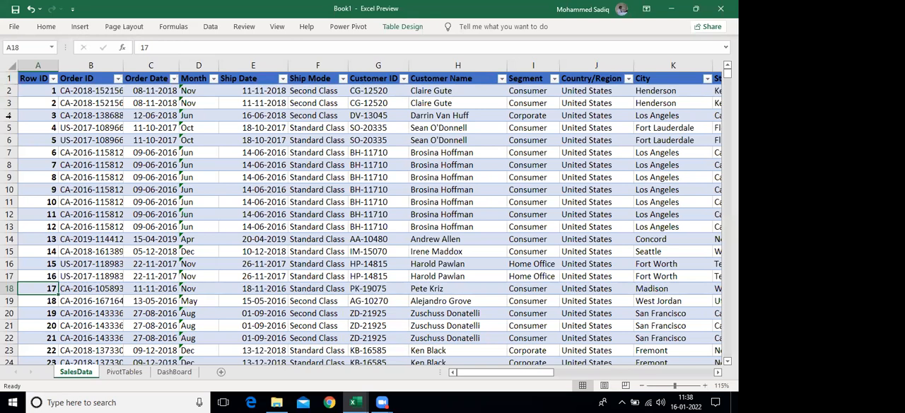
{"action": "key", "text": "ctrl+a"}
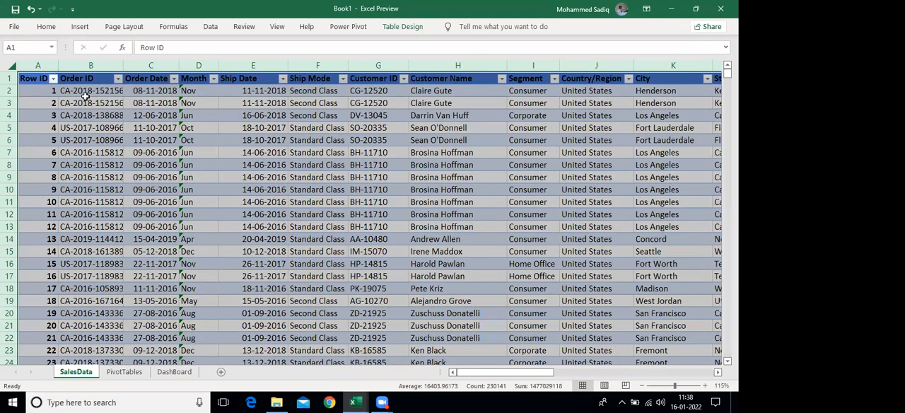
{"action": "key", "text": "ctrl+space"}
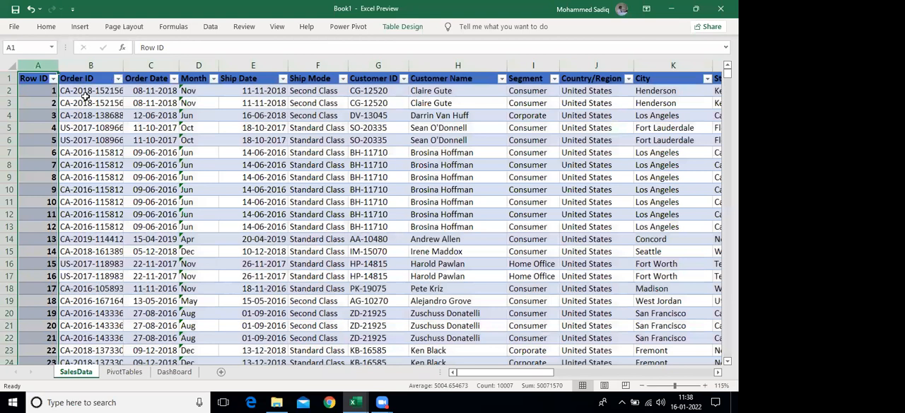
{"action": "key", "text": "Right"}
{"action": "key", "text": "ctrl+space"}
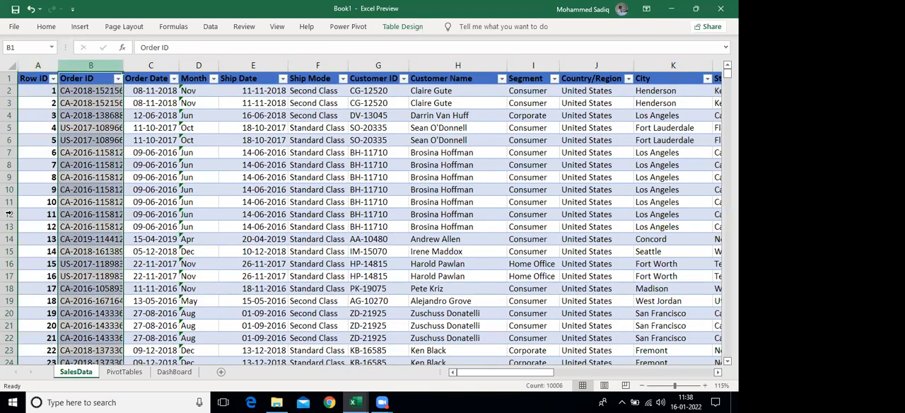
{"action": "key", "text": "Right"}
{"action": "left_click", "coordinate": [10, 214]}
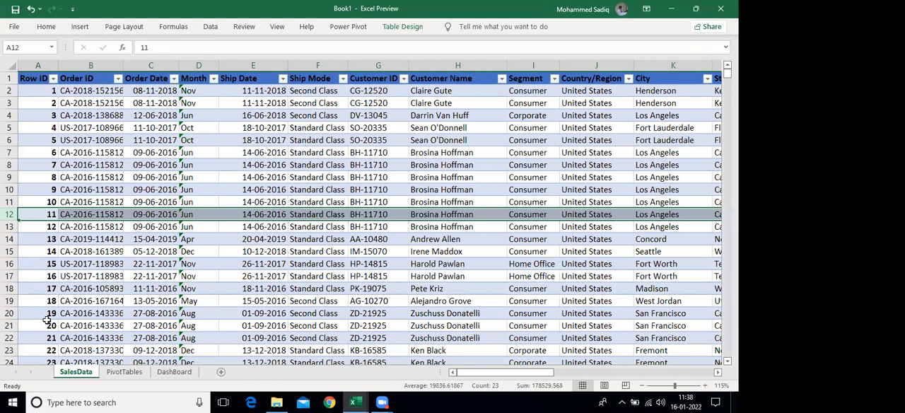
{"action": "left_click", "coordinate": [172, 262]}
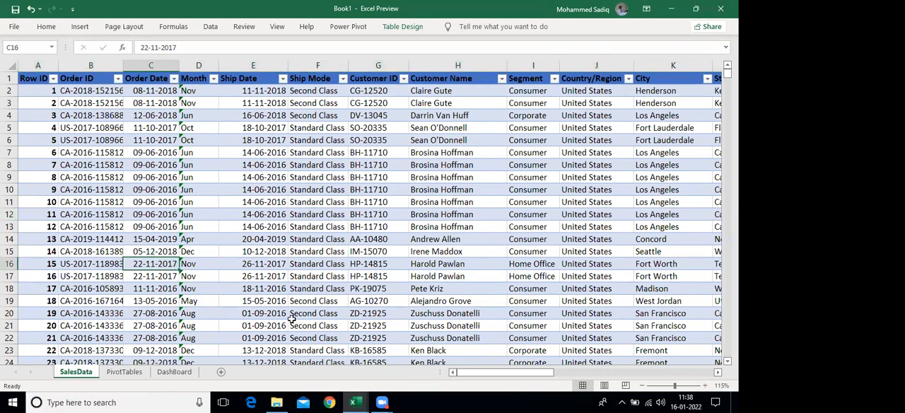
{"action": "key", "text": "Right"}
{"action": "key", "text": "Right"}
{"action": "key", "text": "Right"}
{"action": "key", "text": "Right"}
{"action": "key", "text": "Right"}
{"action": "key", "text": "Right"}
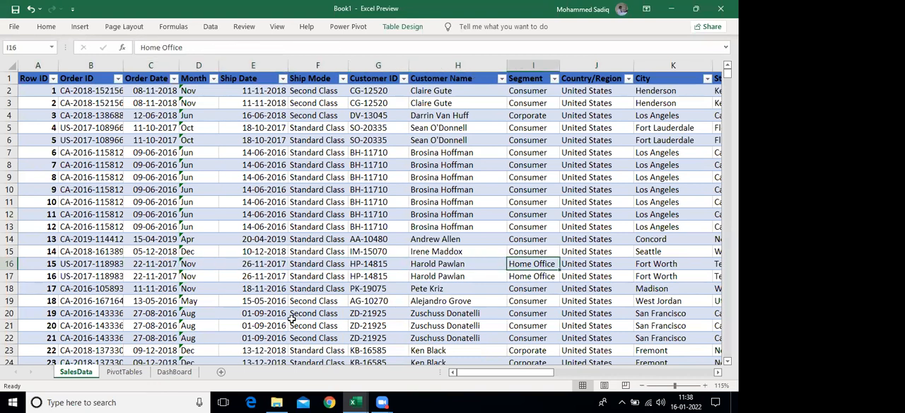
{"action": "key", "text": "Left"}
{"action": "key", "text": "Left"}
{"action": "key", "text": "Left"}
{"action": "key", "text": "Left"}
{"action": "key", "text": "Left"}
{"action": "key", "text": "Left"}
{"action": "key", "text": "Left"}
{"action": "key", "text": "Left"}
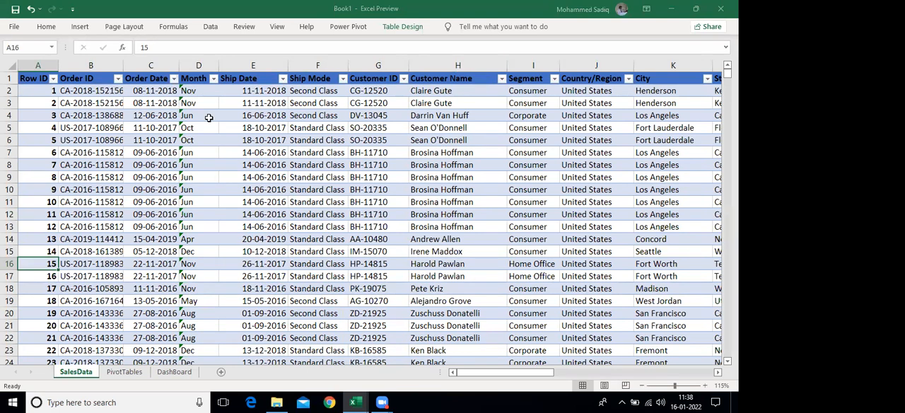
Insert a PivotTable from tblSales at cell A2 of the existing PivotTables worksheet
{"action": "left_click", "coordinate": [198, 140]}
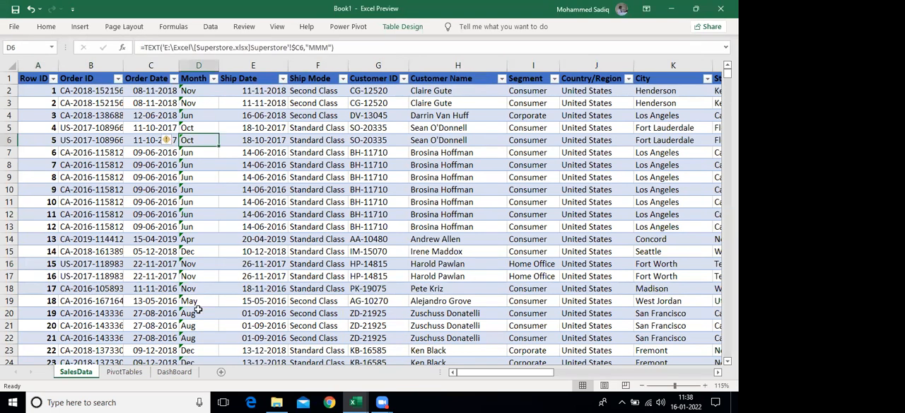
{"action": "left_click", "coordinate": [80, 26]}
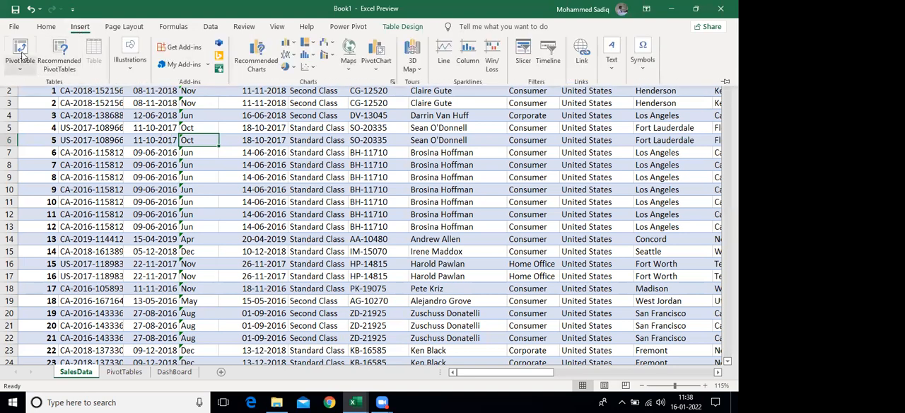
{"action": "left_click", "coordinate": [21, 54]}
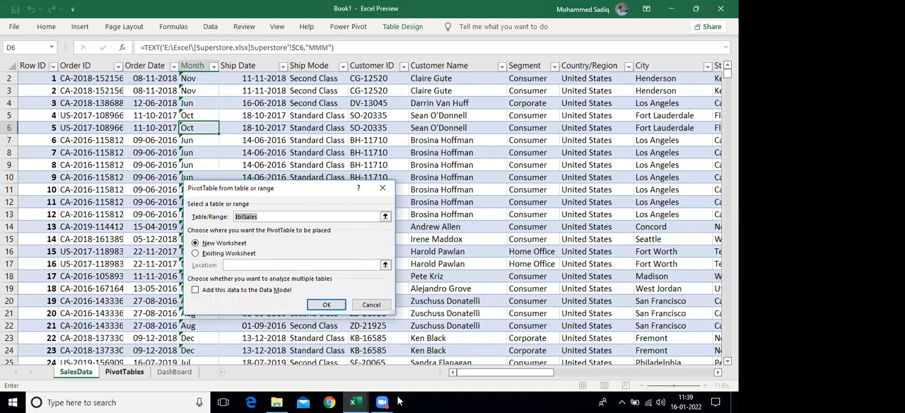
{"action": "left_click", "coordinate": [128, 372]}
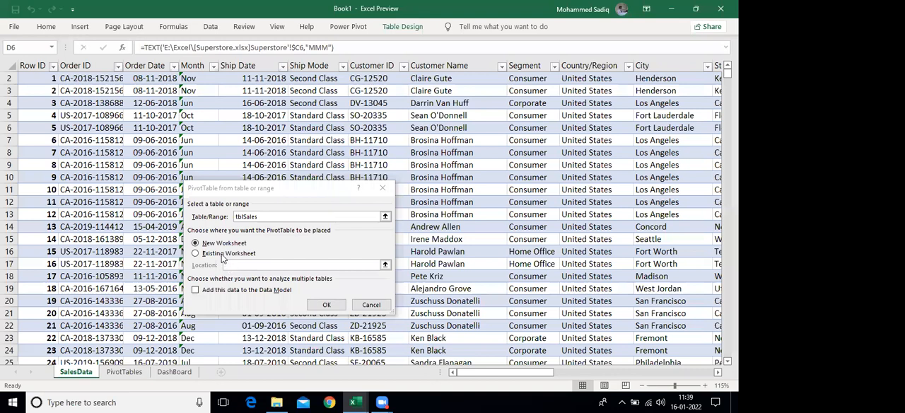
{"action": "left_click", "coordinate": [223, 262]}
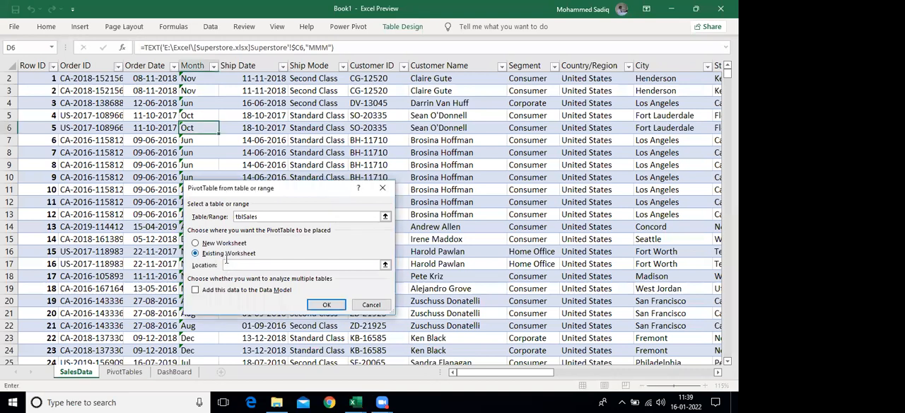
{"action": "left_click", "coordinate": [226, 253]}
{"action": "key", "text": "ctrl+Page_Down"}
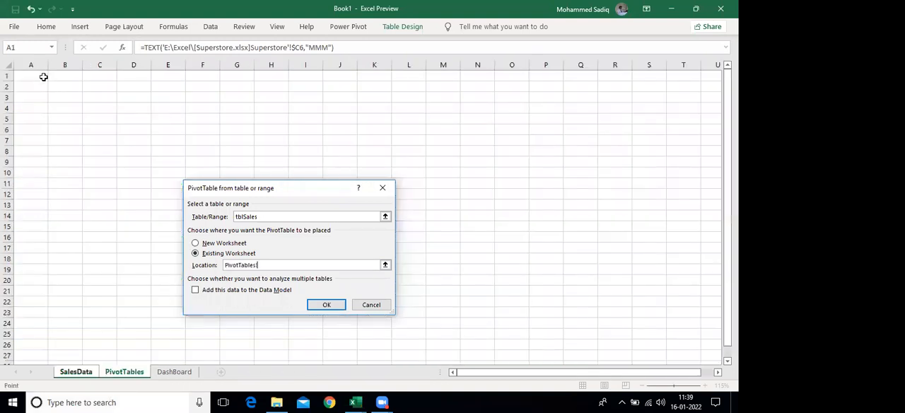
{"action": "left_click", "coordinate": [39, 85]}
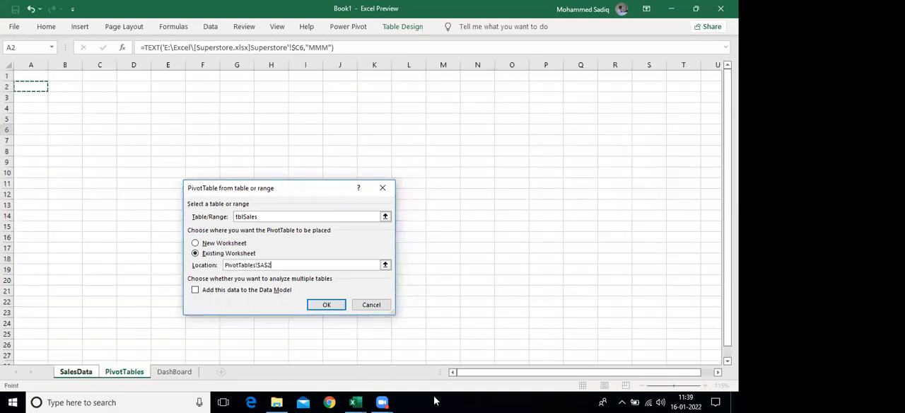
{"action": "left_click", "coordinate": [326, 305]}
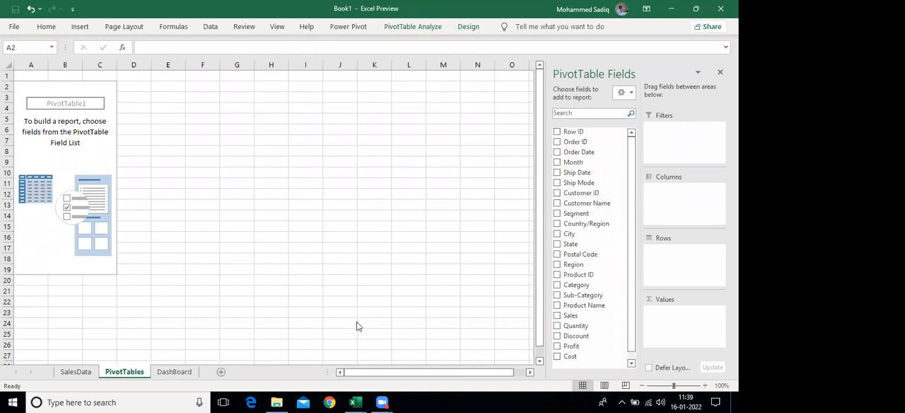
Set up the PivotTable with Month as rows and the sum of Sales as values
{"action": "left_click", "coordinate": [557, 162]}
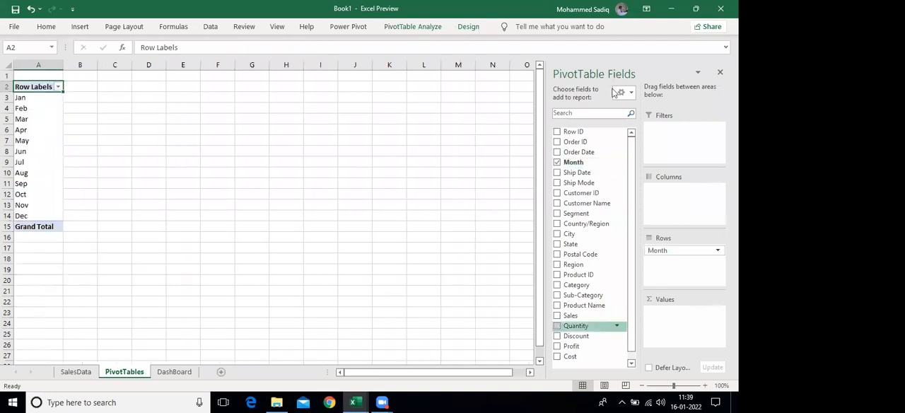
{"action": "left_click", "coordinate": [556, 315]}
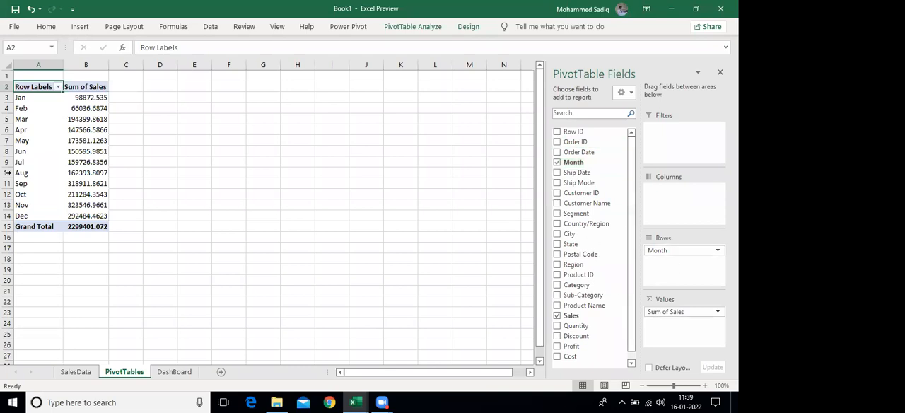
{"action": "left_click_drag", "start_coordinate": [33, 98], "coordinate": [37, 212]}
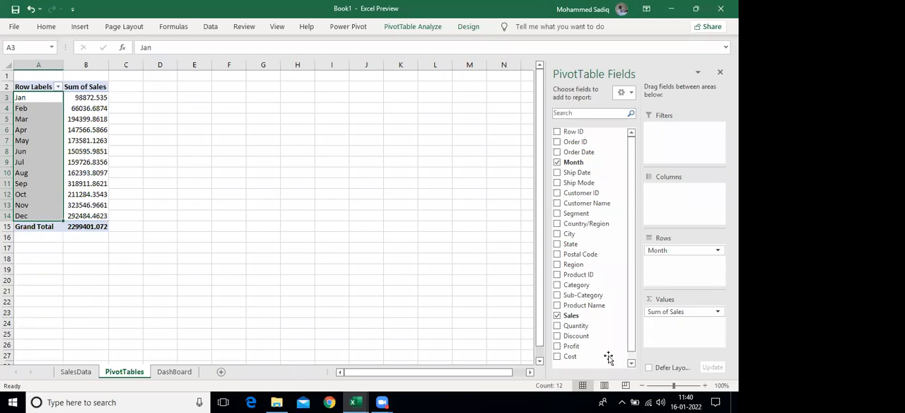
{"action": "scroll", "coordinate": [628, 316], "scroll_direction": "down", "scroll_amount": 1}
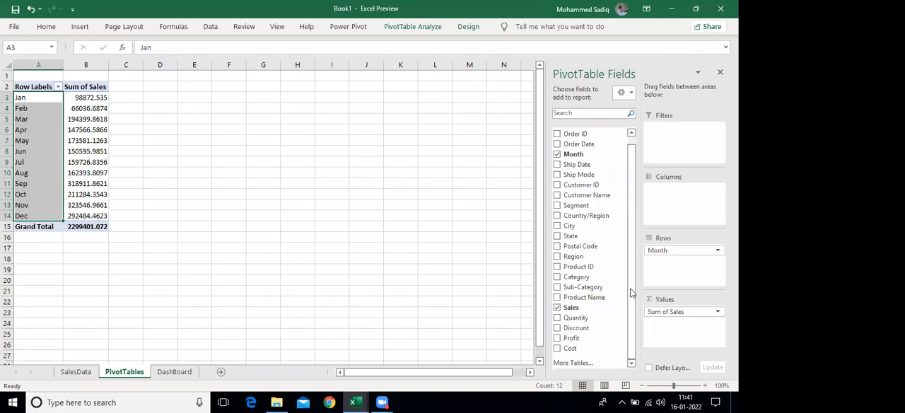
{"action": "left_click", "coordinate": [557, 309]}
{"action": "left_click", "coordinate": [557, 308]}
{"action": "left_click_drag", "start_coordinate": [83, 106], "coordinate": [94, 171]}
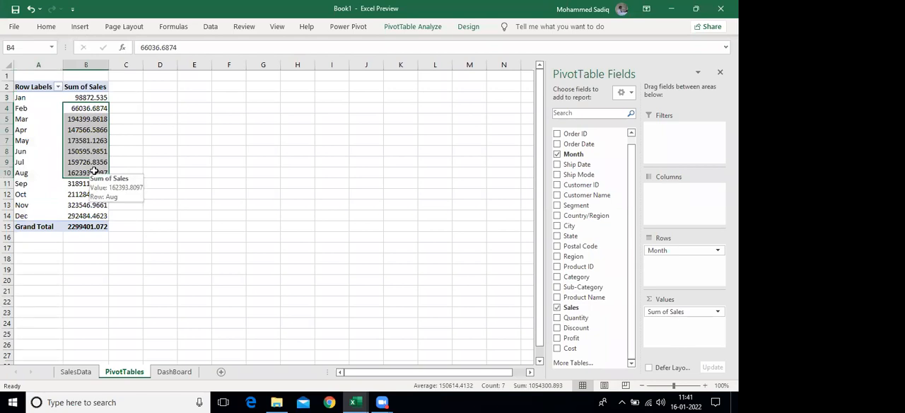
Insert an Area PivotChart based on the monthly sales PivotTable
{"action": "left_click", "coordinate": [33, 113]}
{"action": "left_click", "coordinate": [398, 30]}
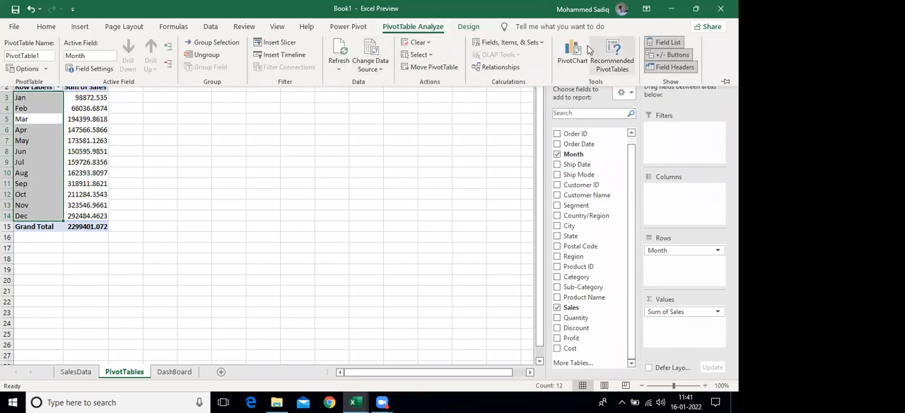
{"action": "left_click", "coordinate": [573, 51]}
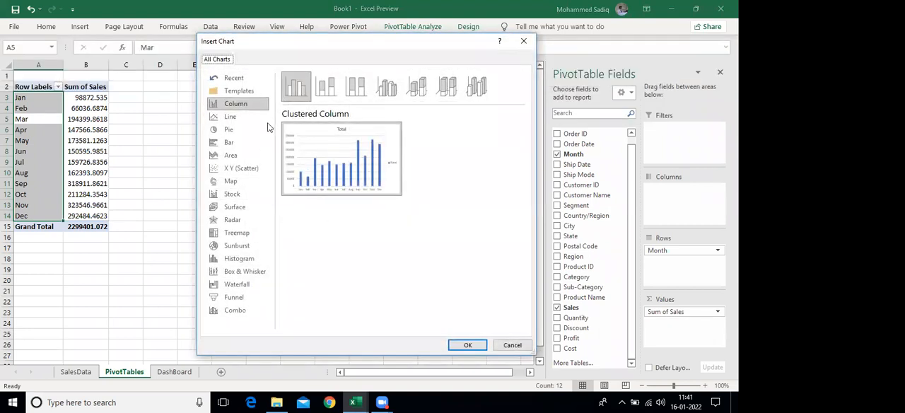
{"action": "left_click", "coordinate": [234, 154]}
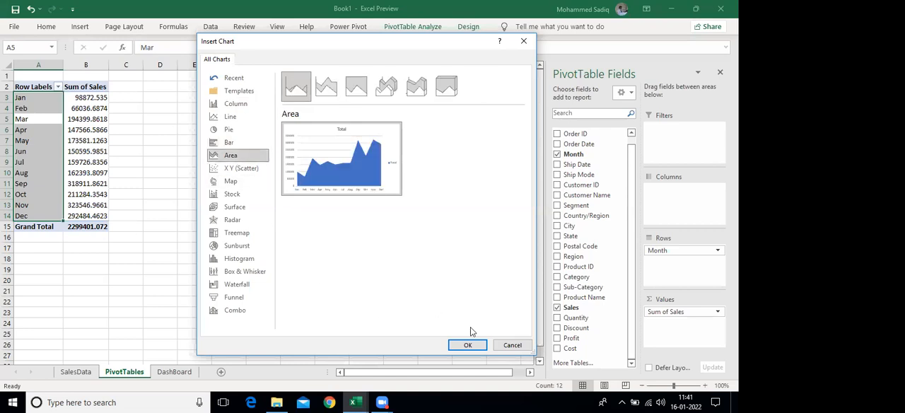
{"action": "left_click", "coordinate": [466, 344]}
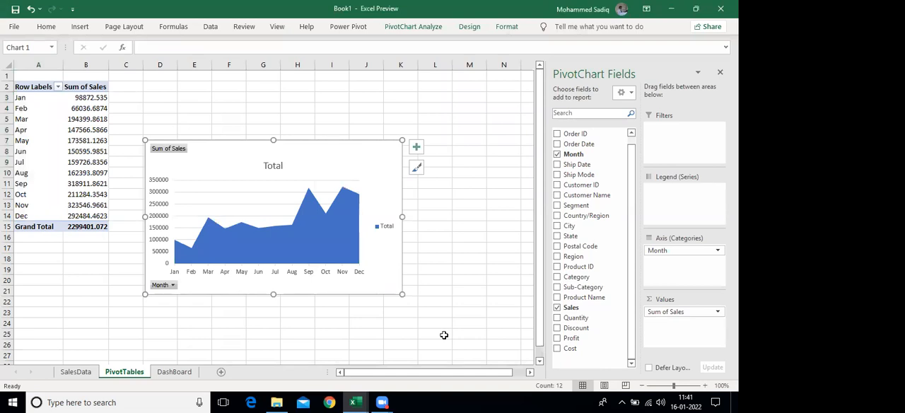
Widen the area PivotChart and split the monthly sales by Region as legend series
{"action": "left_click_drag", "start_coordinate": [401, 217], "coordinate": [441, 219]}
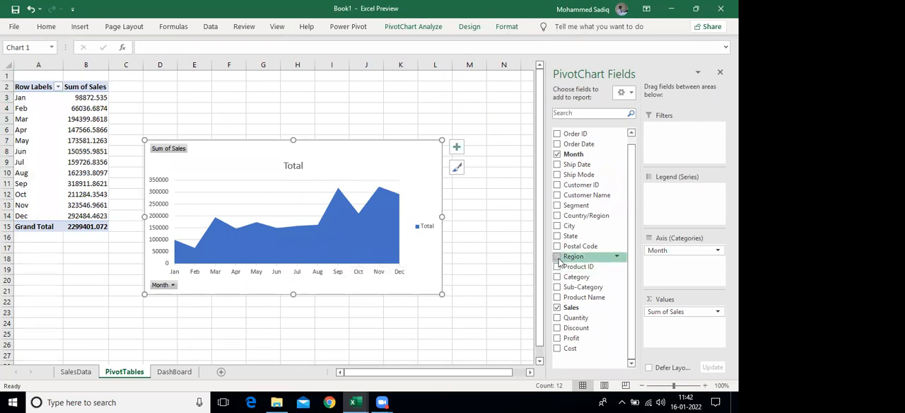
{"action": "left_click_drag", "start_coordinate": [573, 258], "coordinate": [693, 210]}
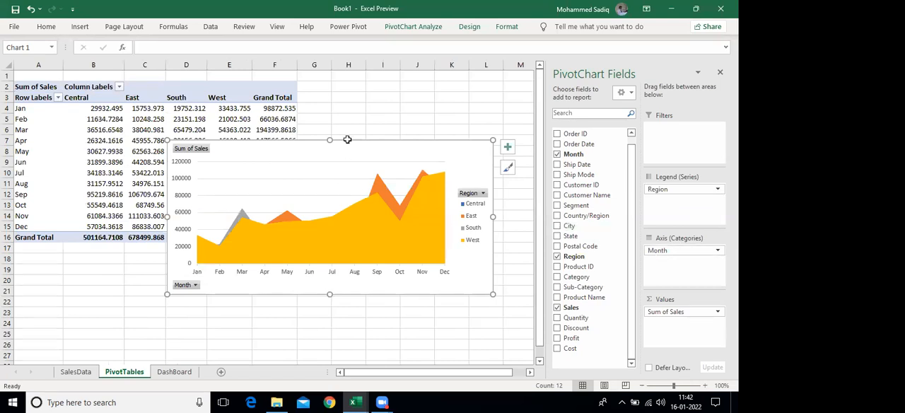
{"action": "left_click", "coordinate": [416, 172]}
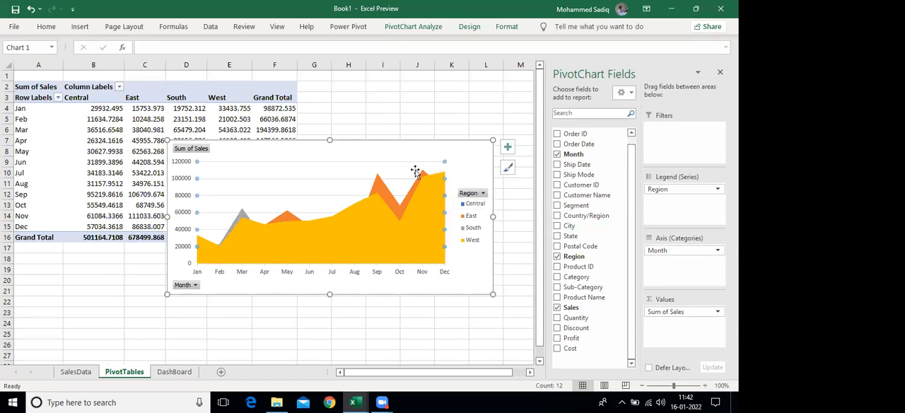
Change the monthly sales PivotChart's type from Area to Line
{"action": "left_click", "coordinate": [418, 28]}
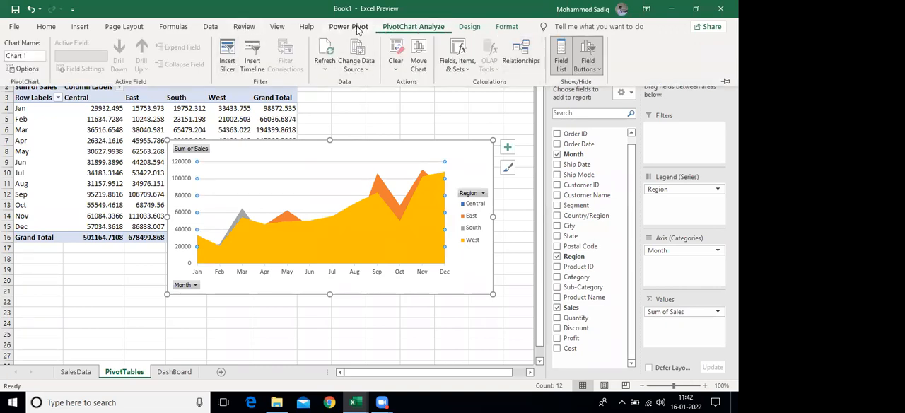
{"action": "left_click", "coordinate": [469, 27]}
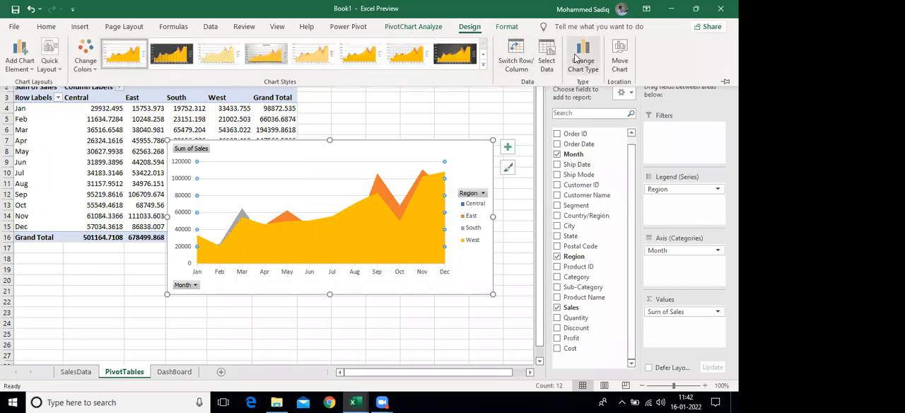
{"action": "left_click", "coordinate": [580, 57]}
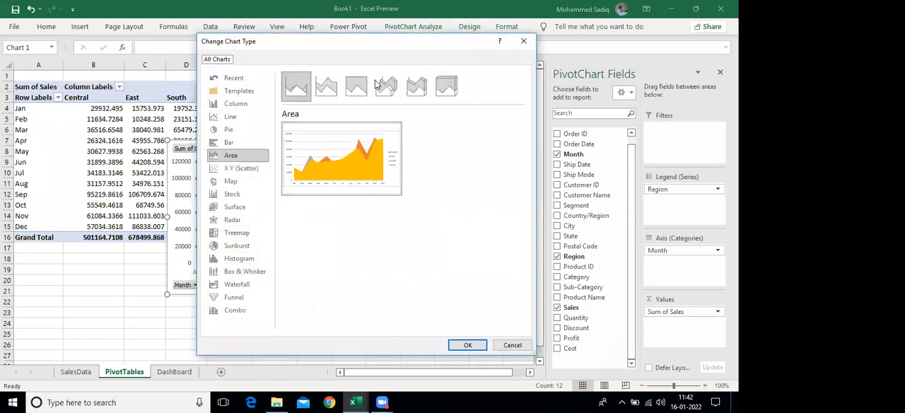
{"action": "mouse_move", "coordinate": [275, 142]}
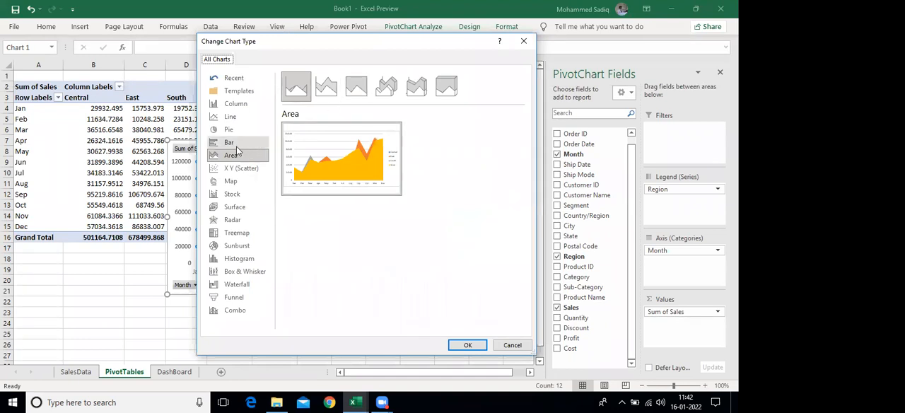
{"action": "left_click", "coordinate": [237, 118]}
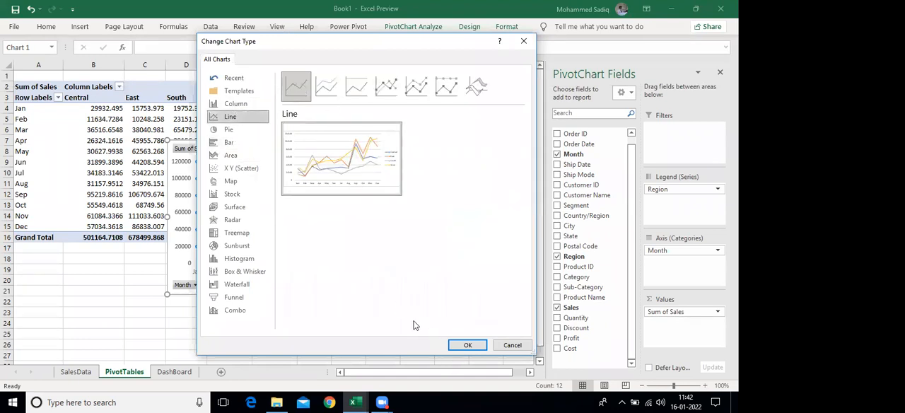
{"action": "left_click", "coordinate": [466, 345]}
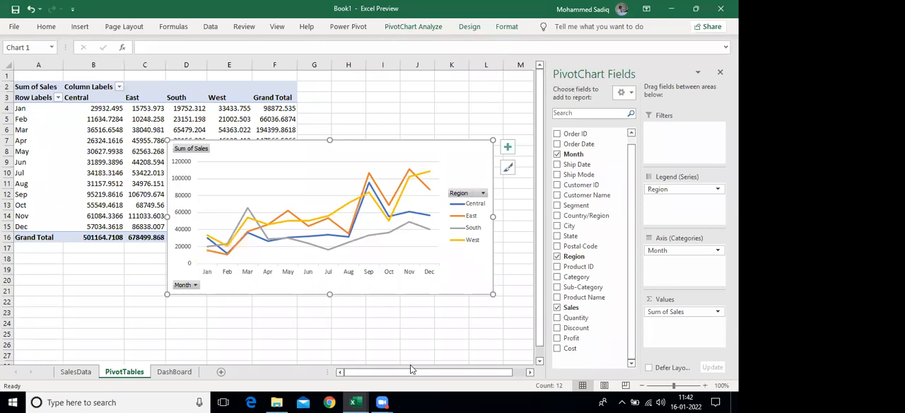
Remove Region from the PivotChart's legend series and delete the chart from the PivotTables sheet
{"action": "left_click_drag", "start_coordinate": [665, 189], "coordinate": [457, 314]}
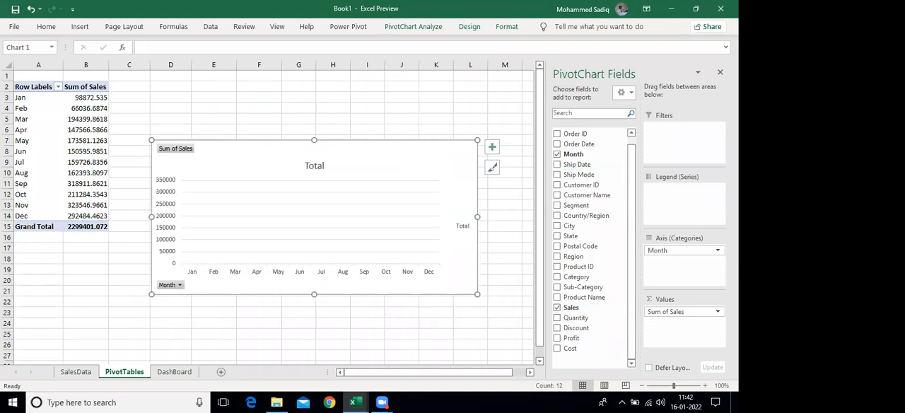
{"action": "left_click_drag", "start_coordinate": [661, 250], "coordinate": [380, 344]}
{"action": "left_click_drag", "start_coordinate": [565, 161], "coordinate": [672, 260]}
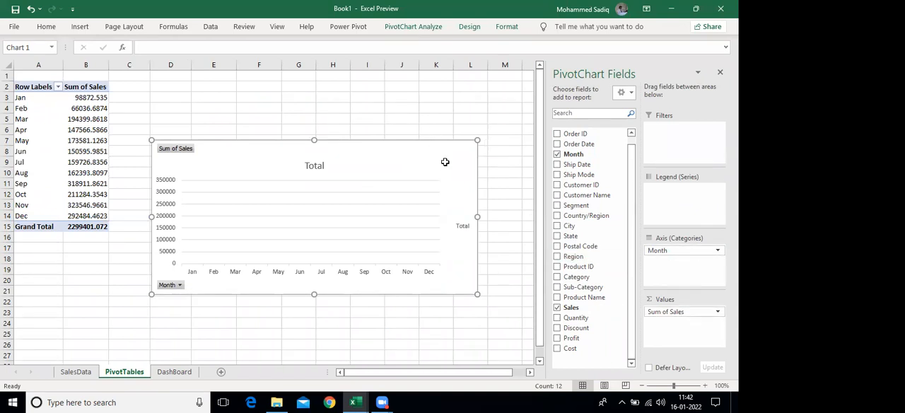
{"action": "key", "text": "Delete"}
Insert a Line PivotChart based on the monthly sales PivotTable
{"action": "left_click", "coordinate": [69, 141]}
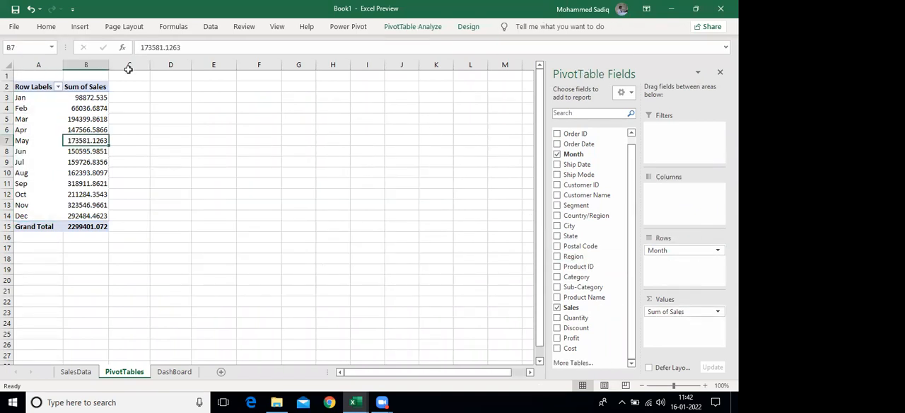
{"action": "left_click", "coordinate": [421, 28]}
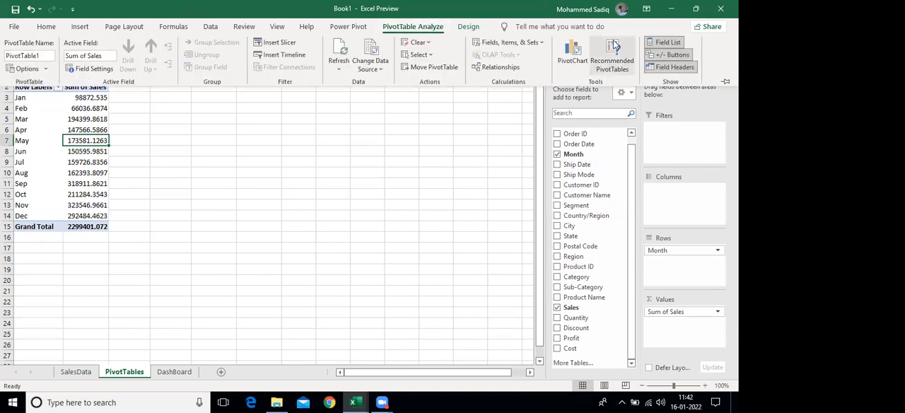
{"action": "left_click", "coordinate": [568, 51]}
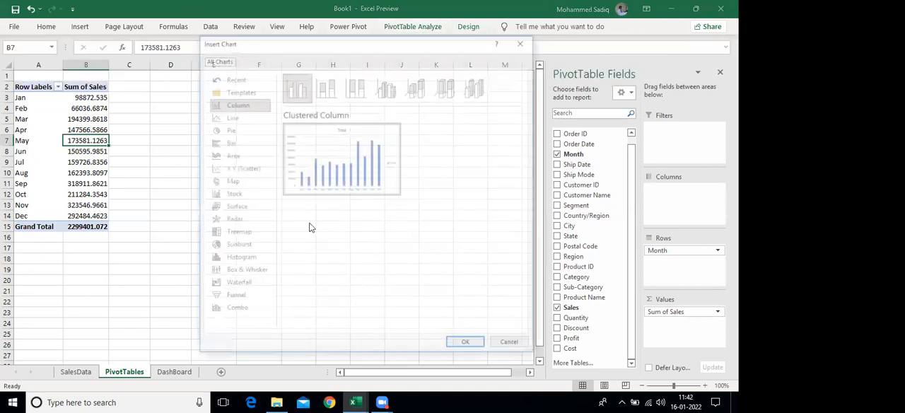
{"action": "left_click", "coordinate": [230, 116]}
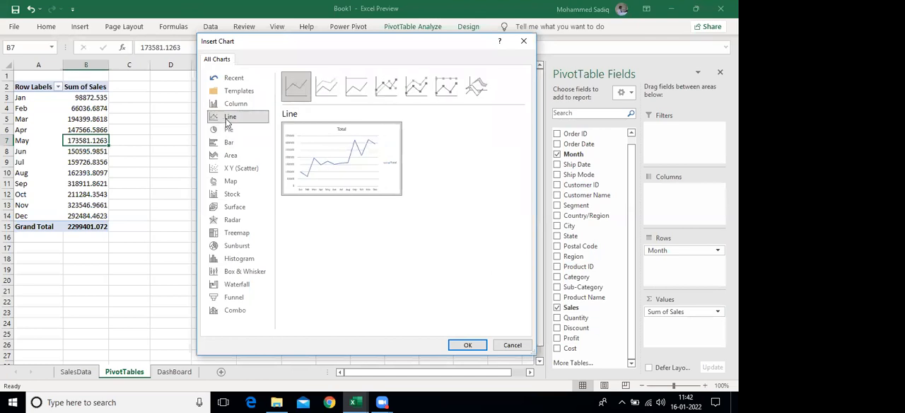
{"action": "left_click", "coordinate": [458, 344]}
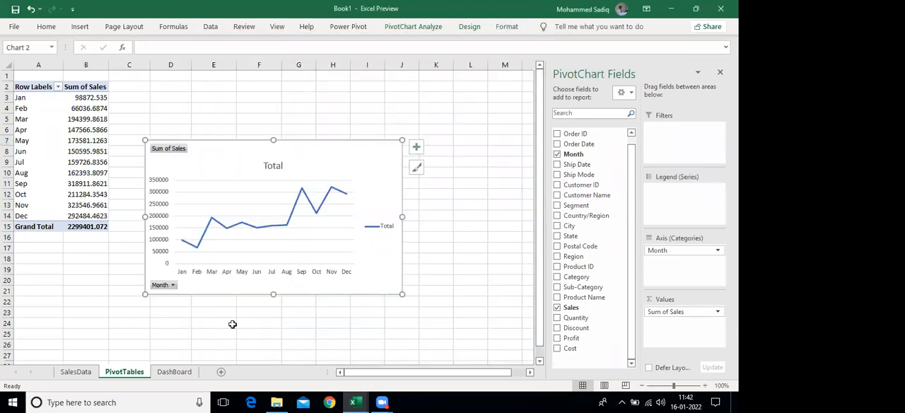
Add Region as the line PivotChart's legend series, and widen and move the chart over the PivotTable's lower rows
{"action": "left_click", "coordinate": [557, 257]}
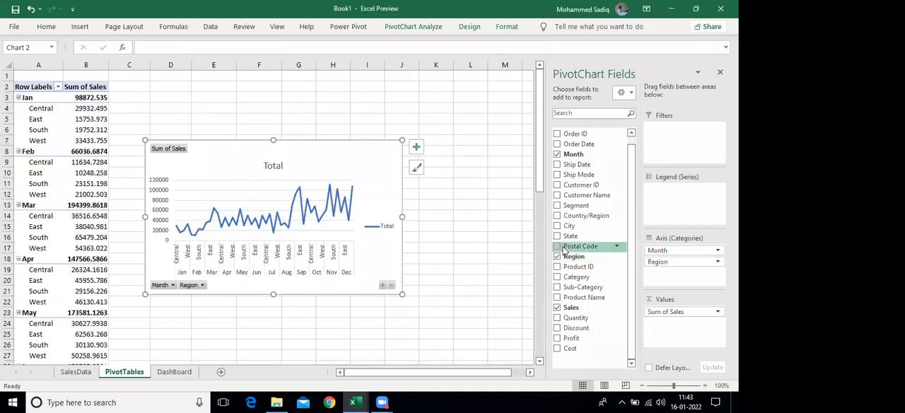
{"action": "left_click_drag", "start_coordinate": [662, 260], "coordinate": [670, 190]}
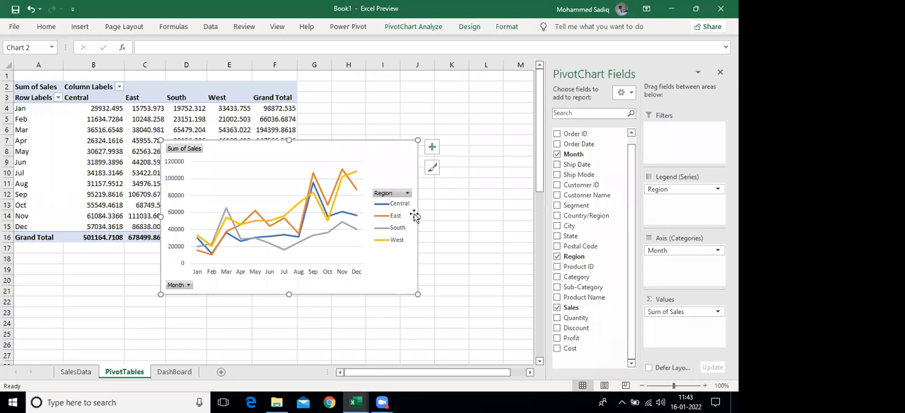
{"action": "left_click_drag", "start_coordinate": [418, 216], "coordinate": [468, 225]}
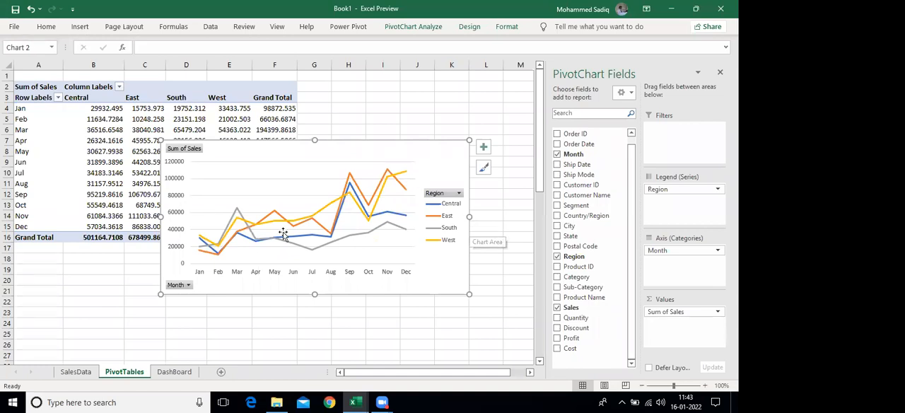
{"action": "left_click_drag", "start_coordinate": [357, 150], "coordinate": [238, 200]}
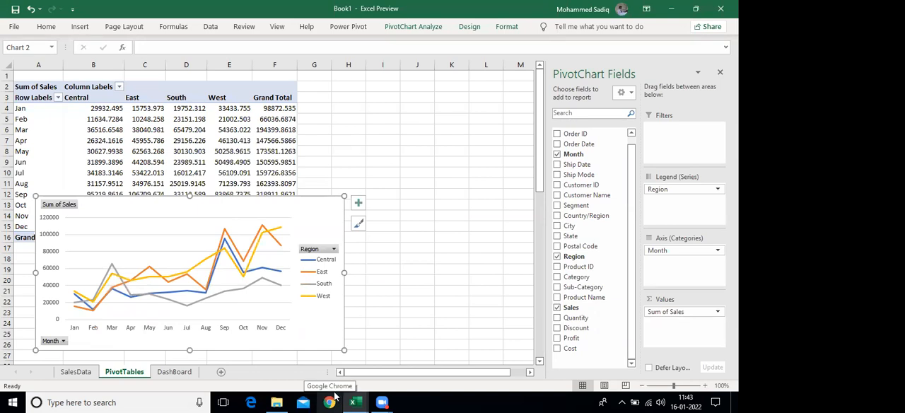
Insert a second PivotTable from tblSales at cell I2 of the existing PivotTables worksheet
{"action": "left_click", "coordinate": [76, 371]}
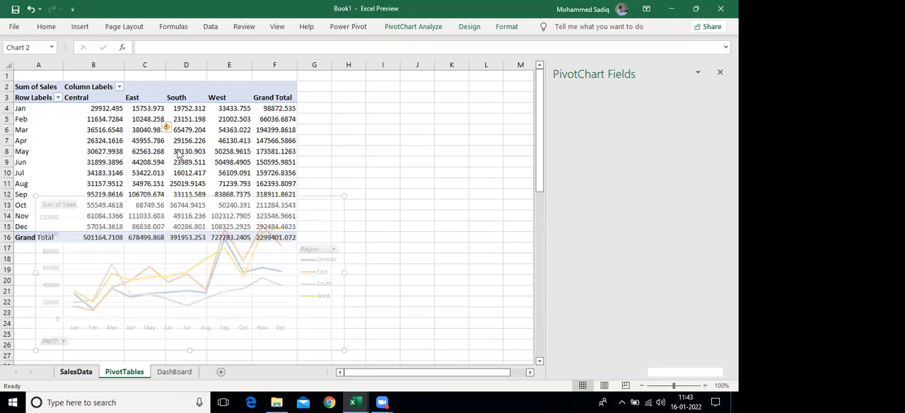
{"action": "left_click", "coordinate": [272, 154]}
{"action": "scroll", "coordinate": [8, 182], "scroll_direction": "up", "scroll_amount": 1}
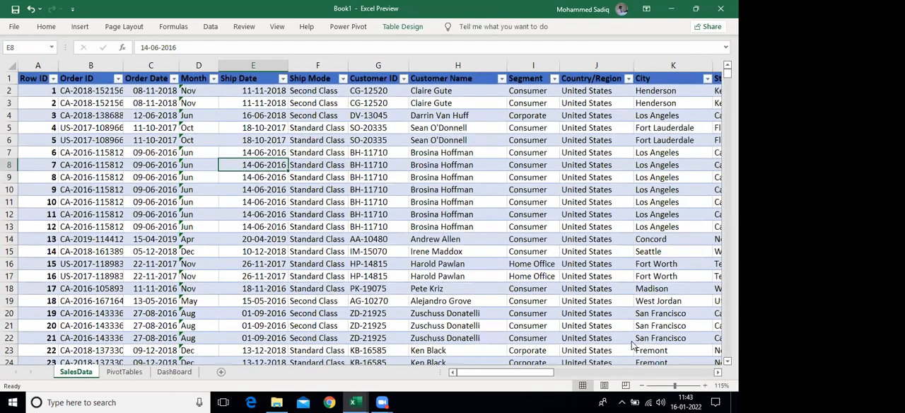
{"action": "left_click_drag", "start_coordinate": [542, 139], "coordinate": [542, 226]}
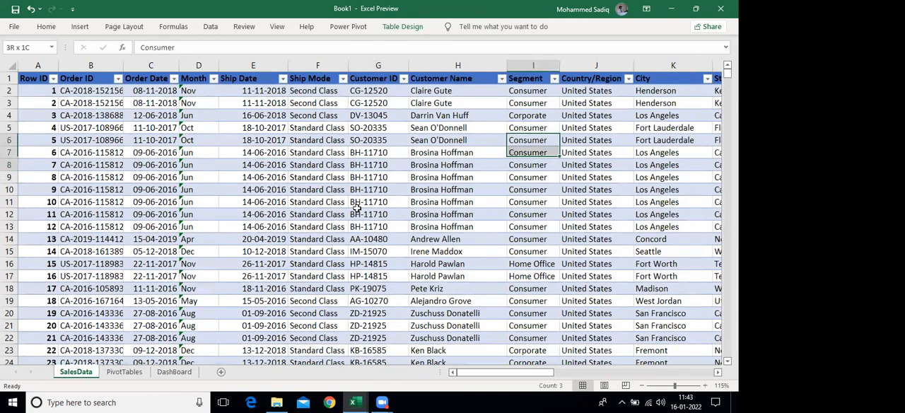
{"action": "left_click", "coordinate": [80, 28]}
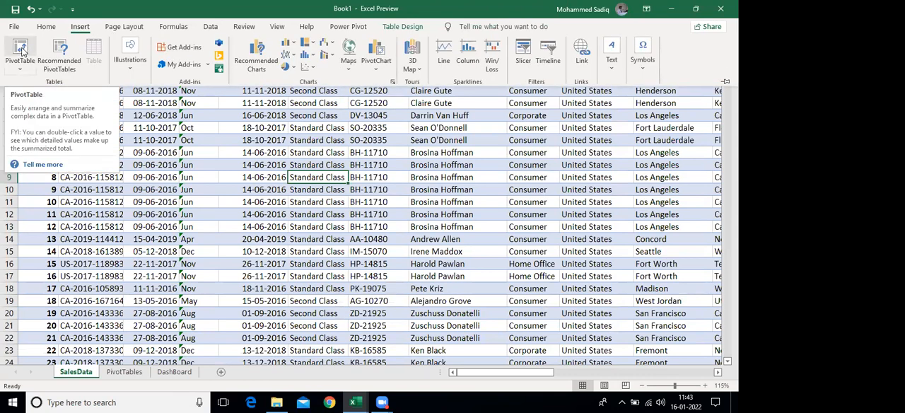
{"action": "left_click", "coordinate": [22, 49]}
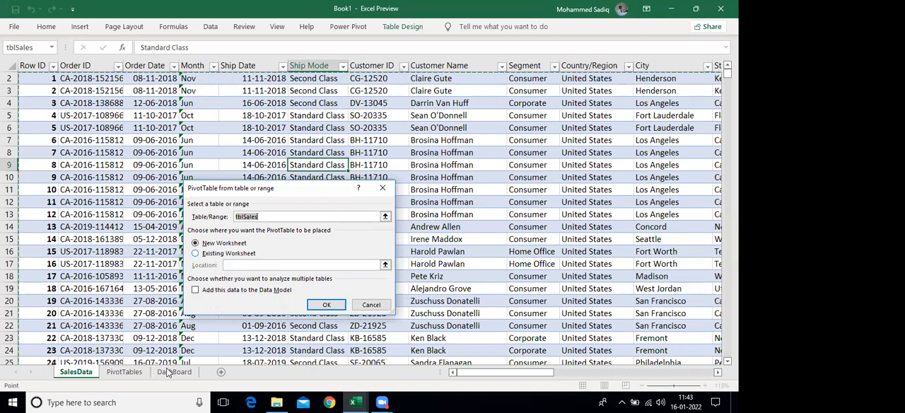
{"action": "left_click", "coordinate": [138, 373]}
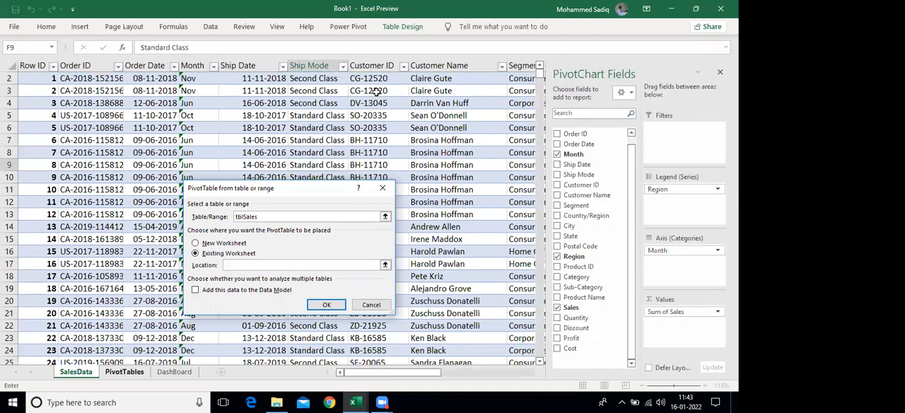
{"action": "left_click", "coordinate": [378, 87]}
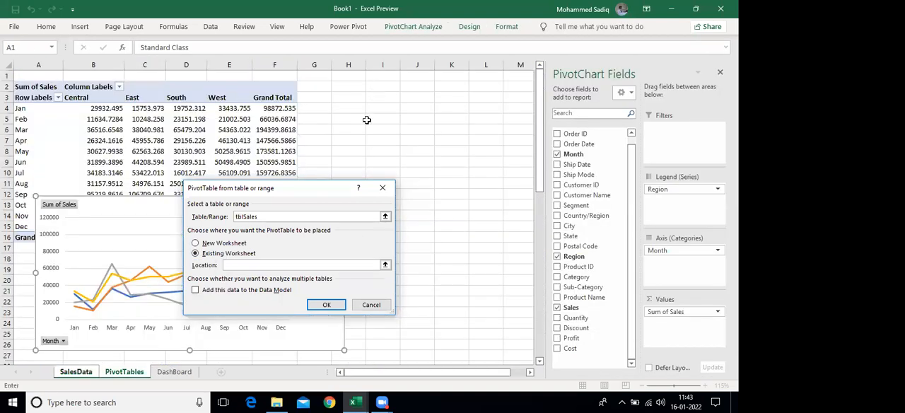
{"action": "left_click", "coordinate": [326, 305]}
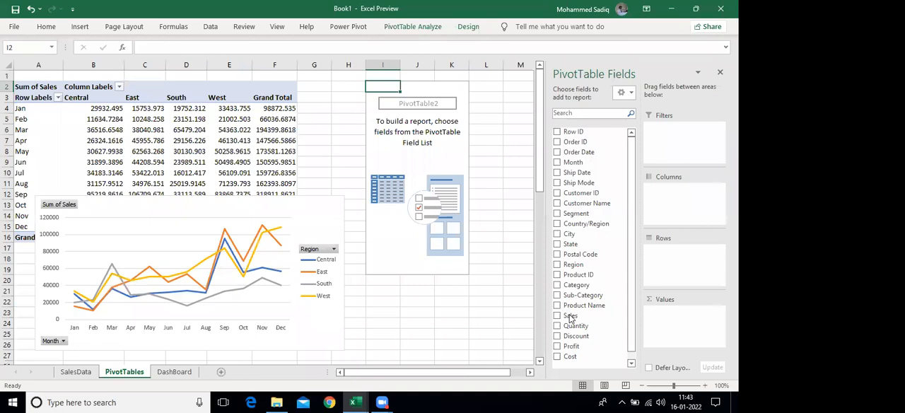
Set up the second PivotTable with Region as rows and the sum of Sales as values
{"action": "left_click", "coordinate": [557, 265]}
{"action": "left_click_drag", "start_coordinate": [417, 86], "coordinate": [407, 151]}
{"action": "key", "text": "Down"}
{"action": "key", "text": "Down"}
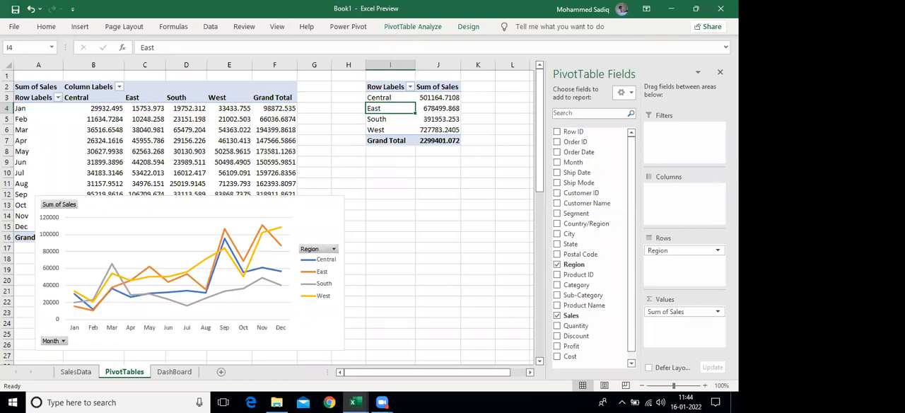
Insert a Clustered Column PivotChart based on the regional sales PivotTable
{"action": "double_click", "coordinate": [412, 27]}
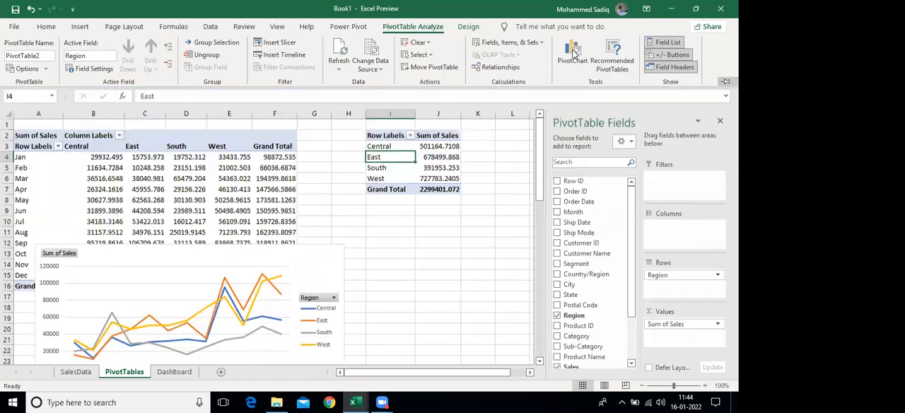
{"action": "left_click", "coordinate": [575, 54]}
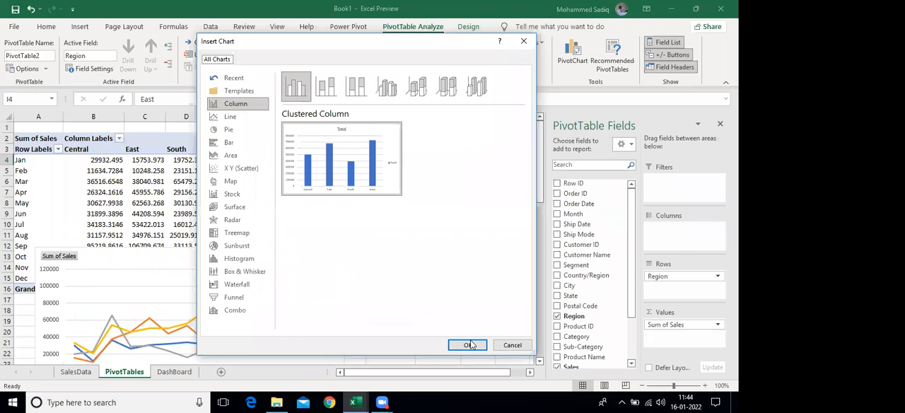
{"action": "left_click", "coordinate": [468, 342]}
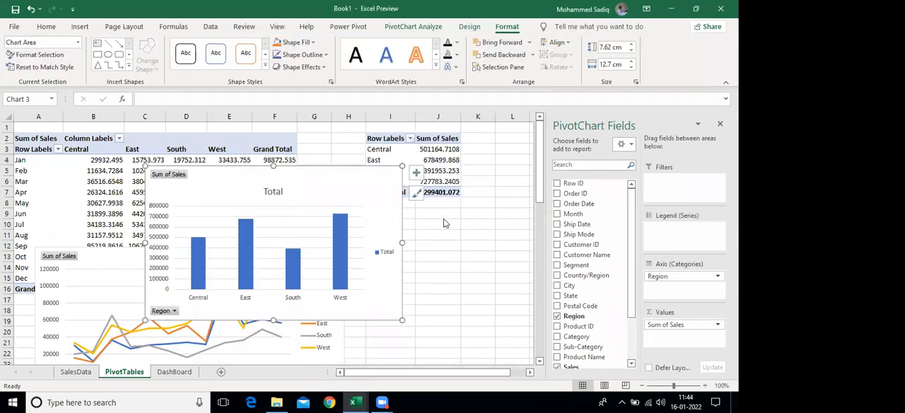
Add data labels to the regional column chart and remove its legend and gridlines
{"action": "left_click", "coordinate": [415, 172]}
{"action": "left_click", "coordinate": [442, 218]}
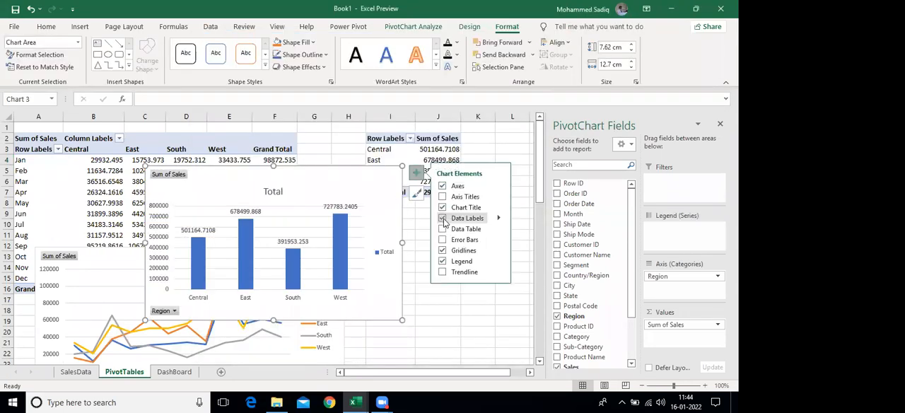
{"action": "left_click", "coordinate": [443, 261]}
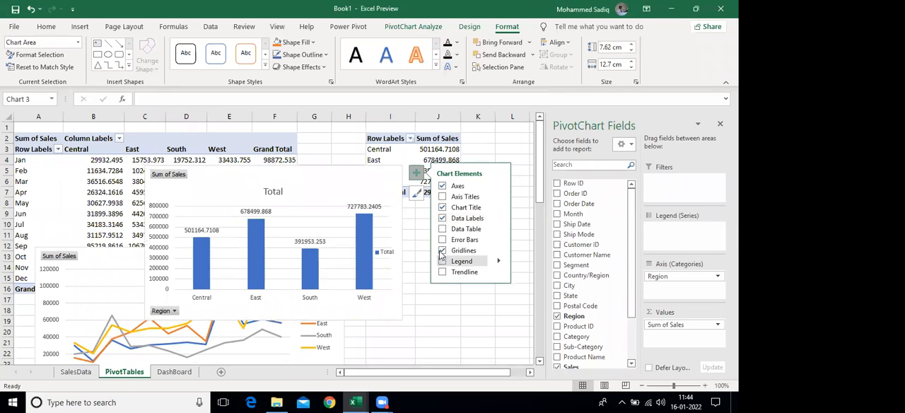
{"action": "left_click", "coordinate": [442, 251]}
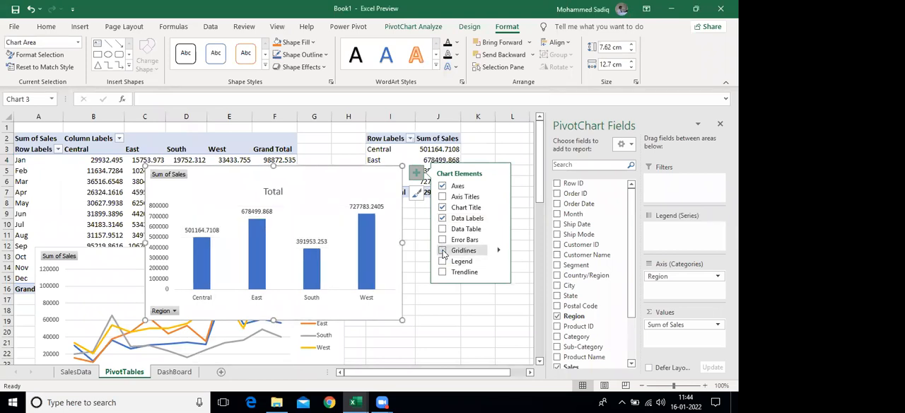
Hide all field buttons on the regional column chart
{"action": "left_click", "coordinate": [164, 311]}
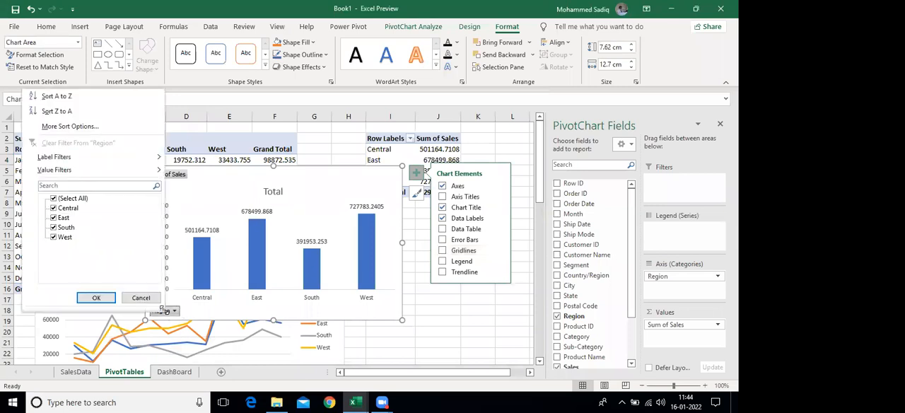
{"action": "left_click", "coordinate": [142, 298]}
{"action": "right_click", "coordinate": [162, 311]}
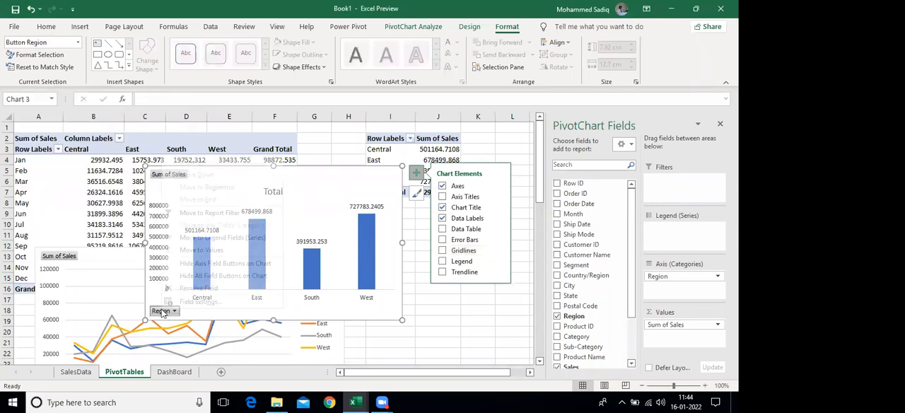
{"action": "left_click", "coordinate": [209, 275]}
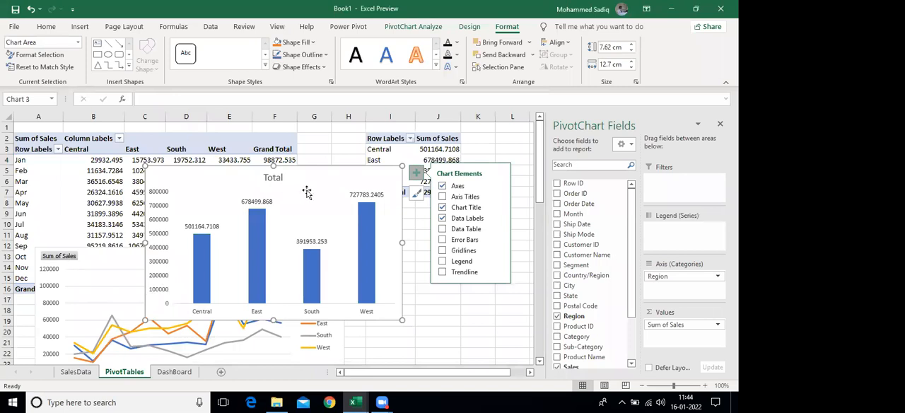
Hide all field buttons on the monthly line chart and move the regional column chart aside, clear of the segment PivotTable area
{"action": "right_click", "coordinate": [64, 258]}
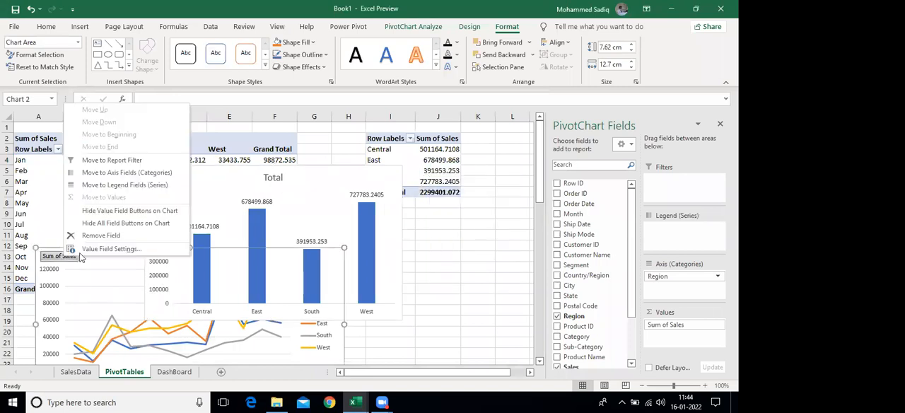
{"action": "left_click", "coordinate": [117, 226]}
{"action": "left_click_drag", "start_coordinate": [317, 182], "coordinate": [449, 217]}
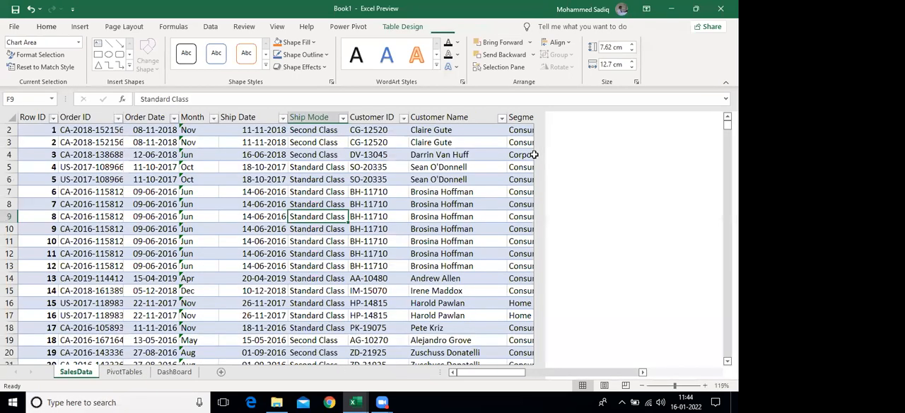
Create a third PivotTable from tblSales on the existing PivotTables sheet at cell L2
{"action": "scroll", "coordinate": [530, 172], "scroll_direction": "up", "scroll_amount": 1}
{"action": "left_click_drag", "start_coordinate": [529, 172], "coordinate": [532, 212]}
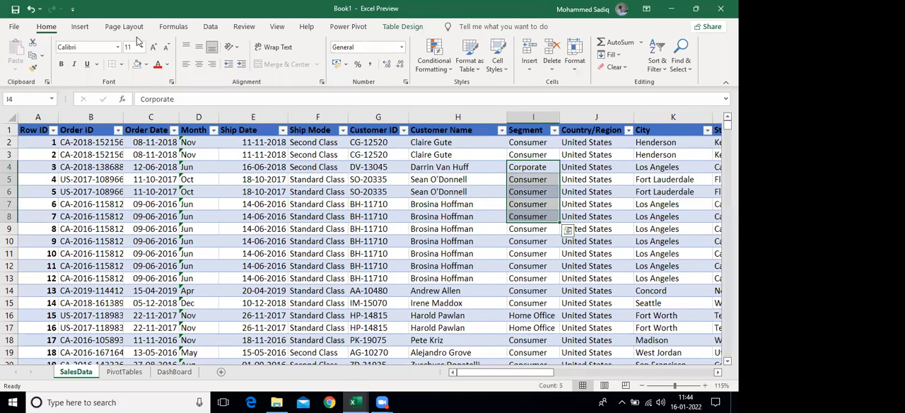
{"action": "left_click", "coordinate": [22, 47]}
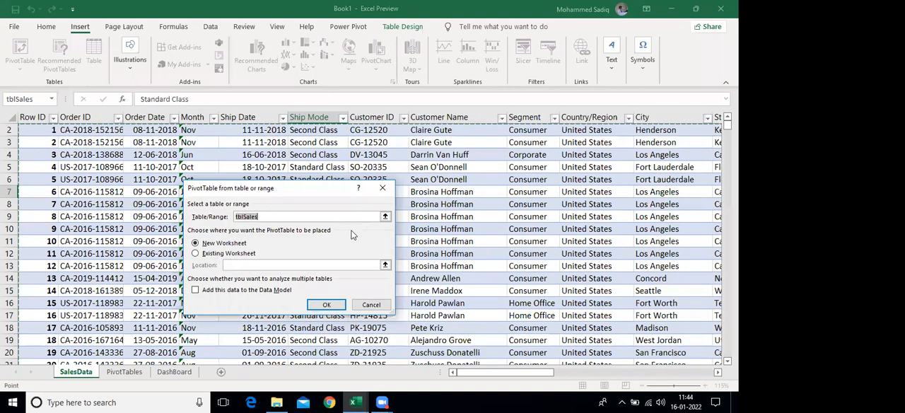
{"action": "key", "text": "alt+e"}
{"action": "key", "text": "Return"}
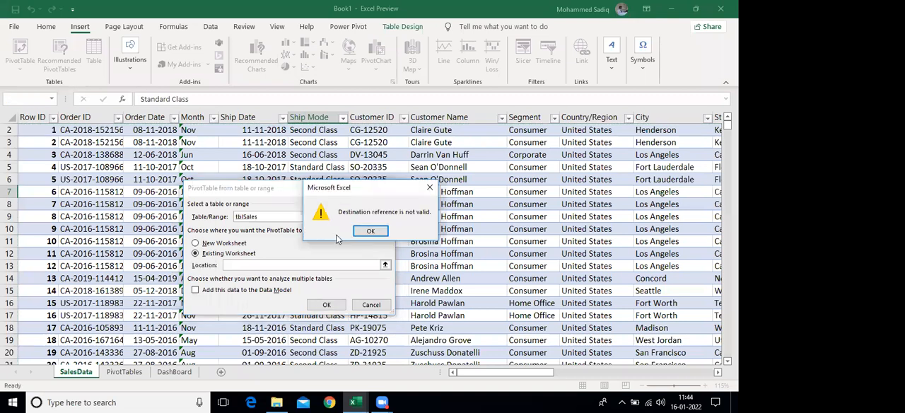
{"action": "key", "text": "Return"}
{"action": "left_click", "coordinate": [134, 374]}
{"action": "left_click", "coordinate": [512, 139]}
{"action": "left_click", "coordinate": [321, 308]}
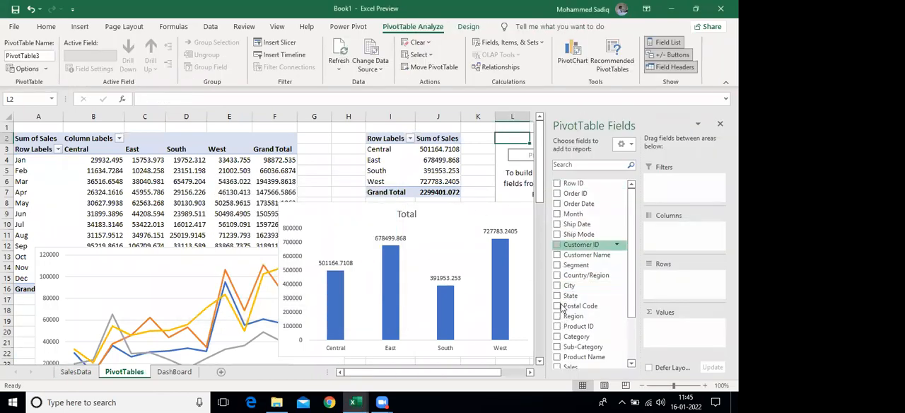
Set up the third PivotTable with Segment as rows and the sum of Sales as values
{"action": "left_click", "coordinate": [557, 264]}
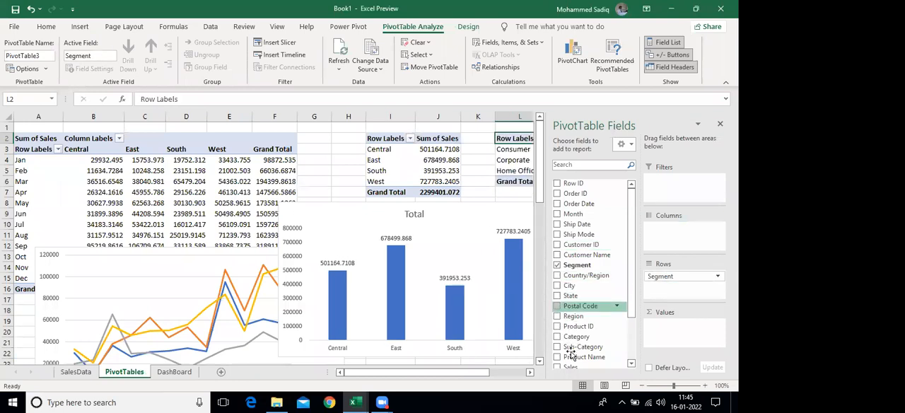
{"action": "scroll", "coordinate": [633, 313], "scroll_direction": "down", "scroll_amount": 1}
{"action": "left_click", "coordinate": [558, 345]}
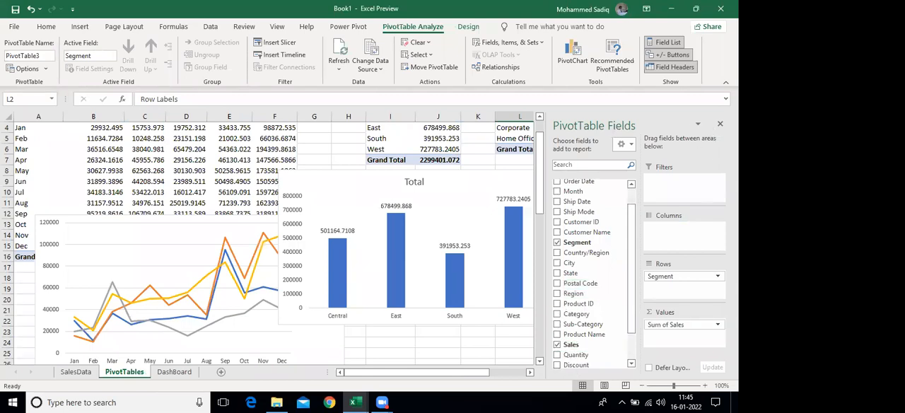
{"action": "left_click", "coordinate": [630, 211]}
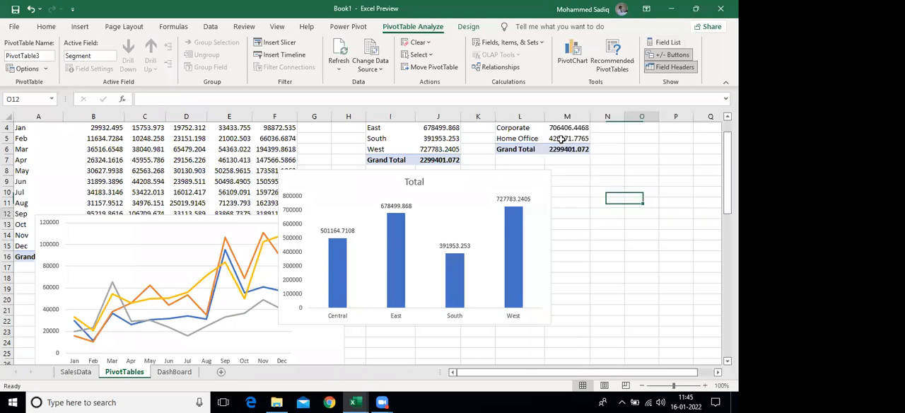
{"action": "scroll", "coordinate": [529, 150], "scroll_direction": "up", "scroll_amount": 1}
Format the regional PivotTable's Sum of Sales values as Number with 0 decimal places and the 1000 separator
{"action": "left_click", "coordinate": [515, 149]}
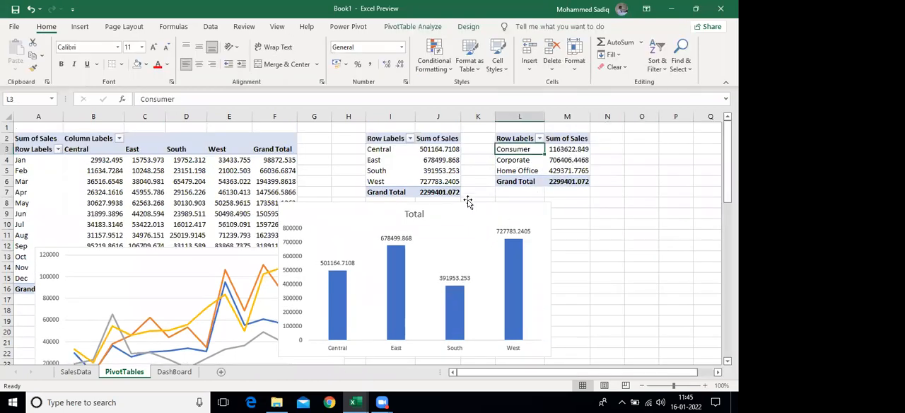
{"action": "left_click", "coordinate": [111, 182]}
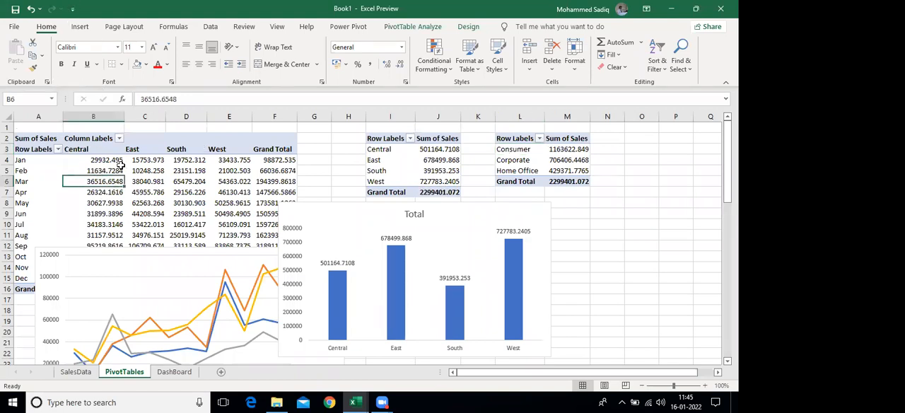
{"action": "left_click_drag", "start_coordinate": [441, 161], "coordinate": [444, 180]}
{"action": "left_click", "coordinate": [442, 161]}
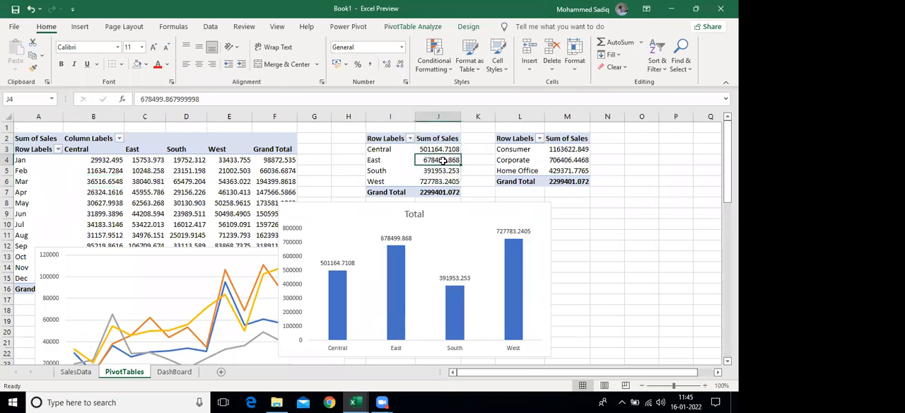
{"action": "right_click", "coordinate": [443, 162]}
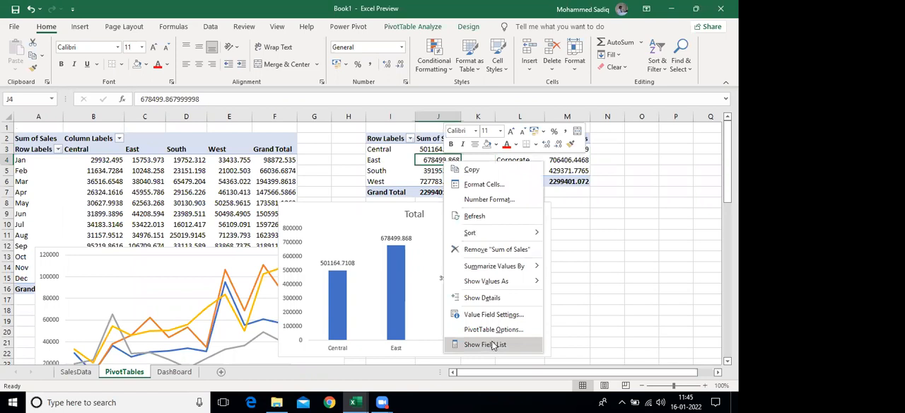
{"action": "left_click", "coordinate": [504, 315]}
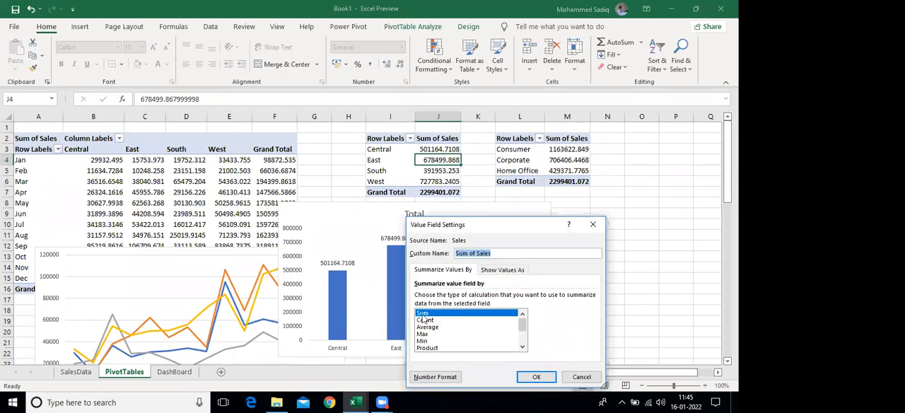
{"action": "left_click", "coordinate": [431, 377]}
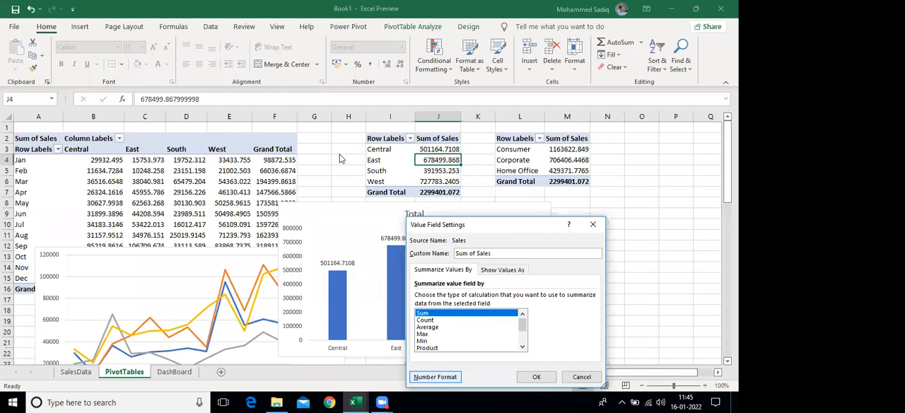
{"action": "left_click", "coordinate": [385, 185]}
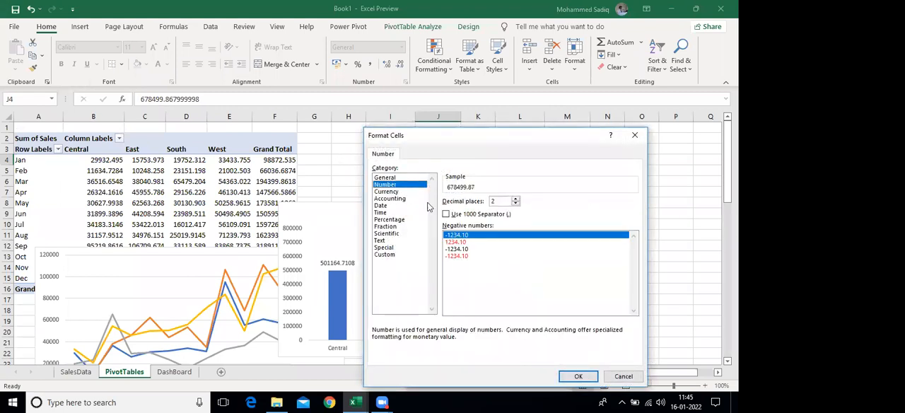
{"action": "type", "text": "0"}
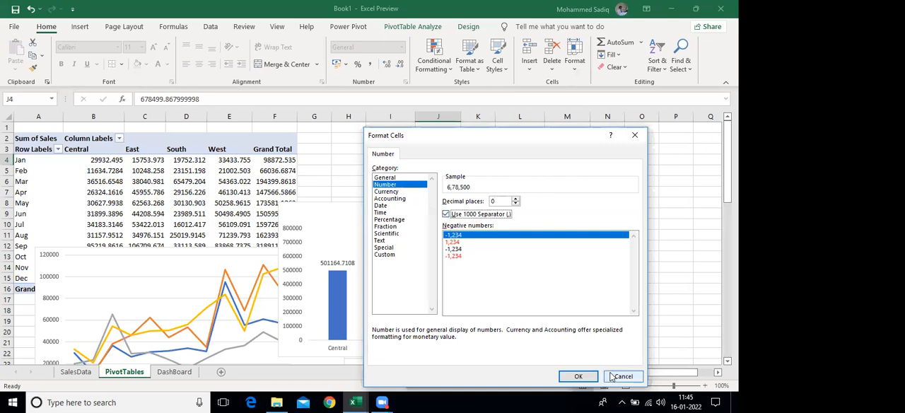
{"action": "left_click", "coordinate": [579, 376]}
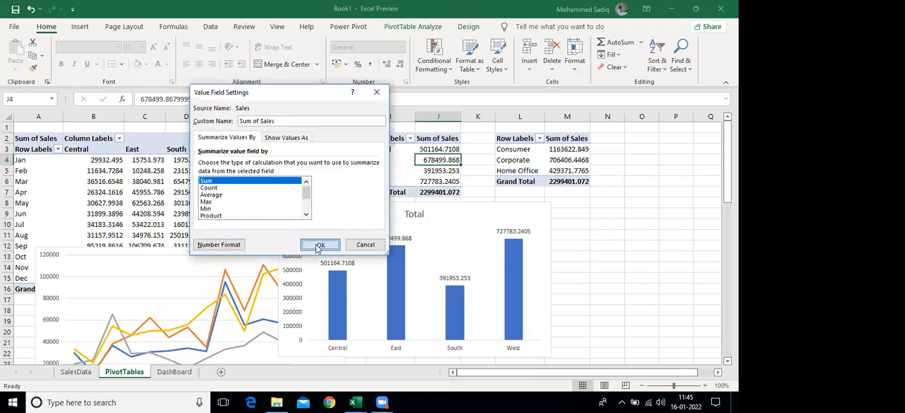
{"action": "left_click", "coordinate": [323, 240]}
Format the segment PivotTable's Sum of Sales values as Number with 0 decimal places and the 1000 separator
{"action": "left_click", "coordinate": [569, 159]}
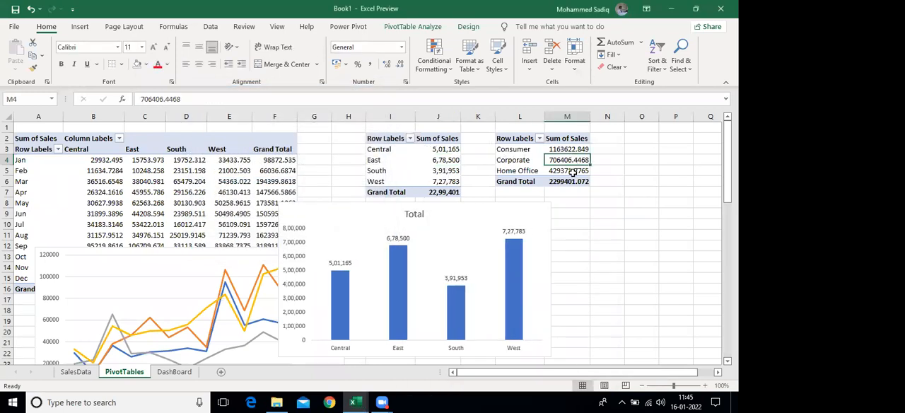
{"action": "right_click", "coordinate": [569, 161]}
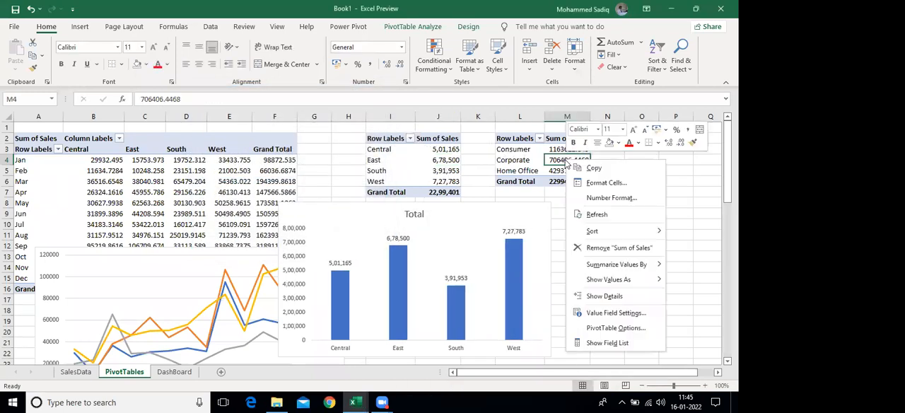
{"action": "left_click", "coordinate": [605, 312]}
{"action": "left_click", "coordinate": [547, 377]}
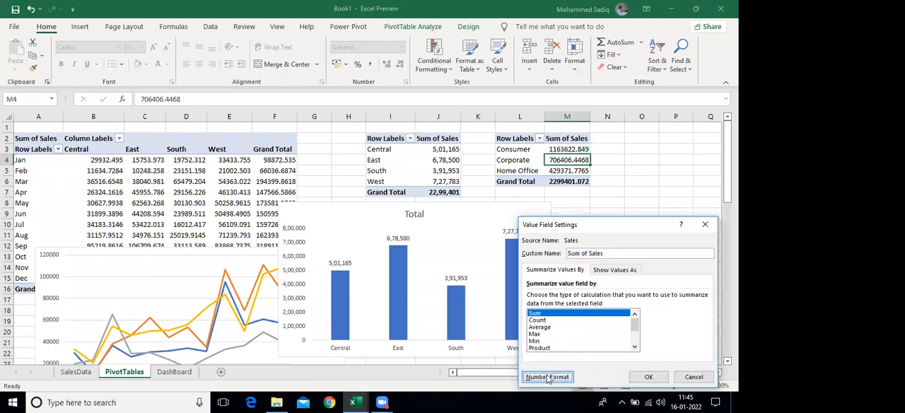
{"action": "left_click", "coordinate": [471, 184]}
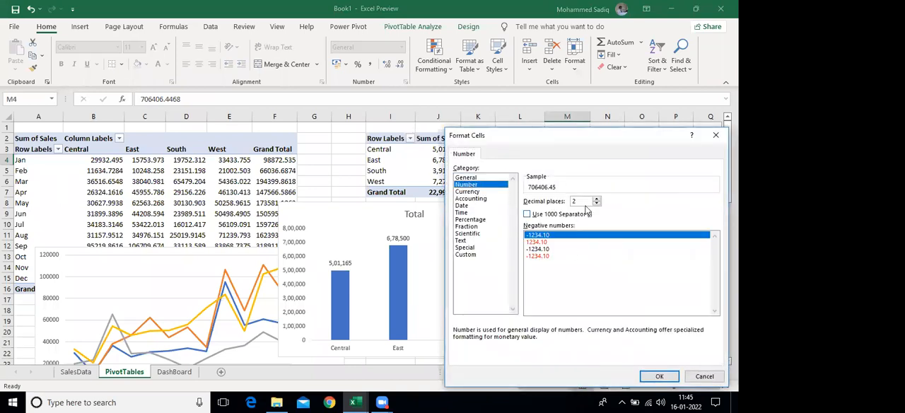
{"action": "type", "text": "0"}
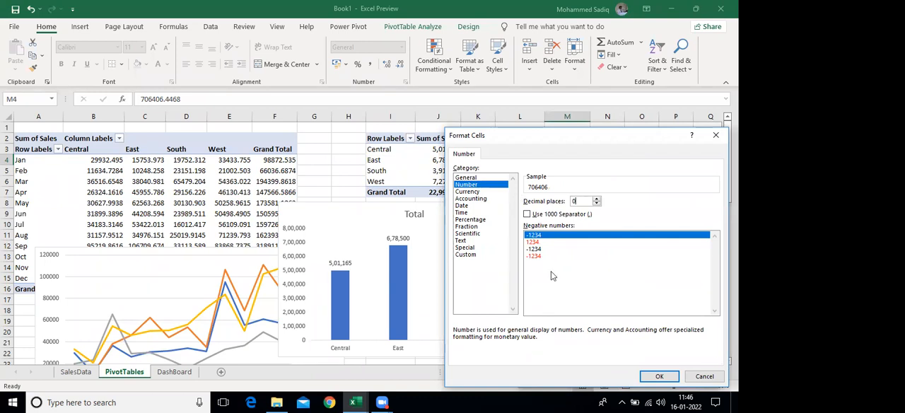
{"action": "left_click", "coordinate": [527, 214]}
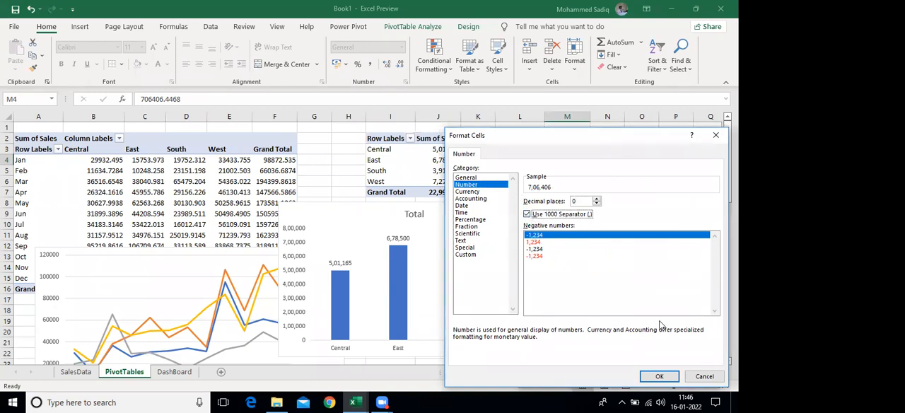
{"action": "left_click", "coordinate": [658, 376]}
{"action": "left_click", "coordinate": [646, 376]}
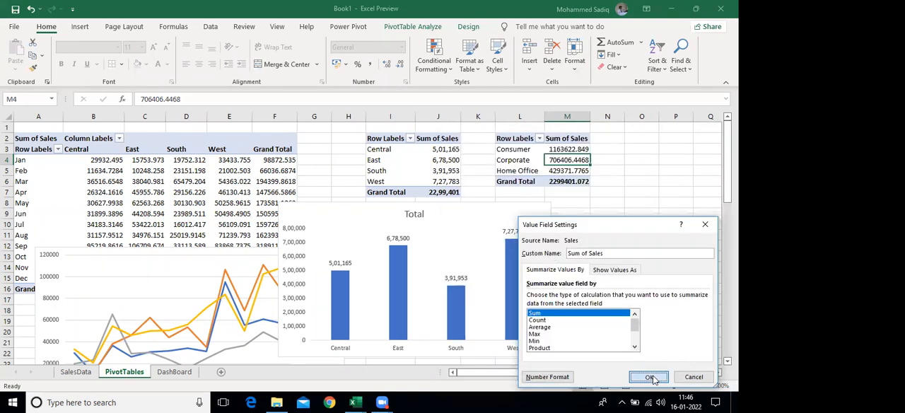
Format the monthly PivotTable's Sum of Sales values as Number with 0 decimal places and the 1000 separator
{"action": "left_click", "coordinate": [104, 179]}
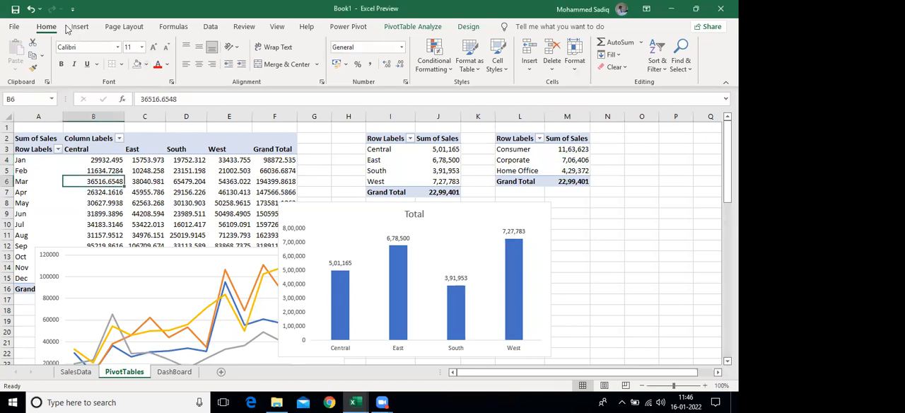
{"action": "left_click", "coordinate": [406, 32]}
{"action": "left_click", "coordinate": [91, 68]}
{"action": "left_click", "coordinate": [224, 304]}
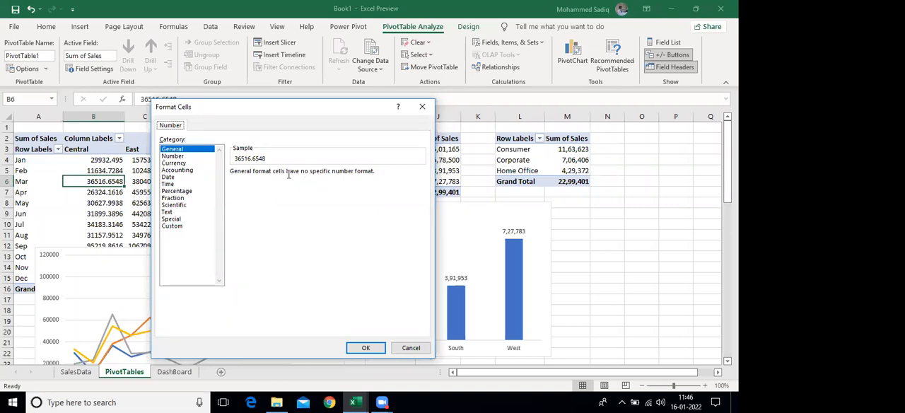
{"action": "key", "text": "Down"}
{"action": "key", "text": "Tab"}
{"action": "type", "text": "0"}
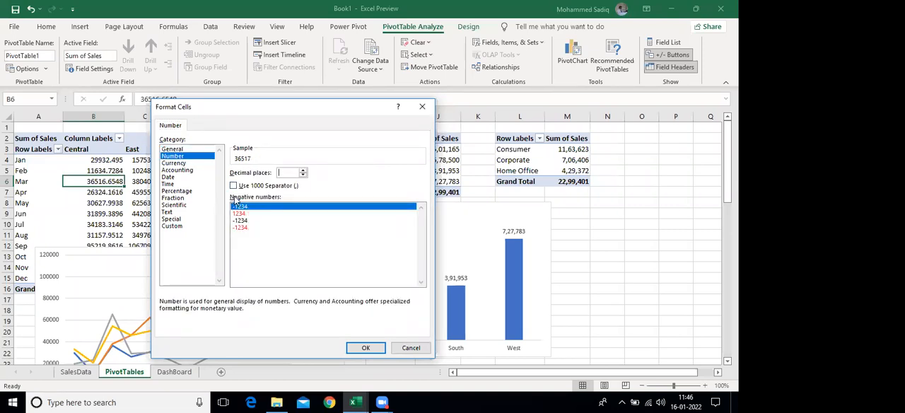
{"action": "left_click", "coordinate": [234, 185]}
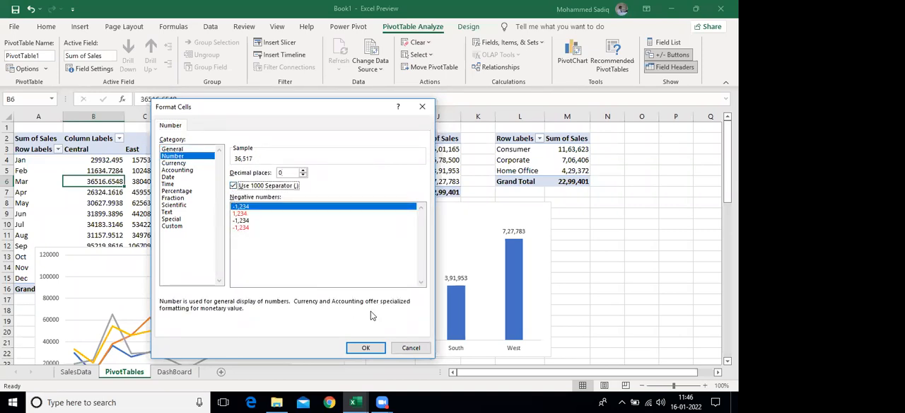
{"action": "left_click", "coordinate": [366, 347]}
{"action": "left_click", "coordinate": [323, 303]}
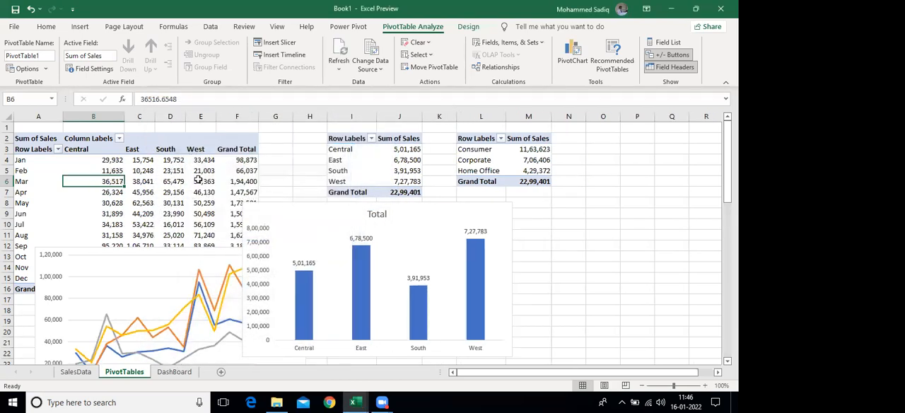
Insert a 3-D Pie PivotChart based on the segment PivotTable and move it beneath that table's header, partly off the column chart
{"action": "left_click", "coordinate": [570, 241]}
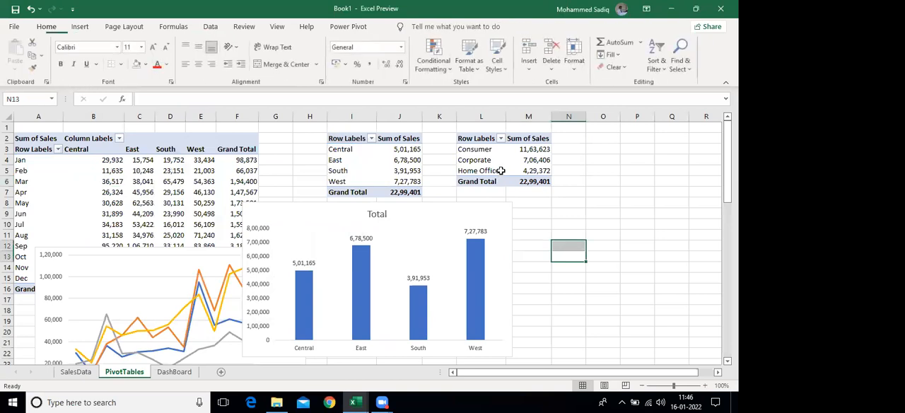
{"action": "left_click", "coordinate": [485, 170]}
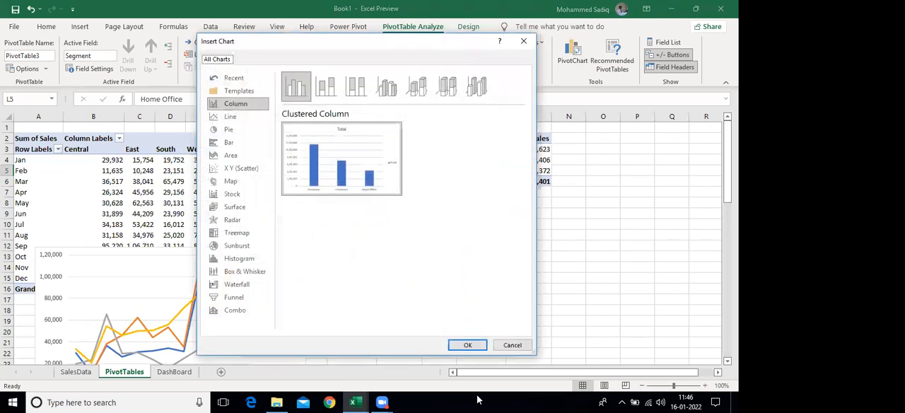
{"action": "key", "text": "Down"}
{"action": "key", "text": "Down"}
{"action": "left_click", "coordinate": [326, 86]}
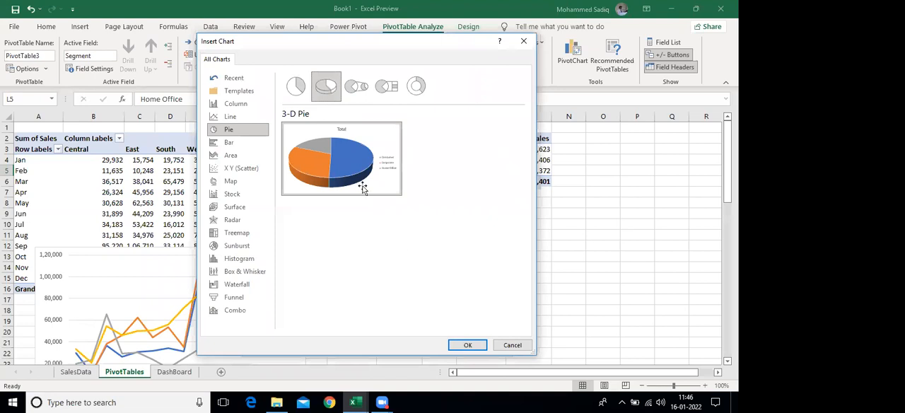
{"action": "key", "text": "Return"}
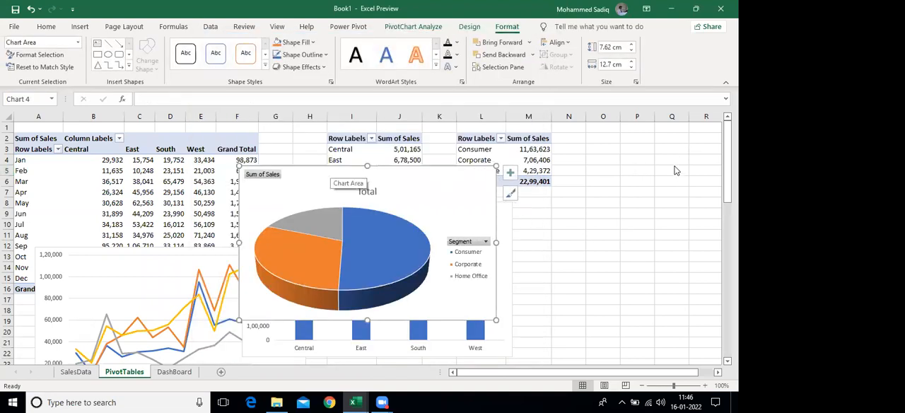
{"action": "left_click_drag", "start_coordinate": [375, 201], "coordinate": [537, 192]}
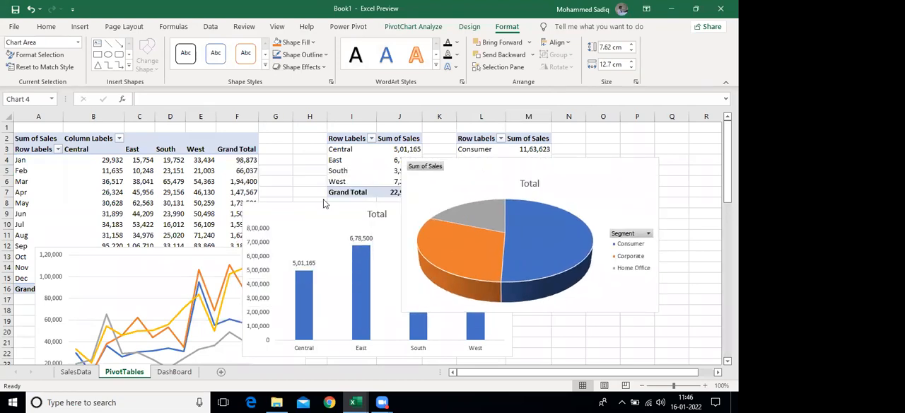
Add data labels to the segment 3-D pie PivotChart, showing Percentage and hiding Value, with the legend kept on
{"action": "left_click", "coordinate": [322, 200]}
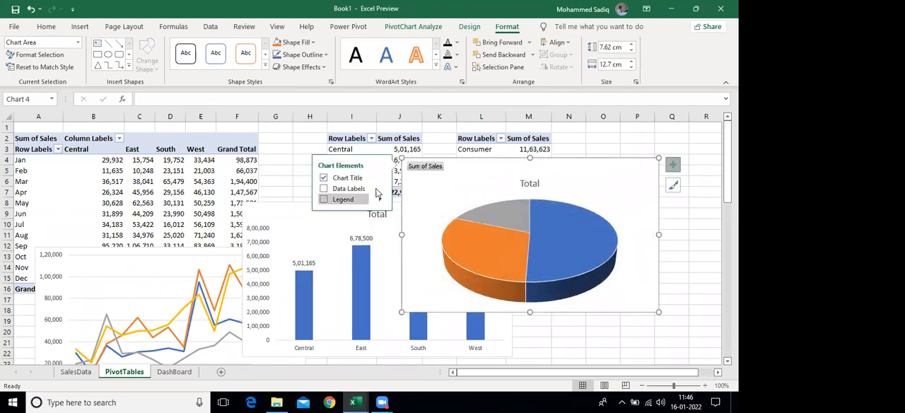
{"action": "left_click", "coordinate": [323, 199]}
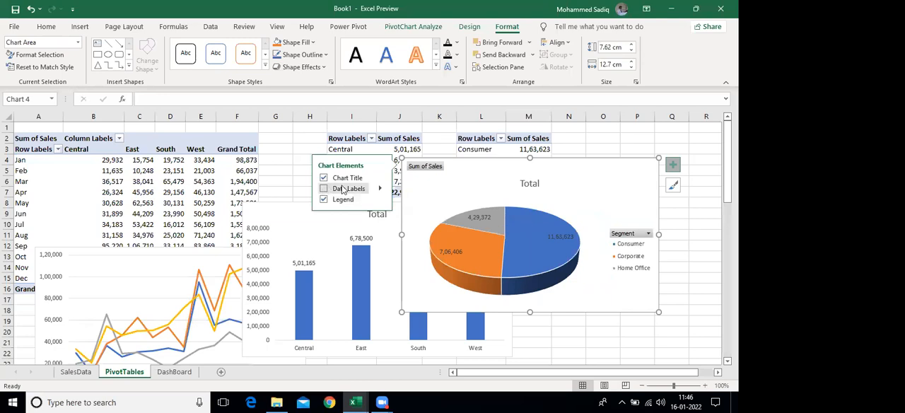
{"action": "left_click", "coordinate": [382, 190]}
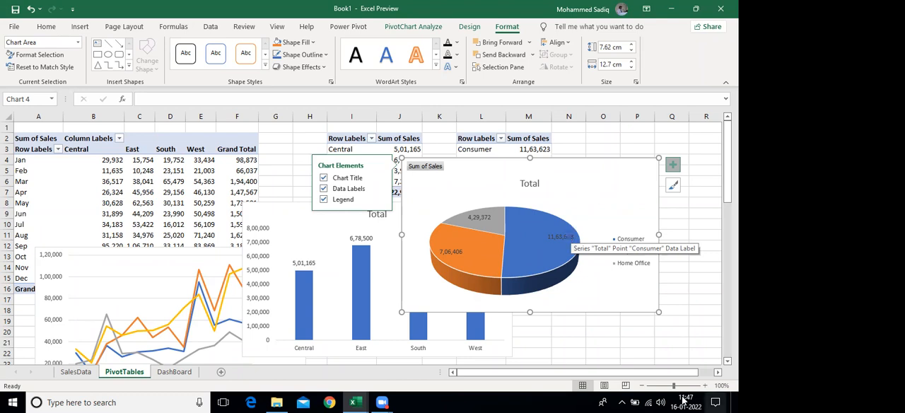
{"action": "left_click", "coordinate": [381, 189]}
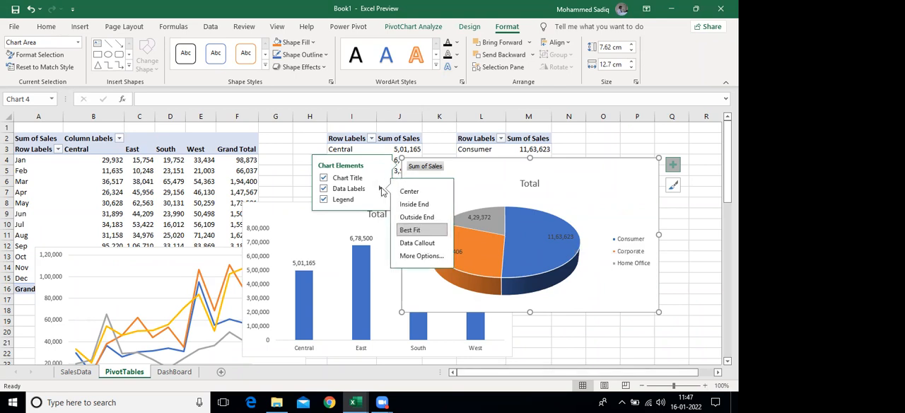
{"action": "left_click", "coordinate": [423, 256]}
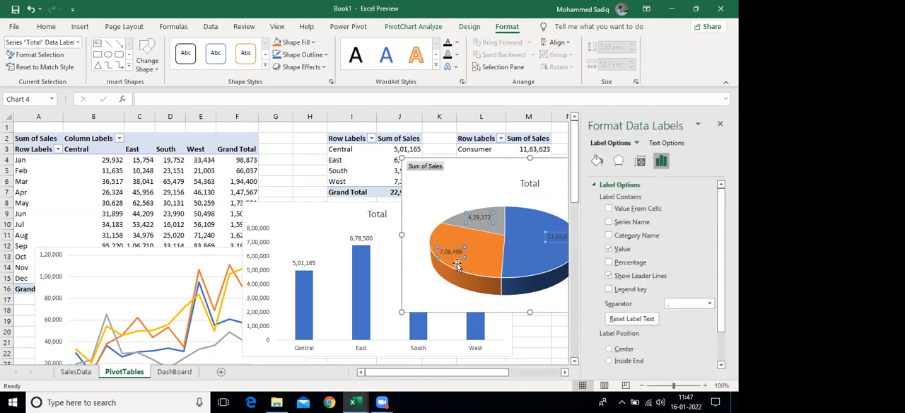
{"action": "left_click", "coordinate": [609, 263]}
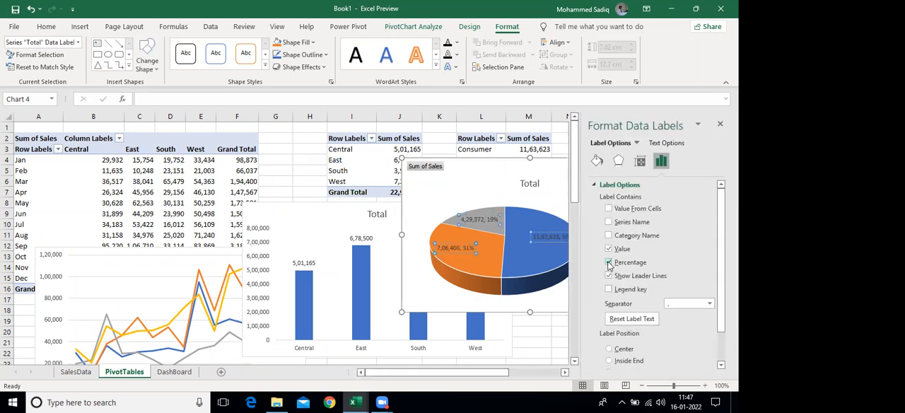
{"action": "left_click", "coordinate": [609, 249]}
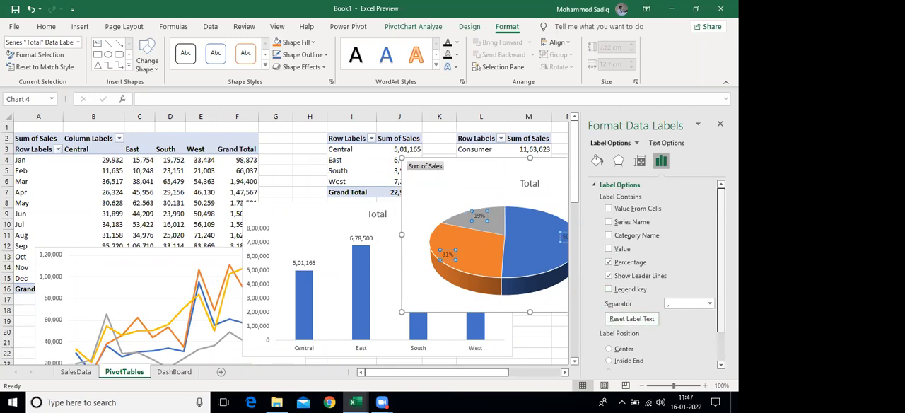
Format the pie chart's data labels as Percentage with 2 decimal places and close the label formatting options
{"action": "scroll", "coordinate": [640, 318], "scroll_direction": "down", "scroll_amount": 2}
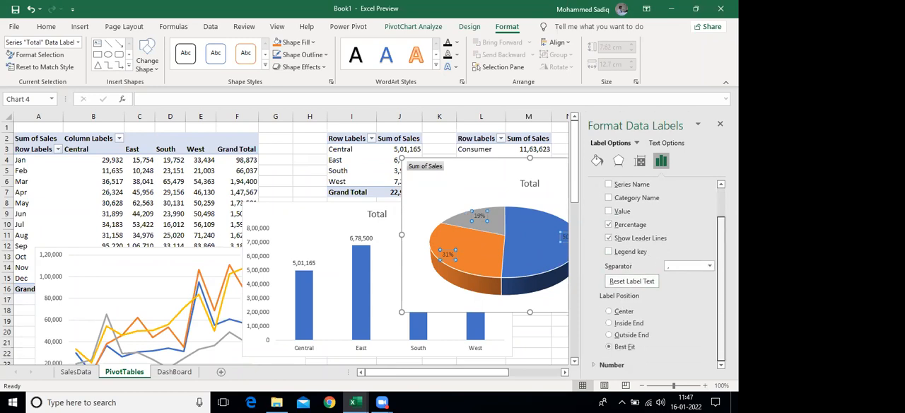
{"action": "left_click", "coordinate": [595, 365]}
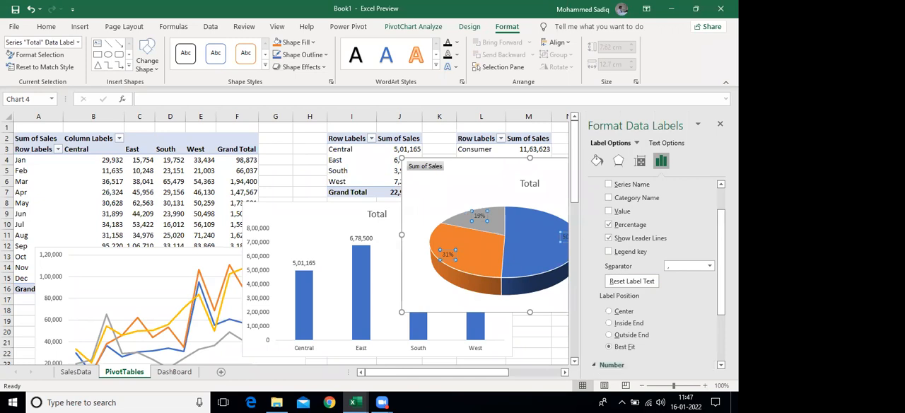
{"action": "scroll", "coordinate": [637, 324], "scroll_direction": "down", "scroll_amount": 3}
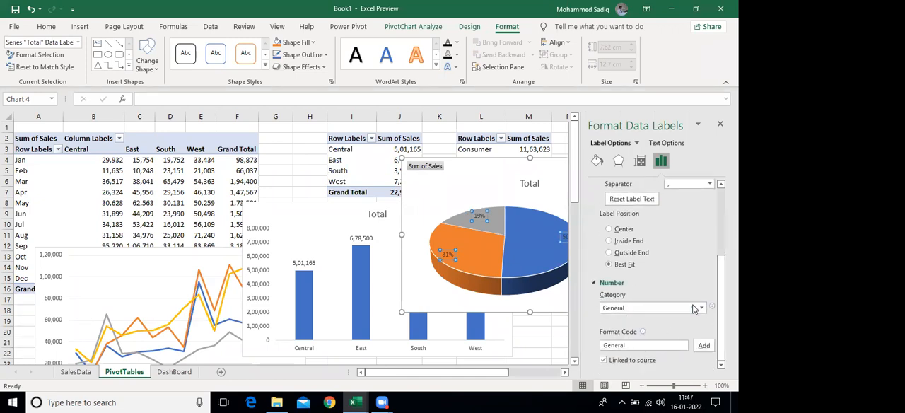
{"action": "left_click", "coordinate": [700, 309]}
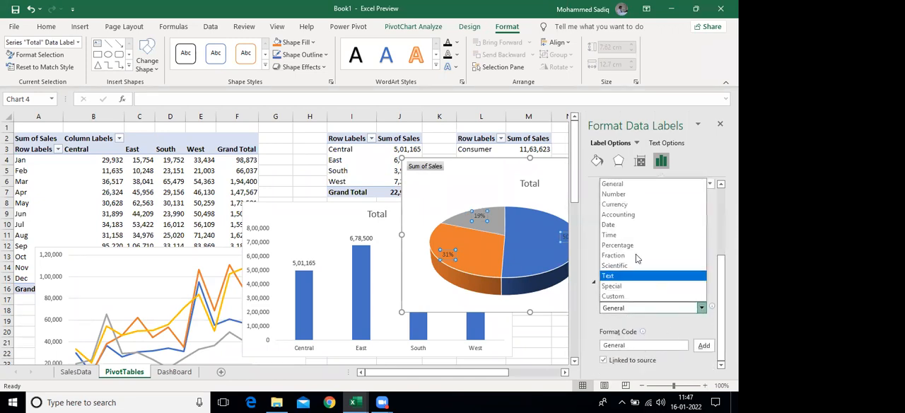
{"action": "left_click", "coordinate": [622, 195]}
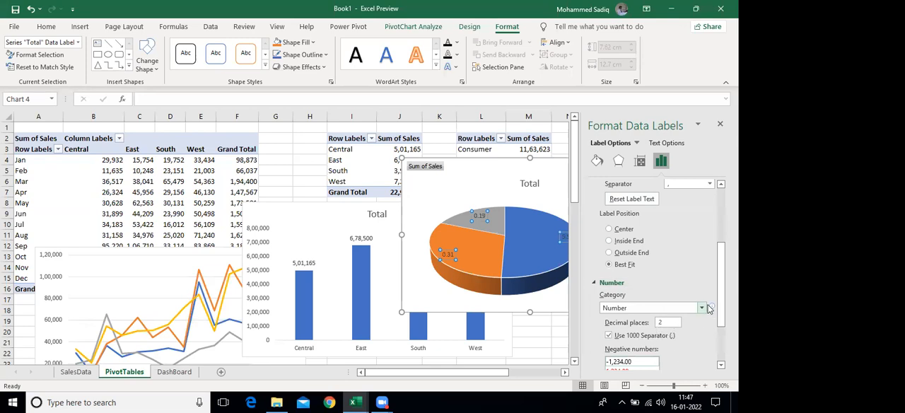
{"action": "scroll", "coordinate": [720, 283], "scroll_direction": "down", "scroll_amount": 3}
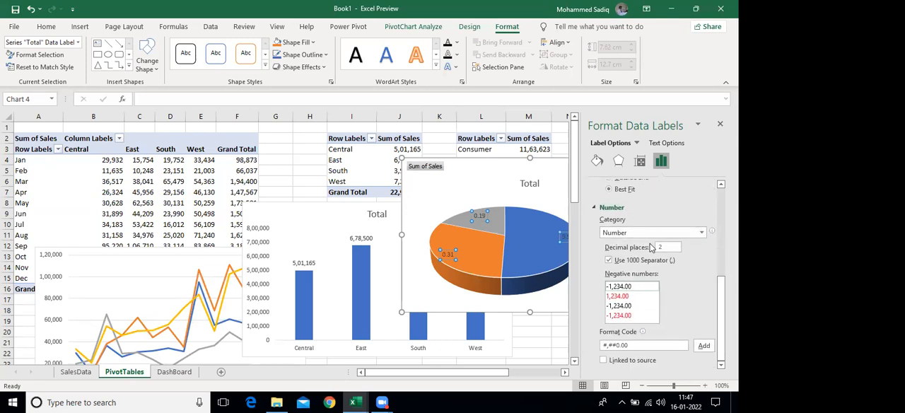
{"action": "left_click", "coordinate": [683, 234]}
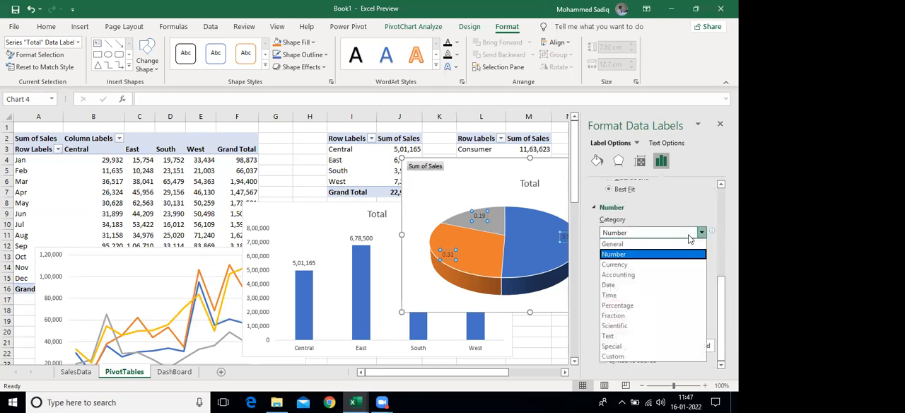
{"action": "left_click", "coordinate": [618, 304]}
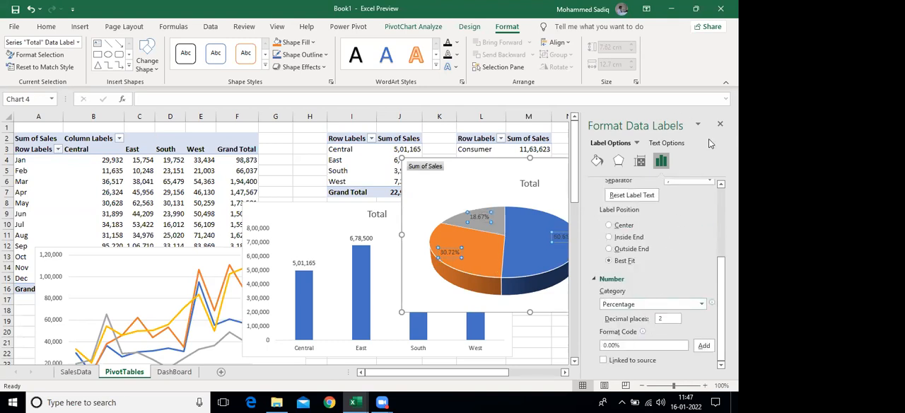
{"action": "left_click", "coordinate": [720, 124]}
{"action": "left_click", "coordinate": [612, 152]}
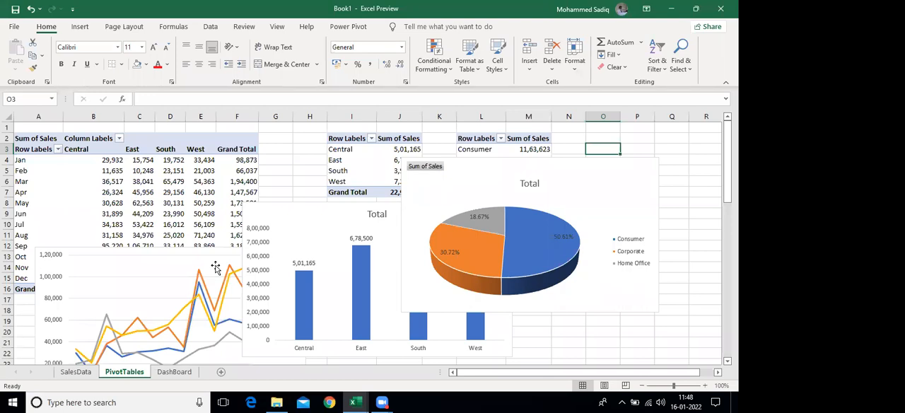
Open the DashBoard sheet and select cell A2
{"action": "left_click", "coordinate": [447, 191]}
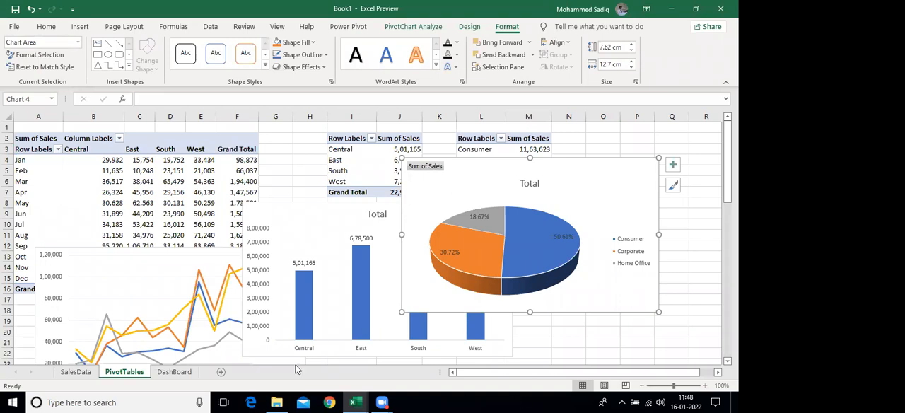
{"action": "left_click", "coordinate": [173, 372]}
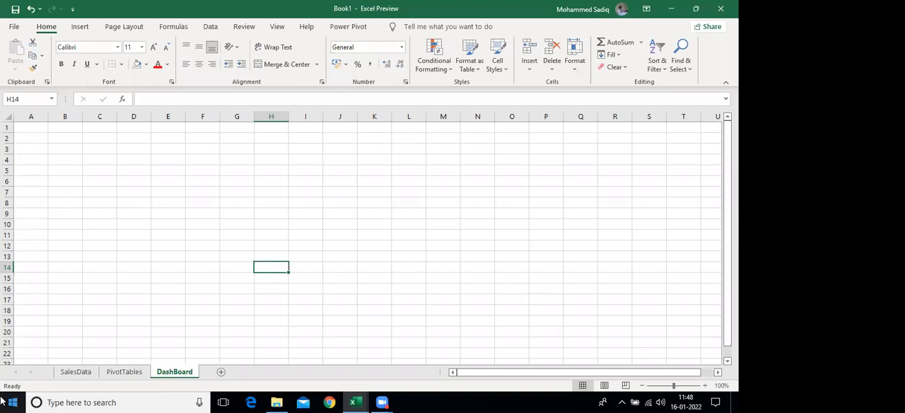
{"action": "left_click", "coordinate": [37, 137]}
{"action": "left_click", "coordinate": [67, 135]}
{"action": "left_click", "coordinate": [38, 137]}
{"action": "left_click", "coordinate": [61, 138]}
{"action": "left_click", "coordinate": [36, 135]}
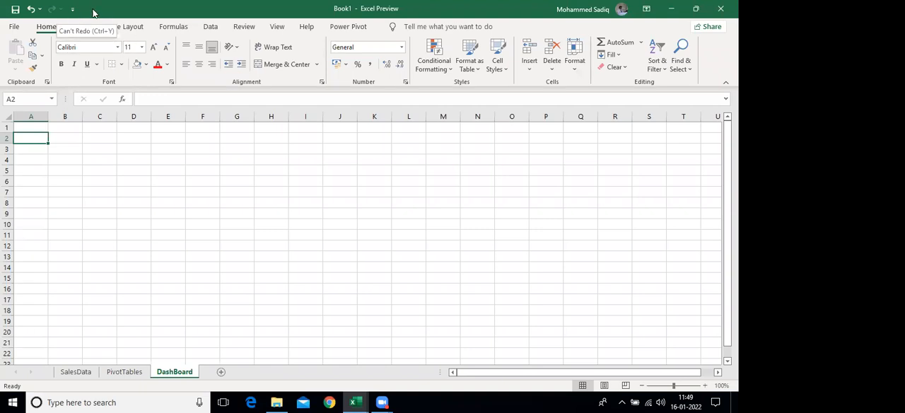
Draw a rounded rectangle about 14.7 cm wide and 10.5 cm high on the DashBoard sheet, from column B row 2 to column J row 21
{"action": "left_click", "coordinate": [80, 27]}
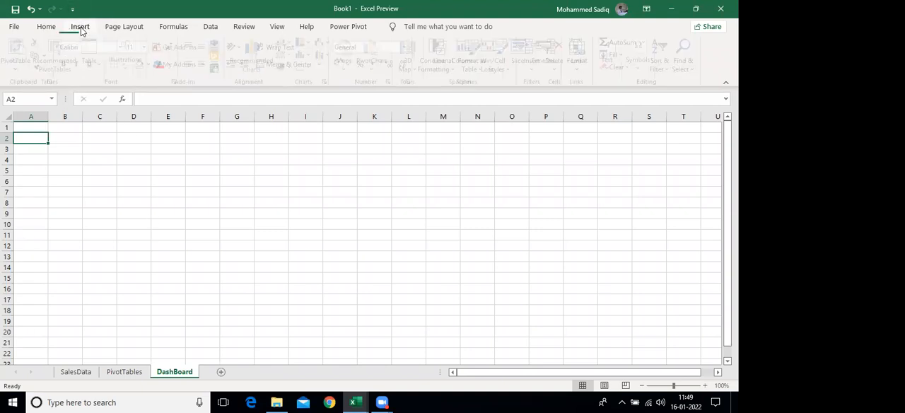
{"action": "left_click", "coordinate": [130, 57]}
{"action": "left_click", "coordinate": [148, 106]}
{"action": "left_click", "coordinate": [192, 150]}
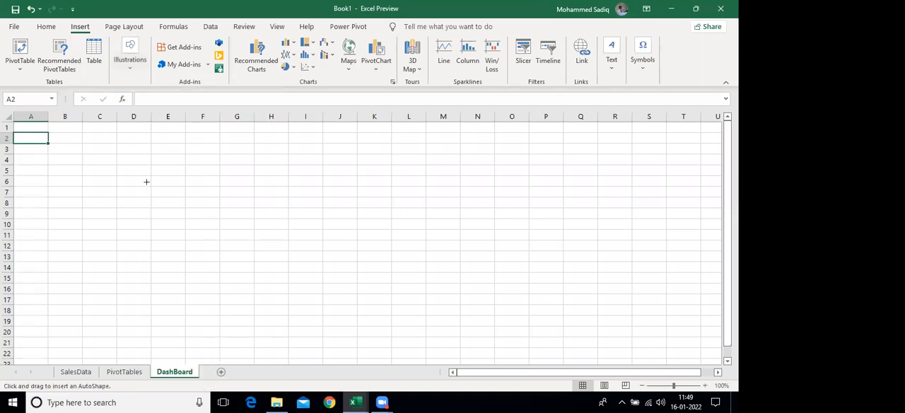
{"action": "left_click_drag", "start_coordinate": [66, 134], "coordinate": [364, 346]}
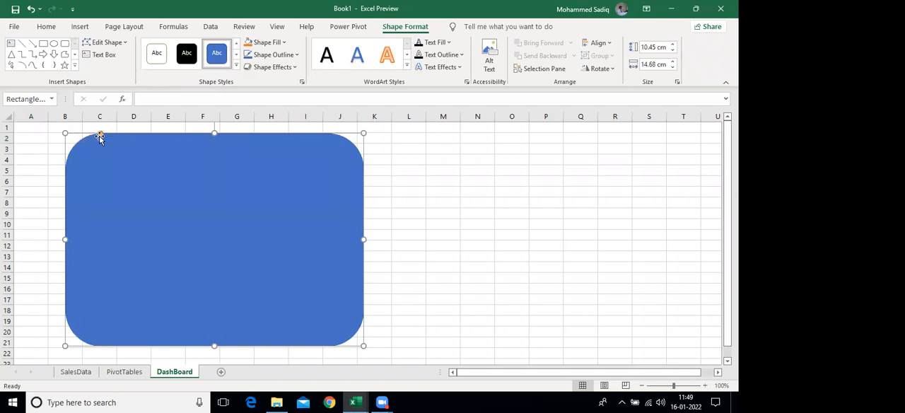
Reduce the rectangle's corner rounding and enlarge the shape up to row 1 and across to the end of column L
{"action": "left_click_drag", "start_coordinate": [101, 132], "coordinate": [80, 134]}
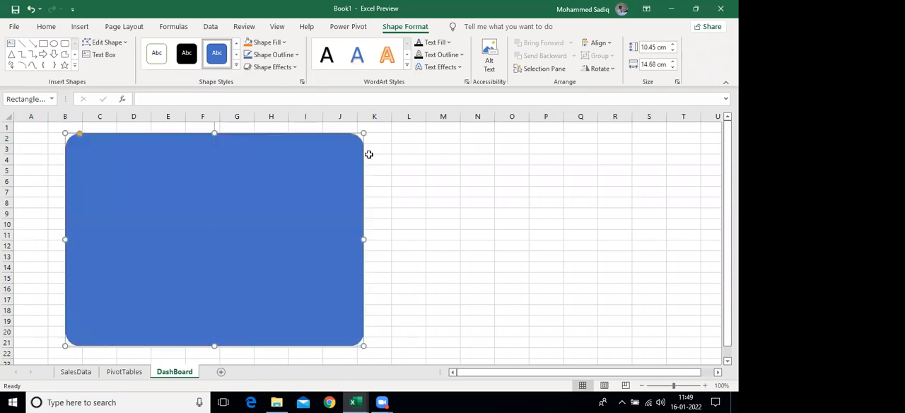
{"action": "left_click_drag", "start_coordinate": [363, 133], "coordinate": [427, 128]}
{"action": "left_click_drag", "start_coordinate": [76, 335], "coordinate": [76, 335]}
Select the line, column and pie PivotCharts together on the PivotTables sheet and copy them
{"action": "left_click", "coordinate": [125, 371]}
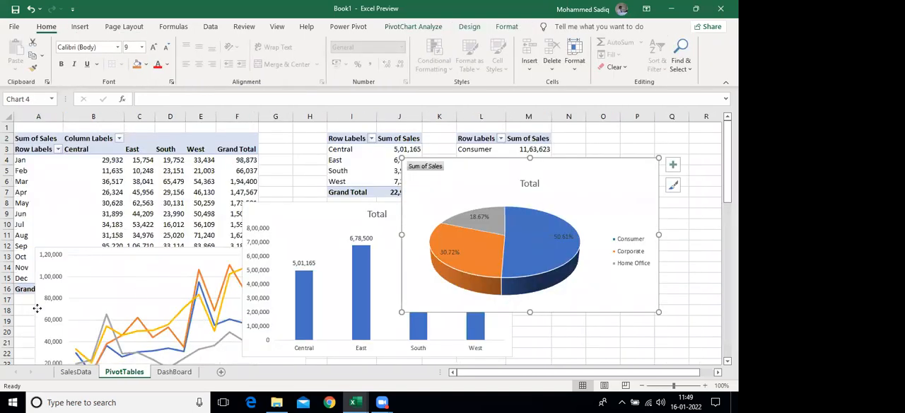
{"action": "left_click", "coordinate": [286, 232], "text": "ctrl"}
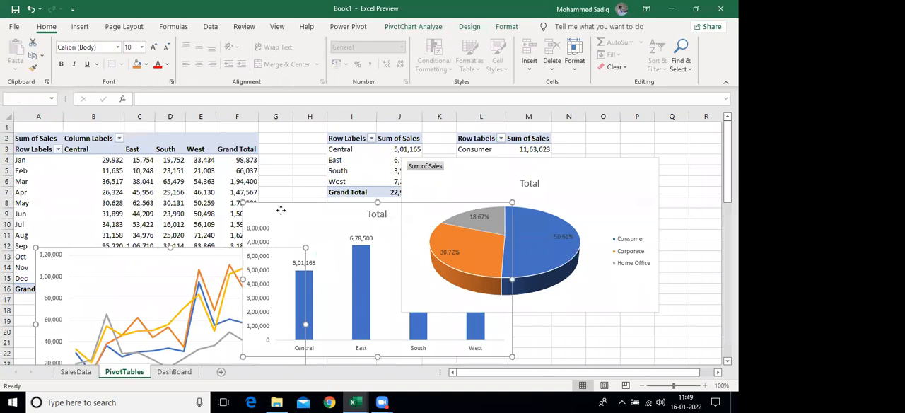
{"action": "left_click", "coordinate": [608, 170], "text": "ctrl"}
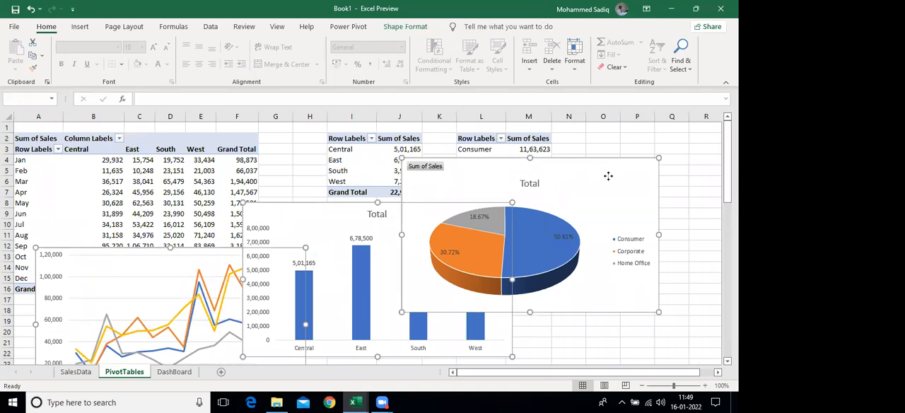
{"action": "key", "text": "ctrl+c"}
Paste the copied charts onto the DashBoard sheet at cell Q14, beside the blue rectangle
{"action": "left_click", "coordinate": [174, 371]}
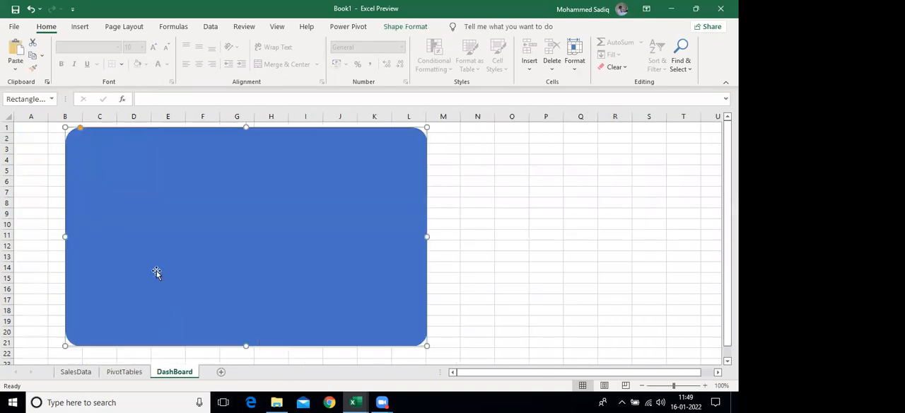
{"action": "left_click", "coordinate": [569, 263]}
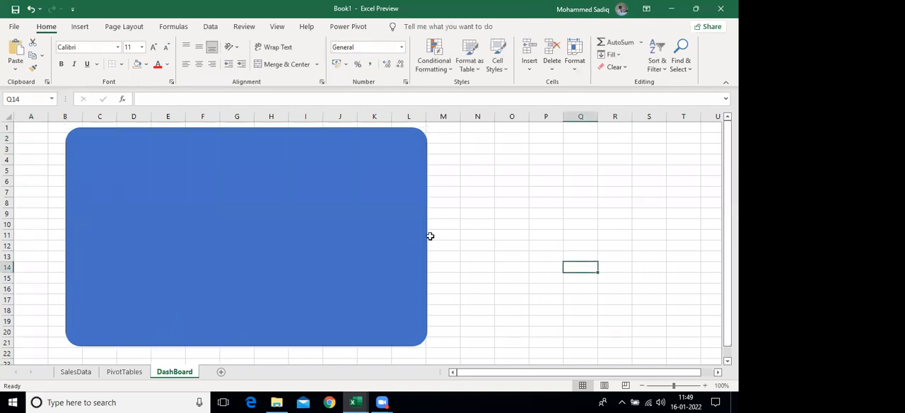
{"action": "key", "text": "ctrl+v"}
{"action": "left_click", "coordinate": [456, 205]}
{"action": "right_click", "coordinate": [456, 207]}
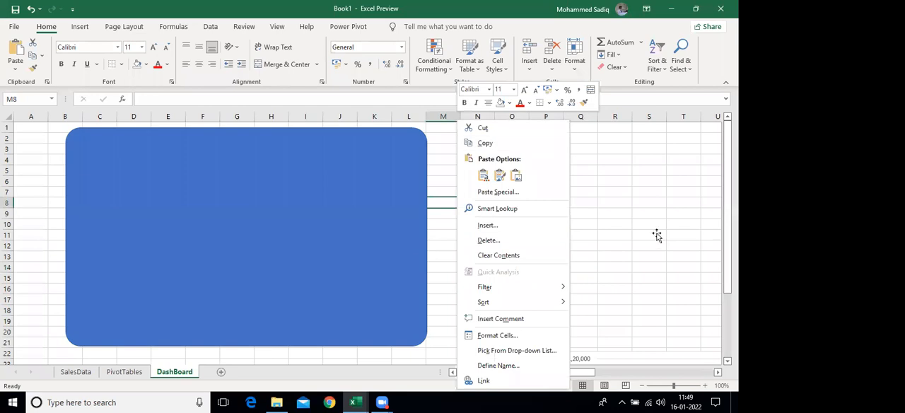
{"action": "key", "text": "Escape"}
Deselect the group of charts on the PivotTables sheet and copy only the pie PivotChart
{"action": "left_click", "coordinate": [124, 372]}
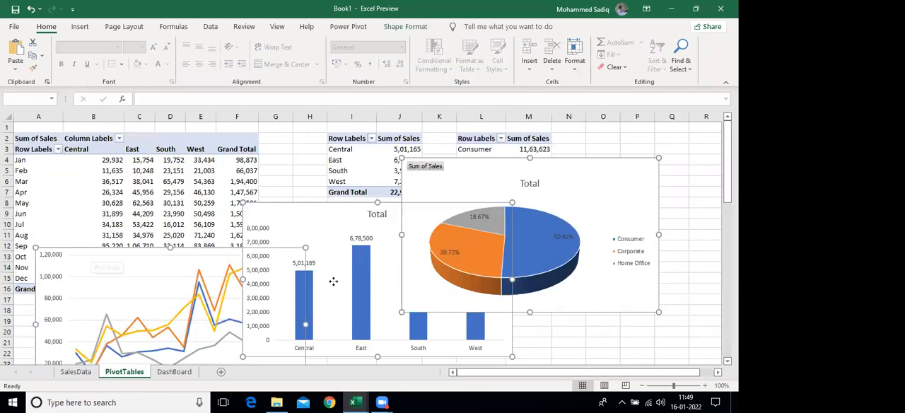
{"action": "left_click", "coordinate": [676, 172]}
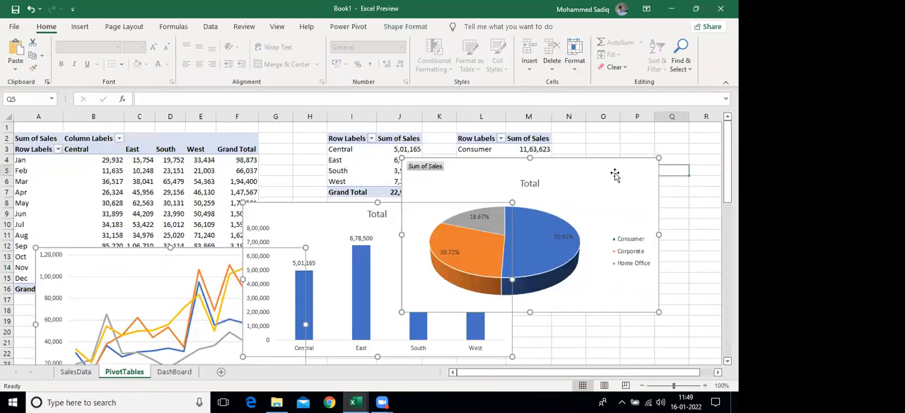
{"action": "left_click", "coordinate": [614, 175]}
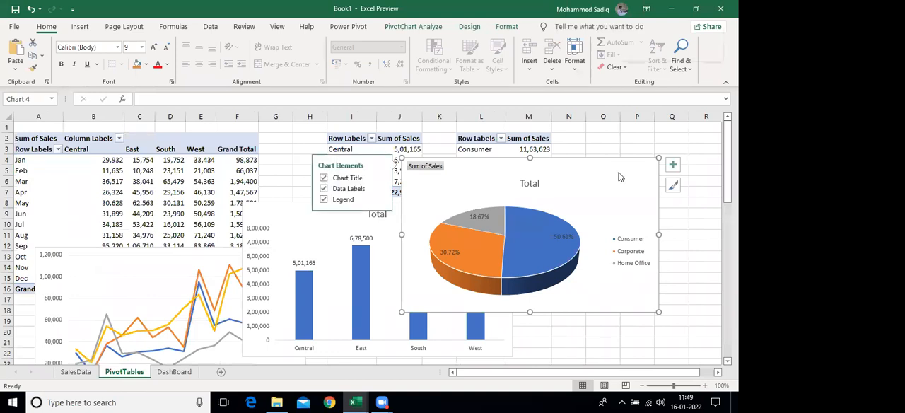
{"action": "right_click", "coordinate": [619, 175]}
{"action": "key", "text": "Escape"}
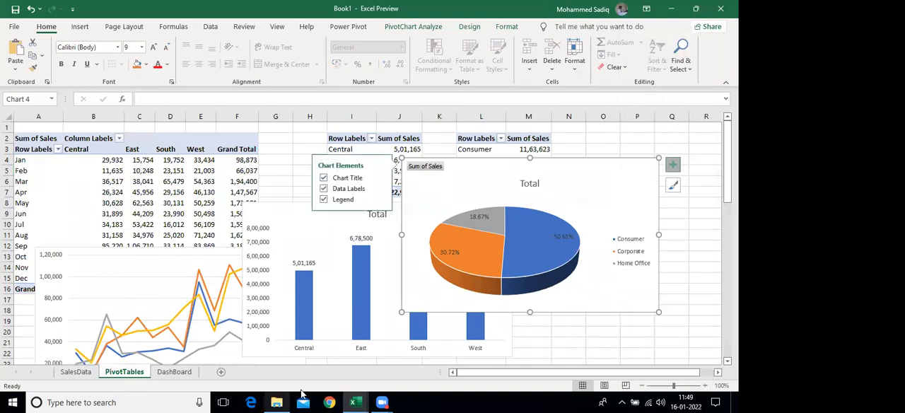
Paste the pie chart onto the DashBoard sheet, shrink it and place it inside the blue rectangle over about C4 to G10
{"action": "left_click", "coordinate": [174, 371]}
{"action": "left_click", "coordinate": [134, 194]}
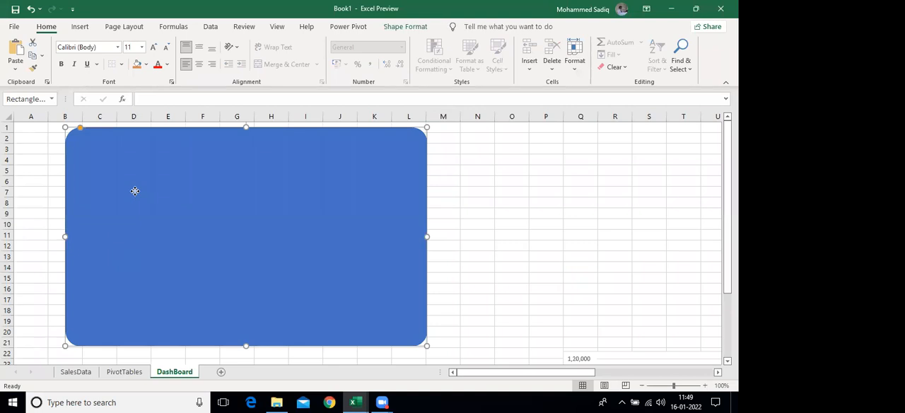
{"action": "right_click", "coordinate": [134, 193]}
{"action": "left_click", "coordinate": [163, 189]}
{"action": "left_click_drag", "start_coordinate": [324, 284], "coordinate": [212, 202]}
{"action": "left_click_drag", "start_coordinate": [175, 149], "coordinate": [216, 179]}
Hide all field buttons on the dashboard's pie chart, enlarge it and move it over about B2 to F10 in the blue rectangle
{"action": "right_click", "coordinate": [122, 168]}
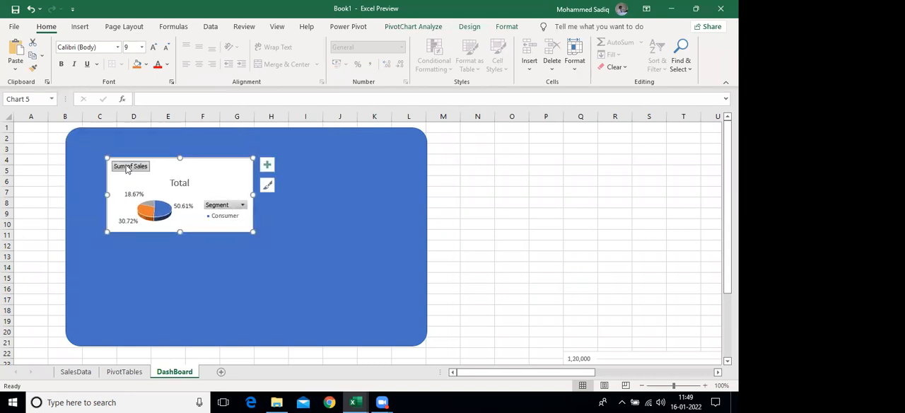
{"action": "left_click", "coordinate": [195, 286]}
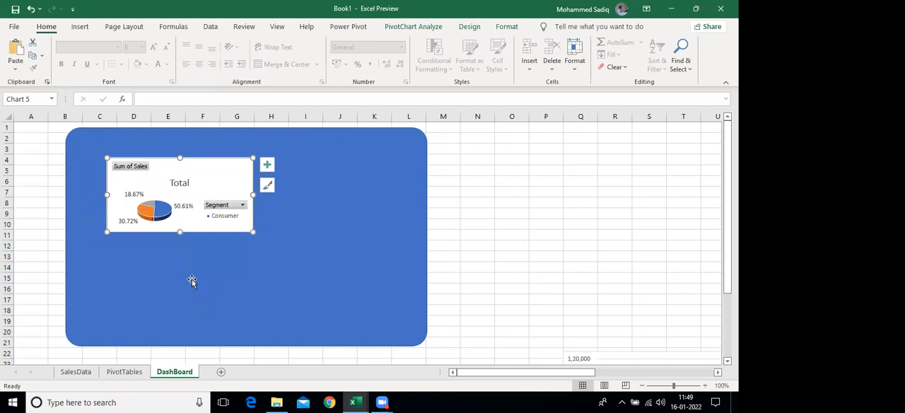
{"action": "left_click_drag", "start_coordinate": [253, 232], "coordinate": [260, 246]}
{"action": "left_click_drag", "start_coordinate": [233, 176], "coordinate": [192, 154]}
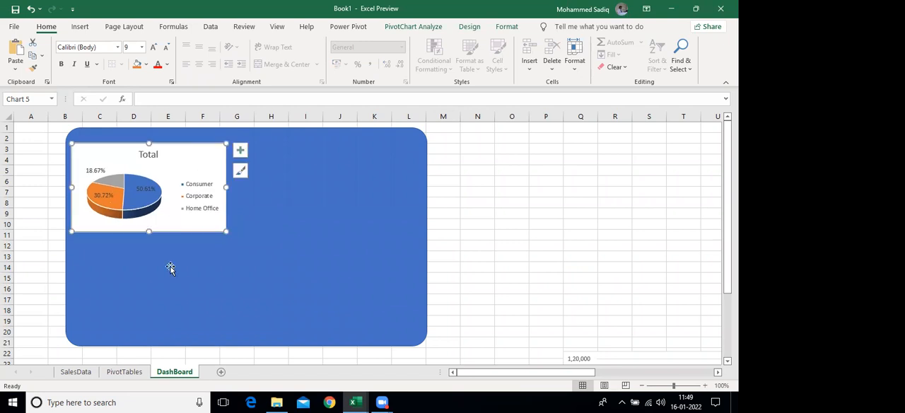
Remove the pie PivotChart from the PivotTables sheet and change the column chart's title to "Region Wise Sales"
{"action": "left_click", "coordinate": [113, 374]}
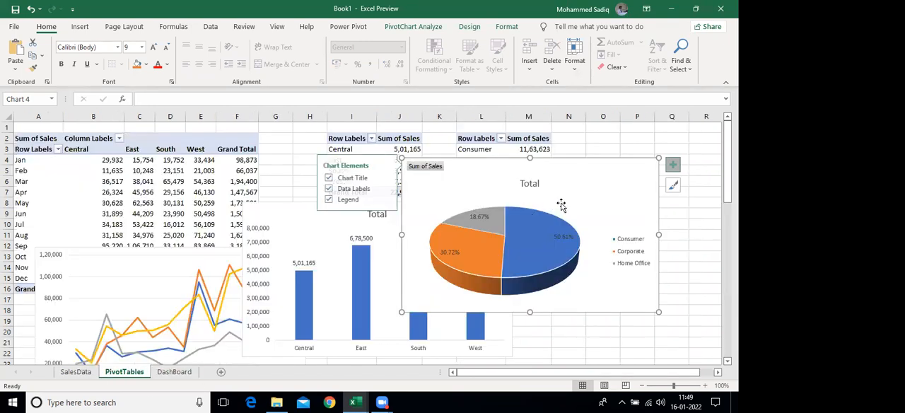
{"action": "key", "text": "Delete"}
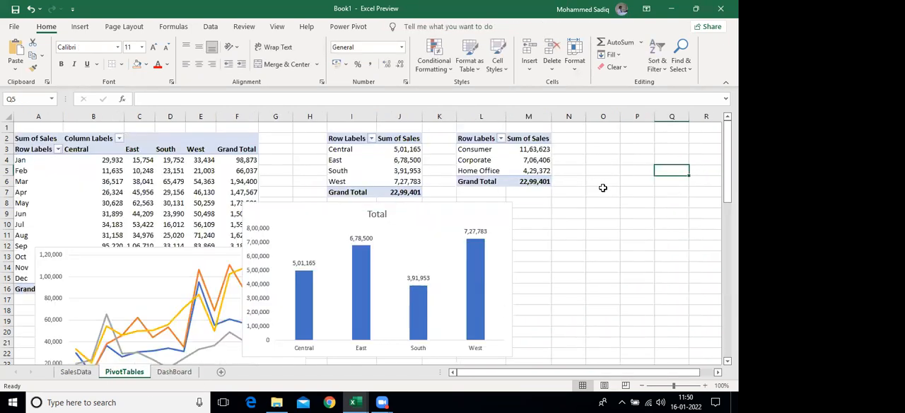
{"action": "left_click", "coordinate": [378, 215]}
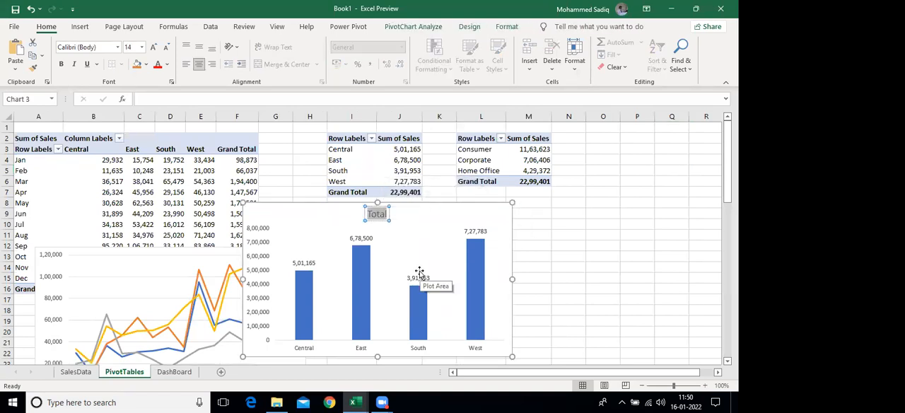
{"action": "key", "text": "Delete"}
{"action": "type", "text": "Reg"}
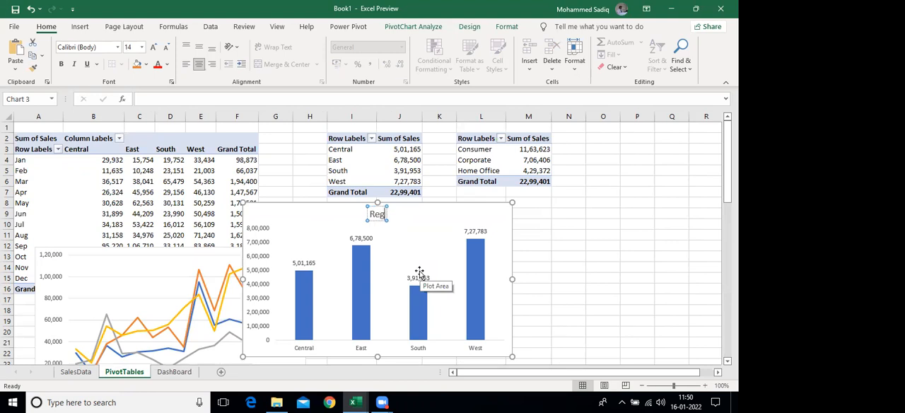
{"action": "type", "text": "ion Wise"}
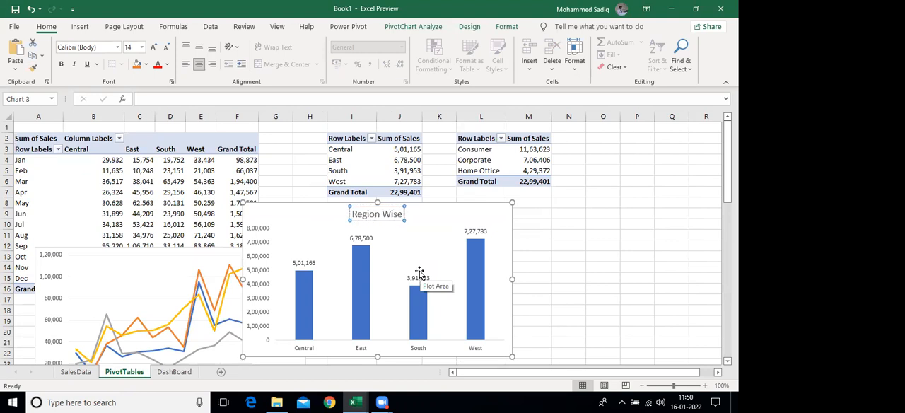
{"action": "type", "text": " Sales"}
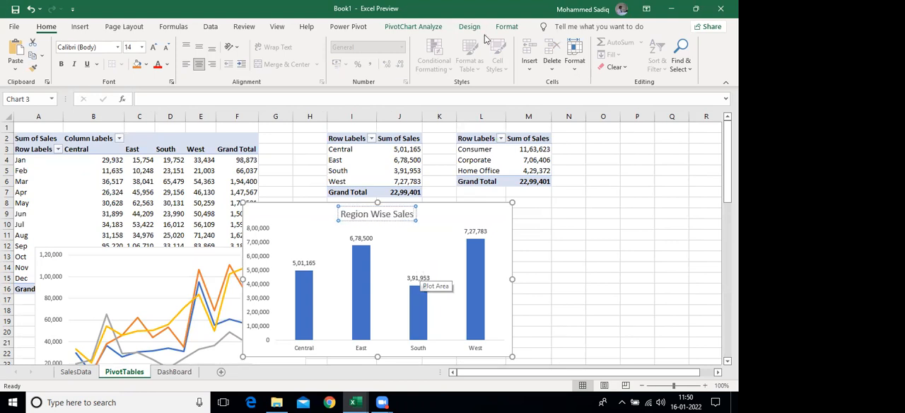
{"action": "left_click", "coordinate": [645, 288]}
Cut the column chart, paste it onto the DashBoard sheet, shrink it and place it beside the pie chart over about G2 to L11
{"action": "left_click", "coordinate": [446, 205]}
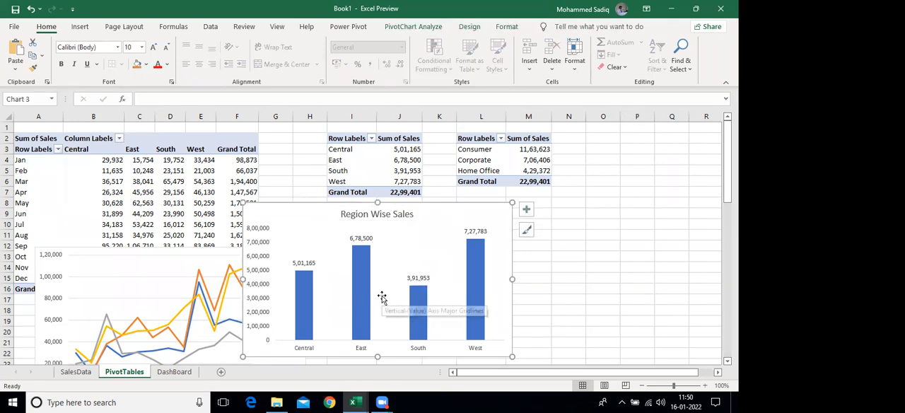
{"action": "key", "text": "Delete"}
{"action": "left_click", "coordinate": [192, 373]}
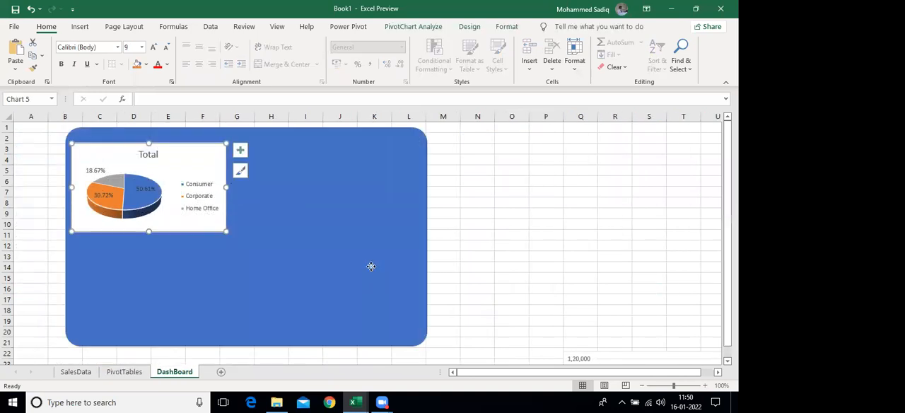
{"action": "left_click", "coordinate": [369, 272]}
{"action": "key", "text": "ctrl+v"}
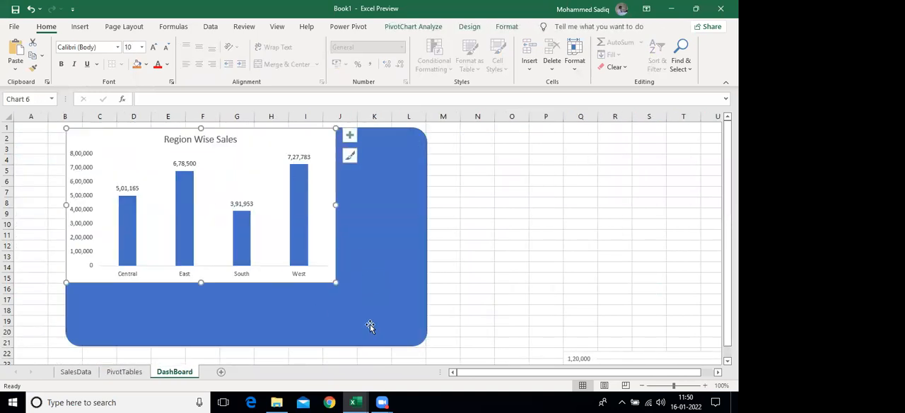
{"action": "left_click_drag", "start_coordinate": [335, 282], "coordinate": [251, 228]}
{"action": "left_click_drag", "start_coordinate": [216, 139], "coordinate": [385, 140]}
Change the title of the pie chart on the dashboard to "Segment Wise Sales"
{"action": "left_click", "coordinate": [149, 157]}
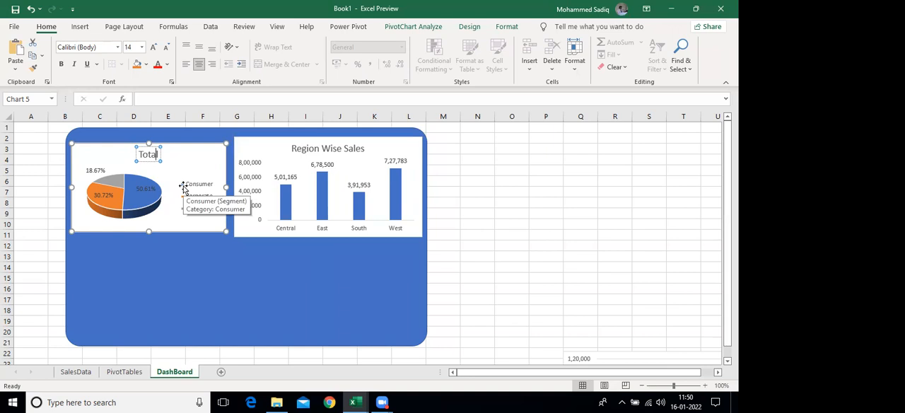
{"action": "key", "text": "ctrl+a"}
{"action": "type", "text": "Segment"}
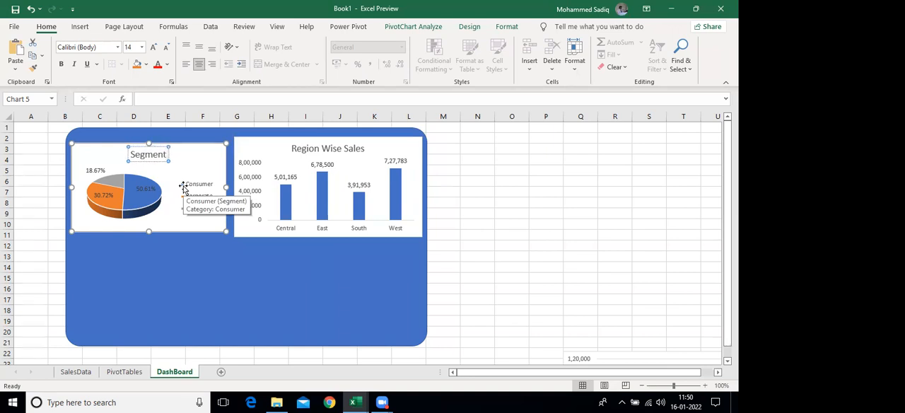
{"action": "type", "text": " Wise Sales"}
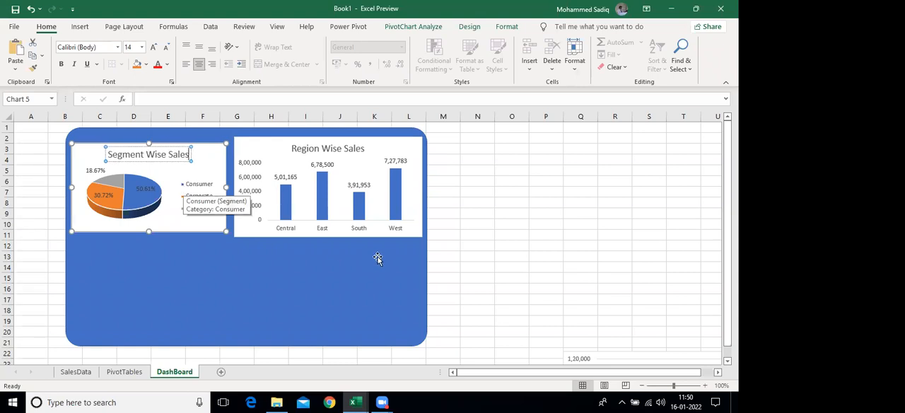
{"action": "left_click", "coordinate": [521, 234]}
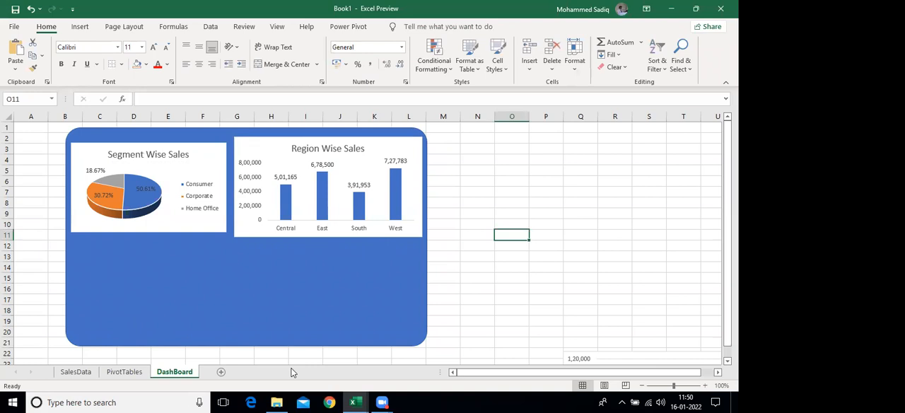
Transfer the line PivotChart from the PivotTables sheet to the DashBoard sheet and position it below the pie and column charts
{"action": "left_click", "coordinate": [84, 375]}
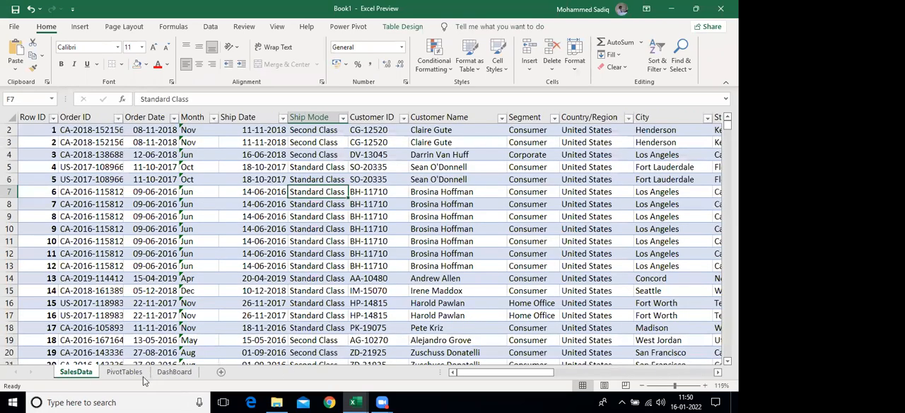
{"action": "left_click", "coordinate": [132, 372]}
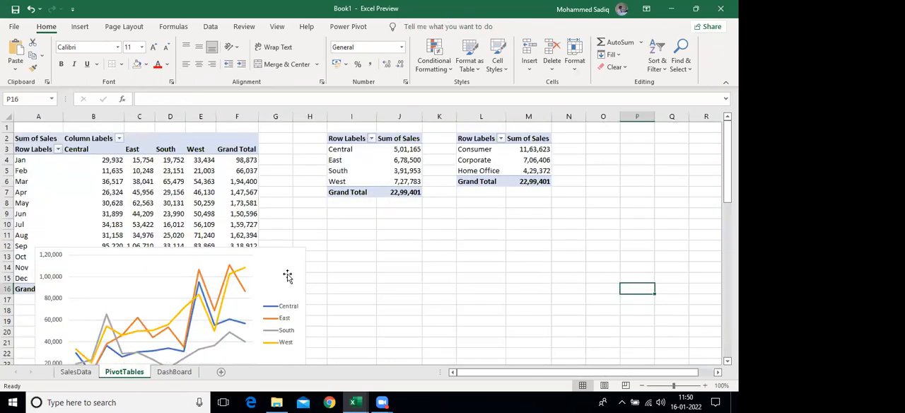
{"action": "left_click", "coordinate": [294, 307]}
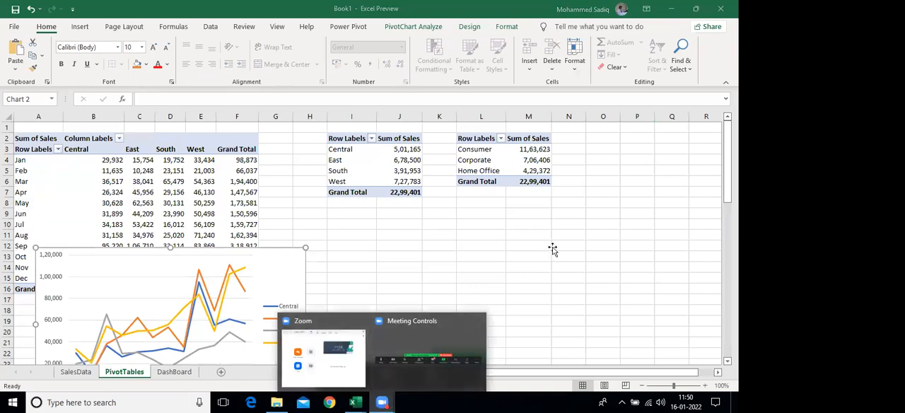
{"action": "left_click", "coordinate": [174, 371]}
{"action": "left_click", "coordinate": [176, 293]}
{"action": "left_click", "coordinate": [513, 297]}
{"action": "key", "text": "ctrl+v"}
{"action": "left_click_drag", "start_coordinate": [542, 287], "coordinate": [161, 238]}
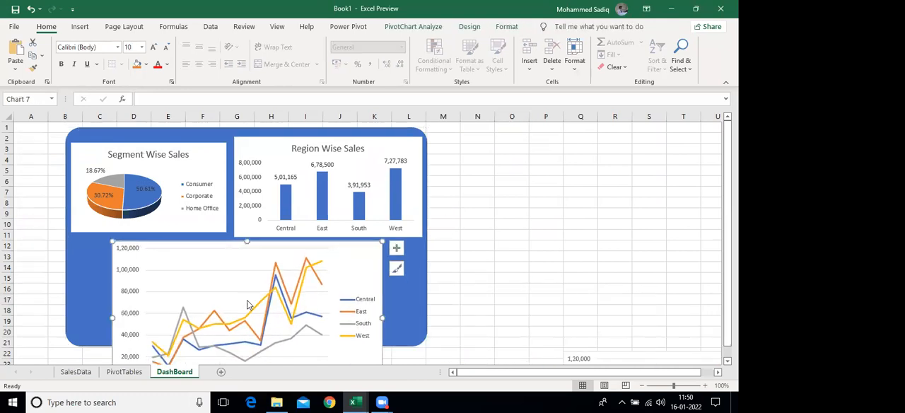
Resize the line chart to fit the lower part of the blue rectangle, over about B12 to L20
{"action": "scroll", "coordinate": [247, 305], "scroll_direction": "down", "scroll_amount": 2}
{"action": "left_click_drag", "start_coordinate": [382, 332], "coordinate": [410, 270]}
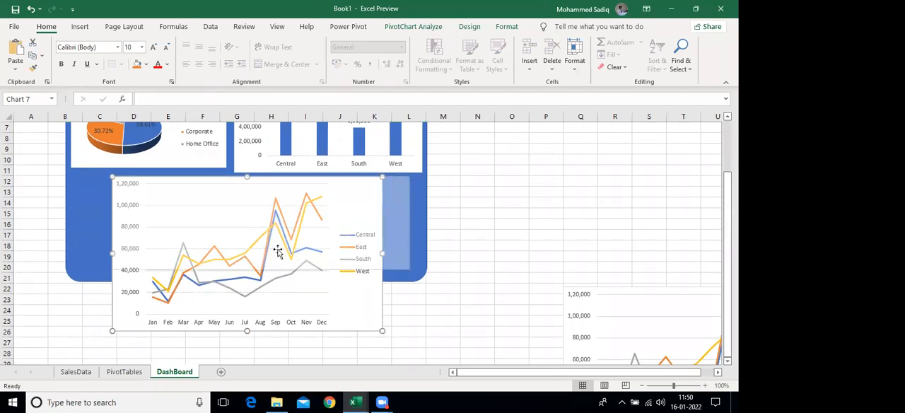
{"action": "left_click_drag", "start_coordinate": [87, 223], "coordinate": [80, 223]}
{"action": "left_click_drag", "start_coordinate": [244, 269], "coordinate": [245, 275]}
{"action": "left_click", "coordinate": [505, 248]}
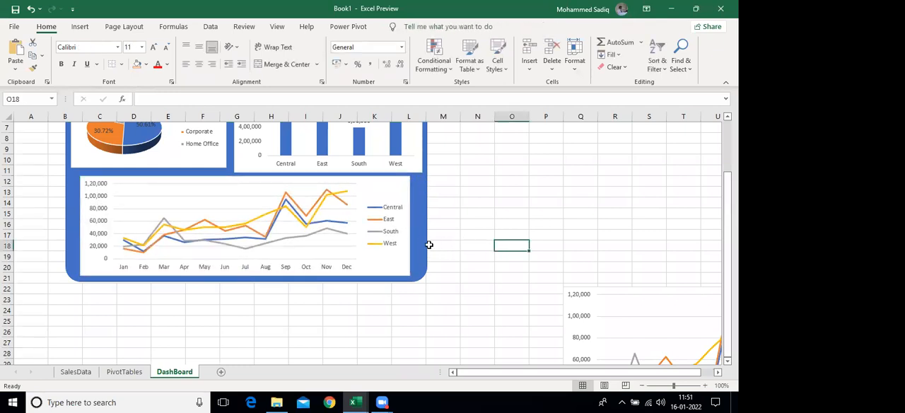
{"action": "scroll", "coordinate": [429, 241], "scroll_direction": "up", "scroll_amount": 2}
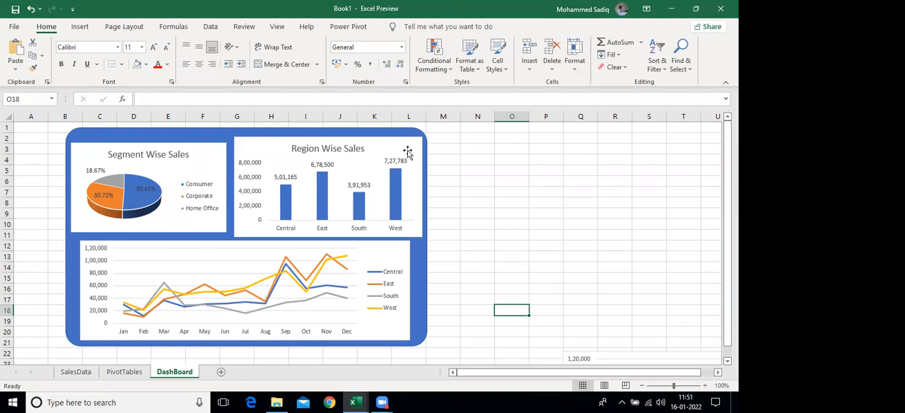
Insert slicers for Month, Segment and Region from the line chart on the dashboard
{"action": "left_click", "coordinate": [367, 256]}
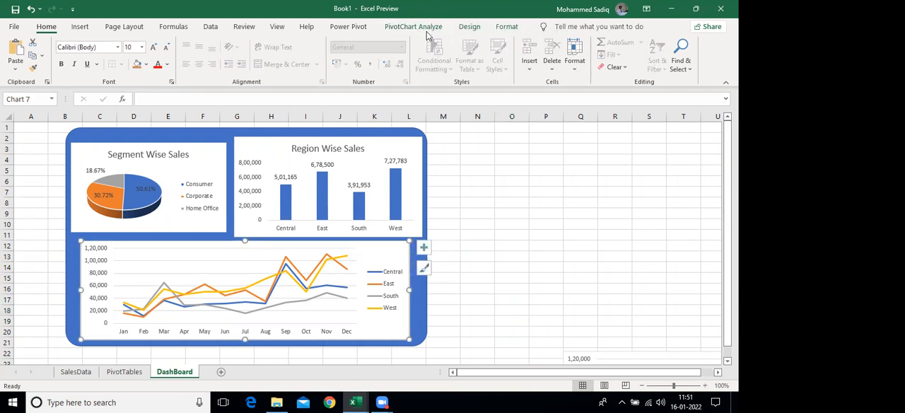
{"action": "left_click", "coordinate": [424, 27]}
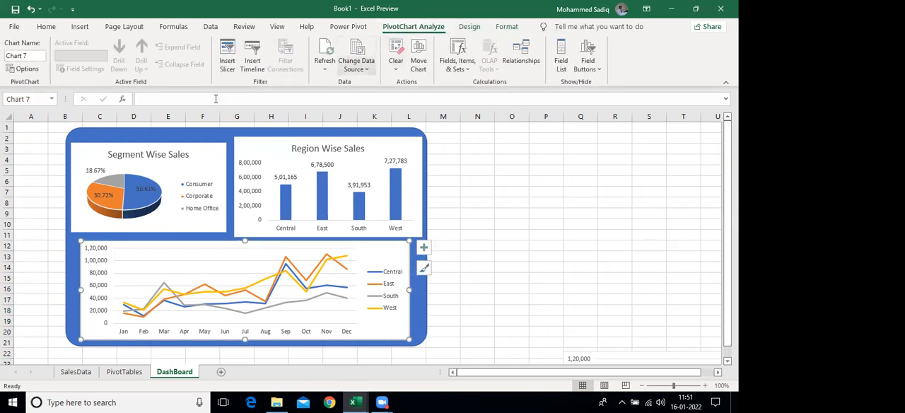
{"action": "left_click", "coordinate": [229, 56]}
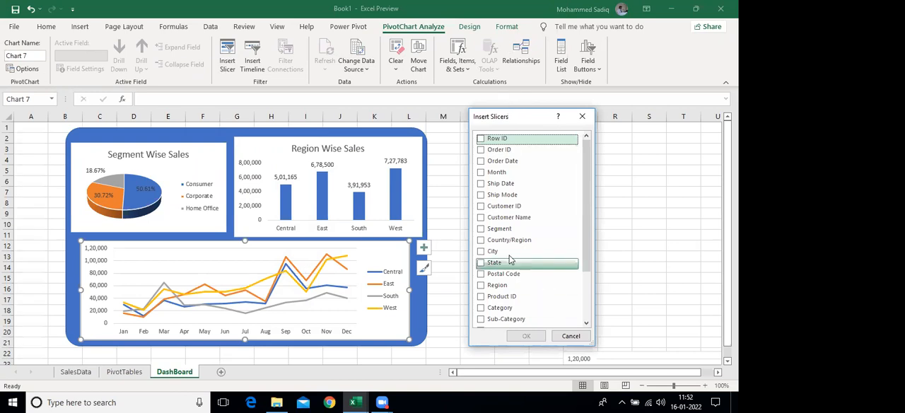
{"action": "left_click", "coordinate": [481, 230]}
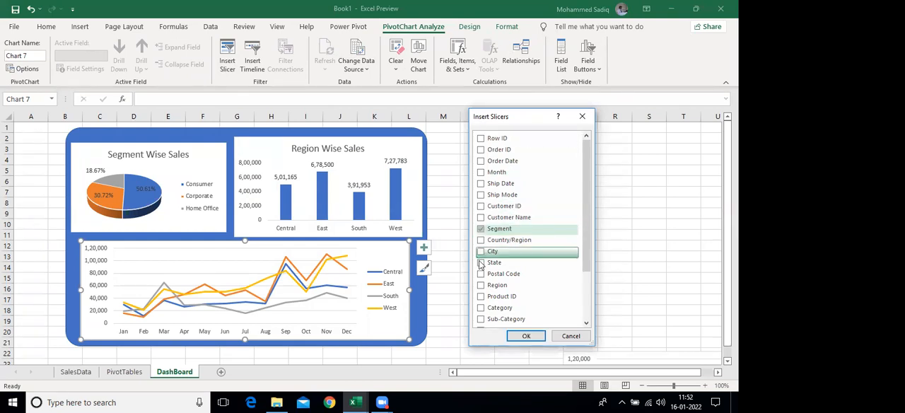
{"action": "left_click", "coordinate": [481, 285]}
{"action": "scroll", "coordinate": [515, 283], "scroll_direction": "down", "scroll_amount": 2}
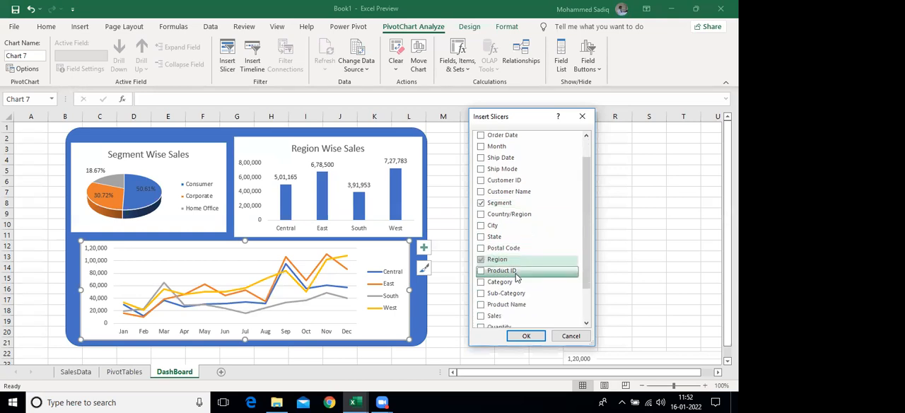
{"action": "scroll", "coordinate": [514, 233], "scroll_direction": "up", "scroll_amount": 2}
{"action": "left_click", "coordinate": [494, 154]}
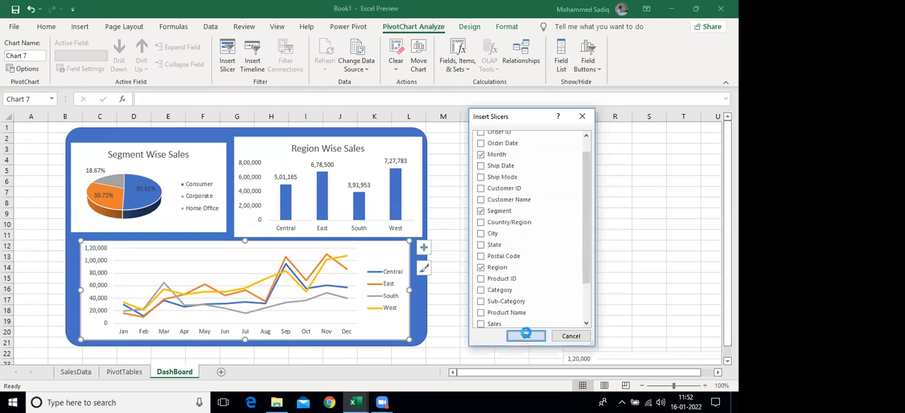
{"action": "left_click", "coordinate": [526, 336]}
Spread the slicers over the empty cells beside the charts, with Month near N4, Segment near Q2 and Region near Q9
{"action": "left_click_drag", "start_coordinate": [347, 146], "coordinate": [516, 140]}
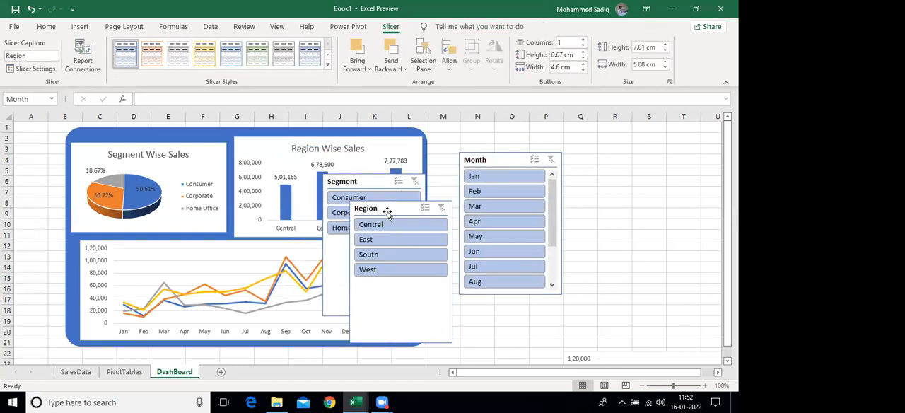
{"action": "left_click_drag", "start_coordinate": [372, 185], "coordinate": [628, 144]}
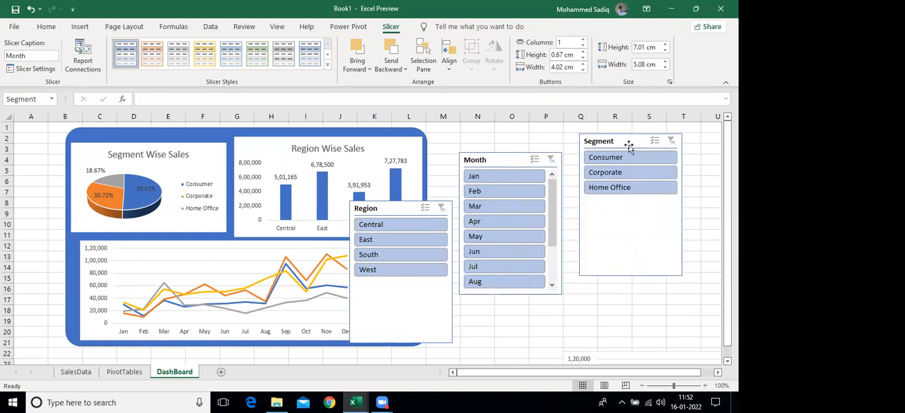
{"action": "left_click_drag", "start_coordinate": [405, 213], "coordinate": [629, 220]}
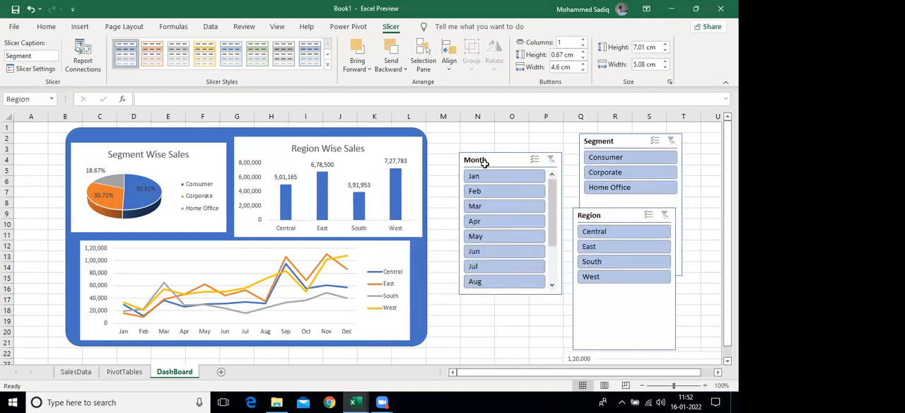
Move the Month slicer next to the blue rectangle at about M2, set it to 2 columns and shorten it to fit its buttons
{"action": "left_click_drag", "start_coordinate": [494, 160], "coordinate": [471, 143]}
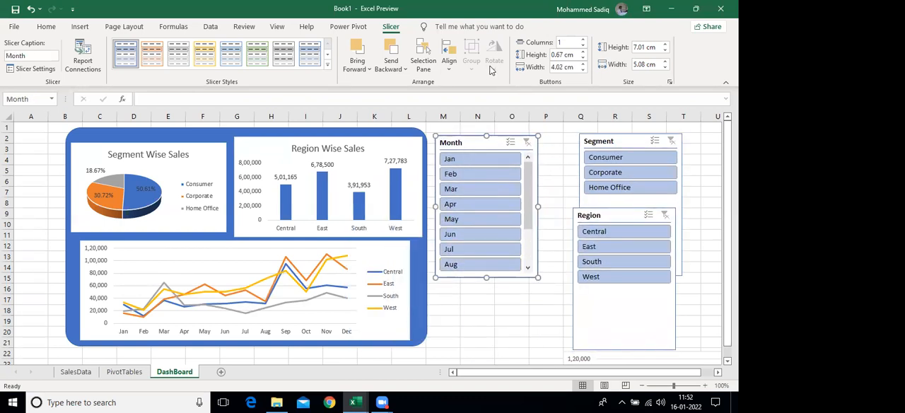
{"action": "left_click", "coordinate": [582, 40]}
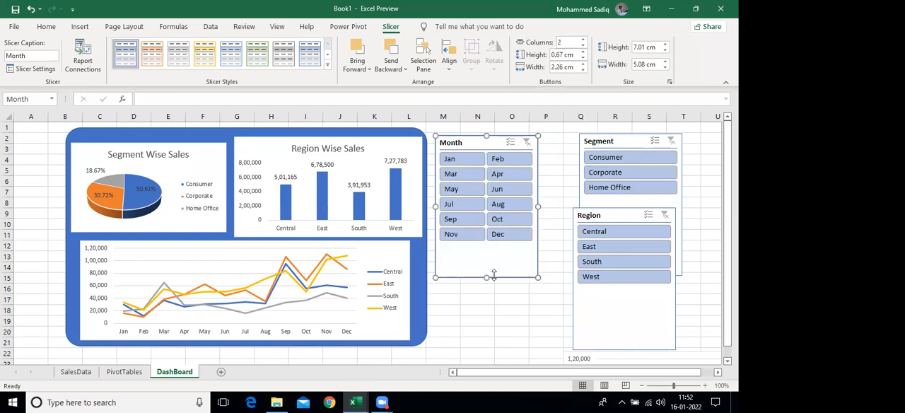
{"action": "left_click_drag", "start_coordinate": [486, 277], "coordinate": [486, 249]}
Set the Segment slicer to 3 columns, move it near P1 and resize it to about 2.25 cm high and 7.06 cm wide
{"action": "left_click_drag", "start_coordinate": [603, 147], "coordinate": [478, 265]}
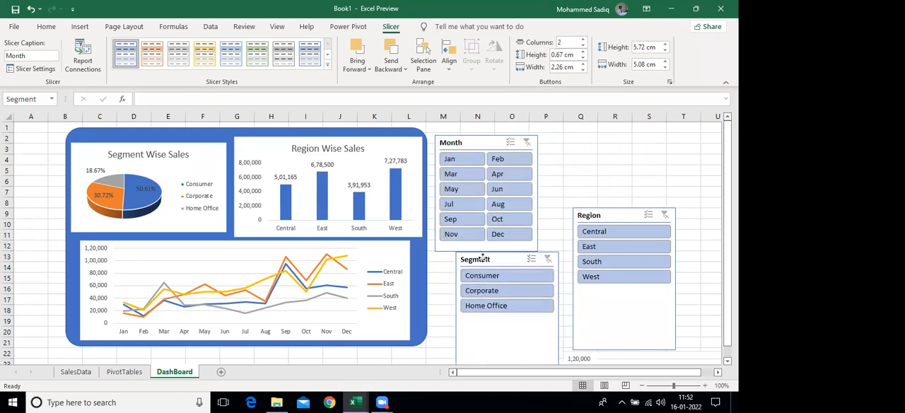
{"action": "left_click", "coordinate": [582, 40]}
{"action": "left_click", "coordinate": [583, 40]}
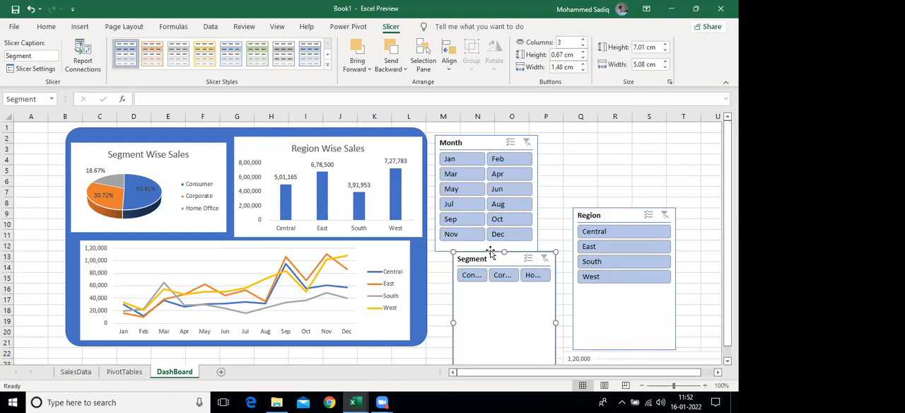
{"action": "left_click_drag", "start_coordinate": [494, 252], "coordinate": [590, 126]}
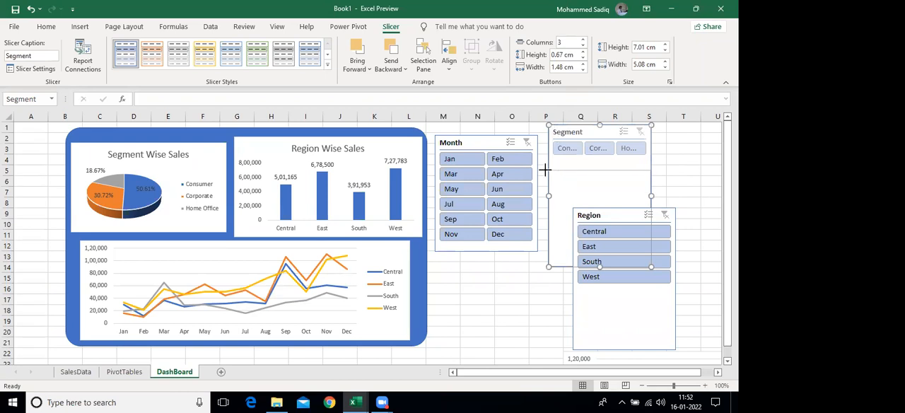
{"action": "left_click_drag", "start_coordinate": [545, 170], "coordinate": [544, 170]}
{"action": "left_click_drag", "start_coordinate": [657, 146], "coordinate": [691, 146]}
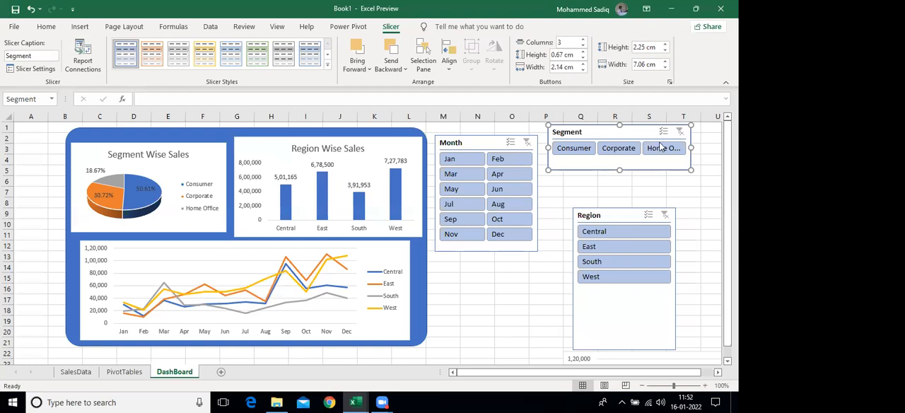
Lower the Month slicer to about M6, place Segment above it at M1 and widen it until Home Office fits its button
{"action": "left_click_drag", "start_coordinate": [479, 142], "coordinate": [483, 186]}
{"action": "left_click_drag", "start_coordinate": [580, 134], "coordinate": [472, 133]}
{"action": "left_click_drag", "start_coordinate": [584, 146], "coordinate": [605, 147]}
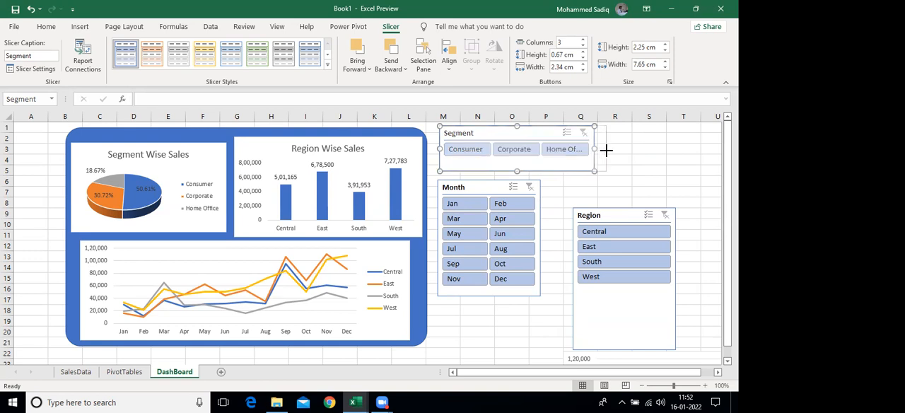
Lower the Month slicer to about M10, place Region directly under Segment at about M5 and set it to 4 columns
{"action": "left_click_drag", "start_coordinate": [476, 197], "coordinate": [475, 267]}
{"action": "left_click", "coordinate": [587, 212]}
{"action": "left_click_drag", "start_coordinate": [586, 212], "coordinate": [453, 177]}
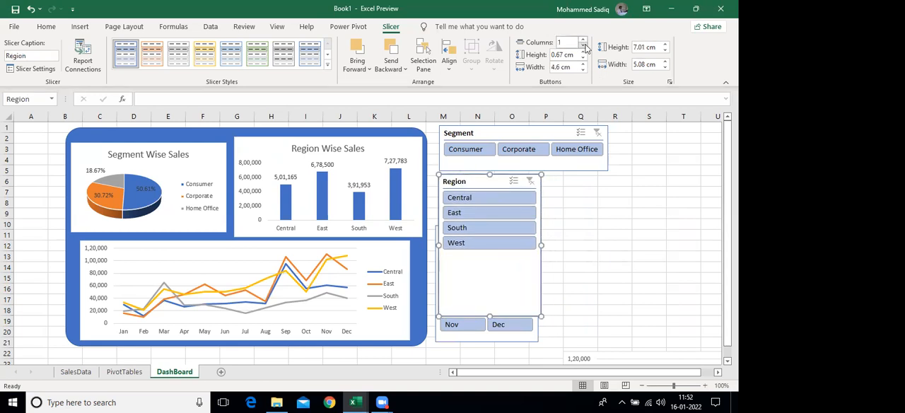
{"action": "left_click", "coordinate": [583, 40]}
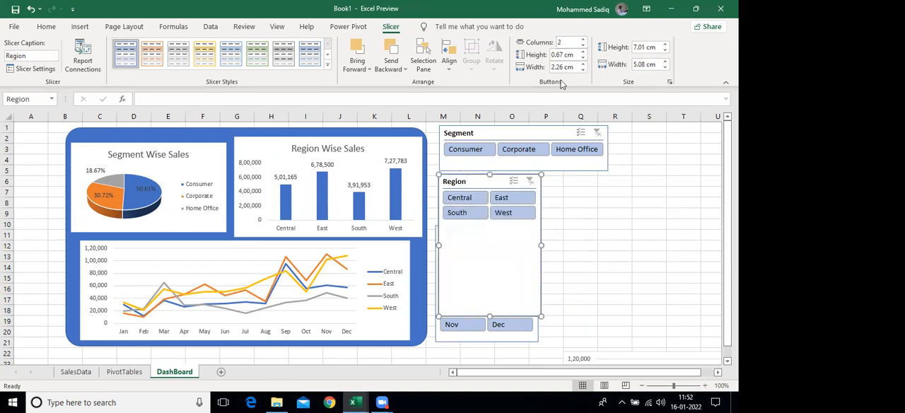
{"action": "left_click", "coordinate": [581, 41]}
{"action": "left_click", "coordinate": [582, 40]}
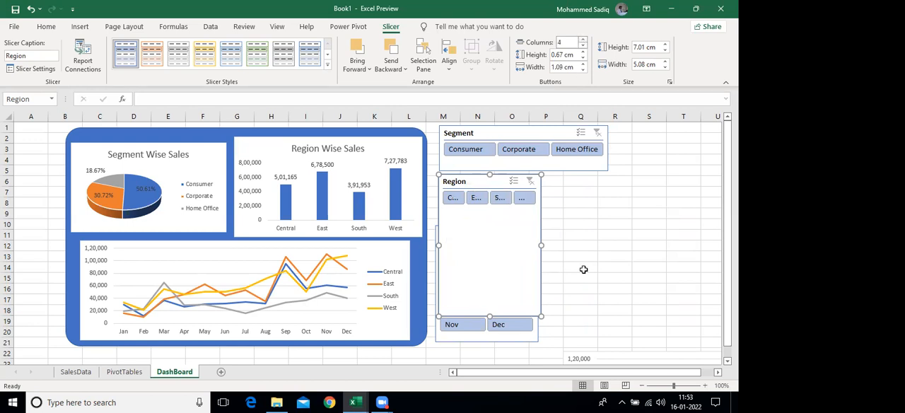
Resize the Region slicer to a single button row about 8.81 cm wide and align the Month slicer beneath it
{"action": "left_click_drag", "start_coordinate": [594, 241], "coordinate": [615, 207]}
{"action": "mouse_move", "coordinate": [470, 233]}
{"action": "left_mouse_down"}
{"action": "mouse_move", "coordinate": [488, 227]}
{"action": "mouse_move", "coordinate": [479, 218]}
{"action": "mouse_move", "coordinate": [475, 230]}
{"action": "left_mouse_up"}
{"action": "left_click", "coordinate": [518, 205]}
{"action": "left_click_drag", "start_coordinate": [527, 209], "coordinate": [527, 218]}
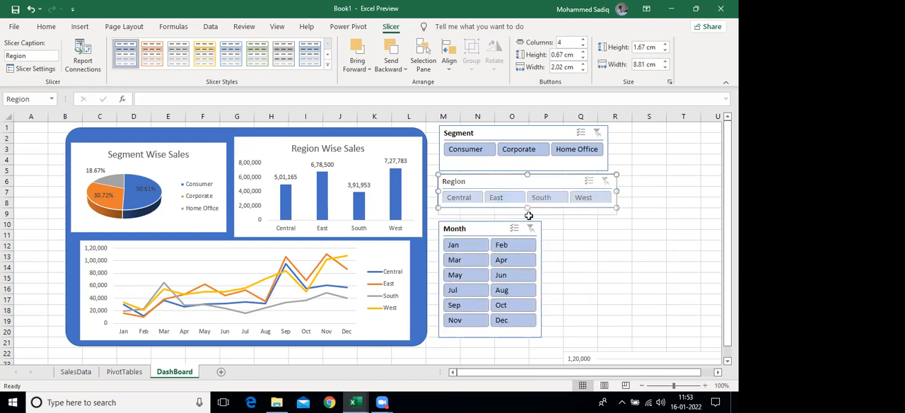
Test which charts respond to the Region slicer by filtering to East, and clear that filter
{"action": "left_click", "coordinate": [590, 252]}
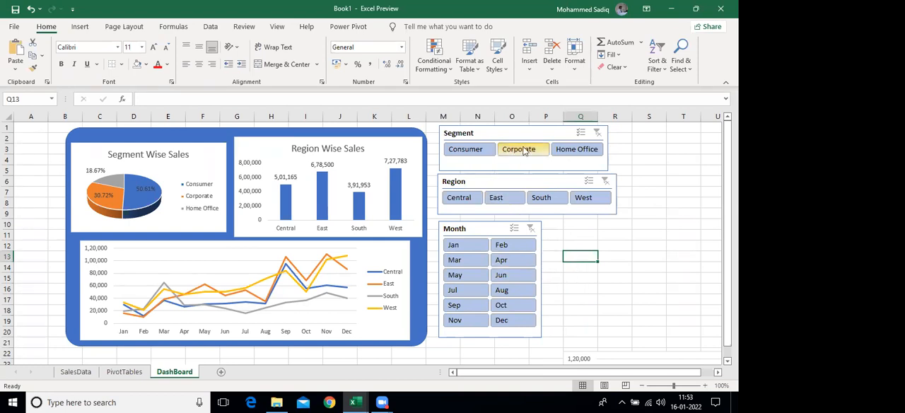
{"action": "left_click", "coordinate": [503, 201]}
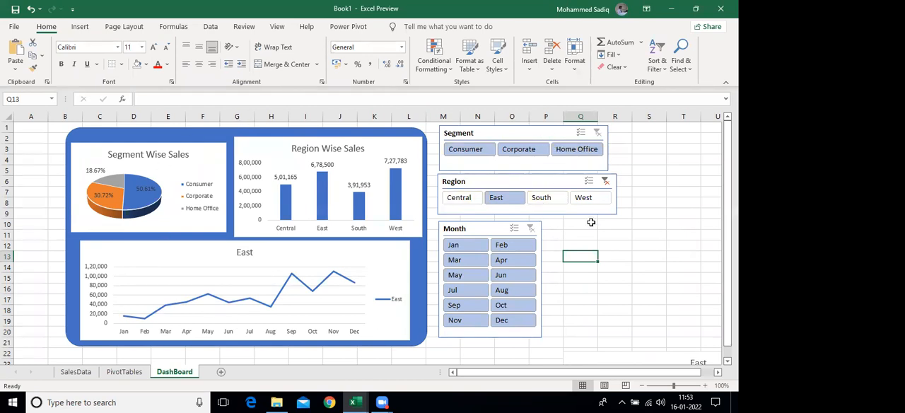
{"action": "left_click", "coordinate": [604, 181]}
Connect the Region slicer to PivotTable2 and PivotTable3 through Report Connections
{"action": "left_click", "coordinate": [512, 179]}
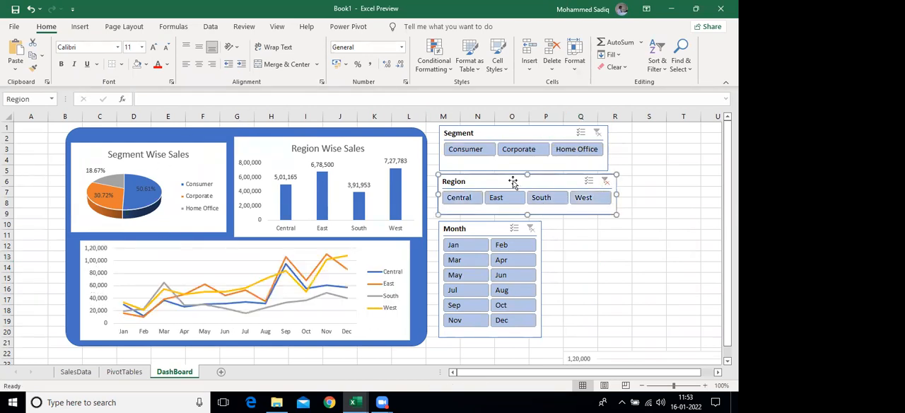
{"action": "right_click", "coordinate": [511, 181]}
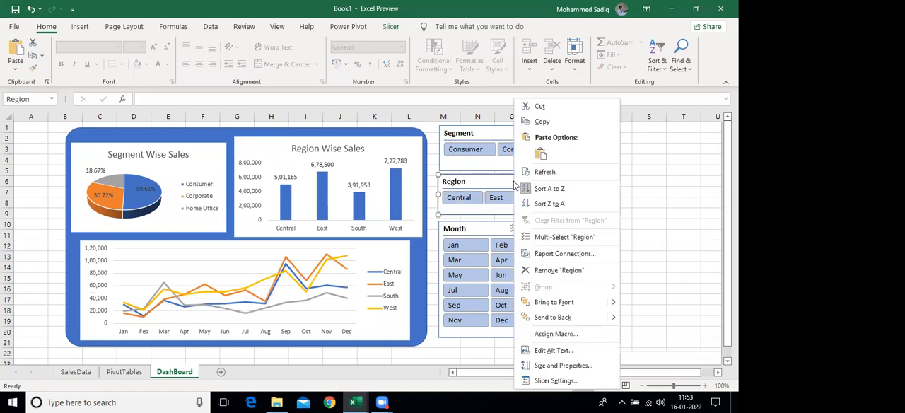
{"action": "left_click", "coordinate": [553, 253]}
{"action": "left_click", "coordinate": [460, 270]}
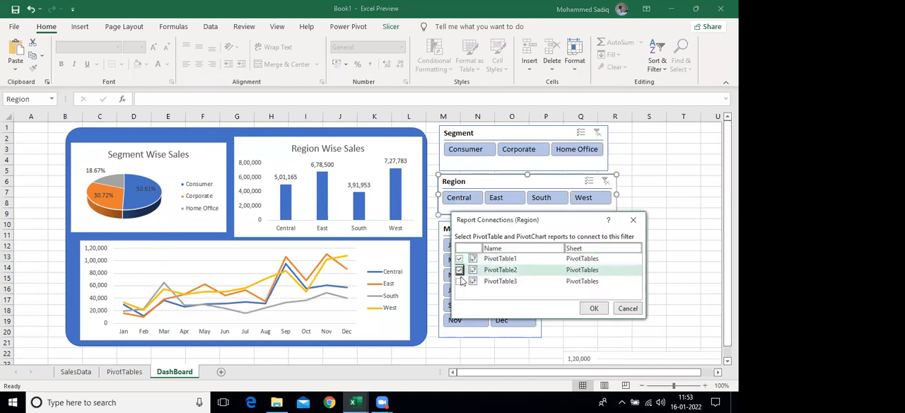
{"action": "left_click", "coordinate": [460, 281]}
{"action": "left_click", "coordinate": [591, 310]}
Connect the Segment slicer to PivotTable2 and PivotTable3 through Report Connections
{"action": "left_click", "coordinate": [513, 135]}
{"action": "right_click", "coordinate": [511, 133]}
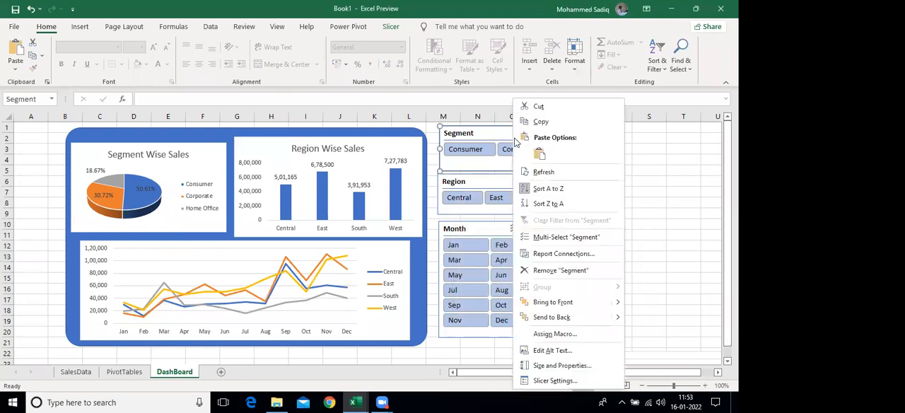
{"action": "left_click", "coordinate": [552, 255]}
{"action": "left_click", "coordinate": [457, 272]}
{"action": "left_click", "coordinate": [458, 283]}
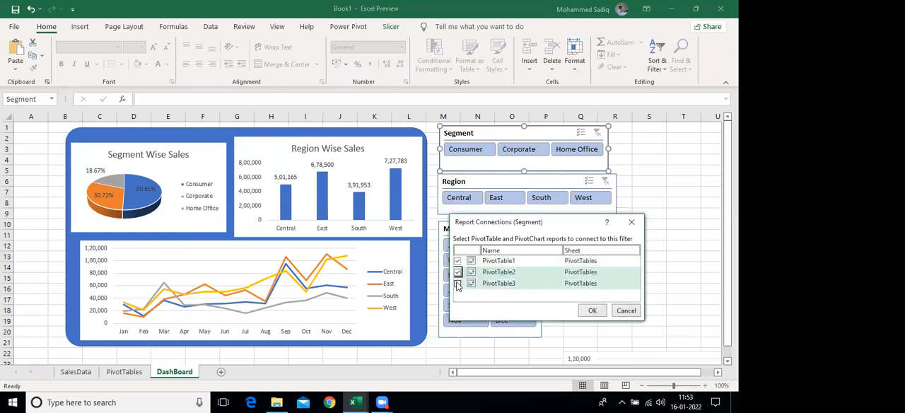
{"action": "left_click", "coordinate": [592, 311]}
Connect the Month slicer to the remaining PivotTables, PivotTable2 and PivotTable3, through Report Connections
{"action": "left_click", "coordinate": [473, 232]}
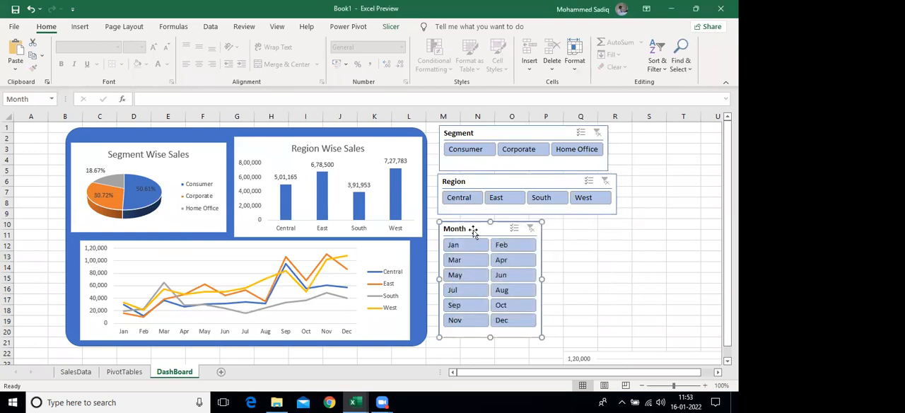
{"action": "right_click", "coordinate": [473, 229]}
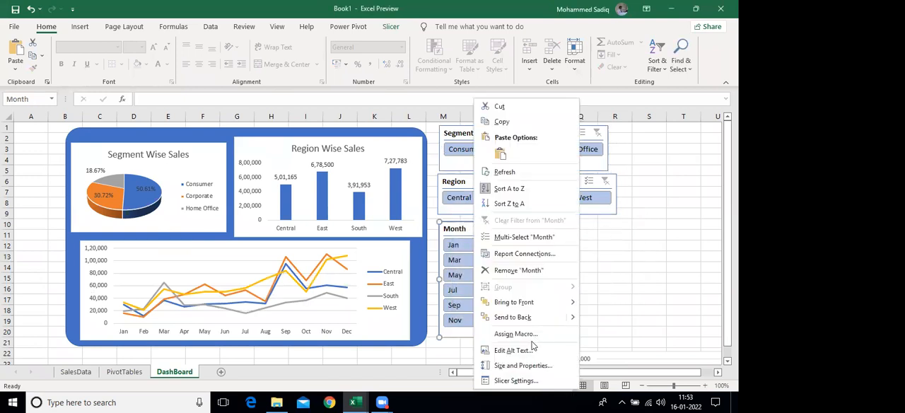
{"action": "left_click", "coordinate": [514, 256]}
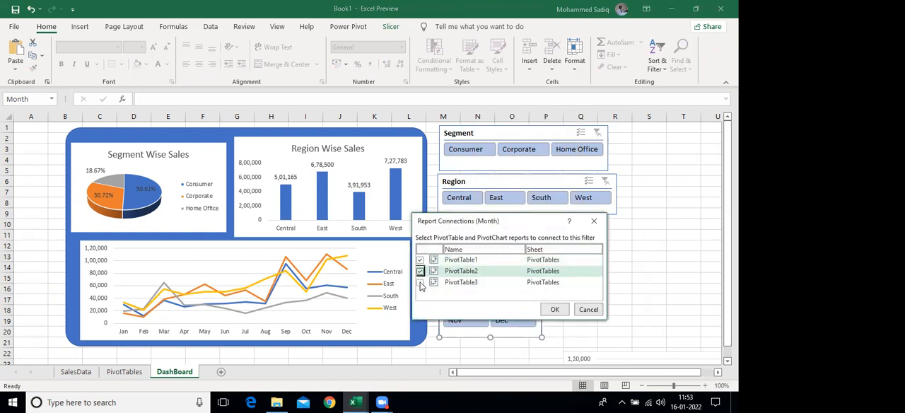
{"action": "left_click", "coordinate": [556, 310]}
{"action": "left_click", "coordinate": [639, 286]}
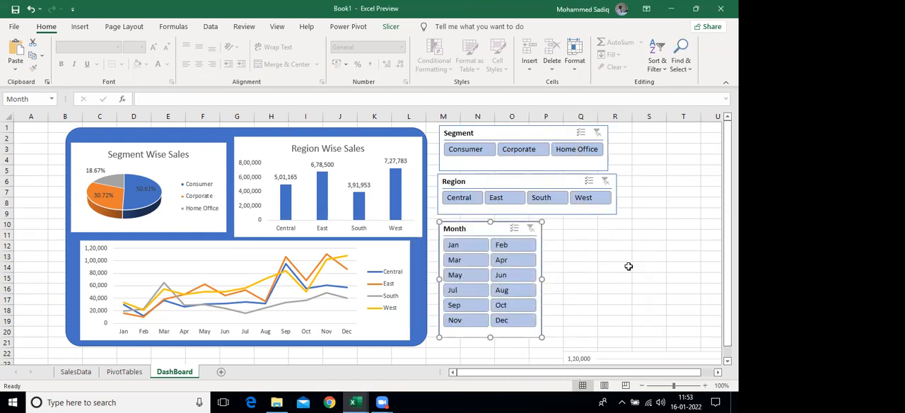
Filter the dashboard with the slicers to the Consumer and Corporate segments and the months Jan to Aug
{"action": "left_click", "coordinate": [518, 149]}
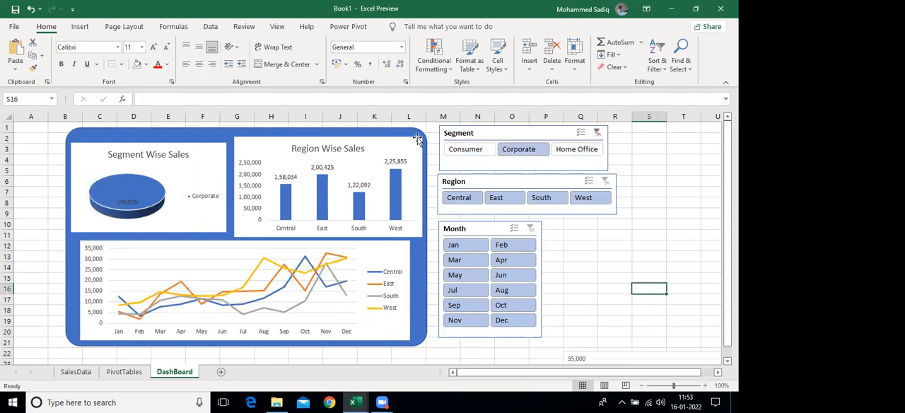
{"action": "left_click", "coordinate": [465, 149], "text": "ctrl"}
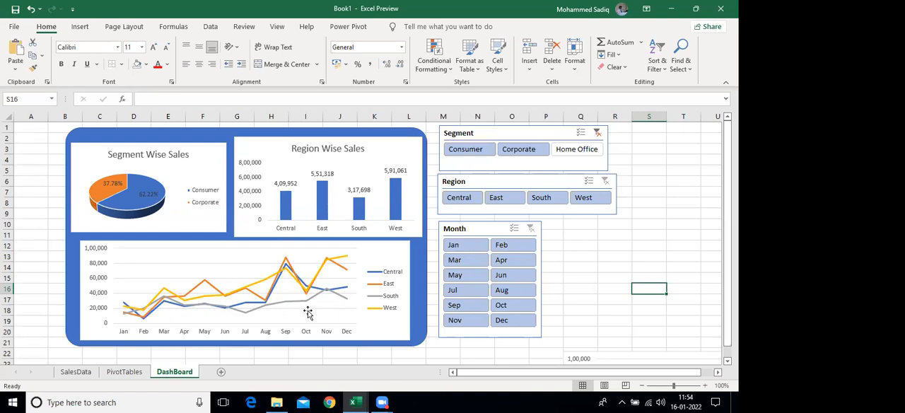
{"action": "left_click", "coordinate": [462, 246]}
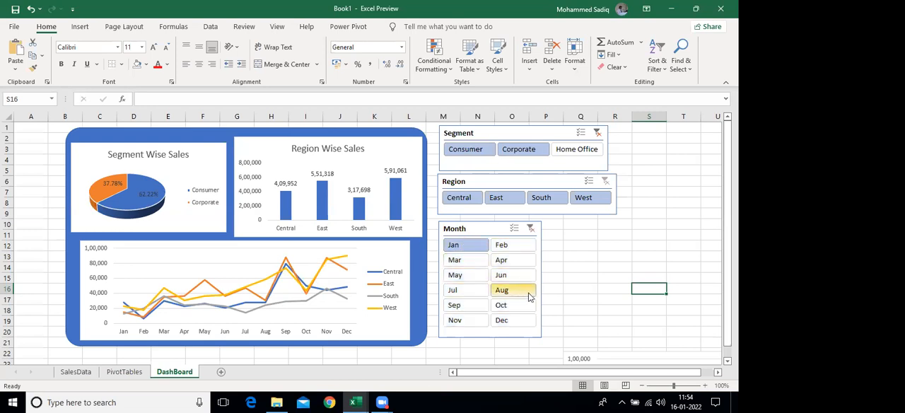
{"action": "left_click", "coordinate": [514, 275], "text": "shift"}
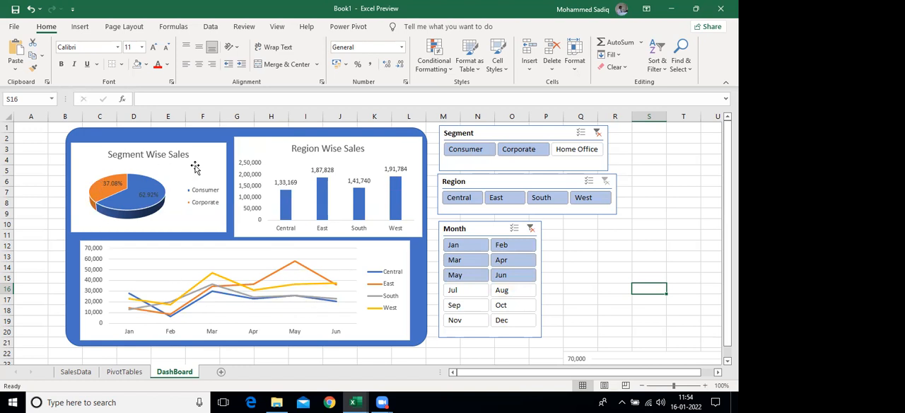
{"action": "left_click", "coordinate": [503, 293], "text": "shift"}
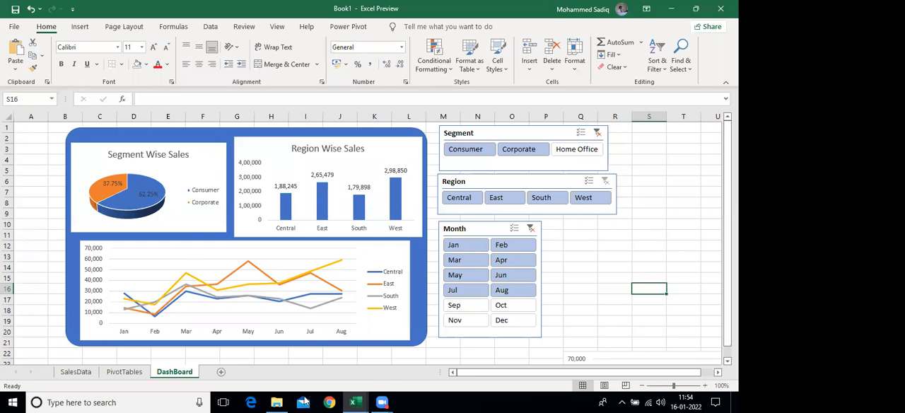
Switch to the finished sales dashboard workbook and examine the cell link behind the Total Sales figure
{"action": "mouse_move", "coordinate": [362, 401]}
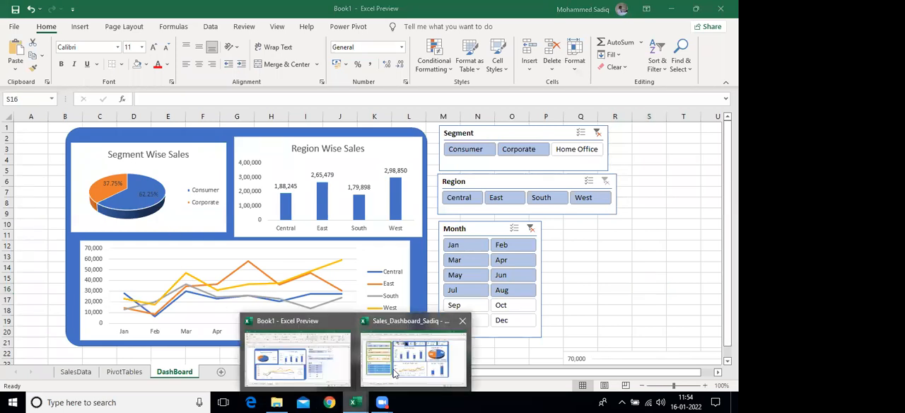
{"action": "left_click", "coordinate": [394, 372]}
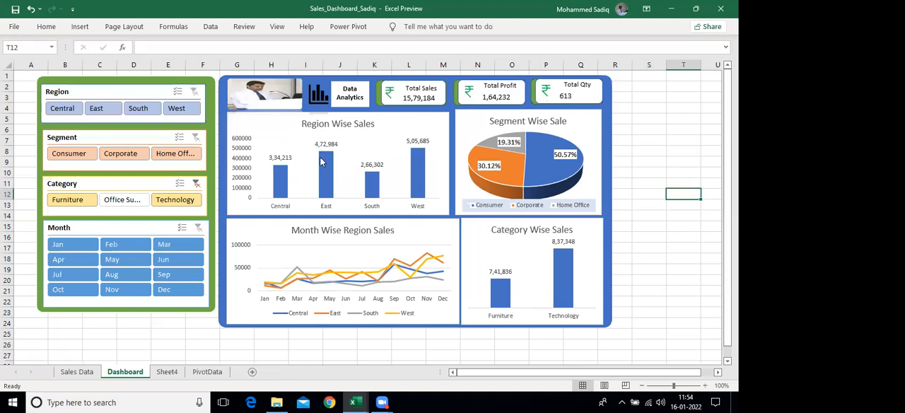
{"action": "left_click", "coordinate": [424, 96]}
{"action": "left_click", "coordinate": [423, 101]}
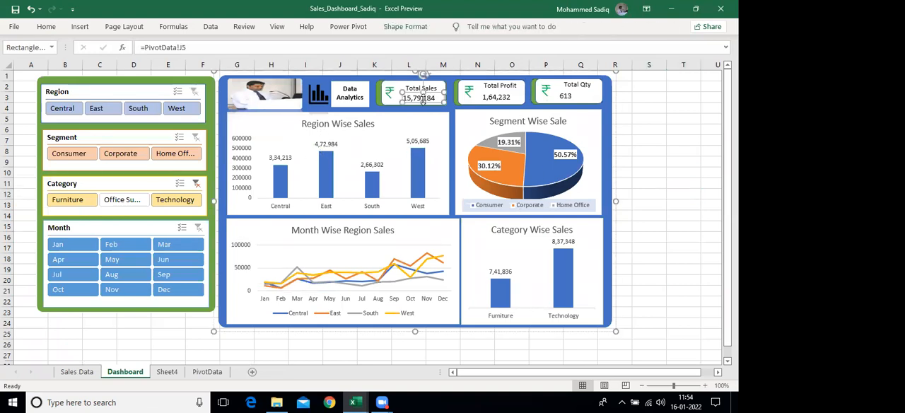
Try the Category slicer on the finished dashboard with Office Supplies, and clear the Category filter
{"action": "left_click", "coordinate": [124, 201]}
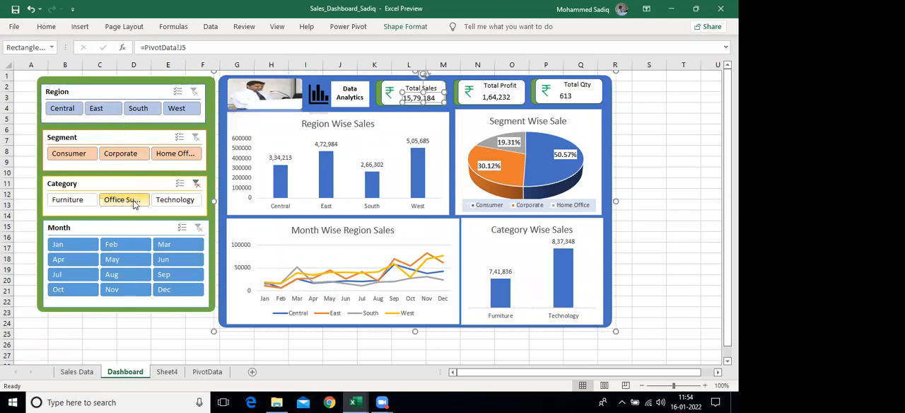
{"action": "left_click", "coordinate": [682, 141]}
{"action": "left_click", "coordinate": [195, 183]}
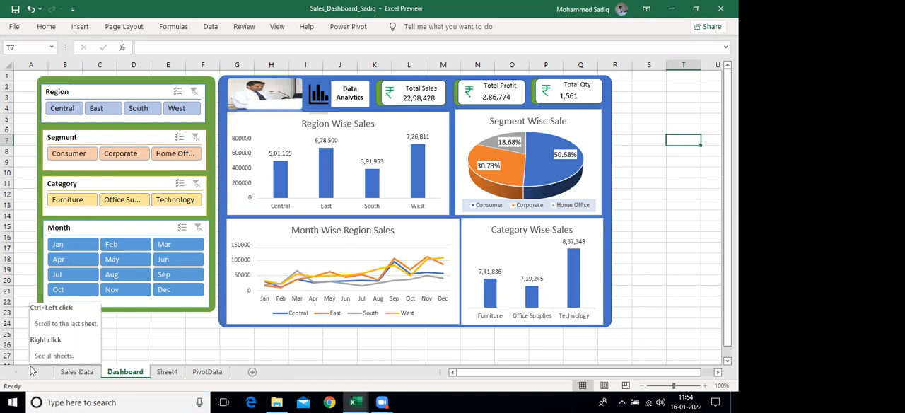
{"action": "left_click", "coordinate": [442, 401]}
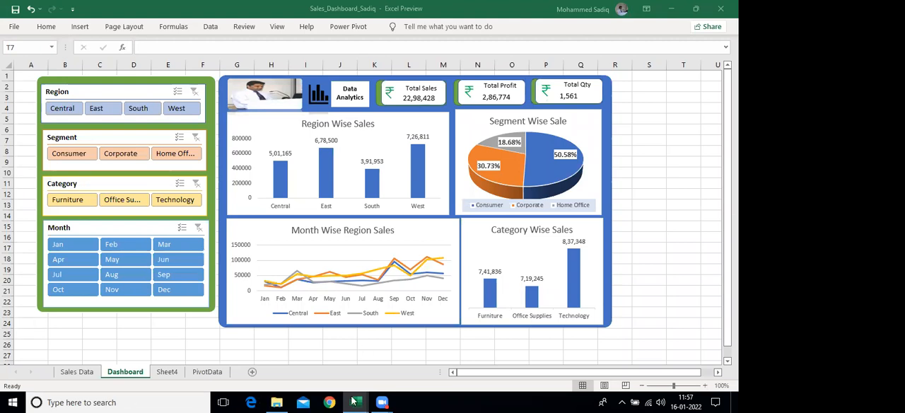
Create a new blank workbook in a separate Excel window
{"action": "mouse_move", "coordinate": [354, 400]}
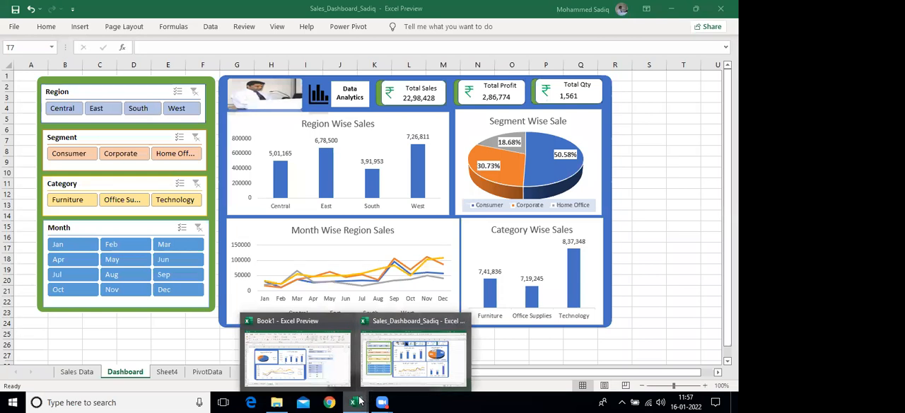
{"action": "left_click", "coordinate": [359, 401]}
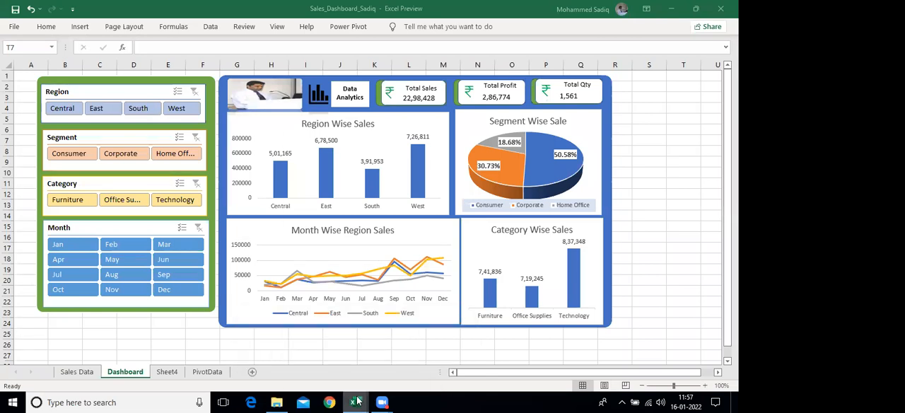
{"action": "right_click", "coordinate": [359, 400]}
{"action": "left_click", "coordinate": [328, 345]}
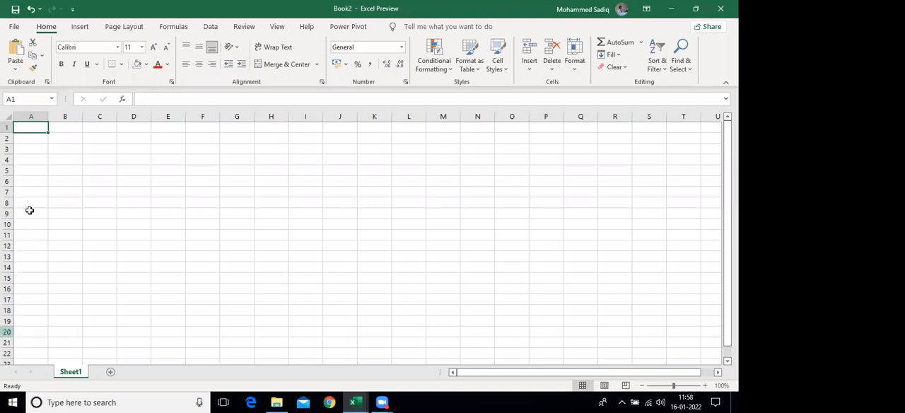
Start importing external data into the blank workbook from a Text/CSV file
{"action": "left_click", "coordinate": [209, 29]}
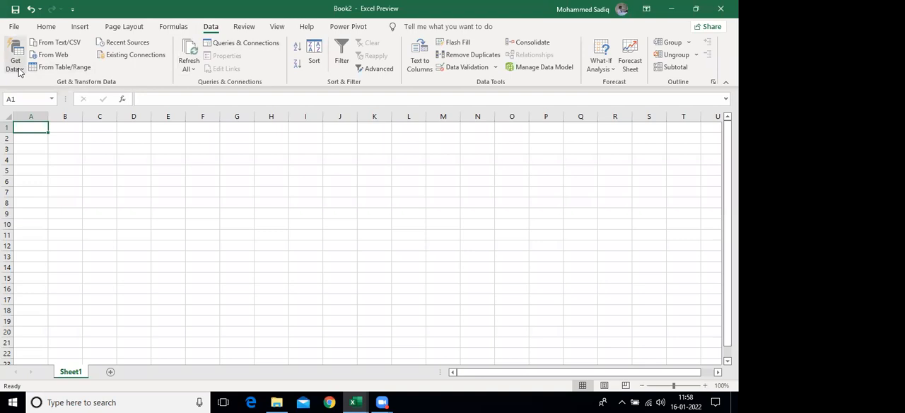
{"action": "left_click", "coordinate": [19, 71]}
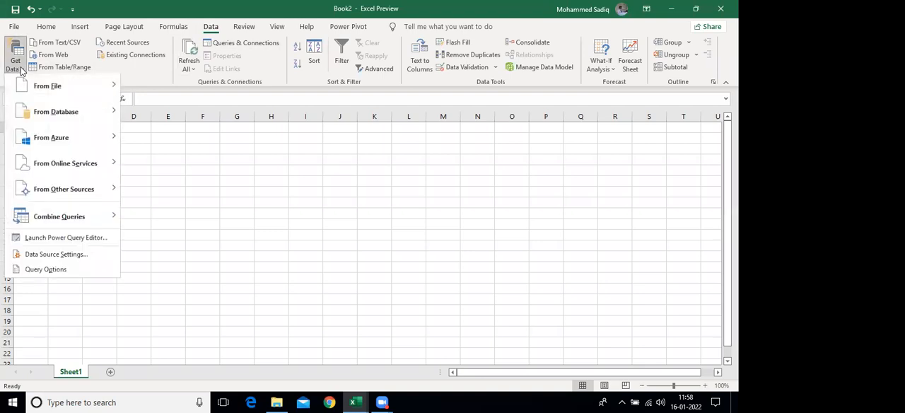
{"action": "left_click", "coordinate": [256, 186]}
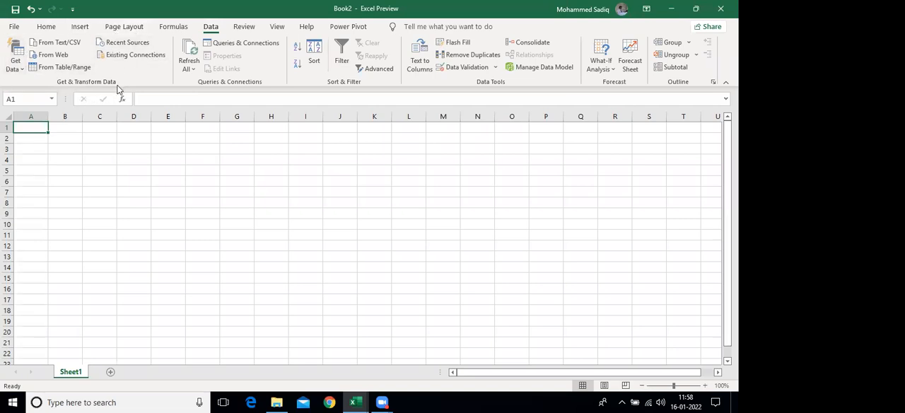
{"action": "left_click", "coordinate": [19, 69]}
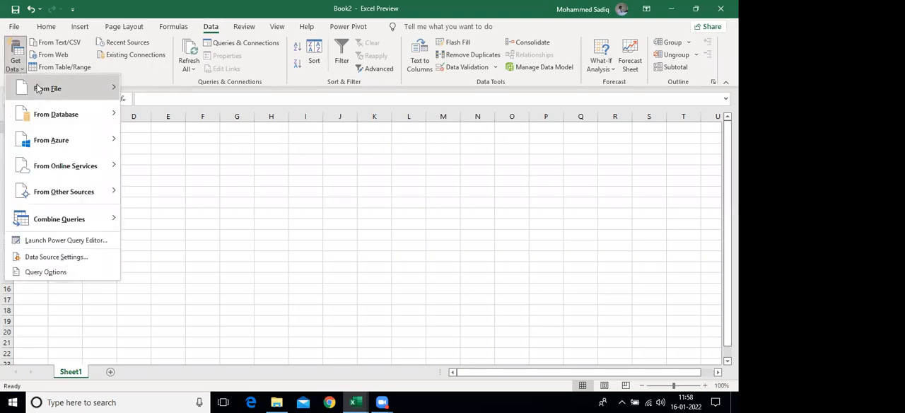
{"action": "mouse_move", "coordinate": [39, 88]}
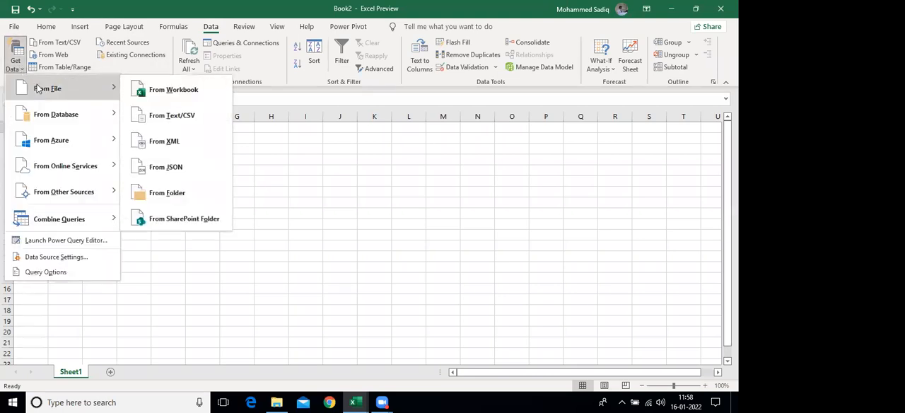
{"action": "left_click", "coordinate": [177, 120]}
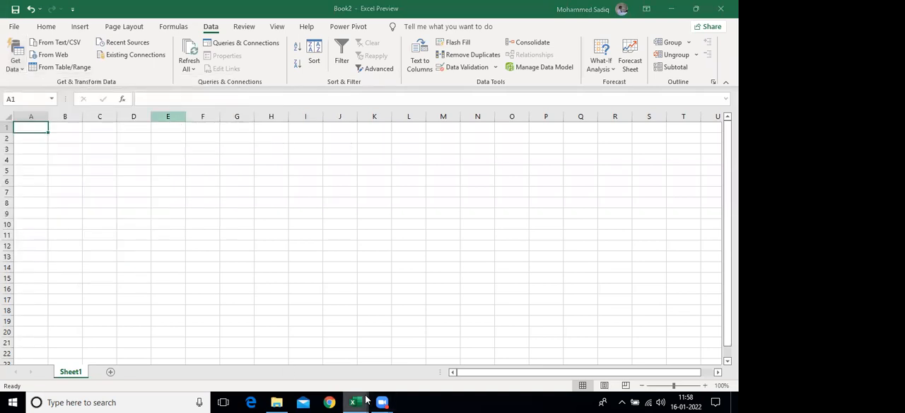
Open the Data_Superstore_2 CSV file from the Data Analytics folder in Notepad, examine its comma-separated structure, and close it
{"action": "mouse_move", "coordinate": [276, 402]}
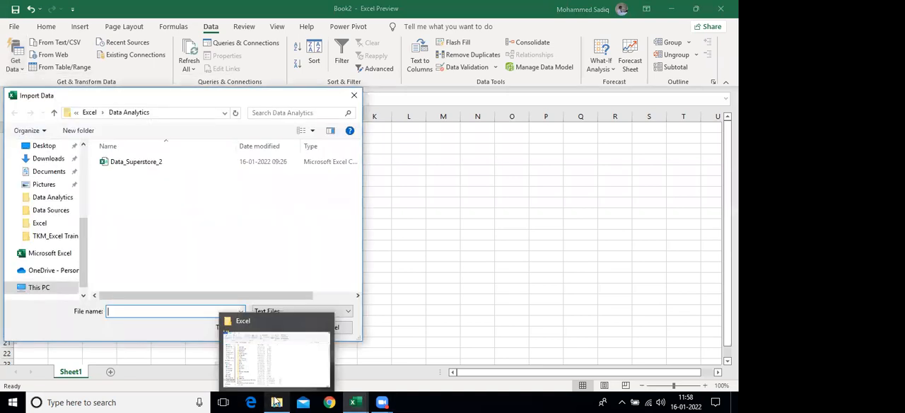
{"action": "left_click", "coordinate": [292, 375]}
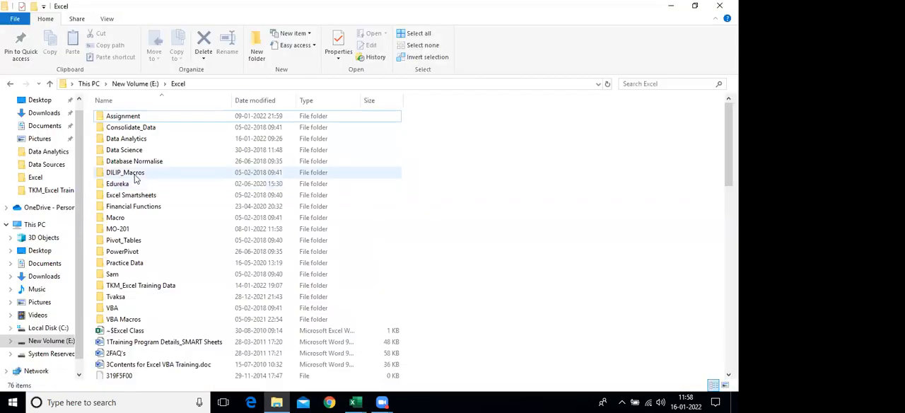
{"action": "double_click", "coordinate": [151, 139]}
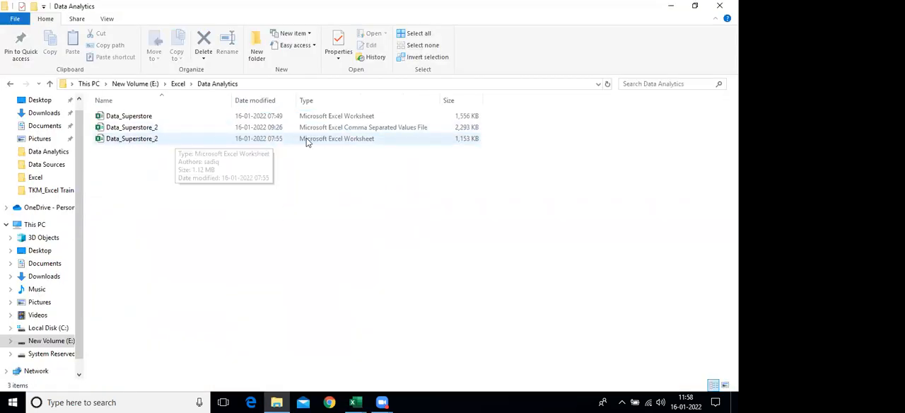
{"action": "left_click", "coordinate": [179, 131]}
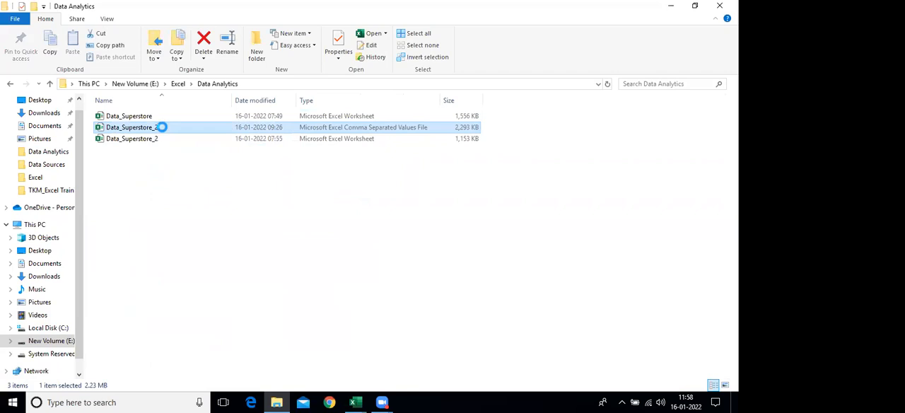
{"action": "right_click", "coordinate": [162, 128]}
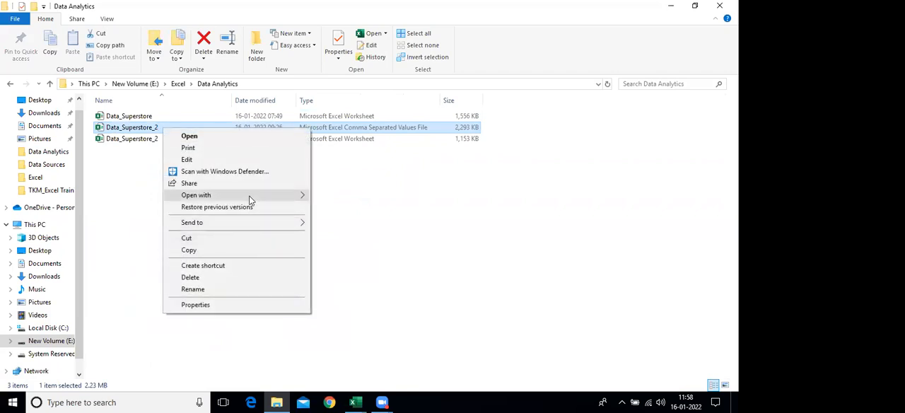
{"action": "mouse_move", "coordinate": [249, 198]}
{"action": "left_click", "coordinate": [338, 207]}
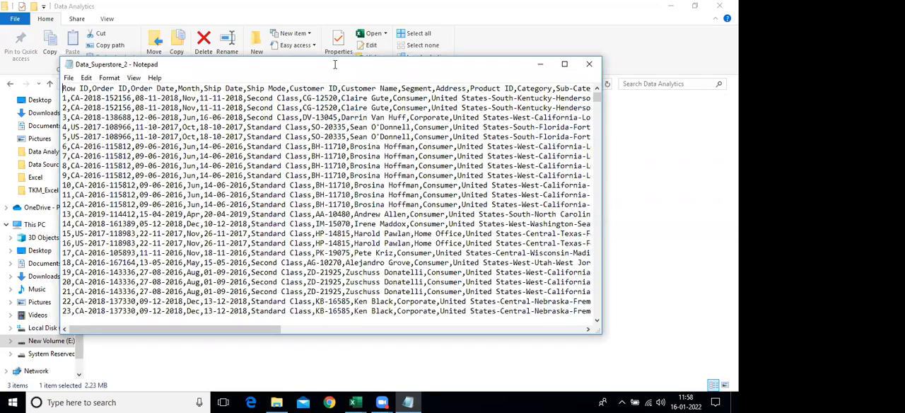
{"action": "key", "text": "super+Up"}
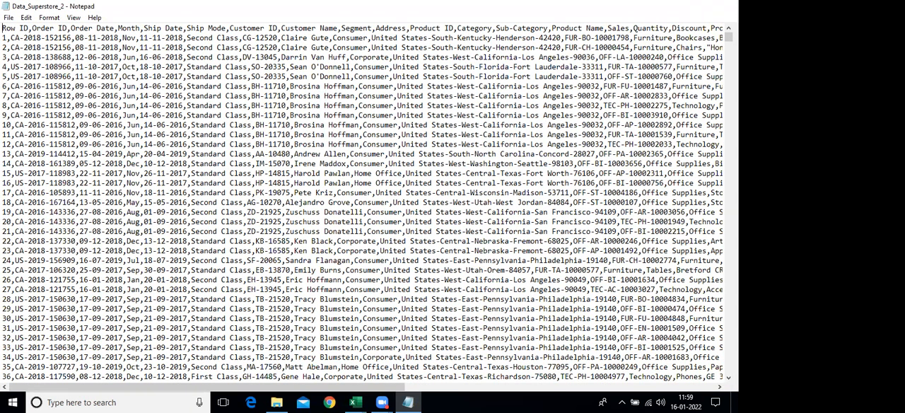
{"action": "left_click", "coordinate": [679, 7]}
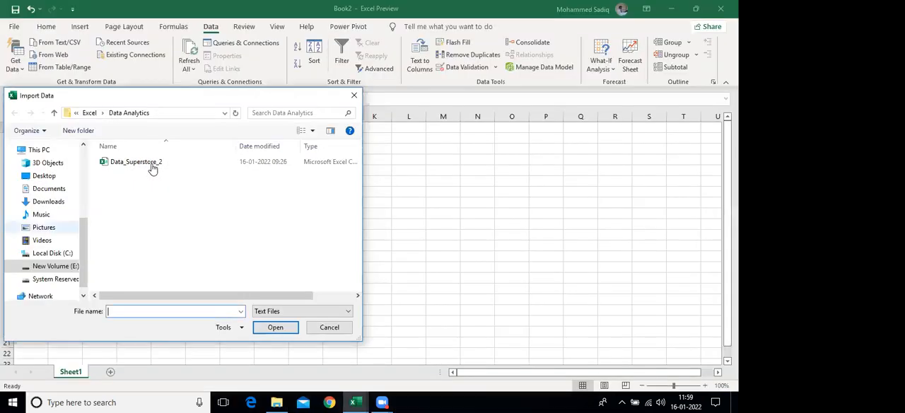
Import Data_Superstore_2.csv, check its columns through to Address and Category in the preview, and send it to Power Query Editor for transformation
{"action": "left_click", "coordinate": [152, 163]}
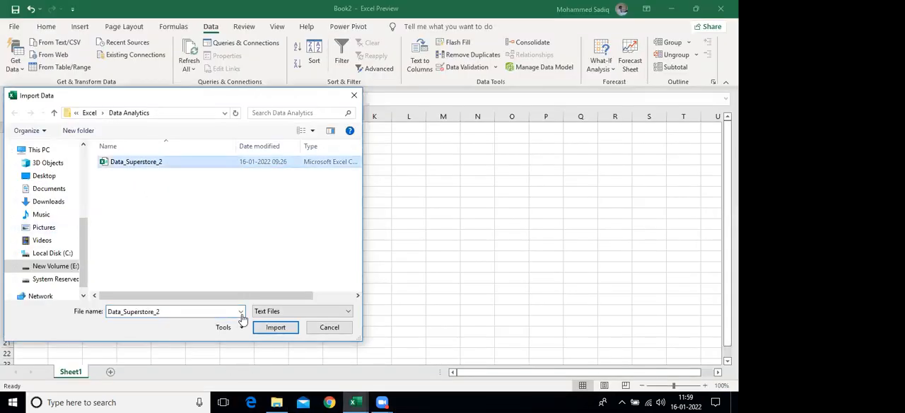
{"action": "left_click", "coordinate": [274, 328]}
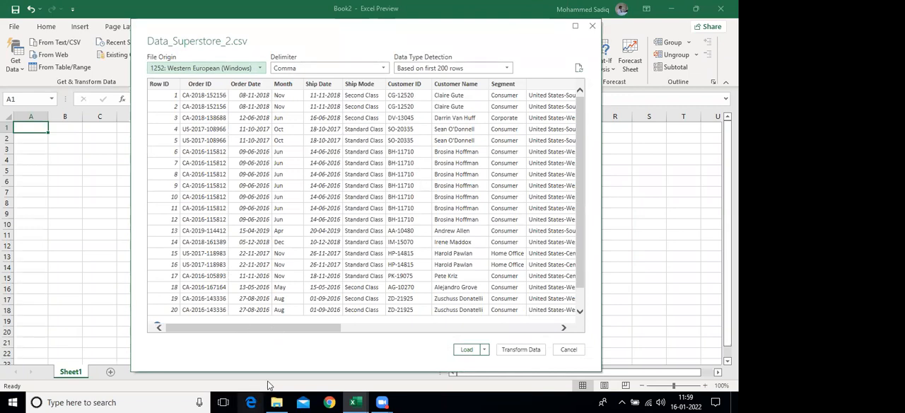
{"action": "mouse_move", "coordinate": [248, 330]}
{"action": "left_mouse_down"}
{"action": "mouse_move", "coordinate": [328, 336]}
{"action": "mouse_move", "coordinate": [495, 324]}
{"action": "mouse_move", "coordinate": [234, 343]}
{"action": "mouse_move", "coordinate": [403, 333]}
{"action": "mouse_move", "coordinate": [262, 330]}
{"action": "left_mouse_up"}
{"action": "left_click_drag", "start_coordinate": [235, 205], "coordinate": [537, 397]}
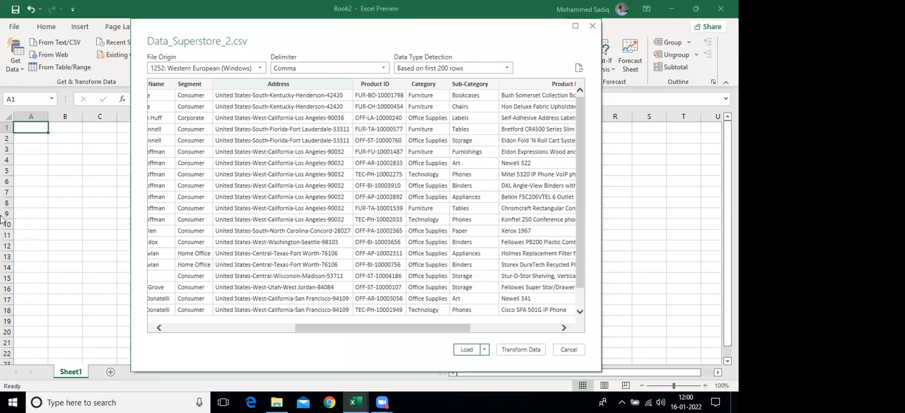
{"action": "left_click", "coordinate": [504, 346]}
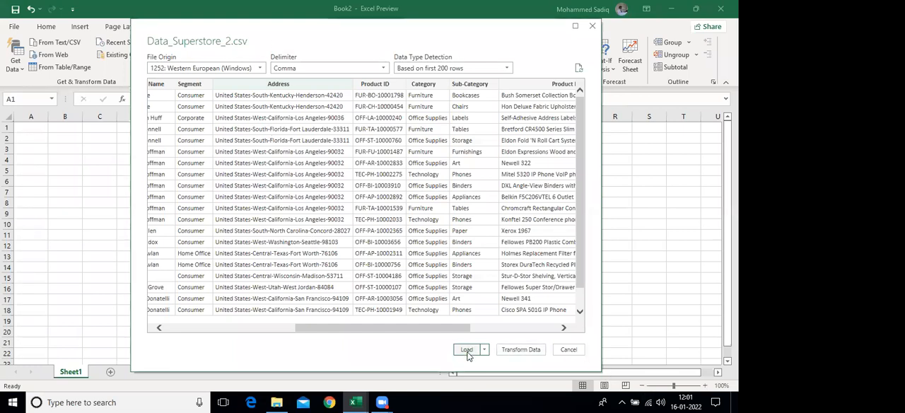
{"action": "left_click", "coordinate": [515, 350]}
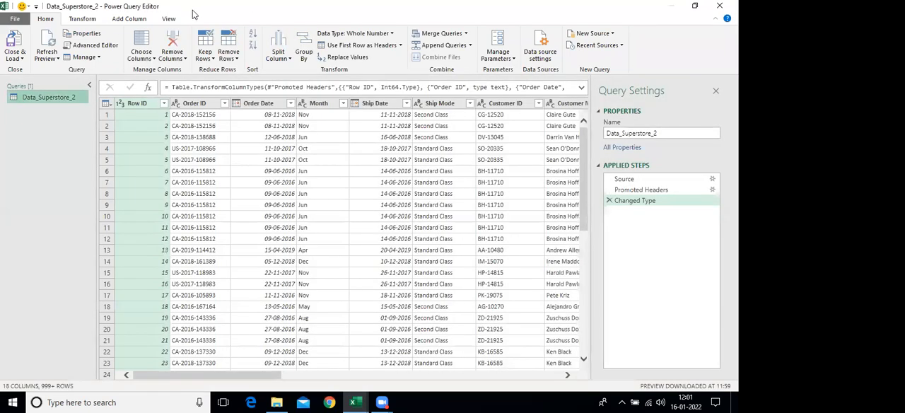
{"action": "left_click_drag", "start_coordinate": [191, 9], "coordinate": [214, 154]}
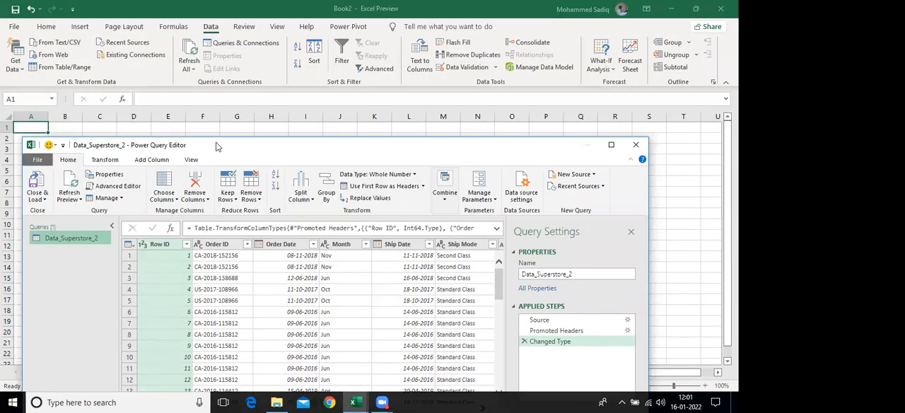
{"action": "key", "text": "super+Up"}
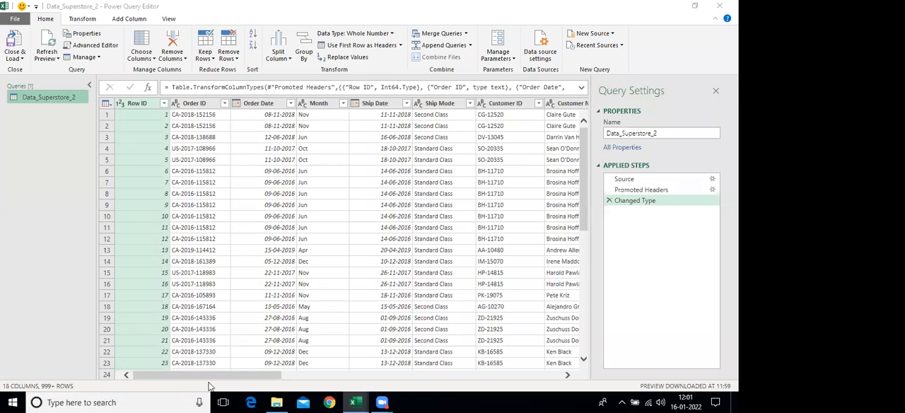
Split the Address column by a custom hyphen delimiter at each occurrence of the delimiter
{"action": "left_click_drag", "start_coordinate": [221, 375], "coordinate": [309, 378]}
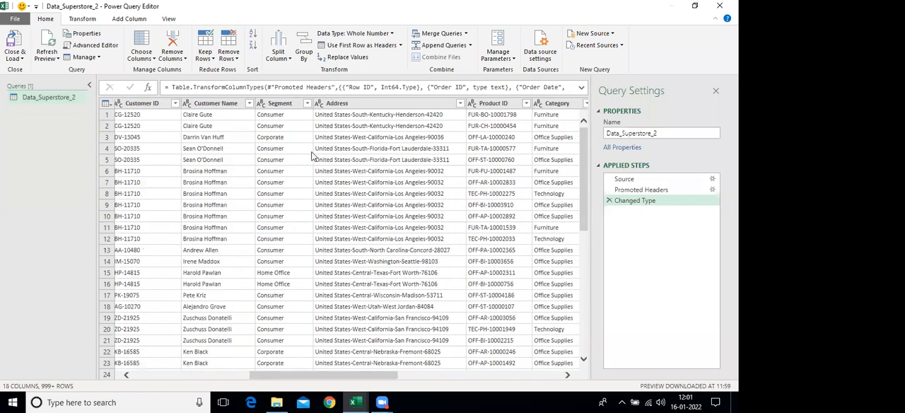
{"action": "scroll", "coordinate": [317, 154], "scroll_direction": "right", "scroll_amount": 1}
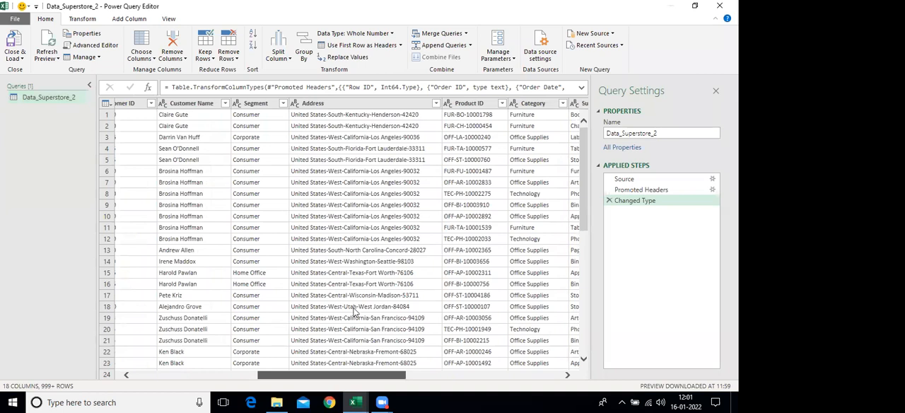
{"action": "scroll", "coordinate": [242, 171], "scroll_direction": "right", "scroll_amount": 1}
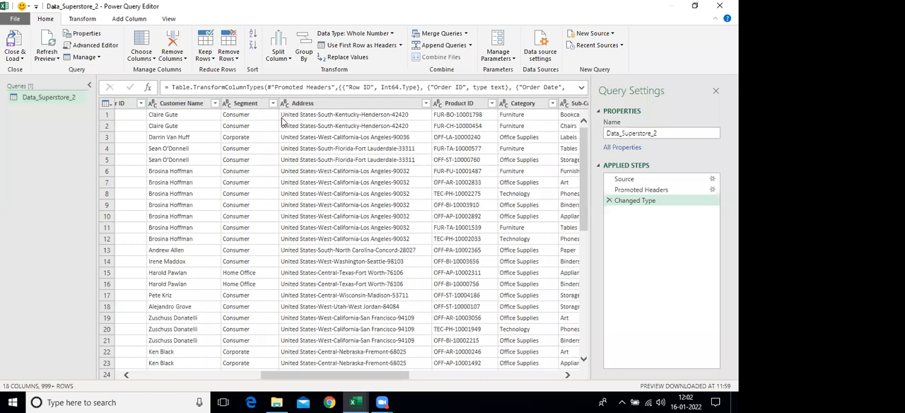
{"action": "scroll", "coordinate": [286, 122], "scroll_direction": "right", "scroll_amount": 1}
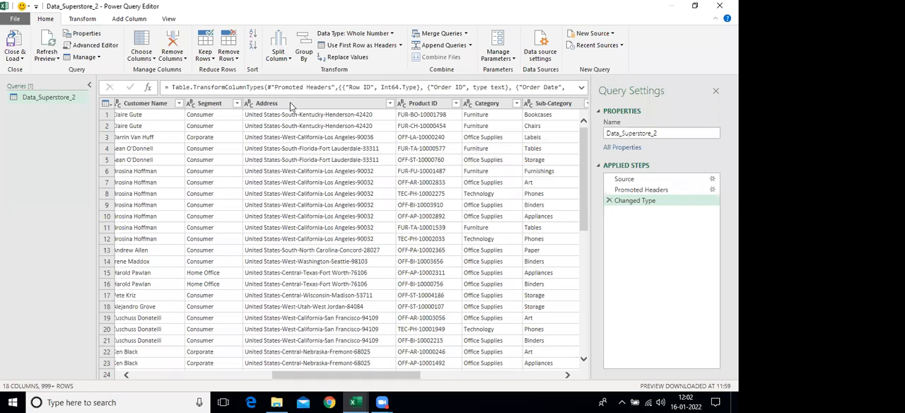
{"action": "left_click", "coordinate": [290, 136]}
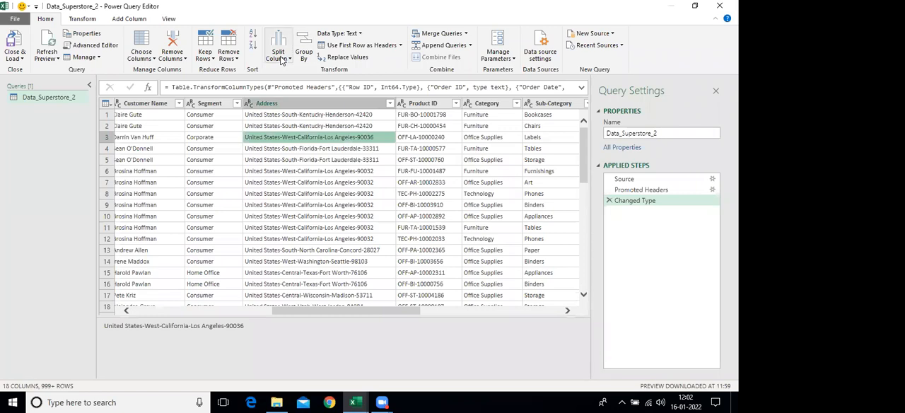
{"action": "left_click", "coordinate": [282, 60]}
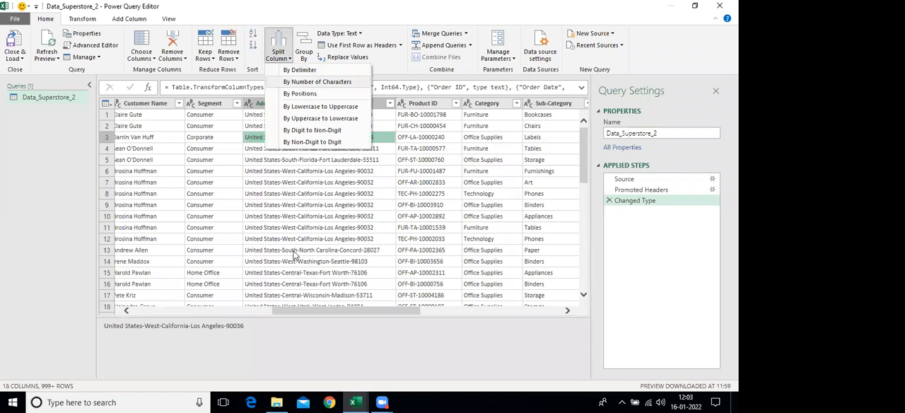
{"action": "left_click", "coordinate": [316, 72]}
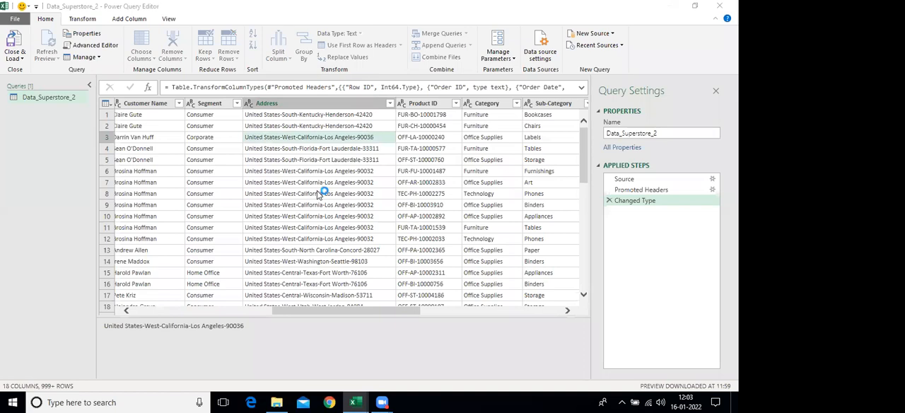
{"action": "left_click", "coordinate": [219, 132]}
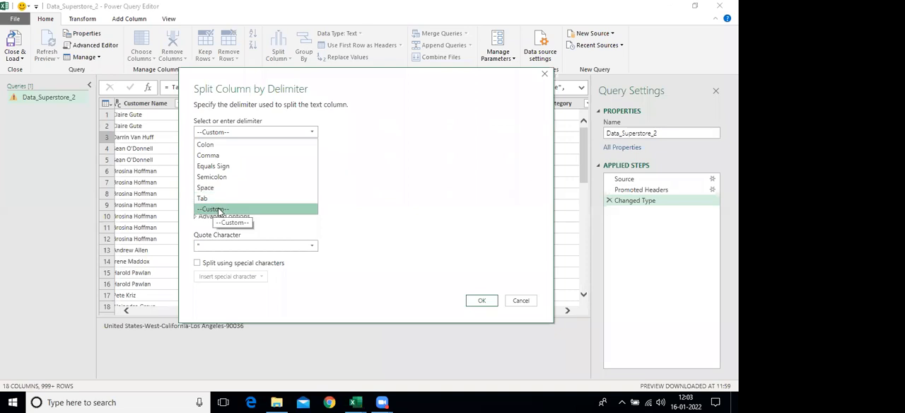
{"action": "left_click", "coordinate": [219, 209]}
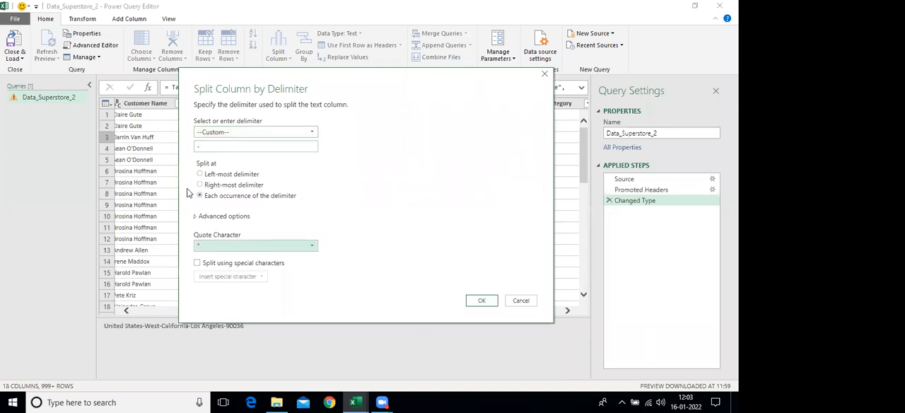
{"action": "left_click", "coordinate": [237, 145]}
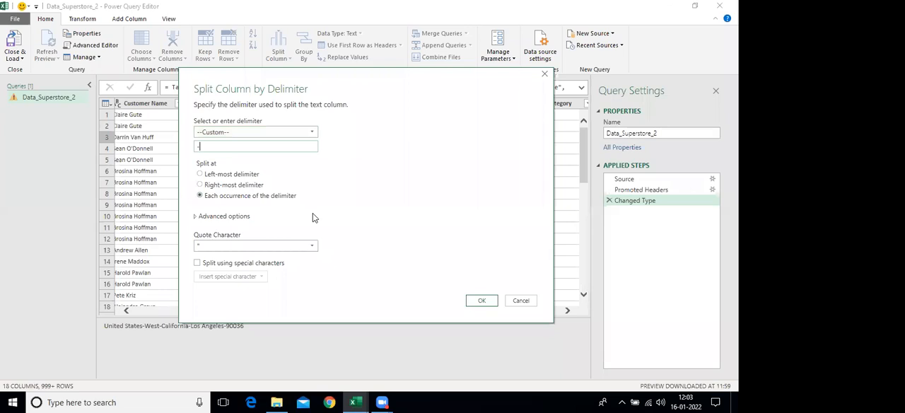
{"action": "left_click", "coordinate": [482, 303]}
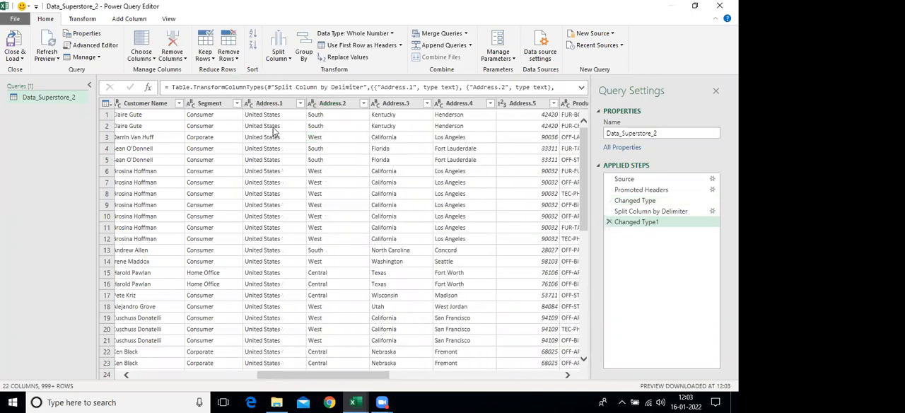
Check the values in the split address columns and rename the Address.1 column to Country
{"action": "left_click", "coordinate": [327, 115]}
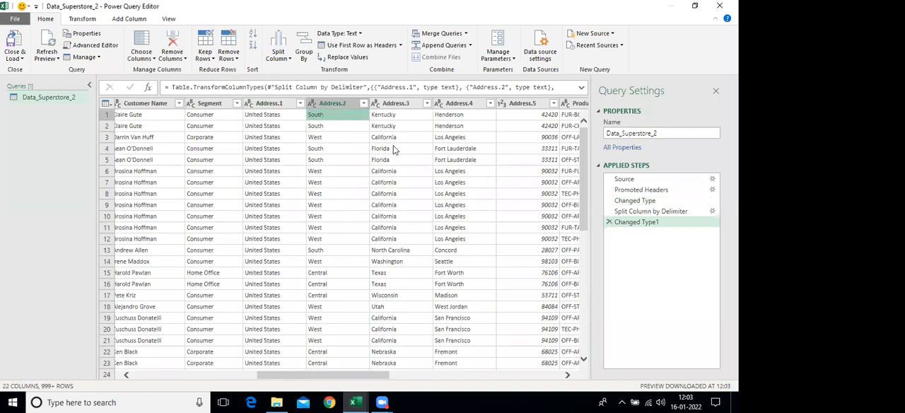
{"action": "left_click", "coordinate": [516, 136]}
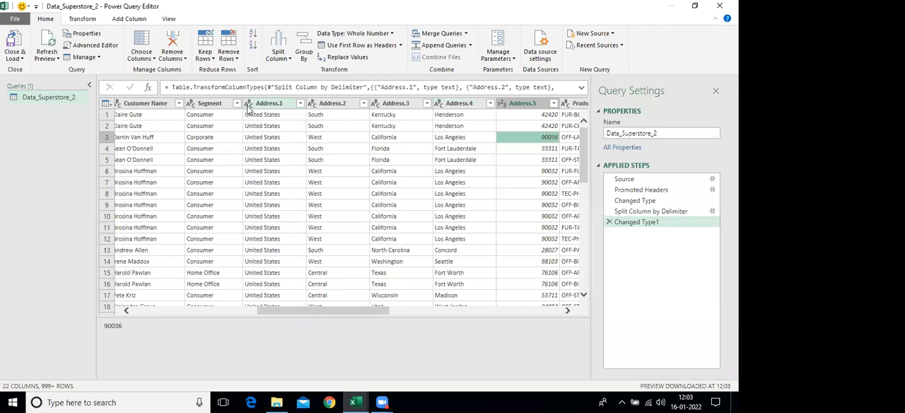
{"action": "left_click", "coordinate": [273, 106]}
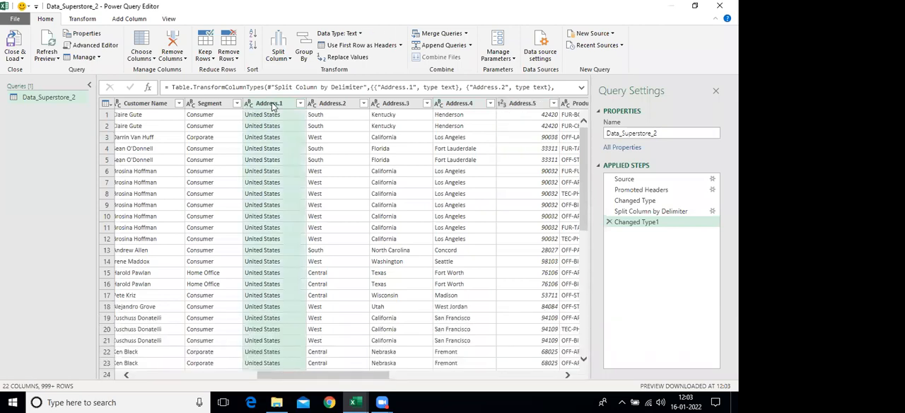
{"action": "right_click", "coordinate": [274, 106]}
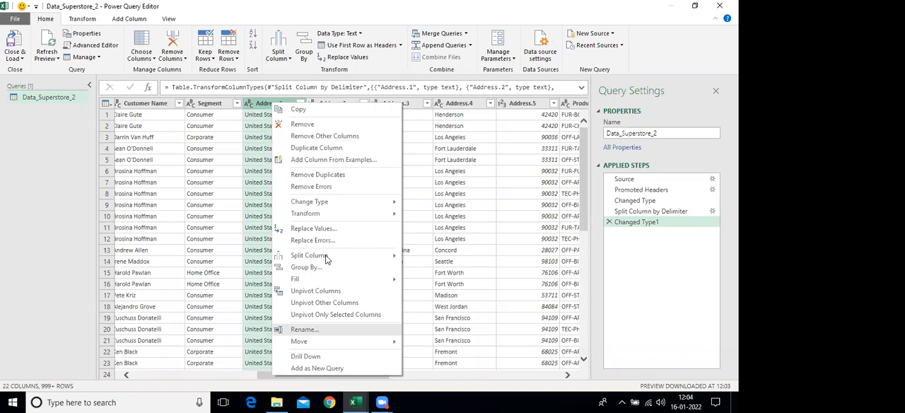
{"action": "key", "text": "Return"}
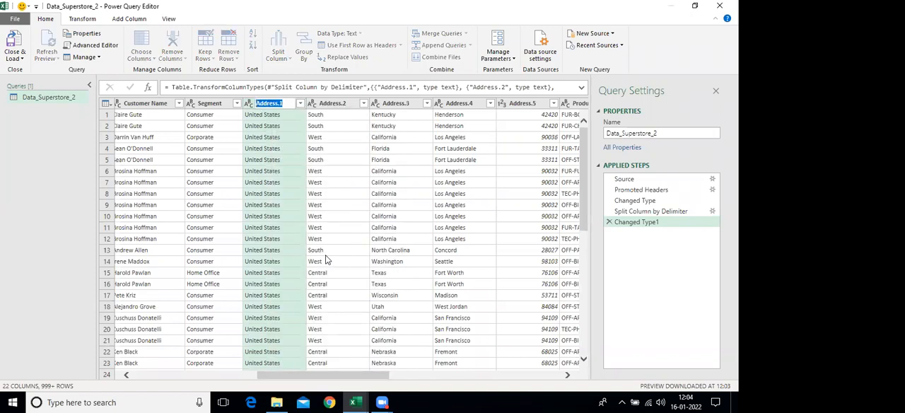
{"action": "type", "text": "Country"}
{"action": "key", "text": "Return"}
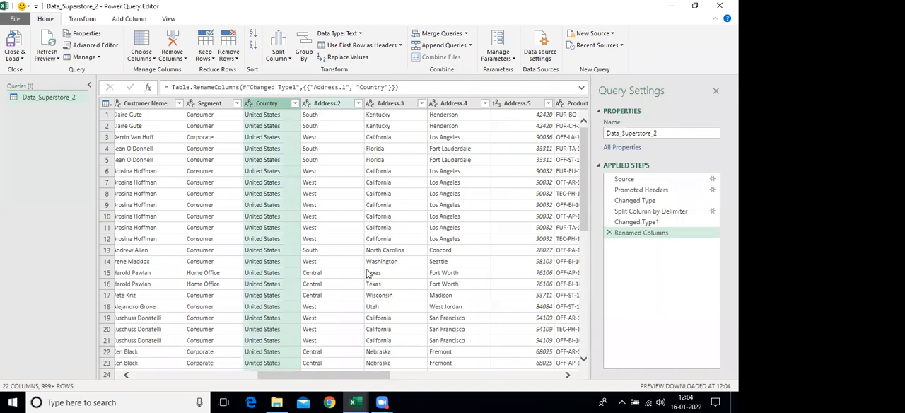
Rename the Address.2 column to Region
{"action": "right_click", "coordinate": [327, 106]}
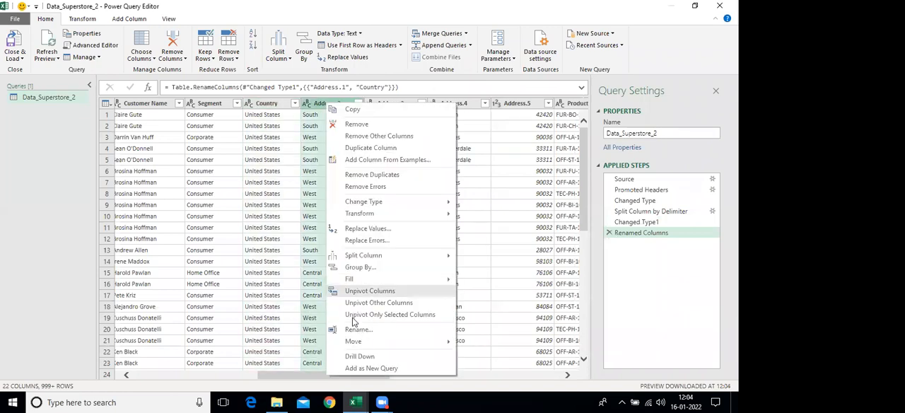
{"action": "left_click", "coordinate": [353, 324]}
{"action": "type", "text": "S"}
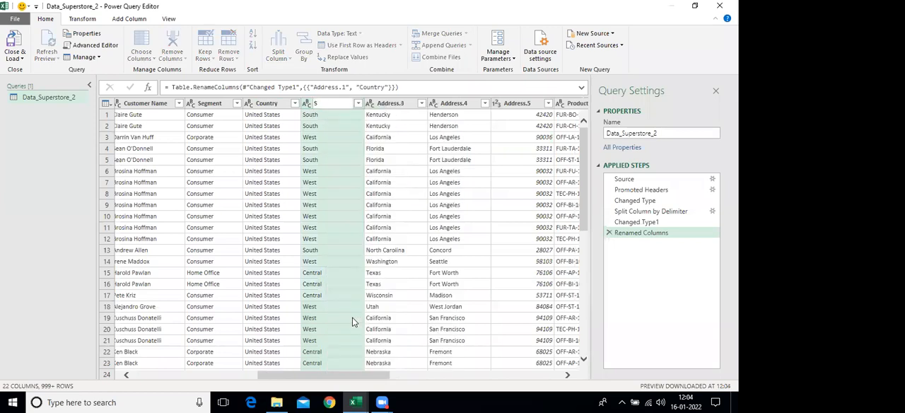
{"action": "type", "text": "Region"}
{"action": "key", "text": "Return"}
{"action": "key", "text": "Return"}
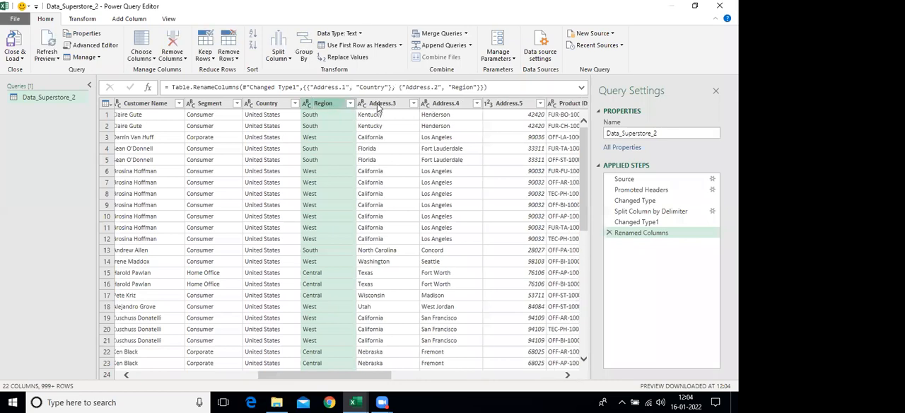
Rename the Address.3 column to State
{"action": "right_click", "coordinate": [382, 103]}
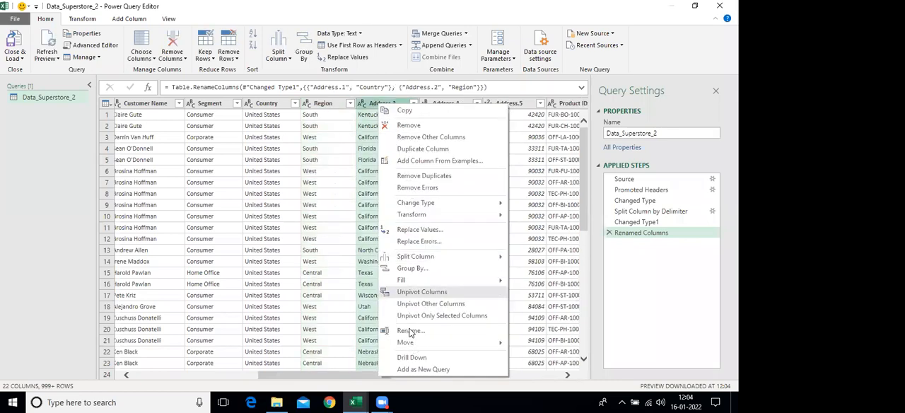
{"action": "left_click", "coordinate": [402, 330]}
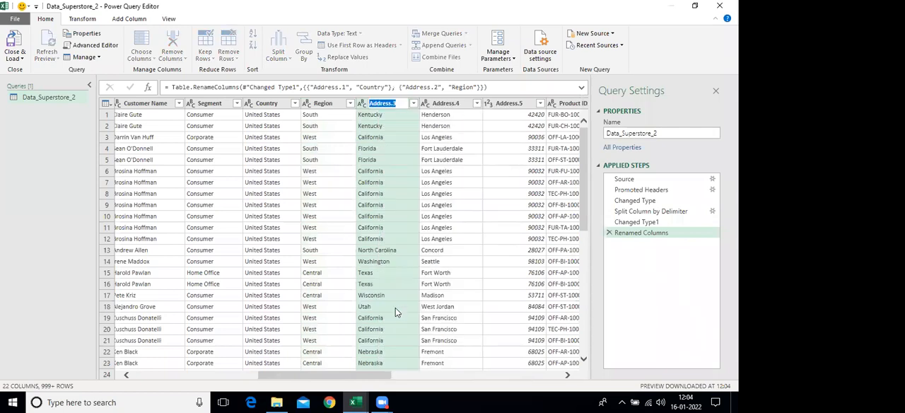
{"action": "type", "text": "State"}
{"action": "key", "text": "Return"}
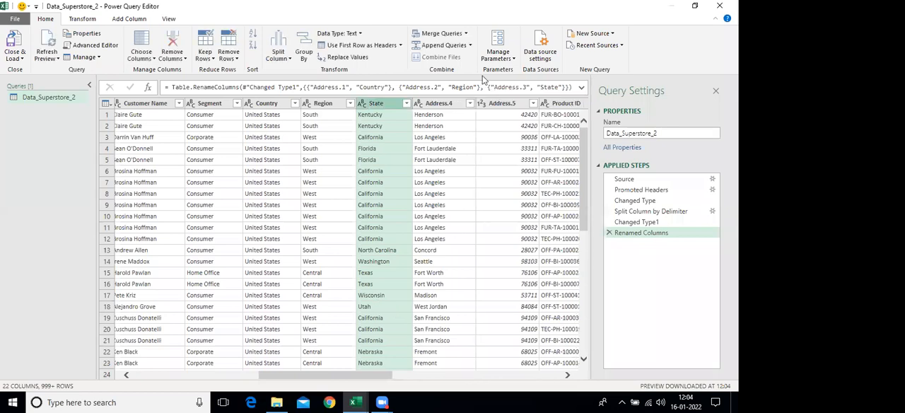
Rename the Address.4 column to City
{"action": "left_click", "coordinate": [435, 107]}
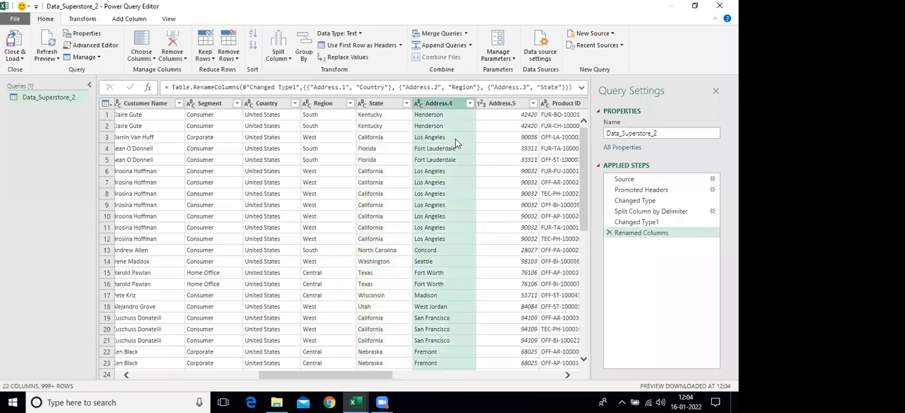
{"action": "right_click", "coordinate": [472, 327]}
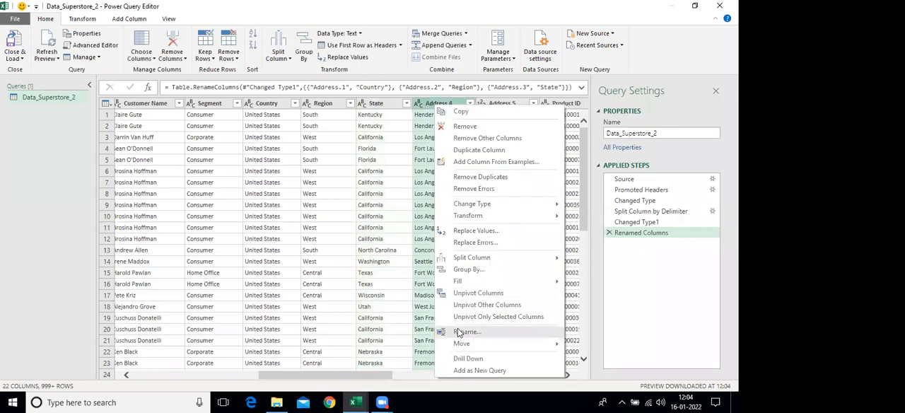
{"action": "left_click", "coordinate": [465, 331]}
{"action": "type", "text": "City"}
{"action": "key", "text": "Return"}
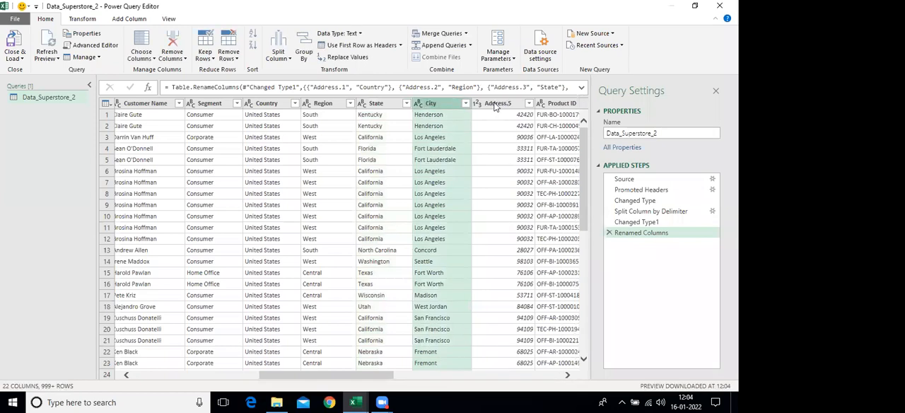
Rename the Address.5 column to Pincode
{"action": "right_click", "coordinate": [495, 105]}
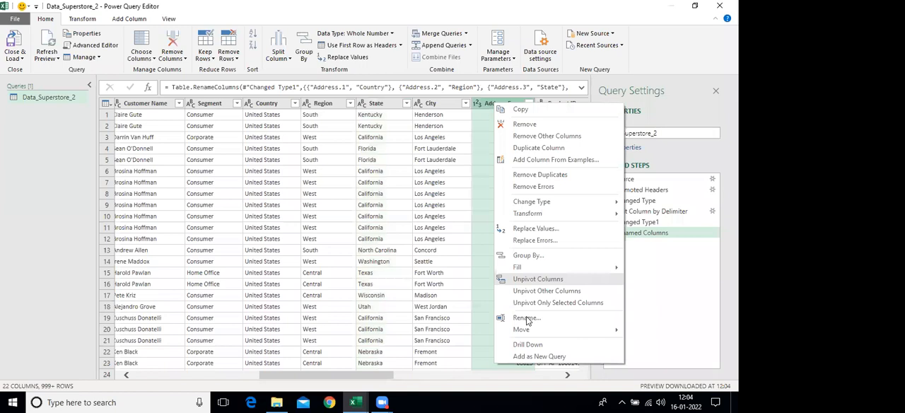
{"action": "left_click", "coordinate": [527, 318]}
{"action": "type", "text": "P"}
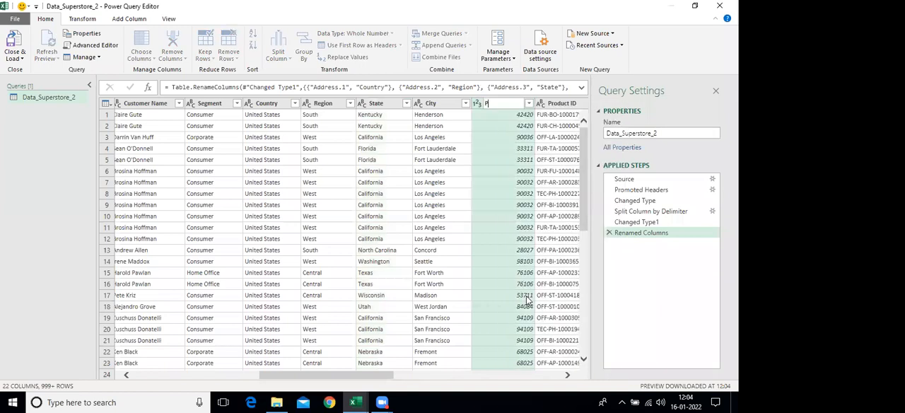
{"action": "type", "text": "incode"}
{"action": "key", "text": "Return"}
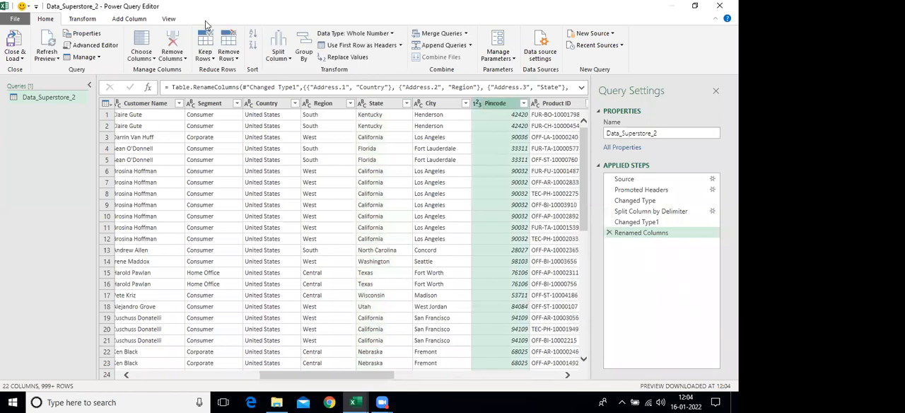
{"action": "left_click", "coordinate": [227, 56]}
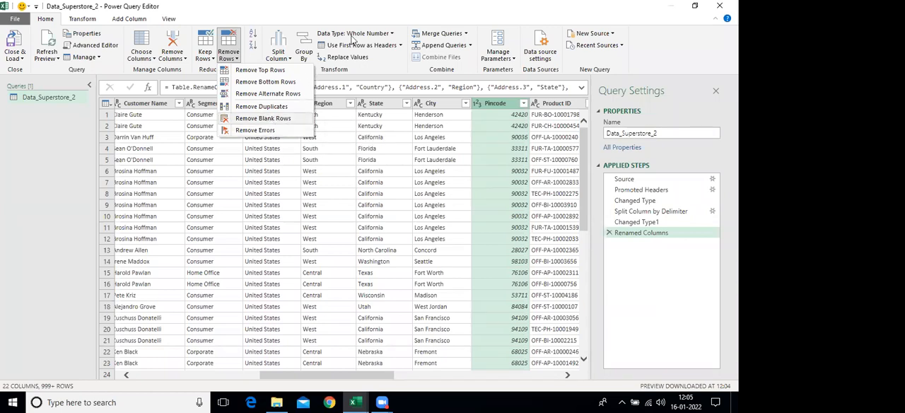
{"action": "left_click", "coordinate": [80, 20]}
{"action": "left_click", "coordinate": [126, 19]}
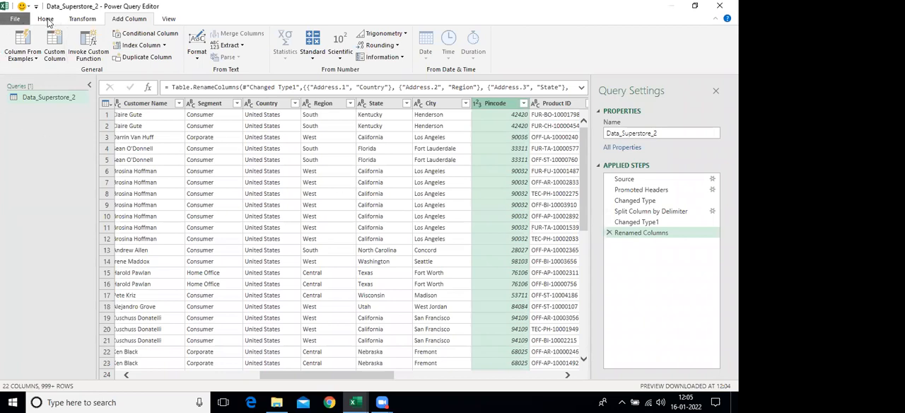
Close the query editor, load the transformed data into the workbook, and close the Queries & Connections pane
{"action": "left_click", "coordinate": [45, 19]}
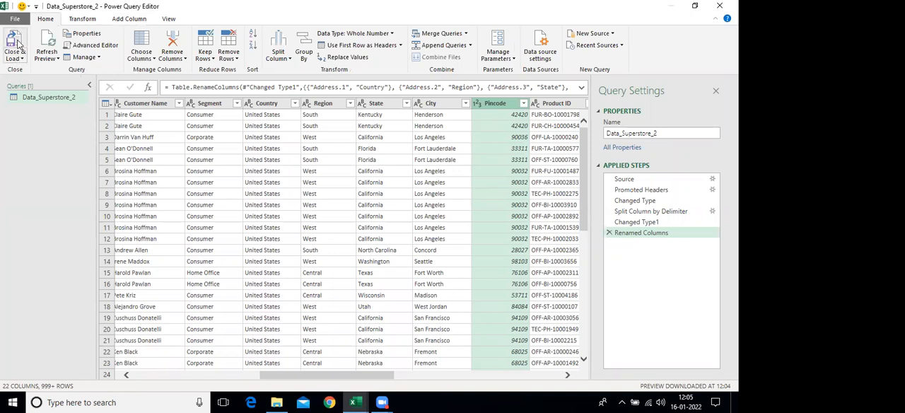
{"action": "left_click", "coordinate": [20, 44]}
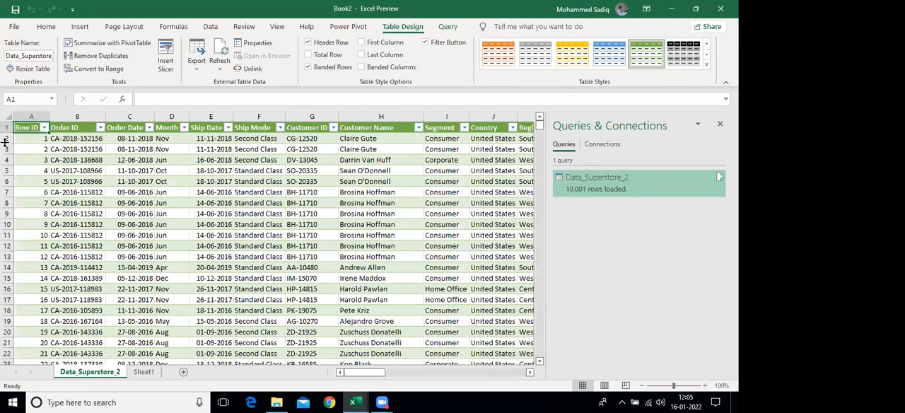
{"action": "left_click", "coordinate": [719, 124]}
Rename the loaded table as SalesTable
{"action": "left_click_drag", "start_coordinate": [24, 57], "coordinate": [157, 66]}
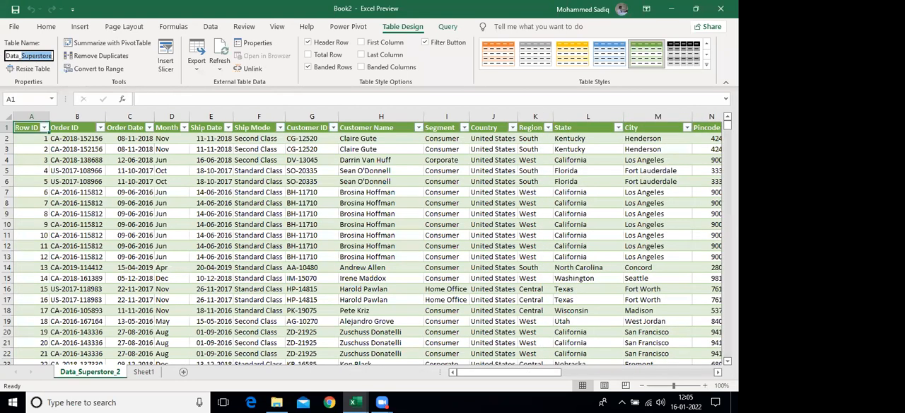
{"action": "type", "text": "2"}
{"action": "key", "text": "BackSpace"}
{"action": "key", "text": "BackSpace"}
{"action": "key", "text": "BackSpace"}
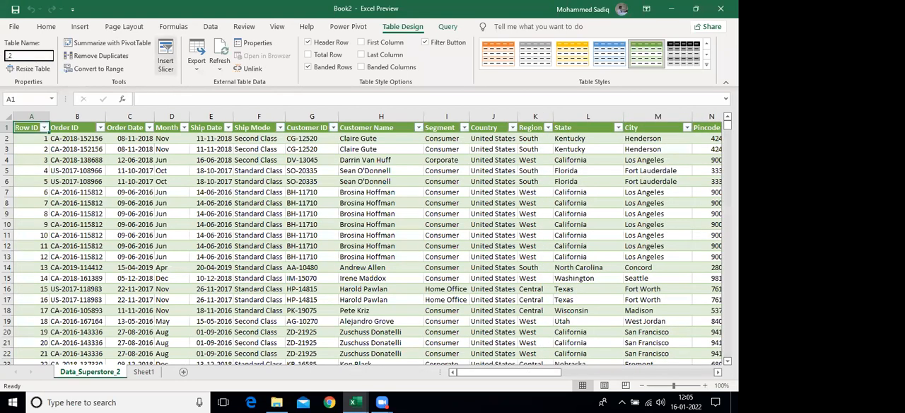
{"action": "key", "text": "Delete"}
{"action": "key", "text": "Delete"}
{"action": "type", "text": "SalesTable"}
{"action": "key", "text": "Return"}
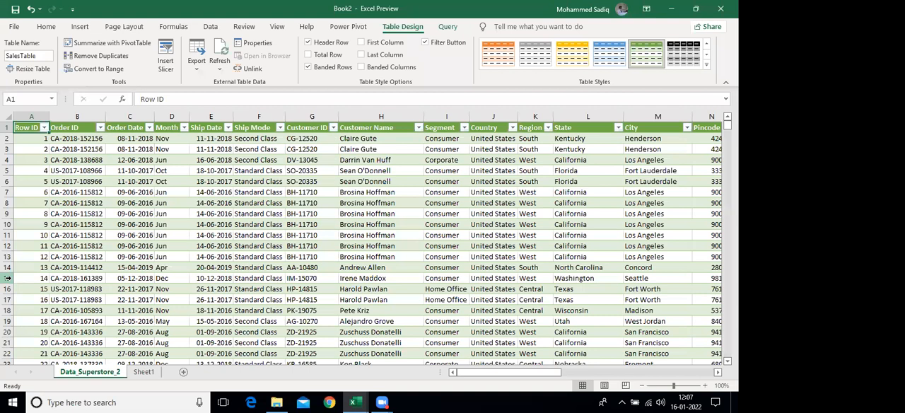
Switch to File Explorer and look through the Excel folder on New Volume (E:) for a data workbook
{"action": "left_click", "coordinate": [359, 401]}
{"action": "right_click", "coordinate": [358, 400]}
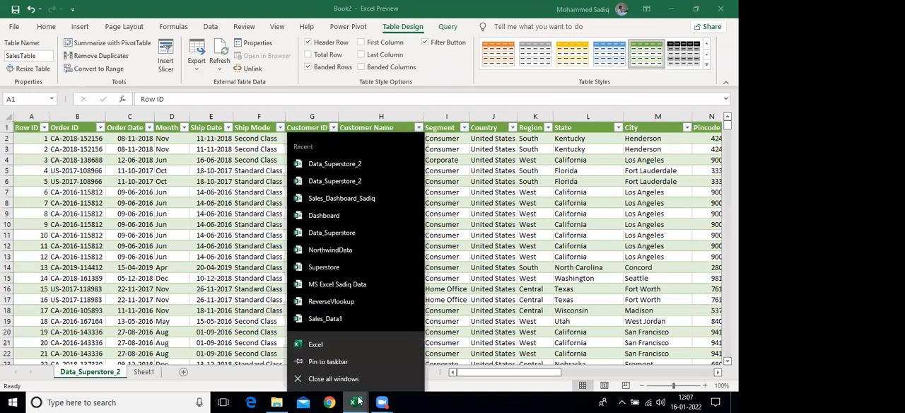
{"action": "left_click", "coordinate": [278, 400]}
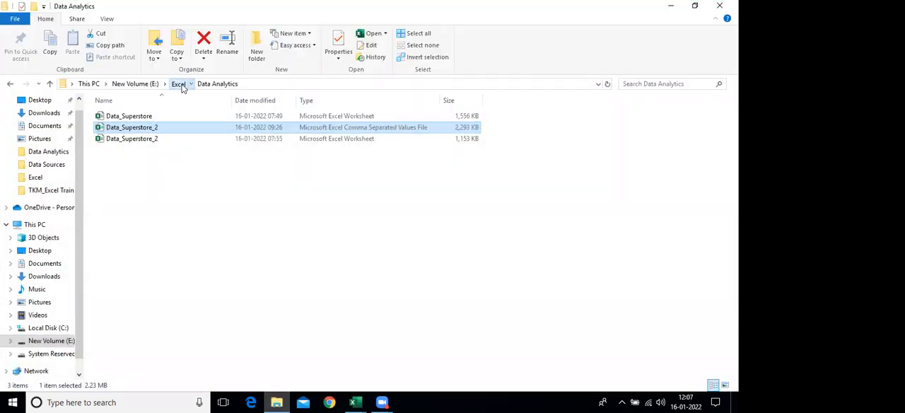
{"action": "left_click", "coordinate": [177, 83]}
{"action": "scroll", "coordinate": [141, 283], "scroll_direction": "down", "scroll_amount": 12}
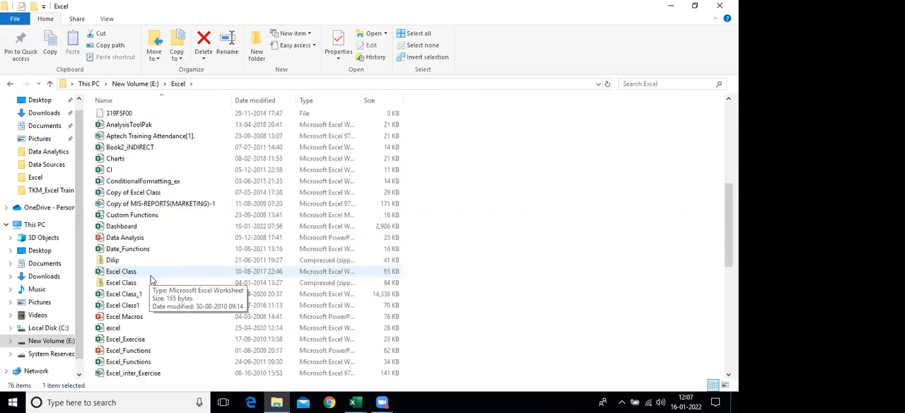
{"action": "scroll", "coordinate": [176, 318], "scroll_direction": "down", "scroll_amount": 4}
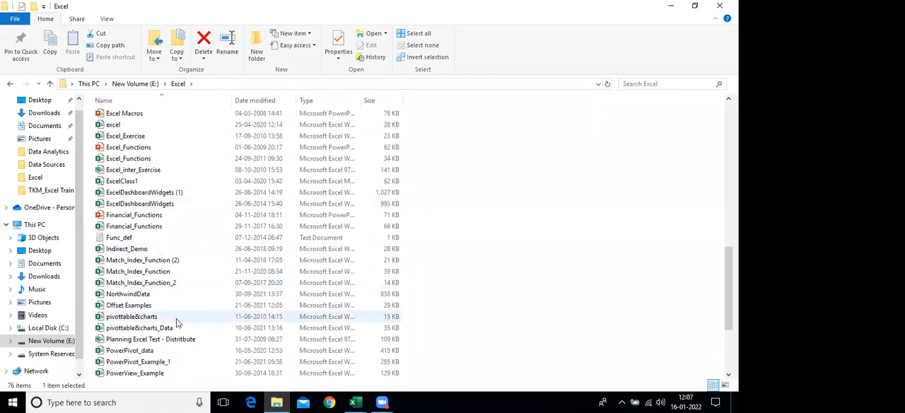
{"action": "scroll", "coordinate": [176, 323], "scroll_direction": "down", "scroll_amount": 3}
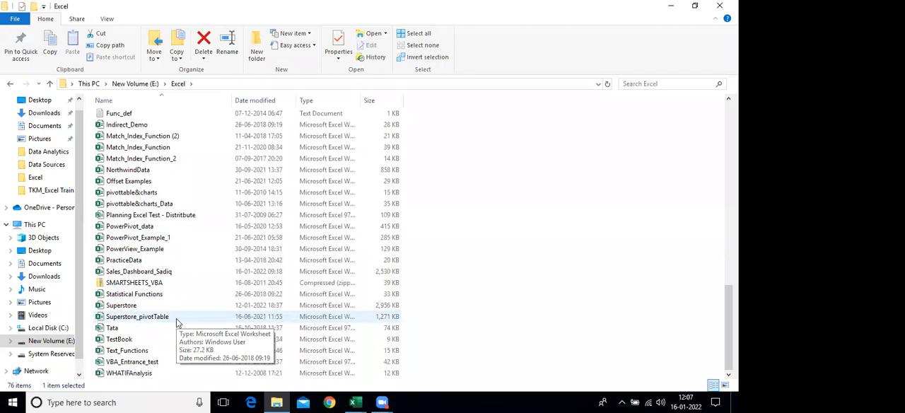
{"action": "scroll", "coordinate": [177, 323], "scroll_direction": "up", "scroll_amount": 10}
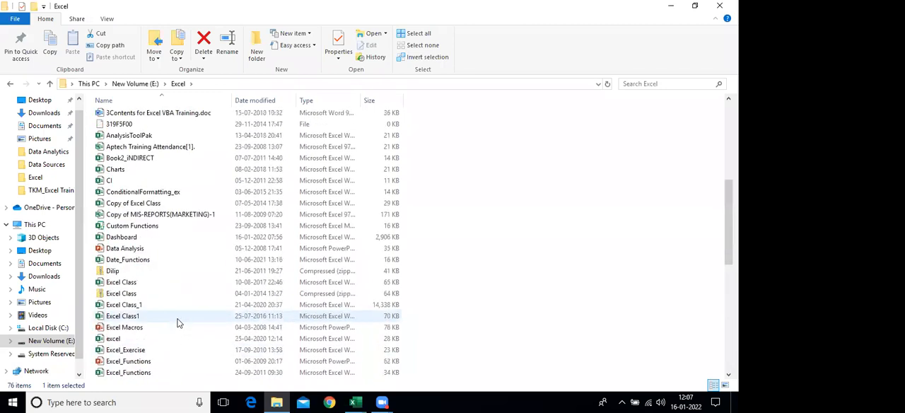
{"action": "scroll", "coordinate": [178, 322], "scroll_direction": "up", "scroll_amount": 5}
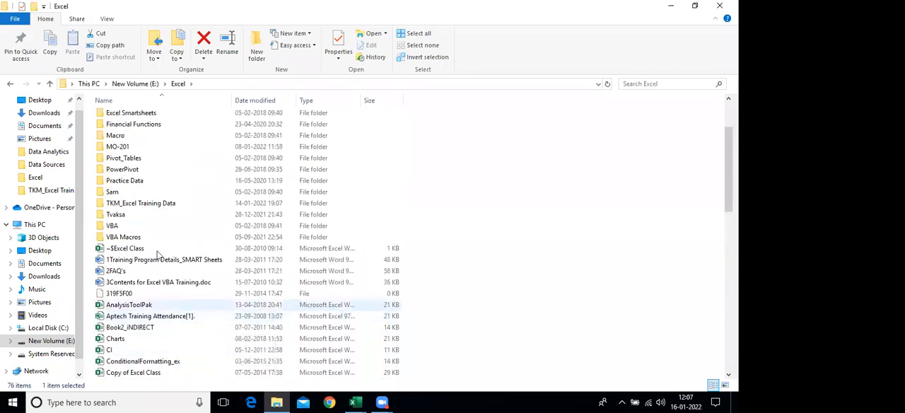
Look through the TKM_Excel Training Data folder for a data workbook and return to the Excel folder
{"action": "left_click", "coordinate": [162, 203]}
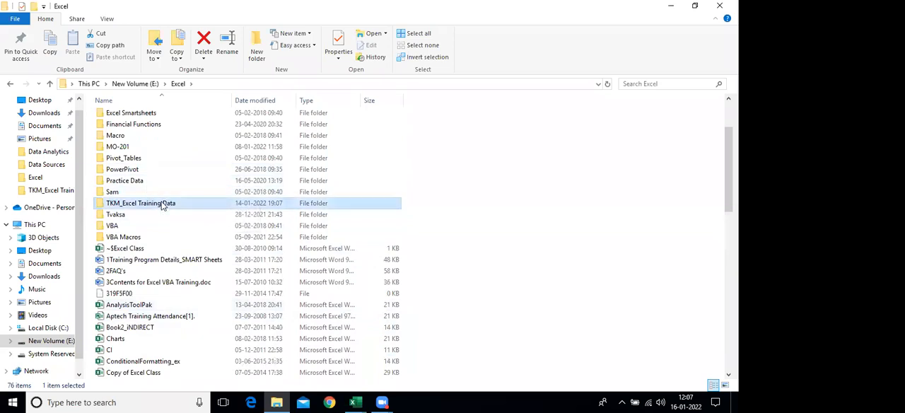
{"action": "double_click", "coordinate": [162, 204]}
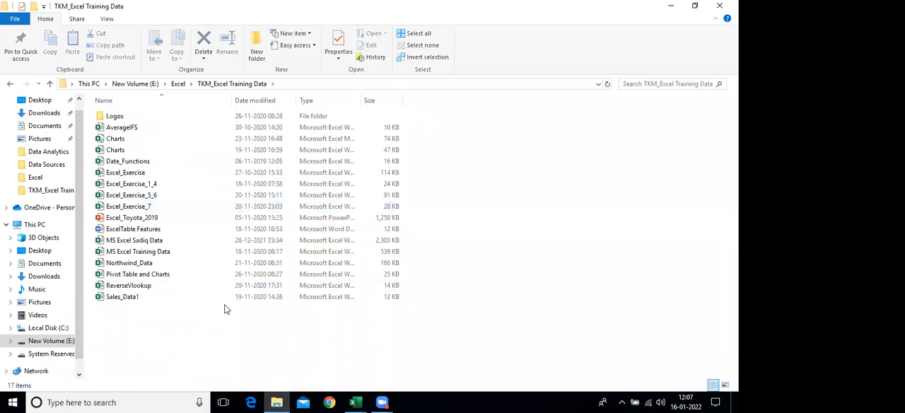
{"action": "left_click", "coordinate": [163, 262]}
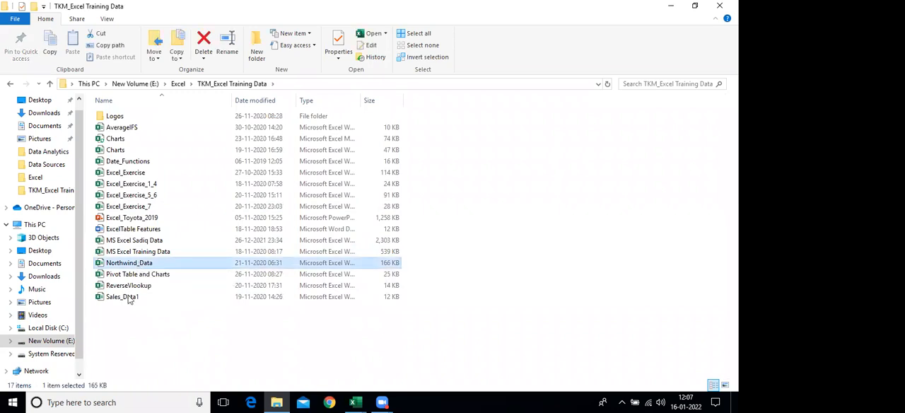
{"action": "left_click", "coordinate": [177, 84]}
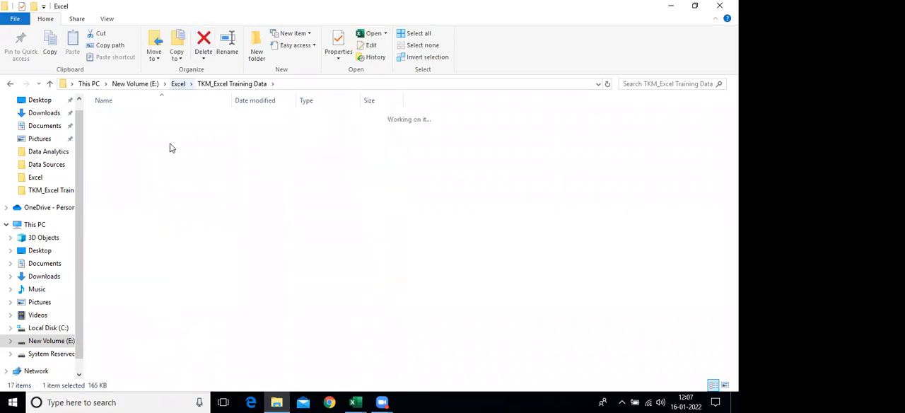
Find the NorthwindData workbook in the Excel folder and open it in Excel
{"action": "scroll", "coordinate": [192, 259], "scroll_direction": "down", "scroll_amount": 4}
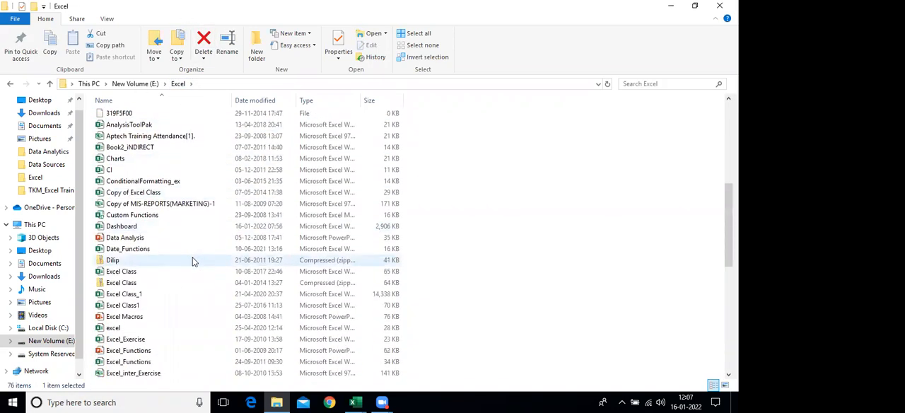
{"action": "scroll", "coordinate": [193, 262], "scroll_direction": "down", "scroll_amount": 4}
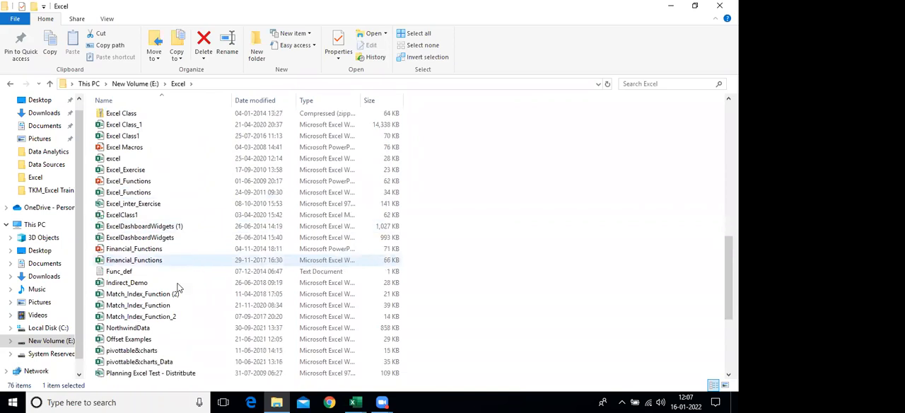
{"action": "left_click", "coordinate": [134, 363]}
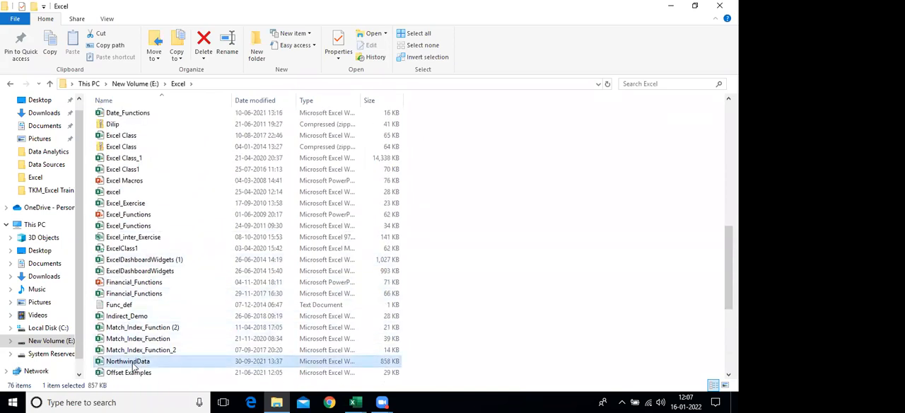
{"action": "scroll", "coordinate": [117, 311], "scroll_direction": "down", "scroll_amount": 3}
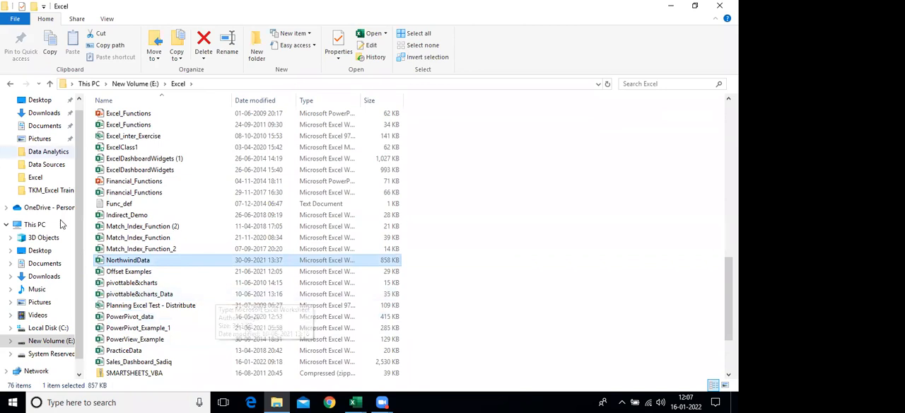
{"action": "key", "text": "alt+Tab"}
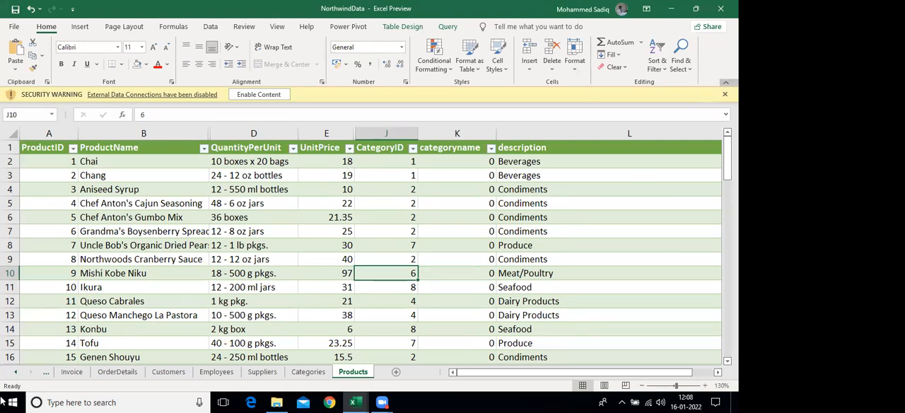
Collapse the ribbon and delete the categoryname and description columns from the Products sheet
{"action": "left_click", "coordinate": [725, 82]}
{"action": "scroll", "coordinate": [198, 206], "scroll_direction": "down", "scroll_amount": 2, "text": "ctrl"}
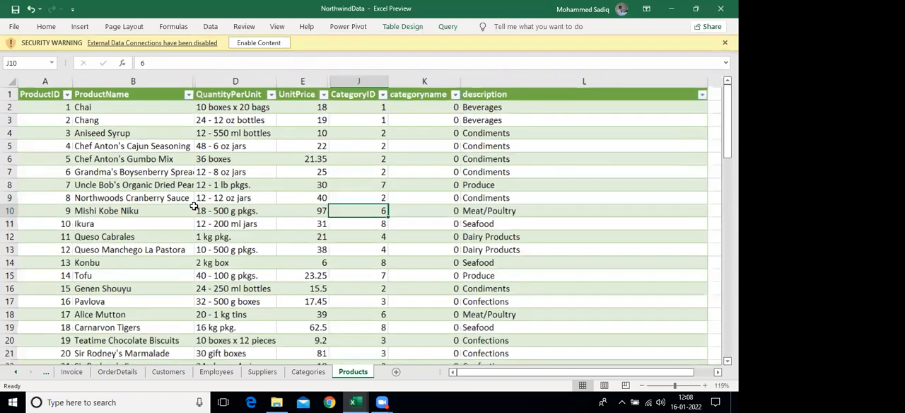
{"action": "scroll", "coordinate": [538, 90], "scroll_direction": "down", "scroll_amount": 3, "text": "ctrl"}
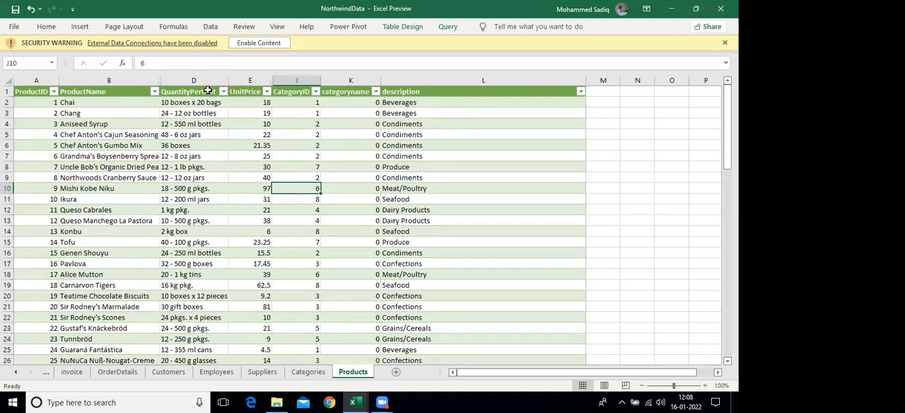
{"action": "scroll", "coordinate": [225, 92], "scroll_direction": "down", "scroll_amount": 1}
{"action": "scroll", "coordinate": [222, 93], "scroll_direction": "up", "scroll_amount": 1, "text": "ctrl"}
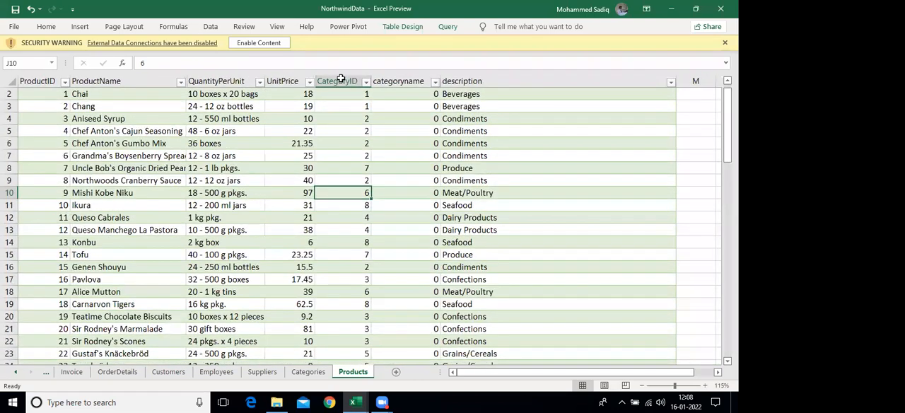
{"action": "scroll", "coordinate": [392, 78], "scroll_direction": "down", "scroll_amount": 2, "text": "ctrl"}
{"action": "left_click_drag", "start_coordinate": [305, 79], "coordinate": [383, 80]}
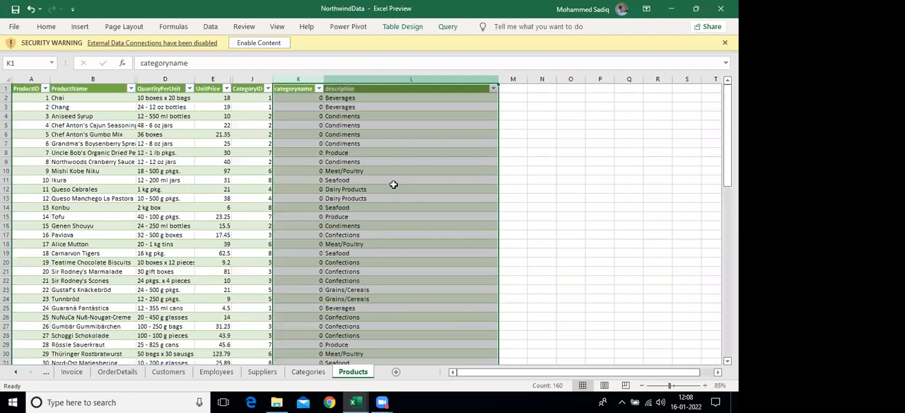
{"action": "key", "text": "ctrl+minus"}
{"action": "left_click_drag", "start_coordinate": [252, 143], "coordinate": [29, 198]}
{"action": "left_click", "coordinate": [204, 162]}
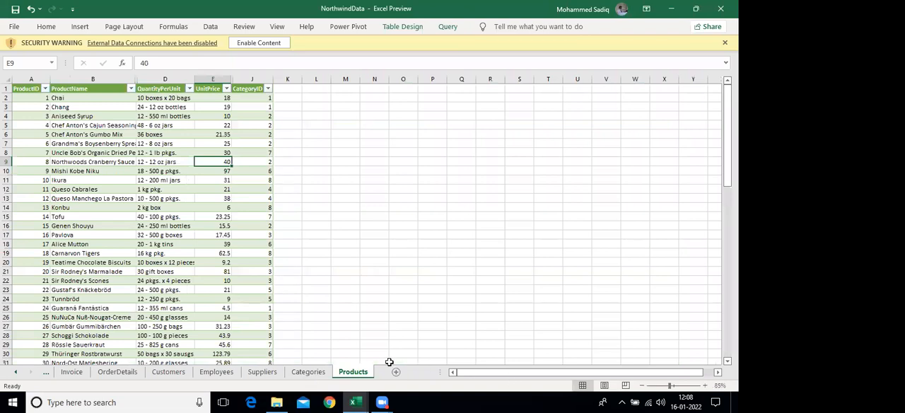
Look at the Orders and CustOrders sheets and return to Orders
{"action": "left_click", "coordinate": [46, 371]}
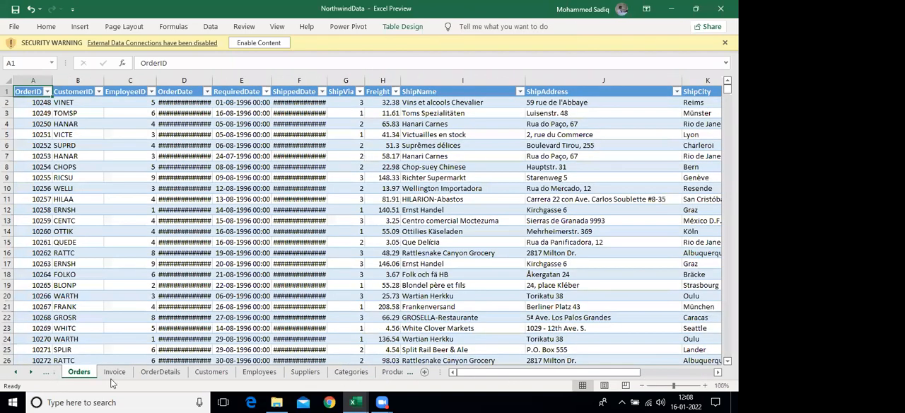
{"action": "left_click", "coordinate": [46, 372]}
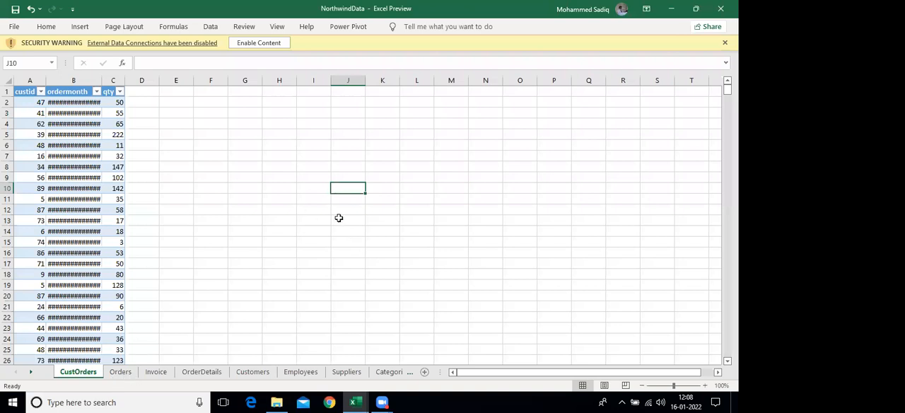
{"action": "key", "text": "ctrl+Page_Down"}
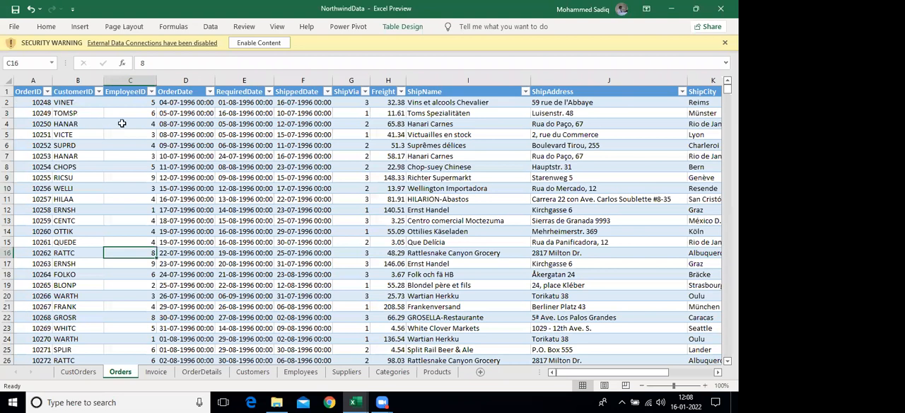
Check the CustomerID and EmployeeID values of the first orders and sort the Orders table by EmployeeID from smallest to largest
{"action": "left_click", "coordinate": [76, 104]}
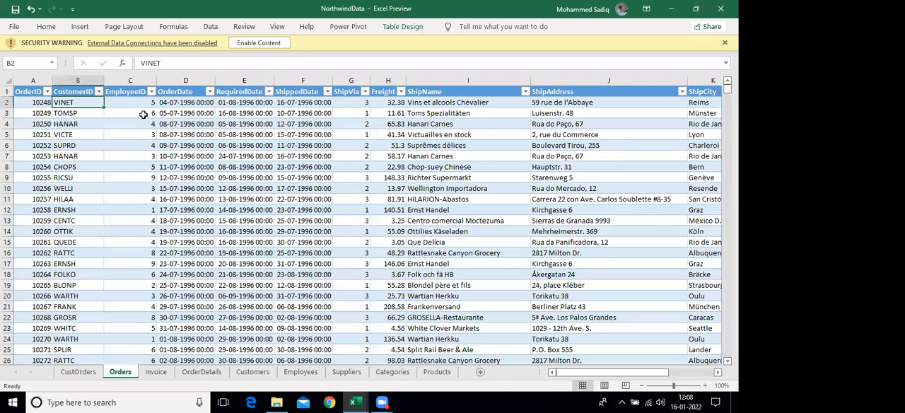
{"action": "key", "text": "Right"}
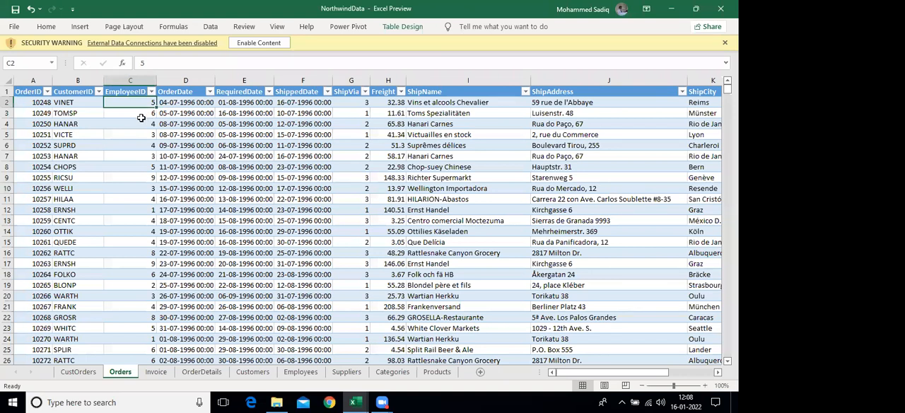
{"action": "key", "text": "Down"}
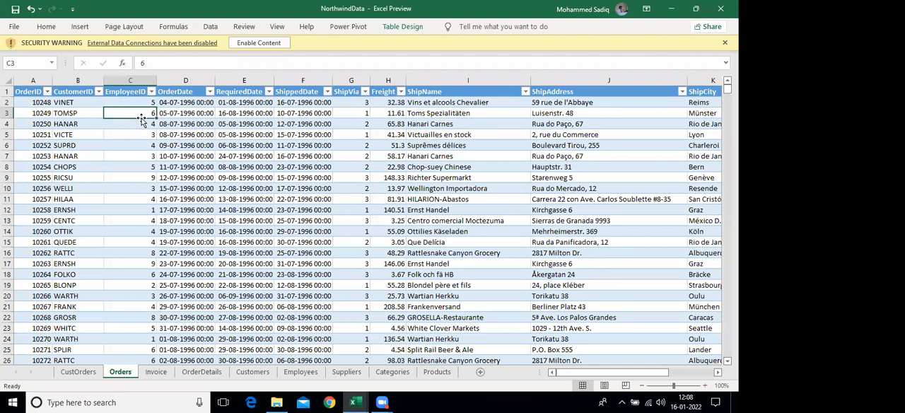
{"action": "key", "text": "Down"}
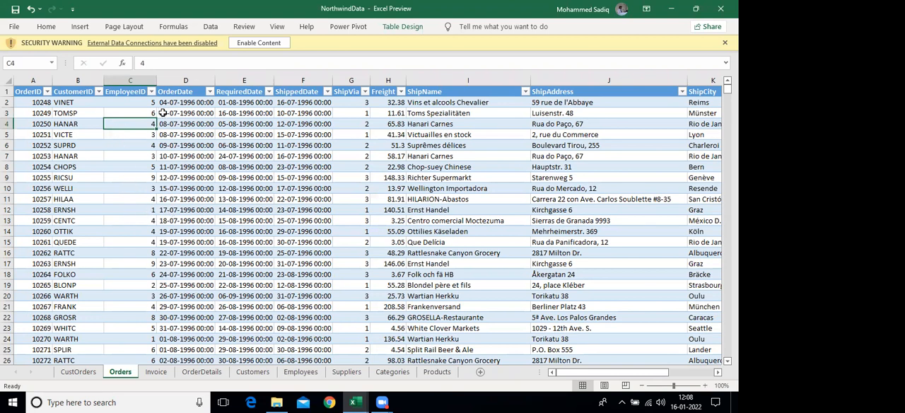
{"action": "left_click", "coordinate": [152, 92]}
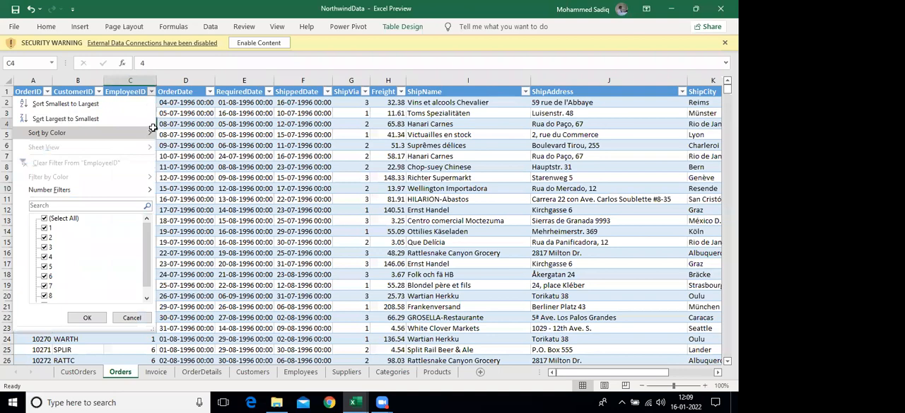
{"action": "left_click", "coordinate": [144, 103]}
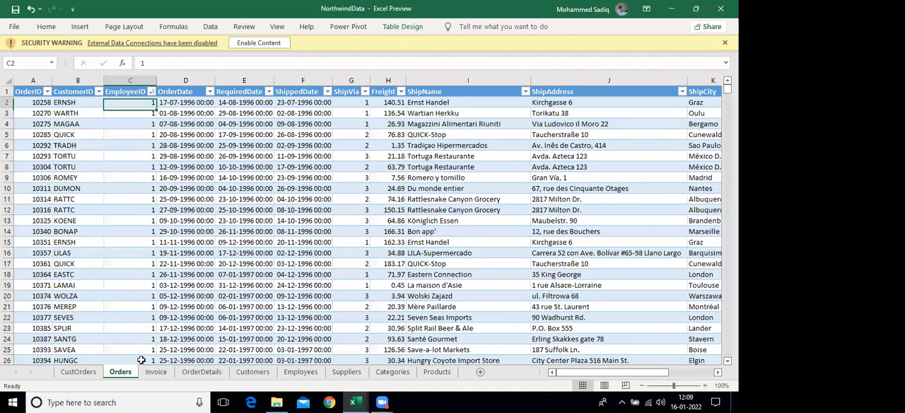
Review the sorted EmployeeID groups on the Orders sheet and select the EmployeeID cells with value 1
{"action": "left_click_drag", "start_coordinate": [142, 103], "coordinate": [141, 339]}
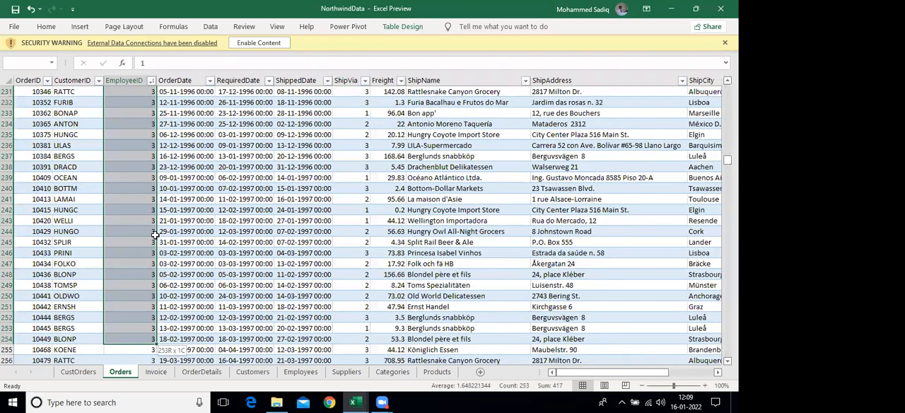
{"action": "key", "text": "shift+Page_Down"}
{"action": "key", "text": "shift+Page_Down"}
{"action": "key", "text": "shift+Page_Down"}
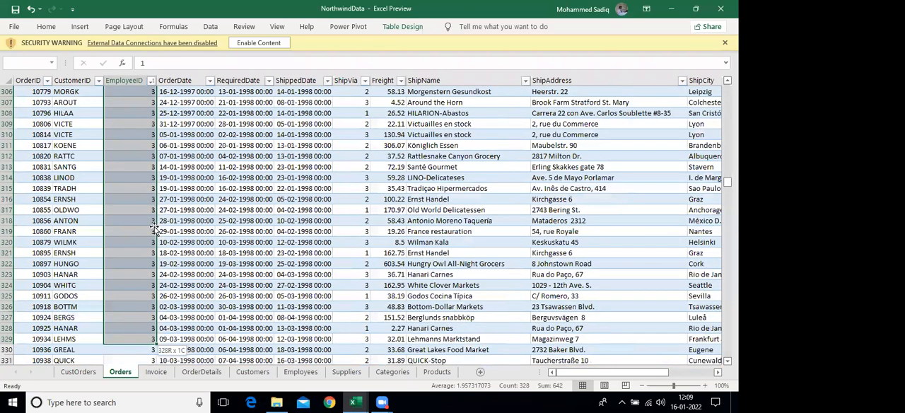
{"action": "left_click_drag", "start_coordinate": [162, 187], "coordinate": [162, 221]}
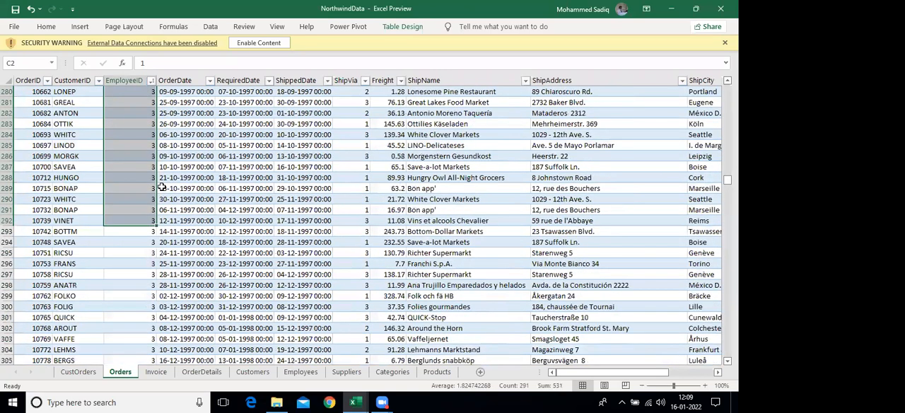
{"action": "scroll", "coordinate": [158, 183], "scroll_direction": "up", "scroll_amount": 13}
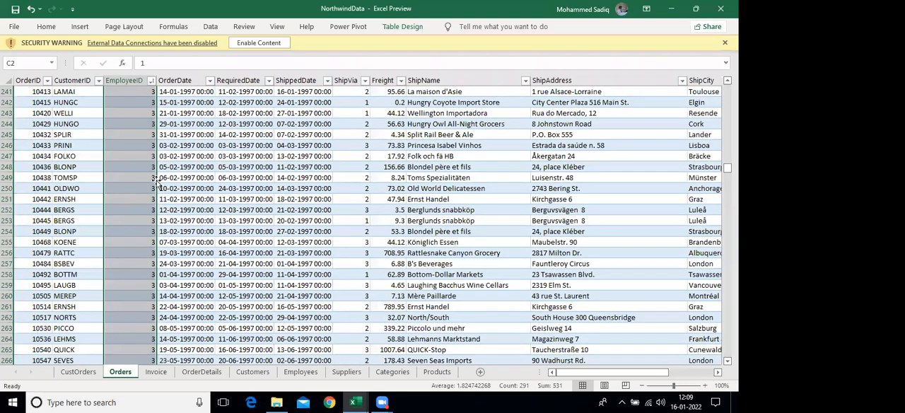
{"action": "scroll", "coordinate": [142, 274], "scroll_direction": "up", "scroll_amount": 20}
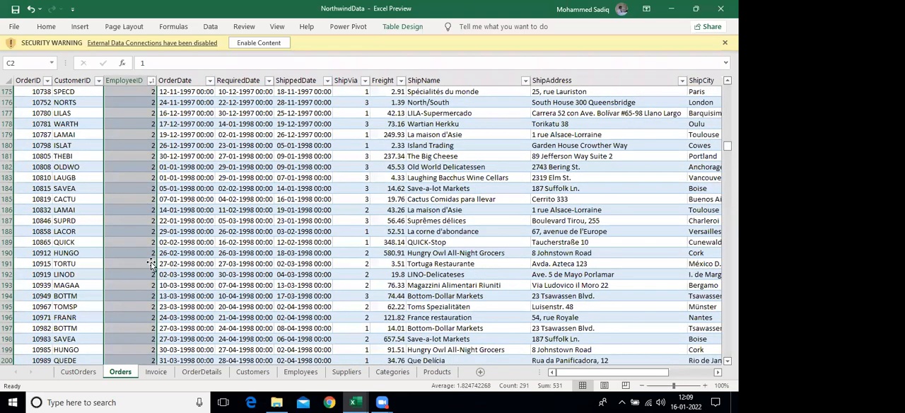
{"action": "scroll", "coordinate": [143, 231], "scroll_direction": "up", "scroll_amount": 5}
{"action": "left_click", "coordinate": [183, 221]}
{"action": "scroll", "coordinate": [182, 220], "scroll_direction": "up", "scroll_amount": 17}
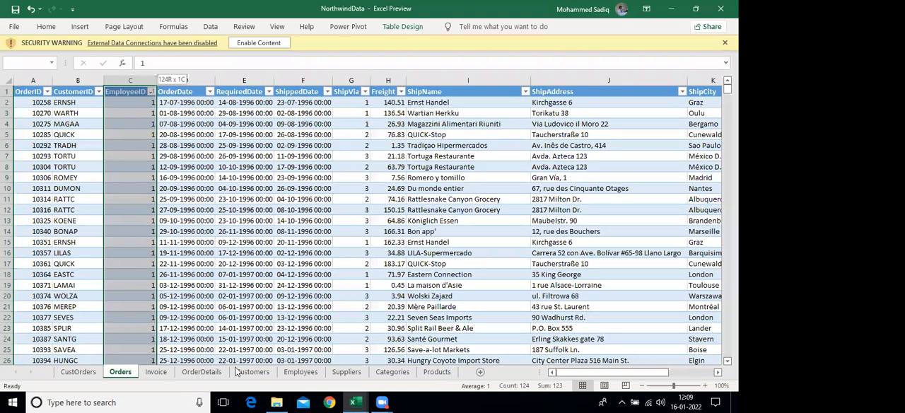
Compare the EmployeeID values in Orders with the Employees sheet, highlighting the ID and name cells of employees 5 and 3
{"action": "left_click", "coordinate": [297, 375]}
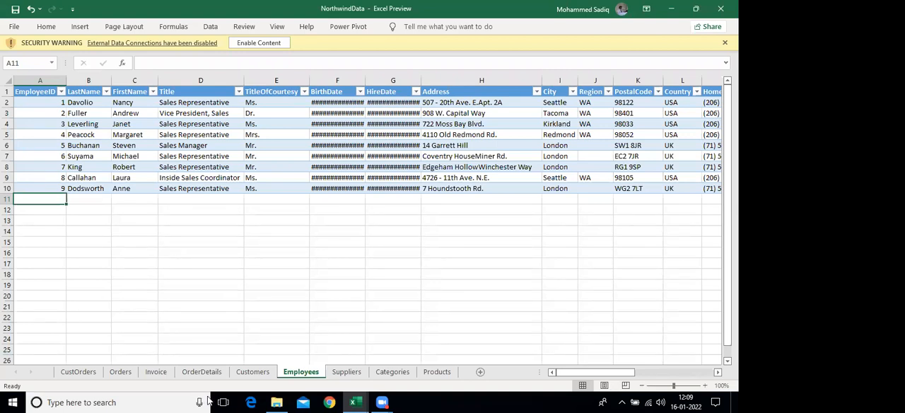
{"action": "left_click", "coordinate": [120, 372]}
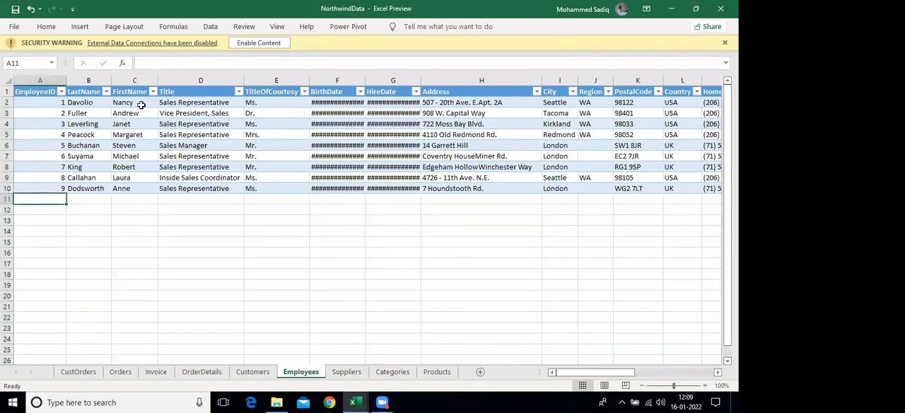
{"action": "left_click", "coordinate": [137, 106]}
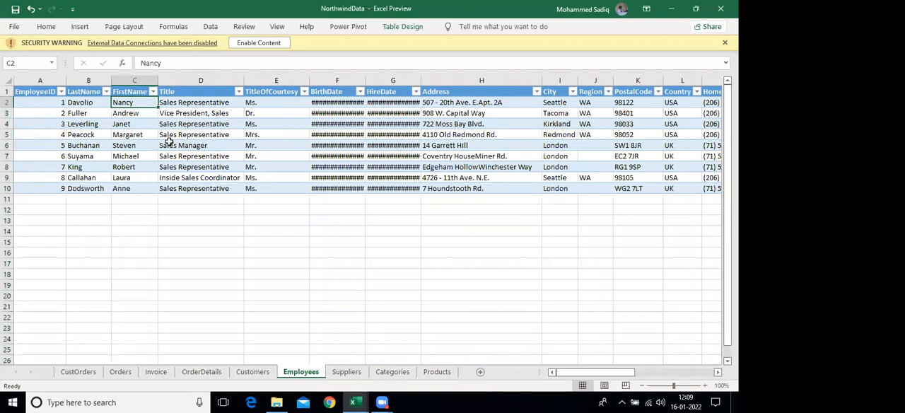
{"action": "left_click_drag", "start_coordinate": [121, 146], "coordinate": [41, 146]}
{"action": "left_click_drag", "start_coordinate": [120, 123], "coordinate": [35, 124]}
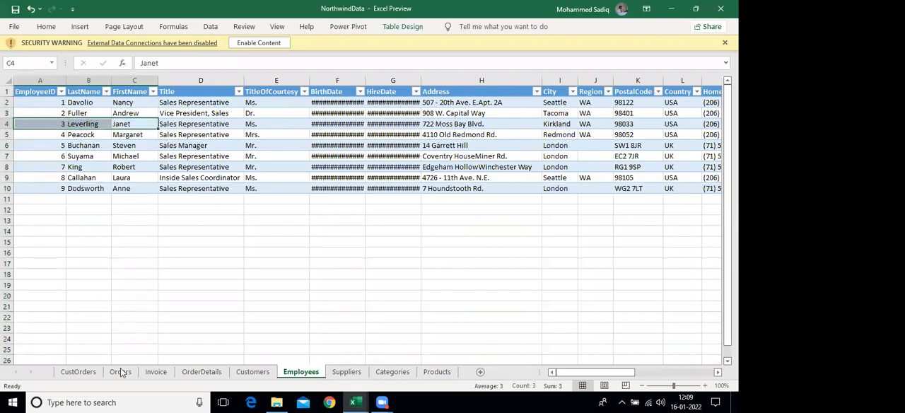
{"action": "left_click", "coordinate": [120, 372]}
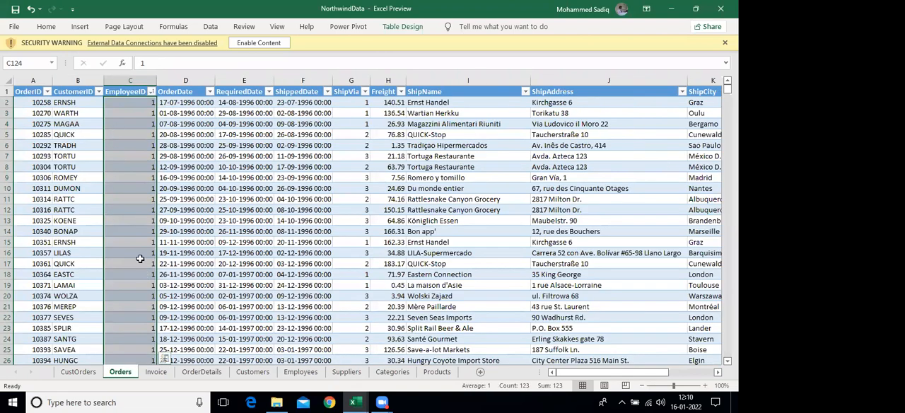
{"action": "left_click", "coordinate": [243, 188]}
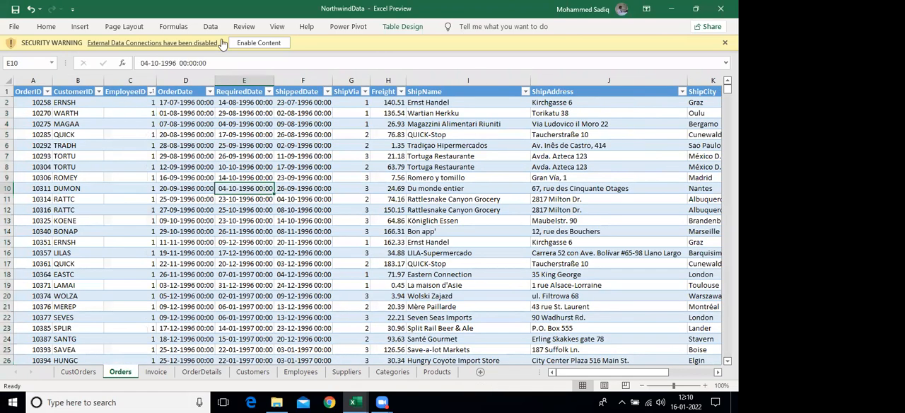
Add the Orders sheet's table to the Power Pivot data model
{"action": "left_click", "coordinate": [351, 27]}
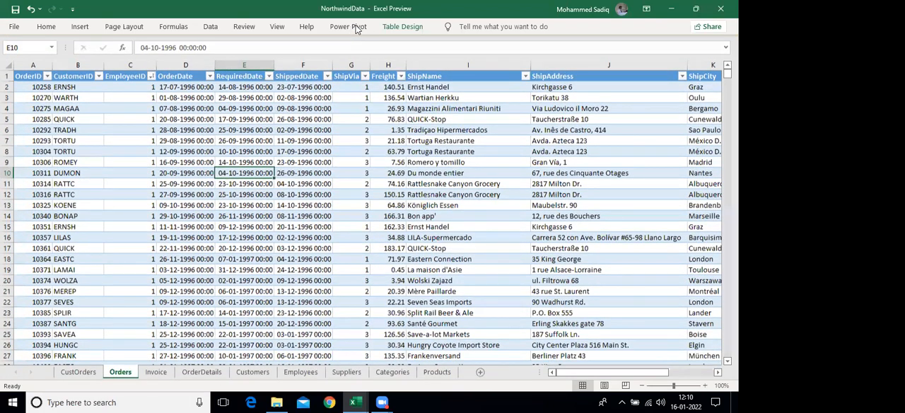
{"action": "left_click", "coordinate": [644, 57]}
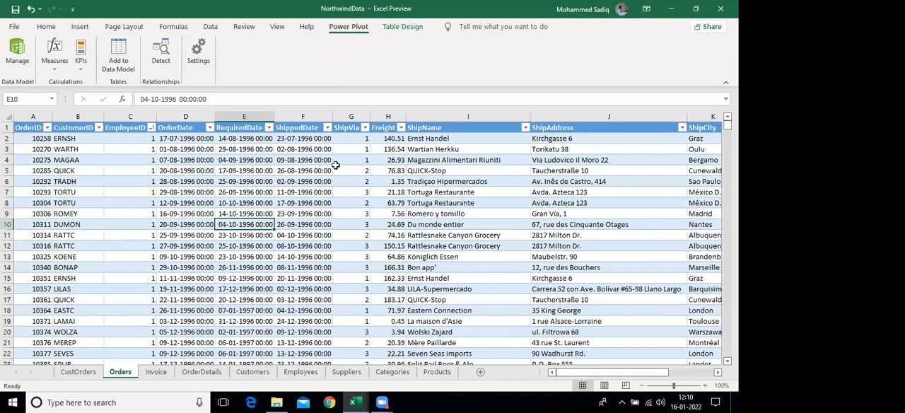
{"action": "left_click", "coordinate": [382, 402]}
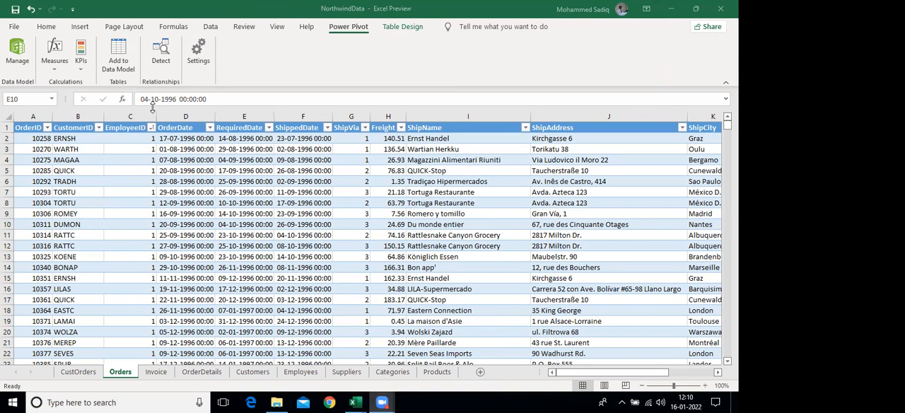
{"action": "left_click", "coordinate": [129, 195]}
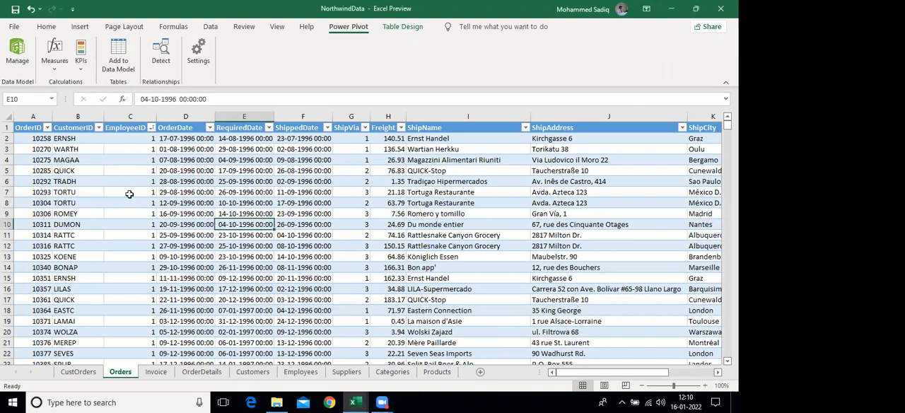
{"action": "left_click", "coordinate": [121, 60]}
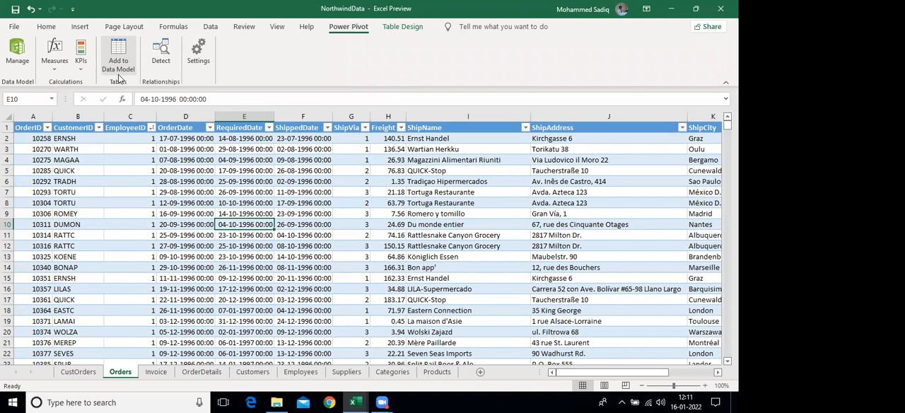
{"action": "left_click", "coordinate": [118, 74]}
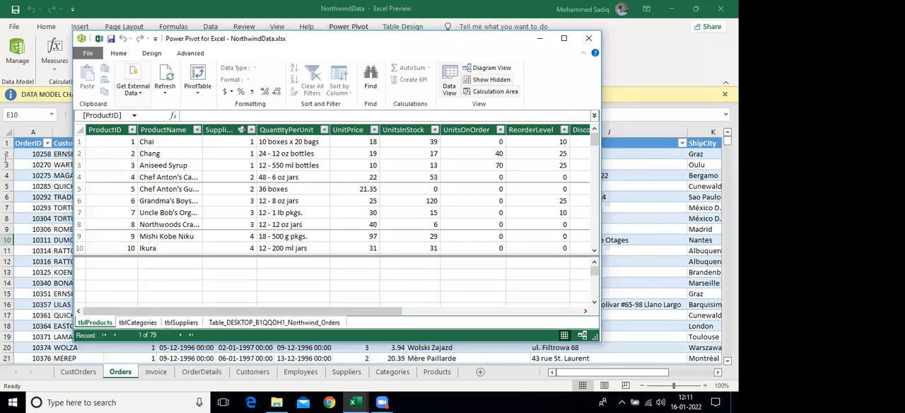
Delete the Table_DESKTOP_B1QQOH1_Northwind_Orders and tblCategories tables from the data model
{"action": "left_click", "coordinate": [224, 323]}
{"action": "right_click", "coordinate": [225, 323]}
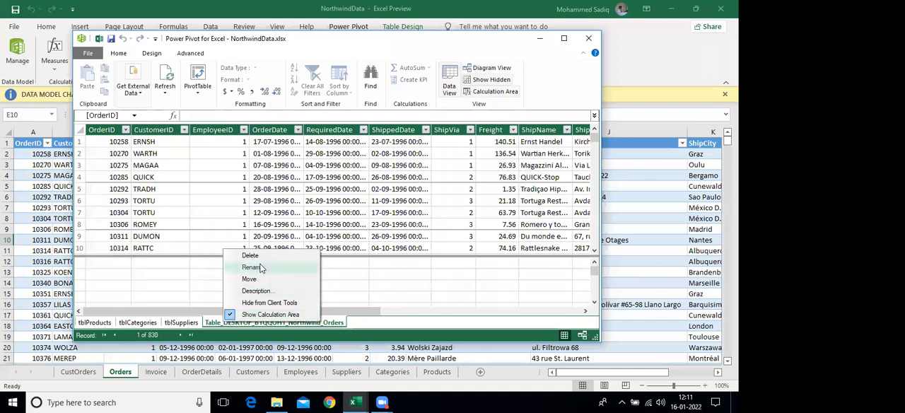
{"action": "left_click", "coordinate": [257, 257]}
{"action": "key", "text": "Return"}
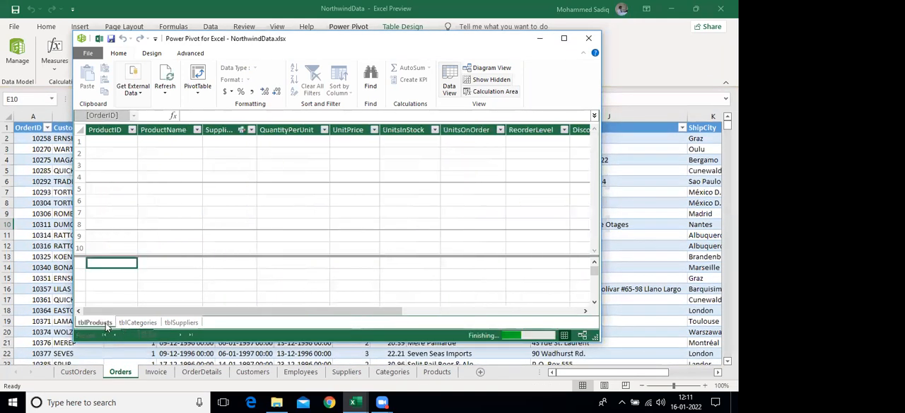
{"action": "right_click", "coordinate": [128, 322]}
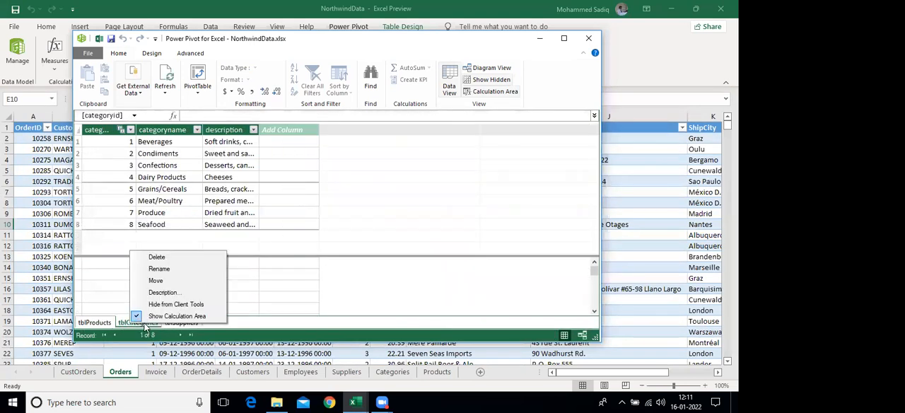
{"action": "left_click", "coordinate": [157, 262]}
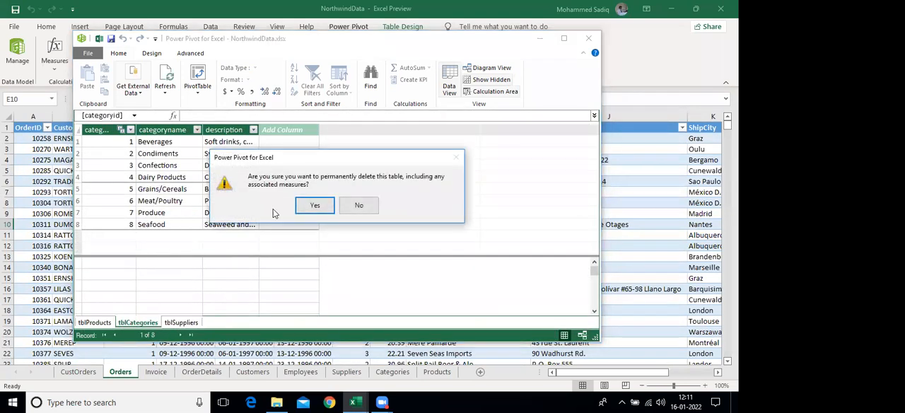
{"action": "left_click", "coordinate": [315, 205]}
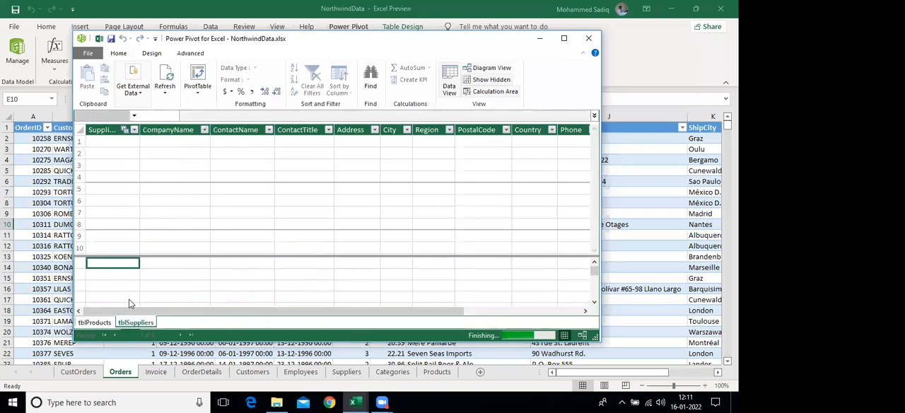
Delete the tblSuppliers and tblProducts tables from the data model and close the Power Pivot window
{"action": "right_click", "coordinate": [137, 322]}
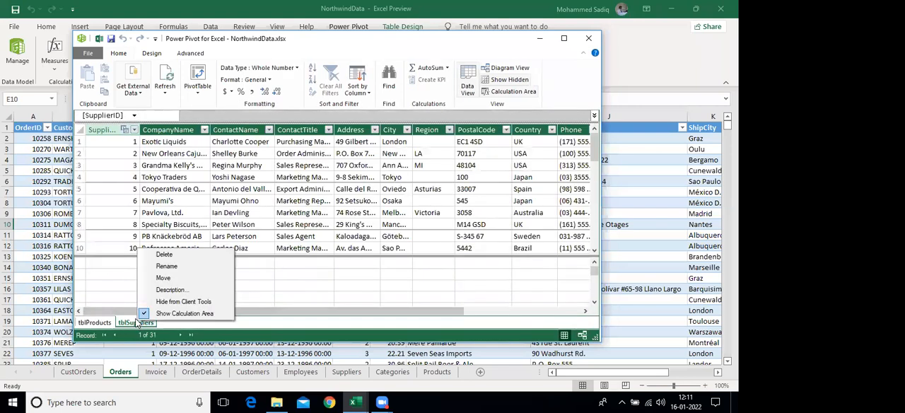
{"action": "left_click", "coordinate": [163, 261]}
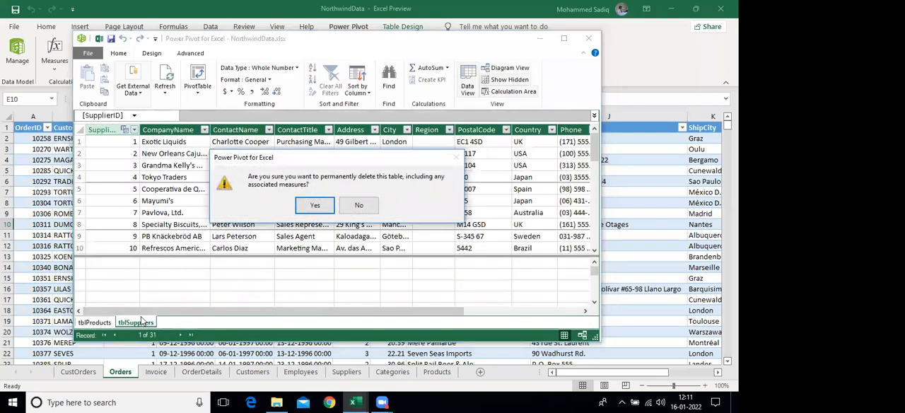
{"action": "left_click", "coordinate": [314, 204]}
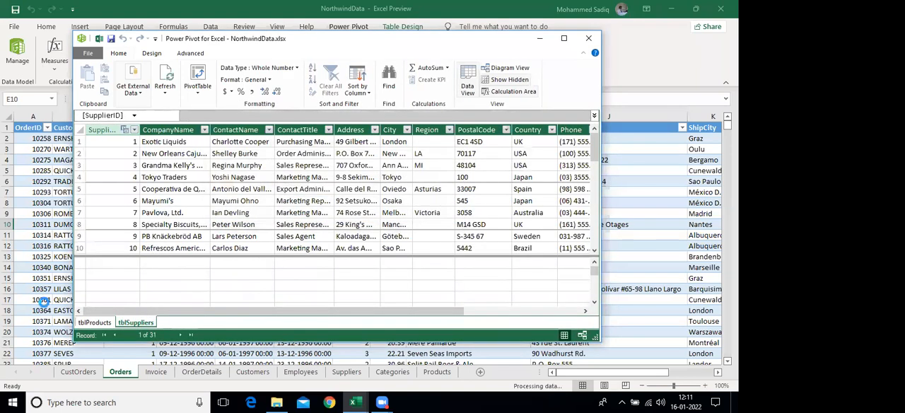
{"action": "right_click", "coordinate": [92, 324]}
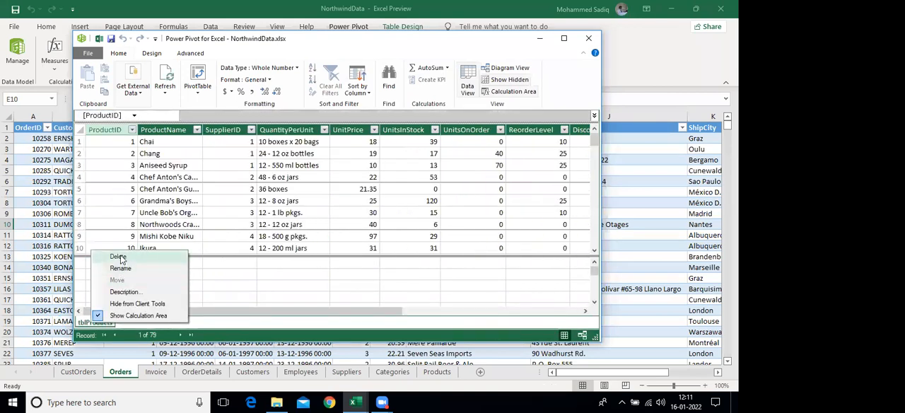
{"action": "left_click", "coordinate": [118, 256]}
{"action": "left_click", "coordinate": [309, 205]}
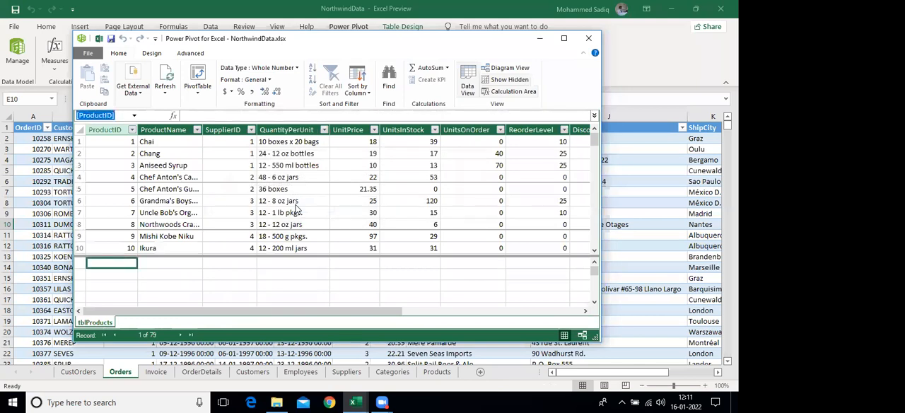
{"action": "left_click", "coordinate": [588, 39]}
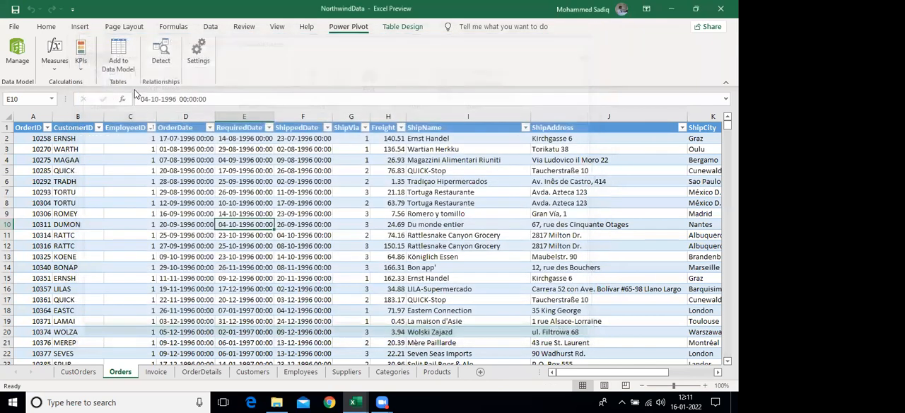
Add the Orders sheet's table to the emptied data model and shorten its name to Orders
{"action": "left_click", "coordinate": [130, 213]}
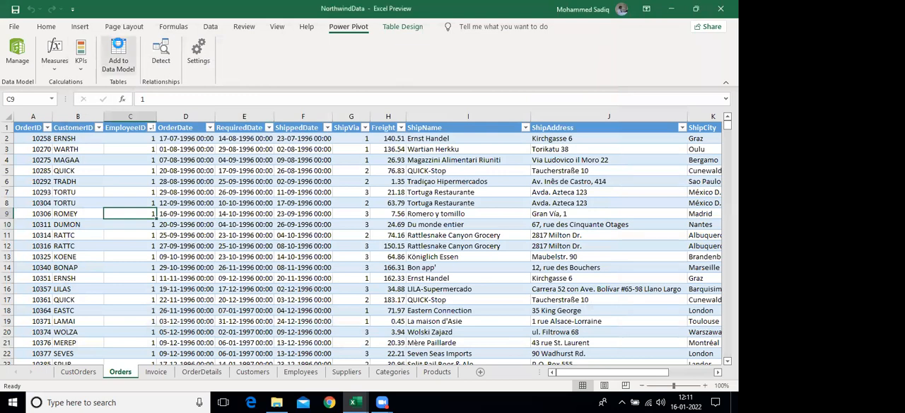
{"action": "left_click", "coordinate": [118, 50]}
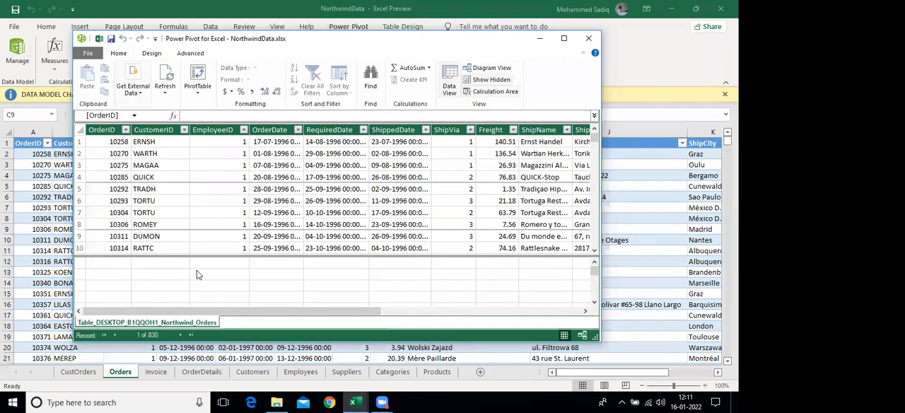
{"action": "right_click", "coordinate": [156, 321]}
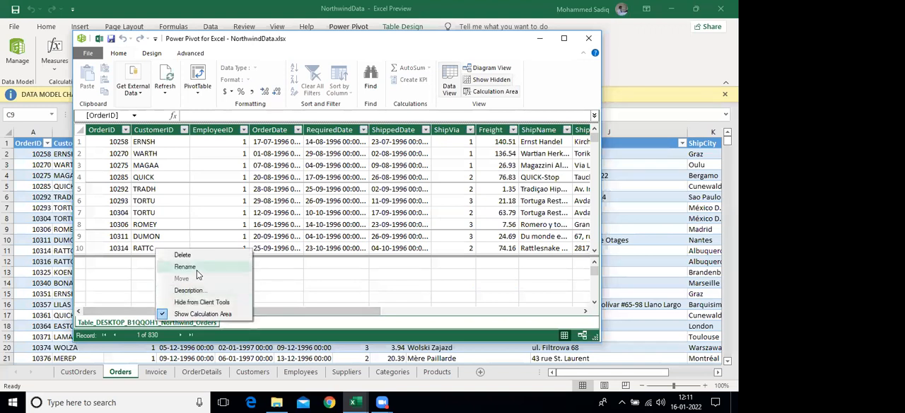
{"action": "left_click", "coordinate": [197, 268]}
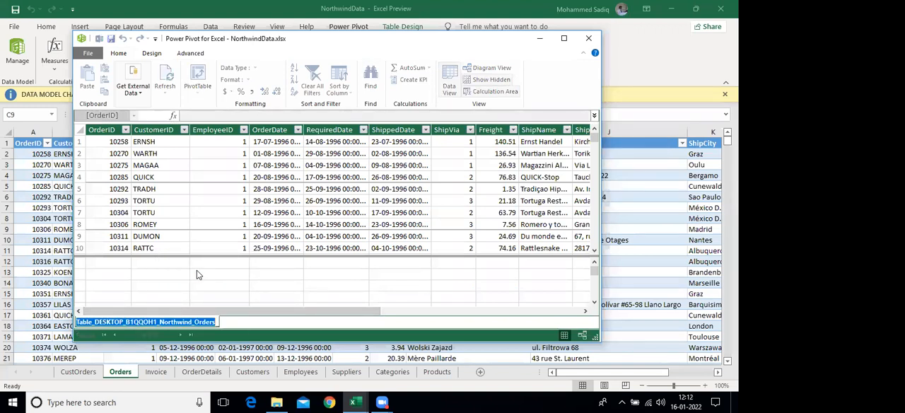
{"action": "key", "text": "Left"}
{"action": "key", "text": "Left"}
{"action": "key", "text": "shift+Home"}
{"action": "key", "text": "Delete"}
{"action": "key", "text": "Return"}
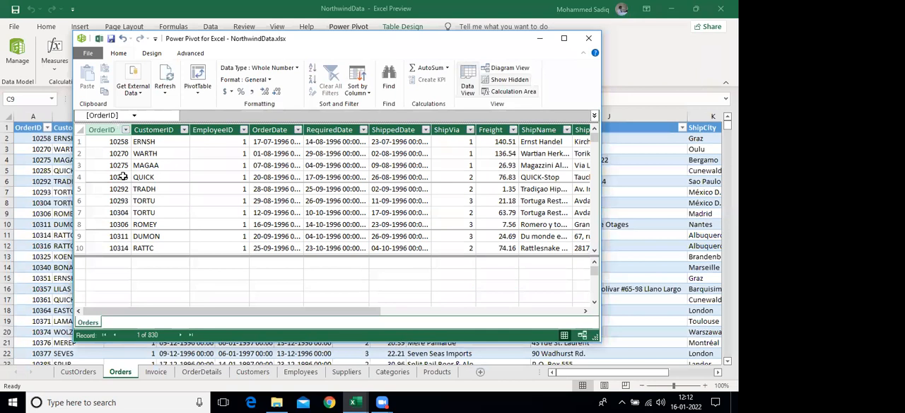
Add the Employees sheet's table to the data model and shorten its name to Employees
{"action": "key", "text": "alt+Tab"}
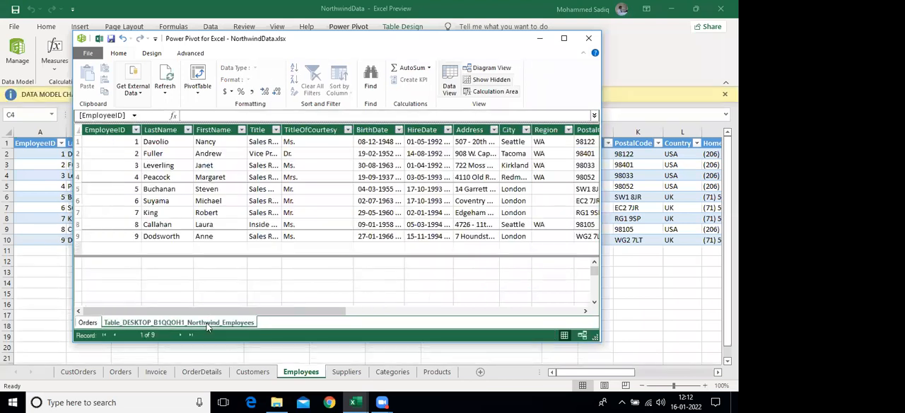
{"action": "right_click", "coordinate": [207, 325]}
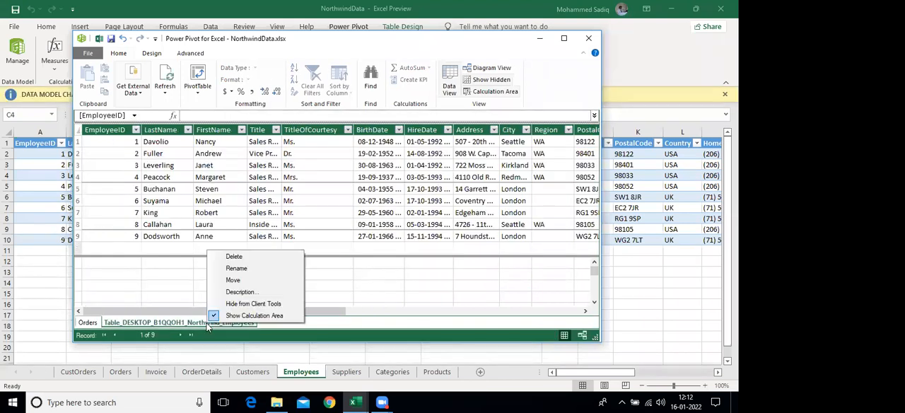
{"action": "left_click", "coordinate": [236, 268]}
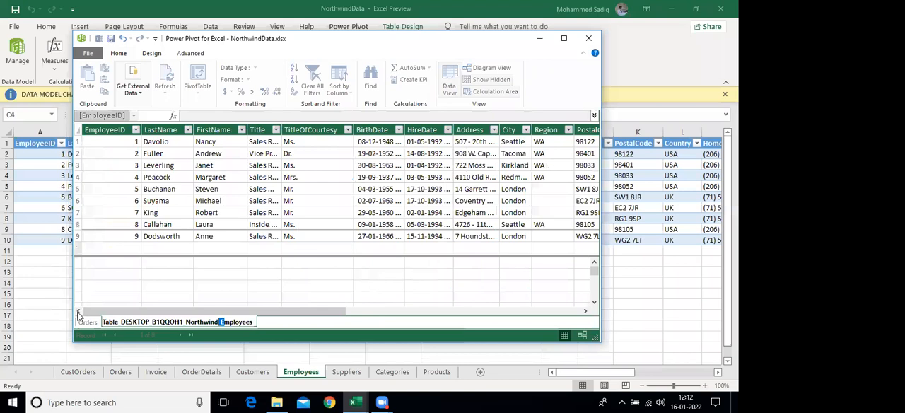
{"action": "key", "text": "shift+Home"}
{"action": "key", "text": "BackSpace"}
{"action": "key", "text": "Return"}
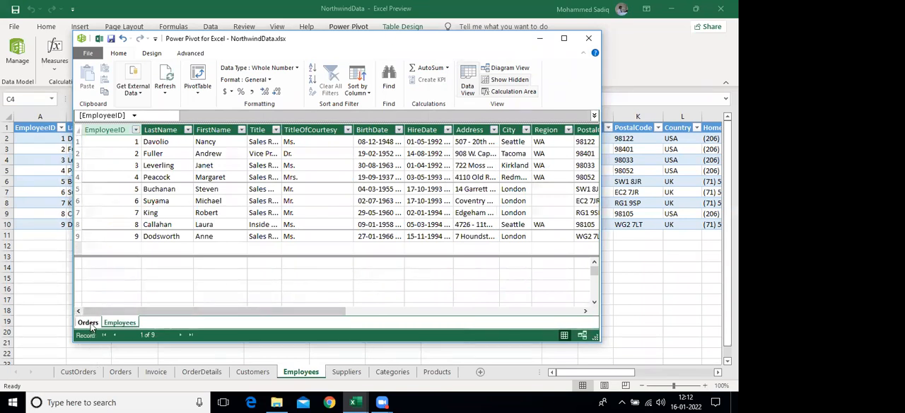
Compare the EmployeeID values in the data model's Orders table with the IDs and first names in the Employees table
{"action": "left_click", "coordinate": [89, 322]}
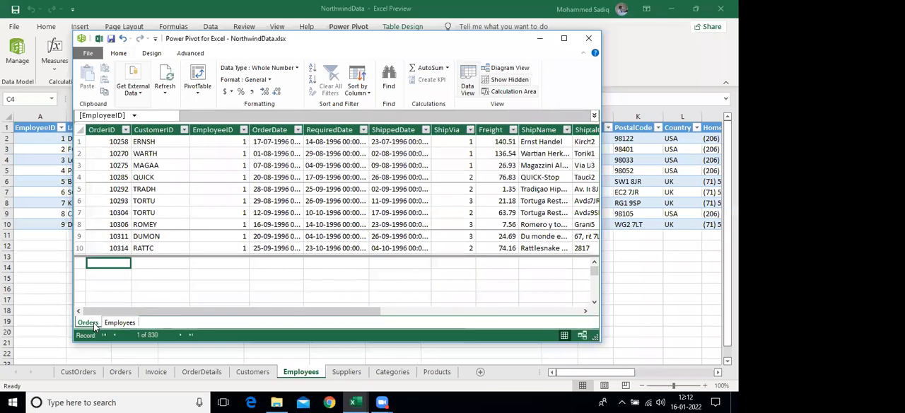
{"action": "left_click_drag", "start_coordinate": [222, 142], "coordinate": [221, 228]}
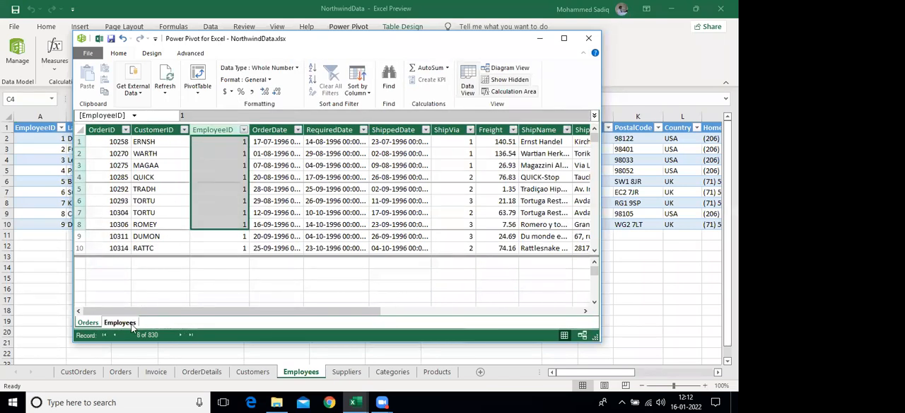
{"action": "left_click", "coordinate": [120, 322]}
{"action": "left_click_drag", "start_coordinate": [221, 142], "coordinate": [220, 211]}
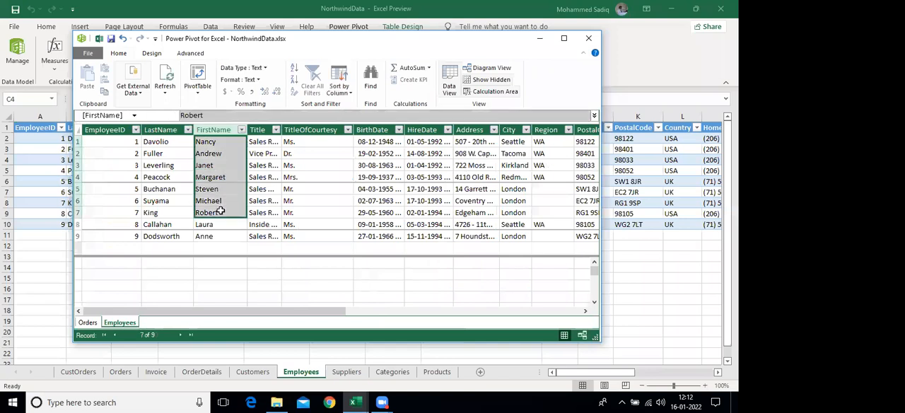
{"action": "left_click", "coordinate": [121, 141]}
{"action": "left_click", "coordinate": [194, 143]}
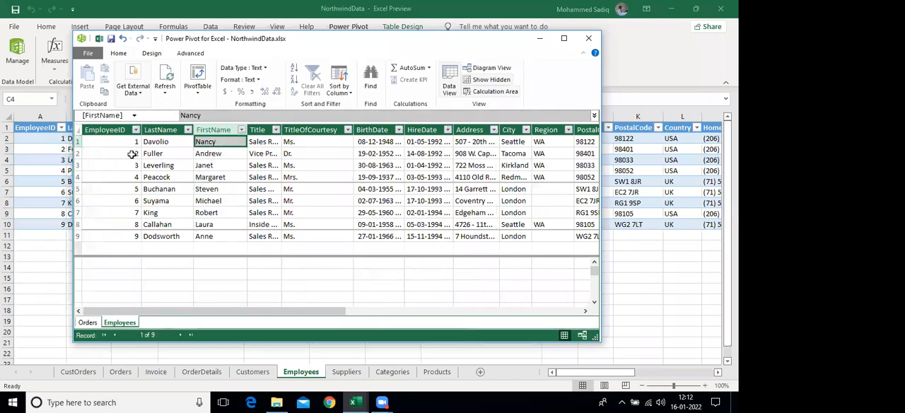
{"action": "left_click", "coordinate": [89, 322]}
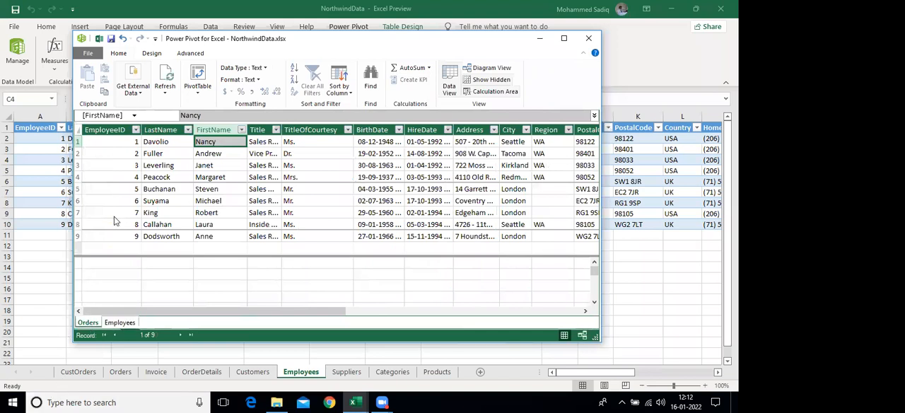
{"action": "left_click", "coordinate": [131, 324]}
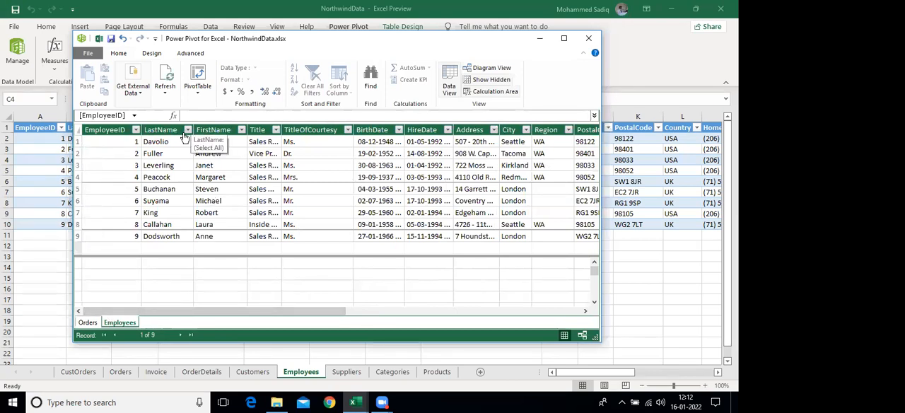
Create a relationship between the data model's Employees and Orders tables using the EmployeeID column in both
{"action": "left_click", "coordinate": [152, 54]}
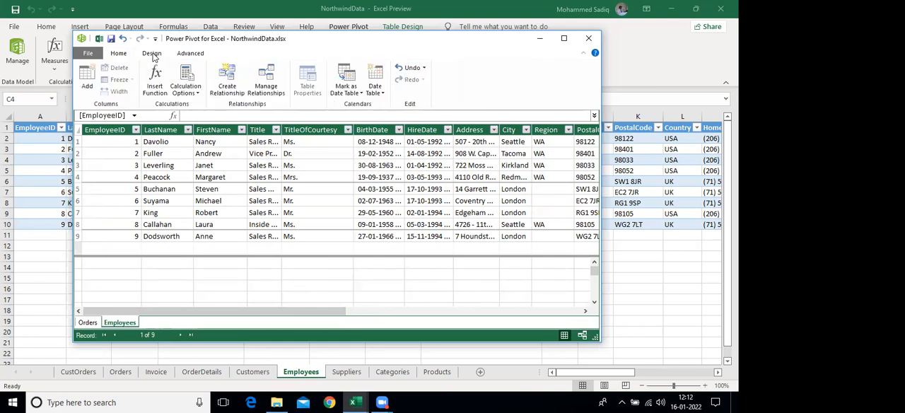
{"action": "left_click", "coordinate": [228, 81]}
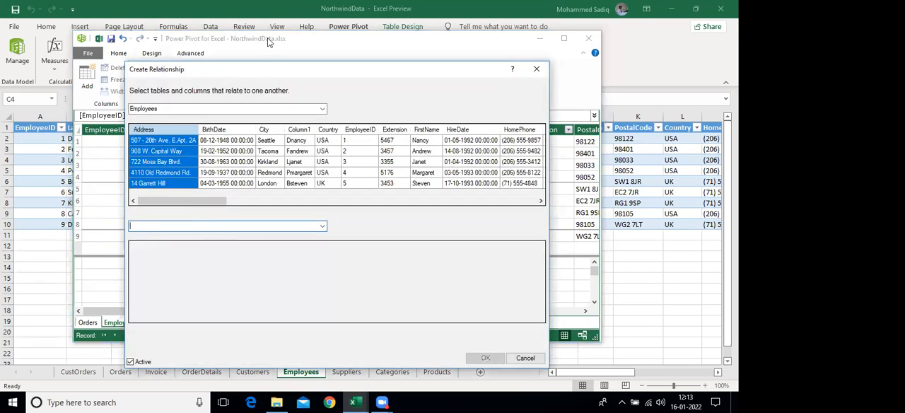
{"action": "left_click", "coordinate": [323, 226]}
{"action": "left_click", "coordinate": [141, 236]}
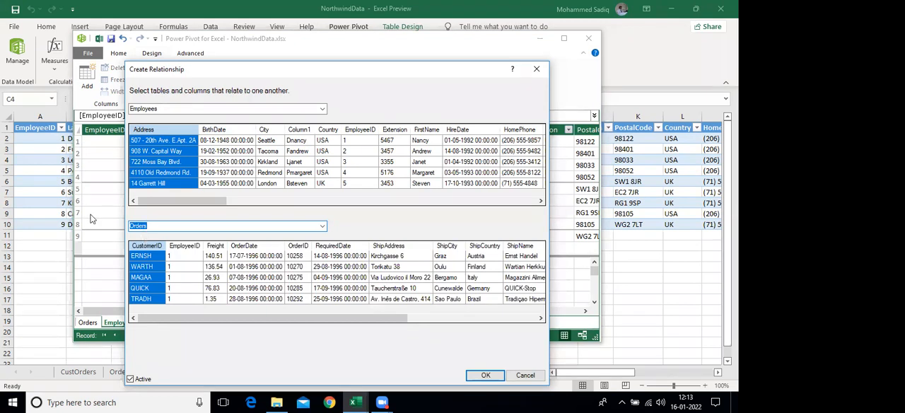
{"action": "left_click", "coordinate": [190, 256]}
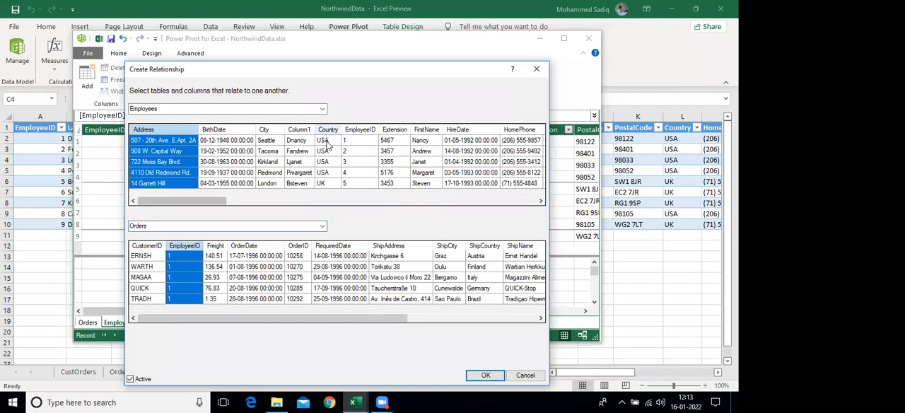
{"action": "left_click", "coordinate": [344, 182]}
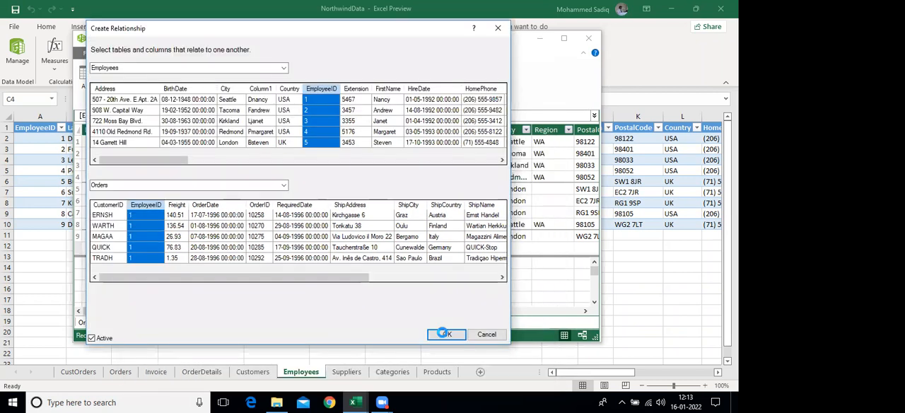
{"action": "left_click", "coordinate": [443, 333]}
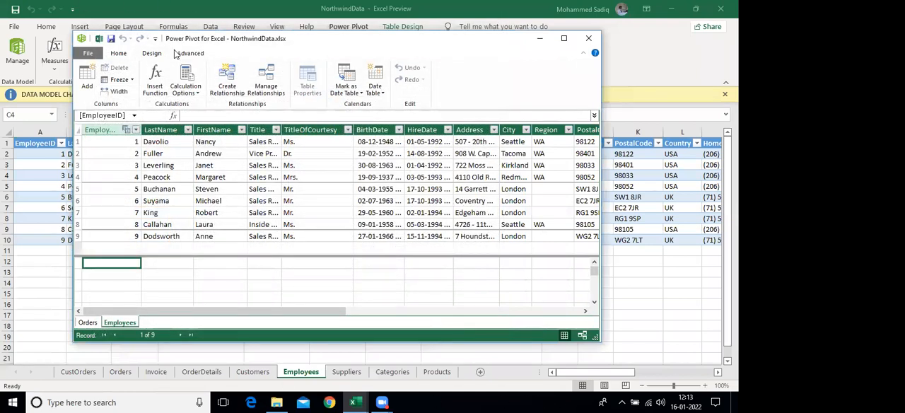
Insert a PivotTable from the data model on a new worksheet and widen its field list
{"action": "left_click", "coordinate": [119, 55]}
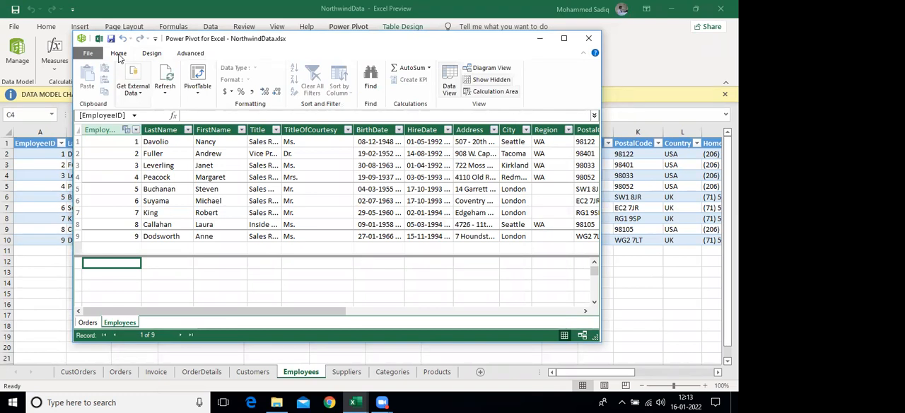
{"action": "left_click", "coordinate": [198, 76]}
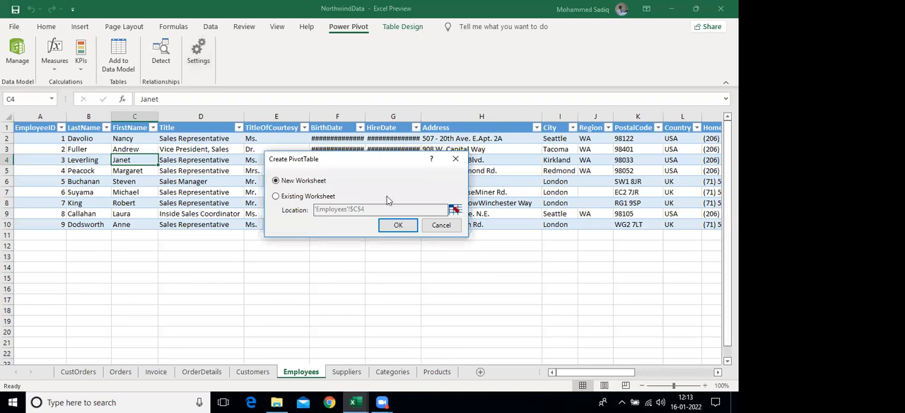
{"action": "left_click", "coordinate": [396, 225]}
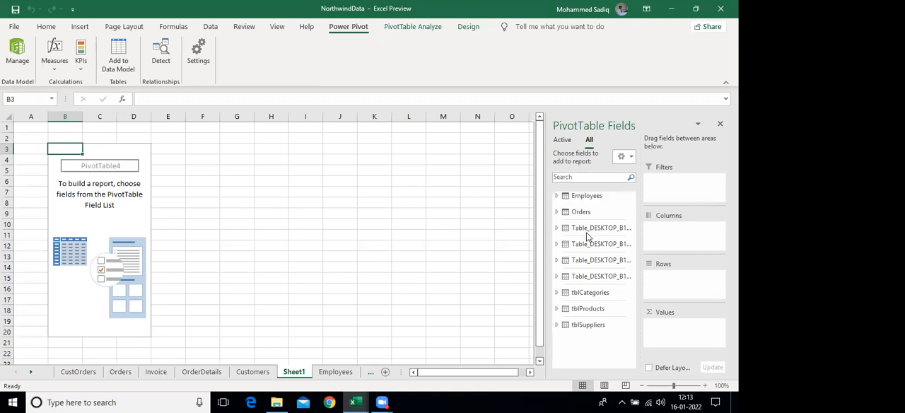
{"action": "left_click_drag", "start_coordinate": [544, 206], "coordinate": [429, 204]}
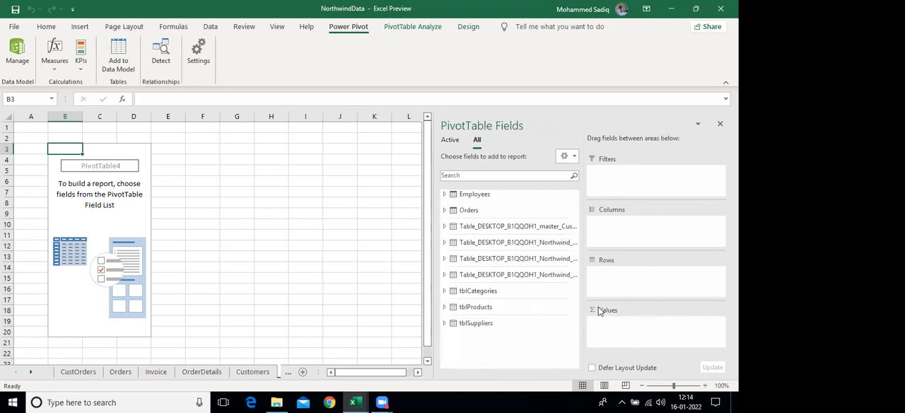
Add the Employees table's FirstName field to the PivotTable's rows
{"action": "left_click", "coordinate": [458, 195]}
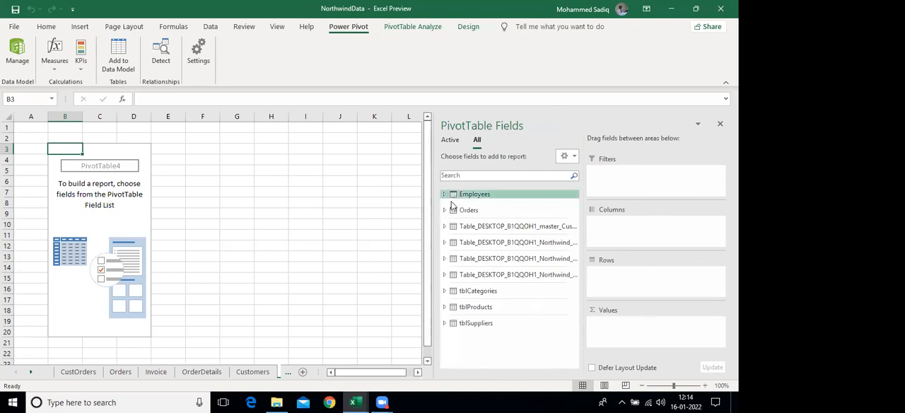
{"action": "left_click", "coordinate": [444, 194]}
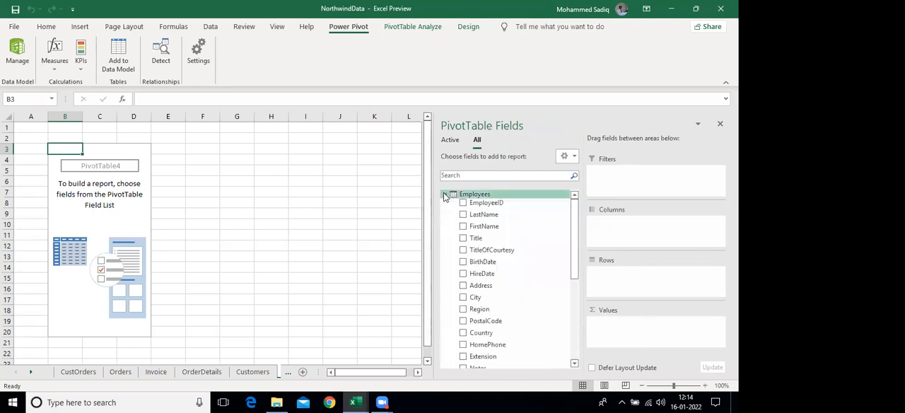
{"action": "left_click", "coordinate": [463, 226]}
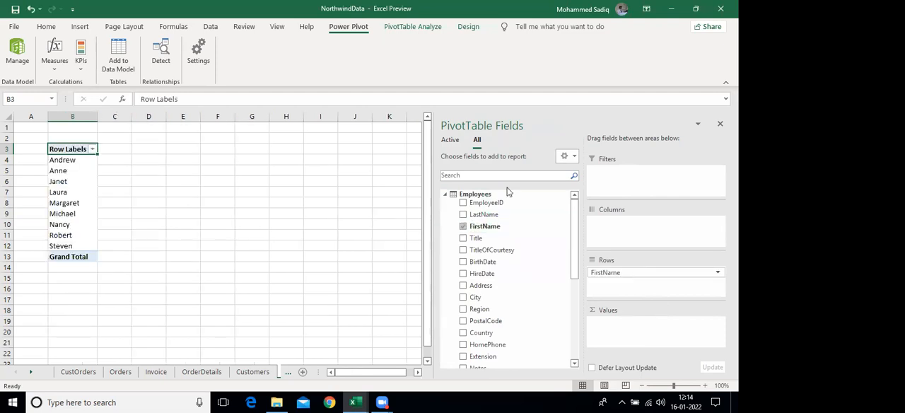
Add the Orders table's OrderID field to the PivotTable's values and summarize it by Count
{"action": "left_click", "coordinate": [444, 195]}
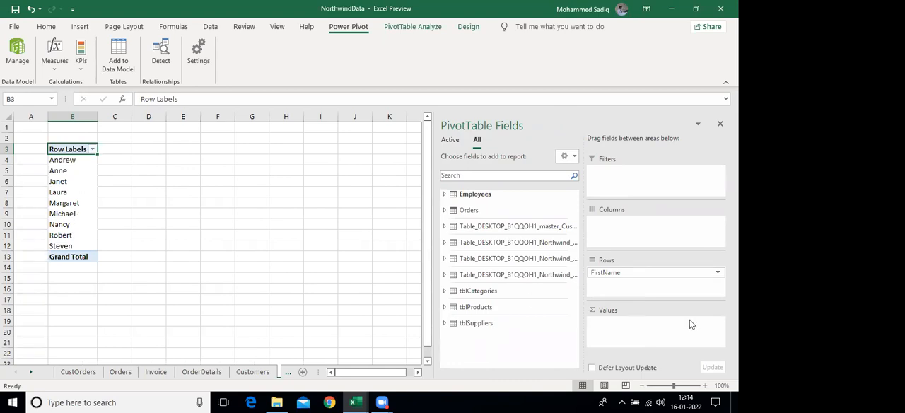
{"action": "left_click", "coordinate": [444, 211]}
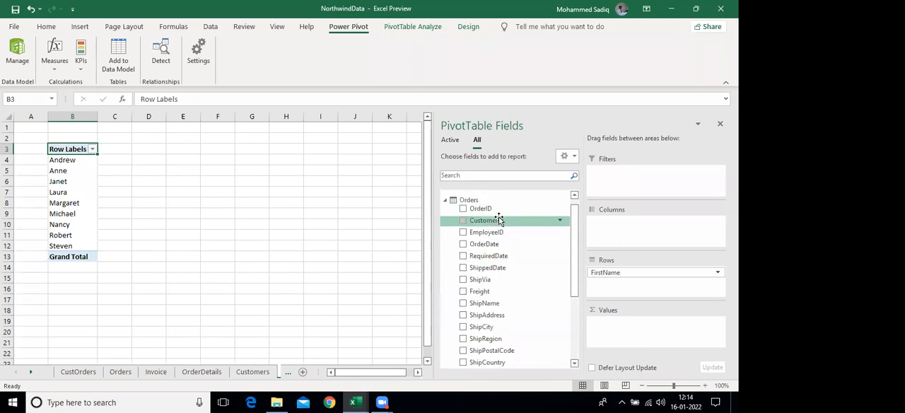
{"action": "mouse_move", "coordinate": [573, 228]}
{"action": "left_mouse_down"}
{"action": "mouse_move", "coordinate": [572, 273]}
{"action": "mouse_move", "coordinate": [572, 220]}
{"action": "left_mouse_up"}
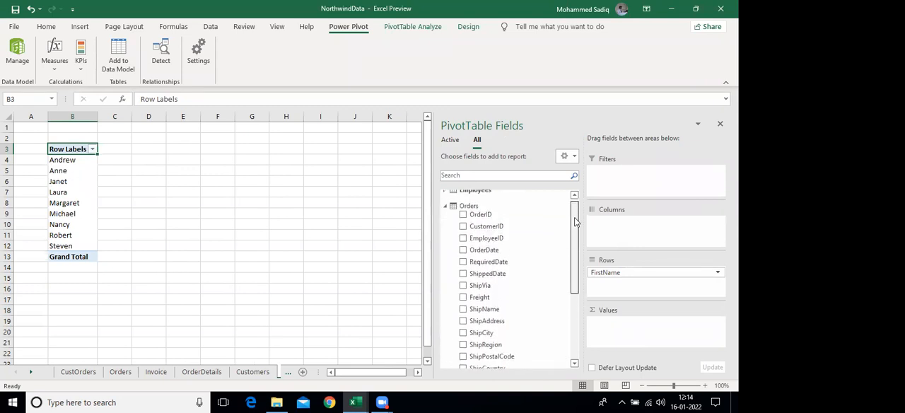
{"action": "left_click_drag", "start_coordinate": [496, 219], "coordinate": [625, 329]}
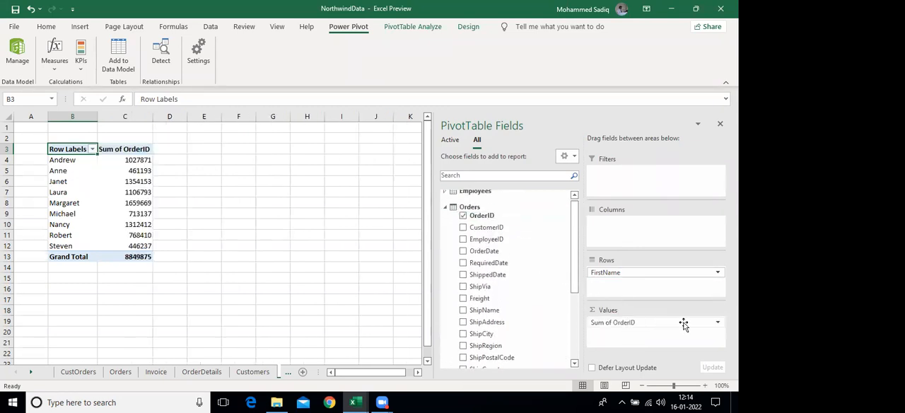
{"action": "left_click", "coordinate": [681, 322]}
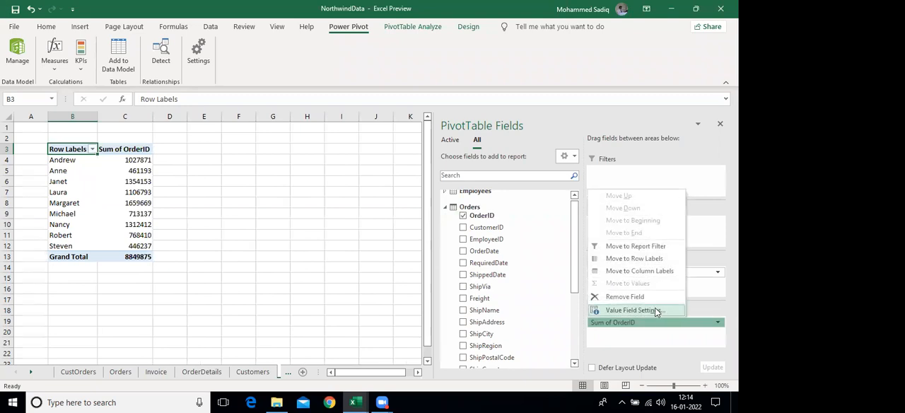
{"action": "left_click", "coordinate": [654, 309]}
{"action": "left_click", "coordinate": [463, 227]}
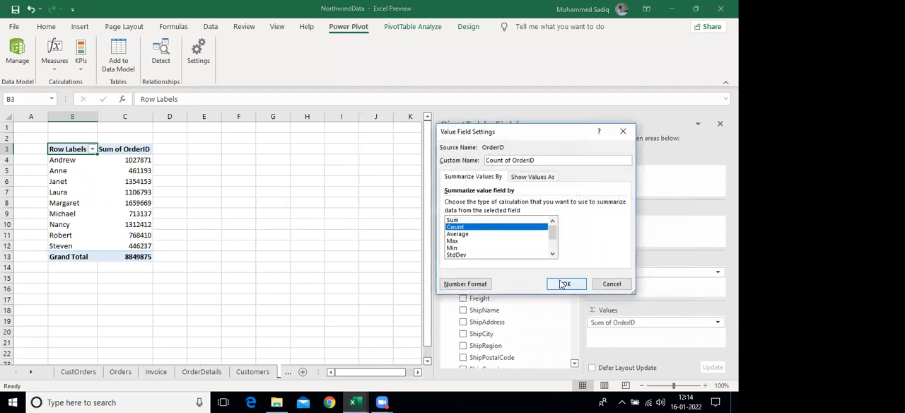
{"action": "left_click", "coordinate": [563, 284]}
Check the PivotTable's order counts per employee and its grand total against the last row of the Orders sheet
{"action": "left_click_drag", "start_coordinate": [72, 161], "coordinate": [129, 164]}
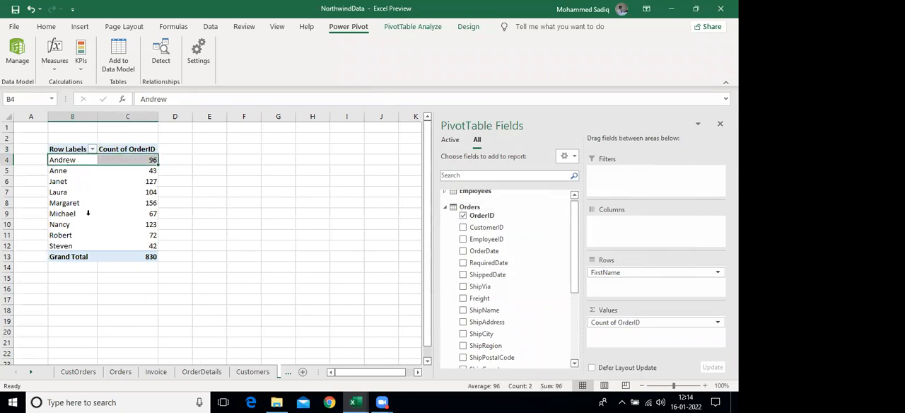
{"action": "left_click", "coordinate": [61, 225]}
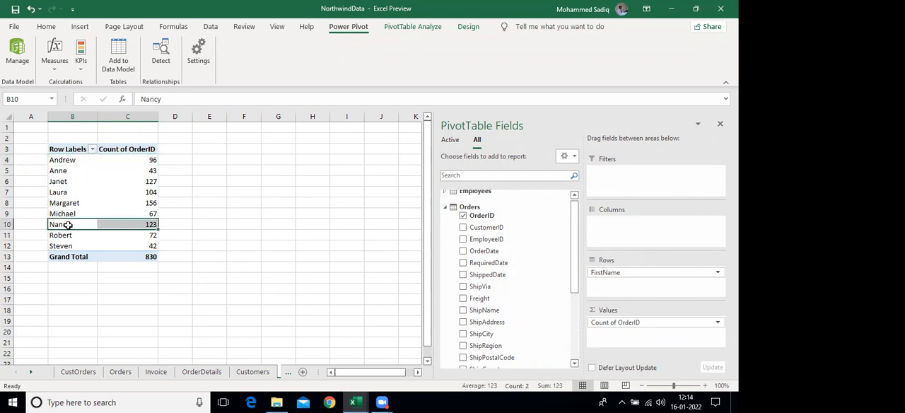
{"action": "left_click_drag", "start_coordinate": [71, 215], "coordinate": [129, 212]}
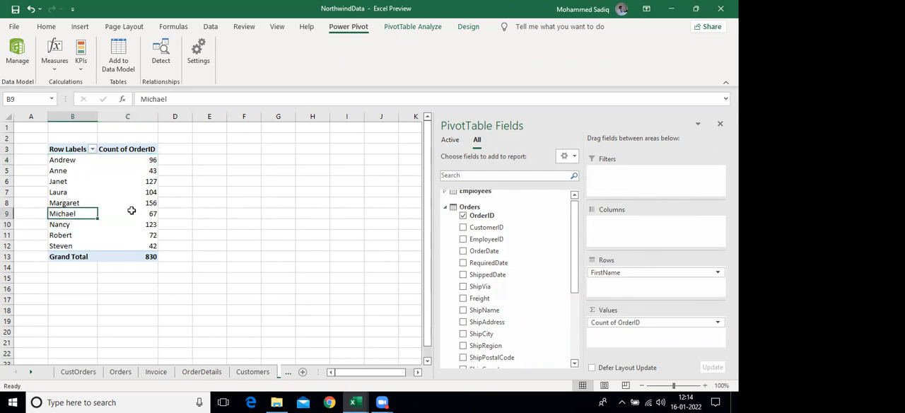
{"action": "left_click", "coordinate": [151, 256]}
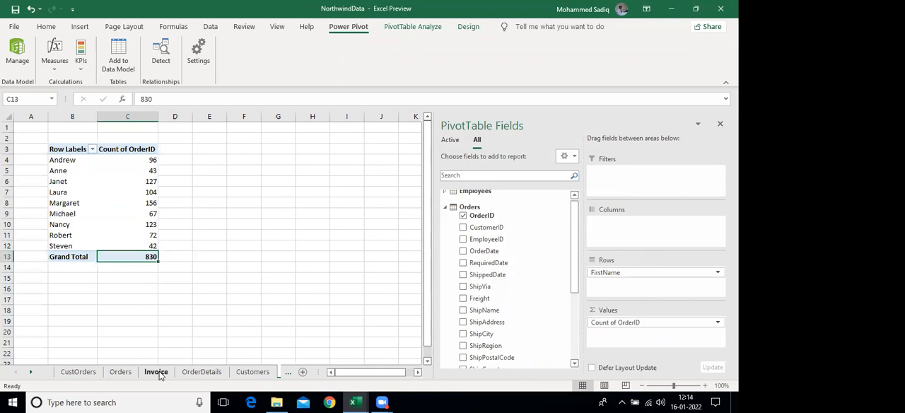
{"action": "left_click", "coordinate": [120, 371]}
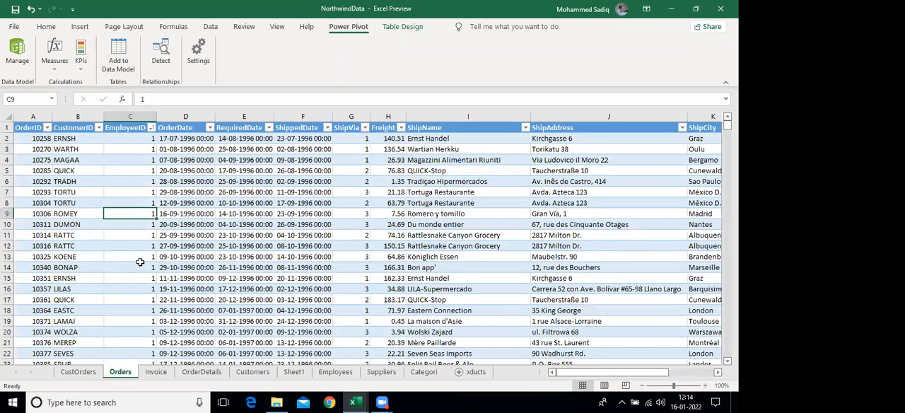
{"action": "key", "text": "ctrl+Down"}
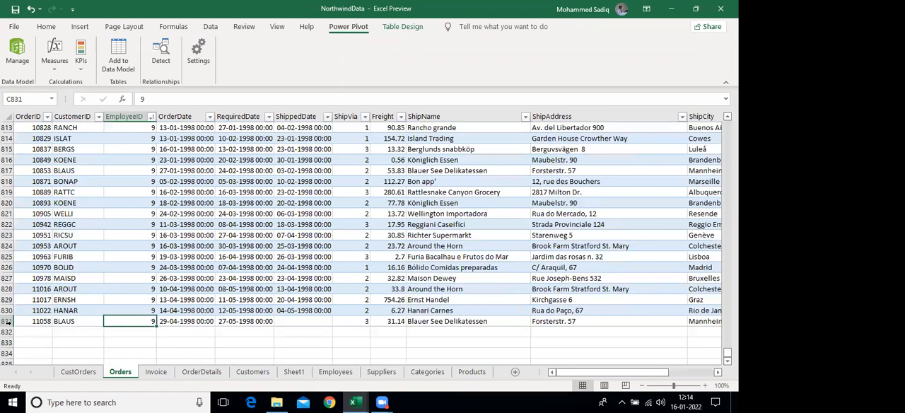
{"action": "left_click", "coordinate": [6, 322]}
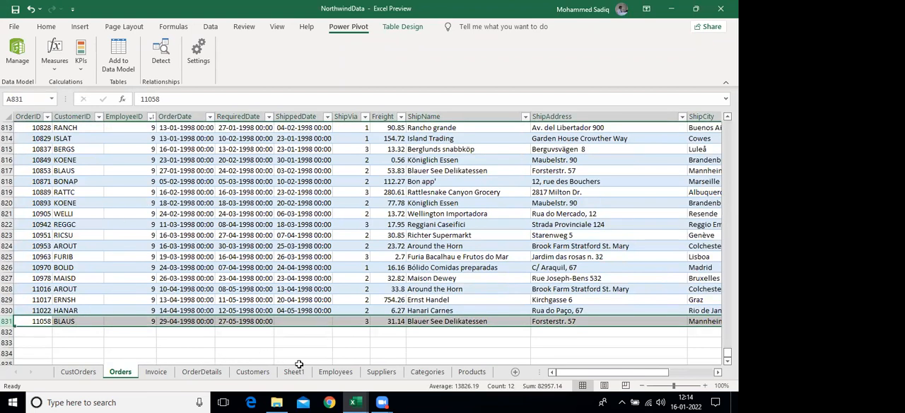
{"action": "key", "text": "alt+Tab"}
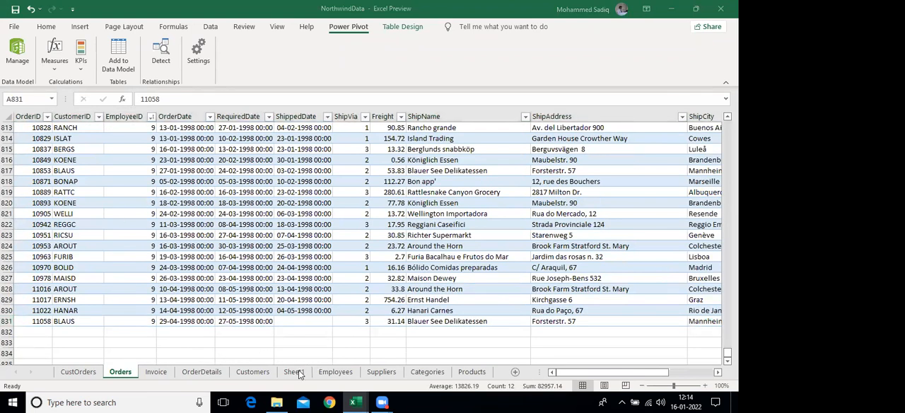
{"action": "left_click", "coordinate": [298, 374]}
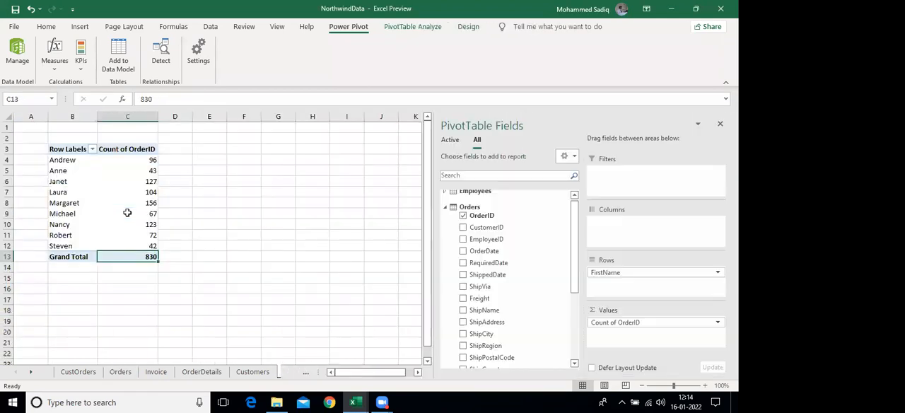
{"action": "left_click", "coordinate": [128, 212]}
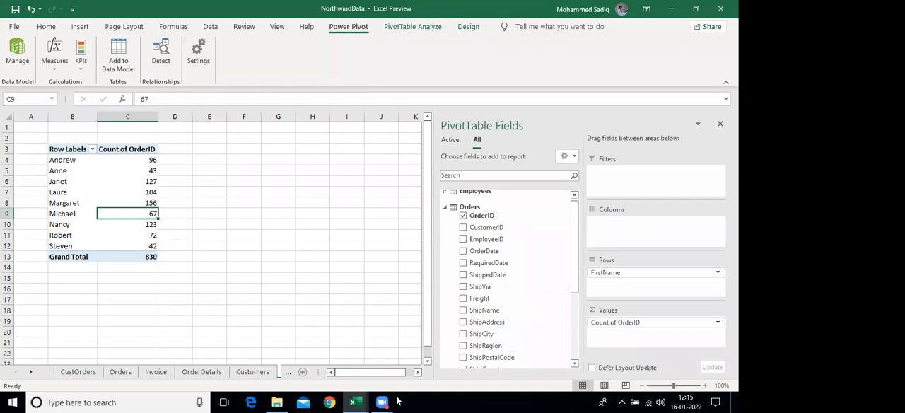
Switch to the sales dashboard workbook and go to the Ship Mode header at the start of the Sales Data table
{"action": "mouse_move", "coordinate": [354, 401]}
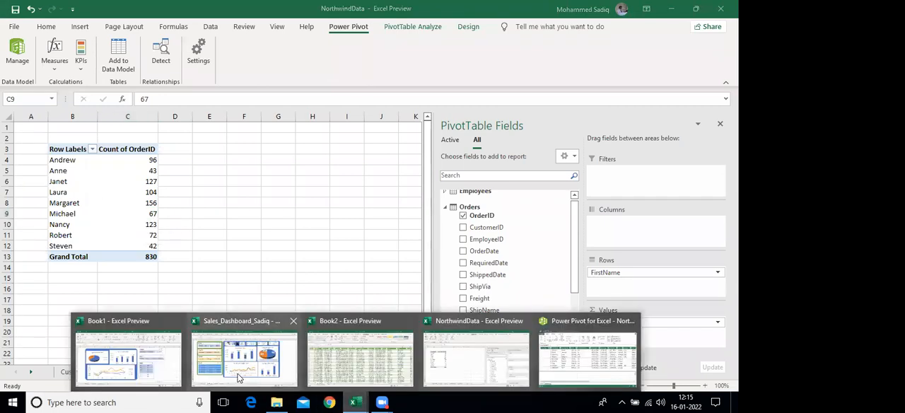
{"action": "left_click", "coordinate": [205, 371]}
{"action": "left_click", "coordinate": [81, 373], "text": "ctrl"}
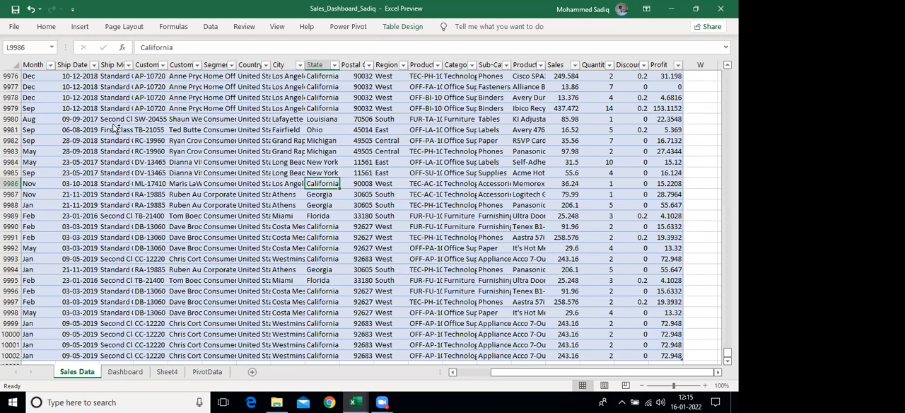
{"action": "left_click", "coordinate": [111, 125]}
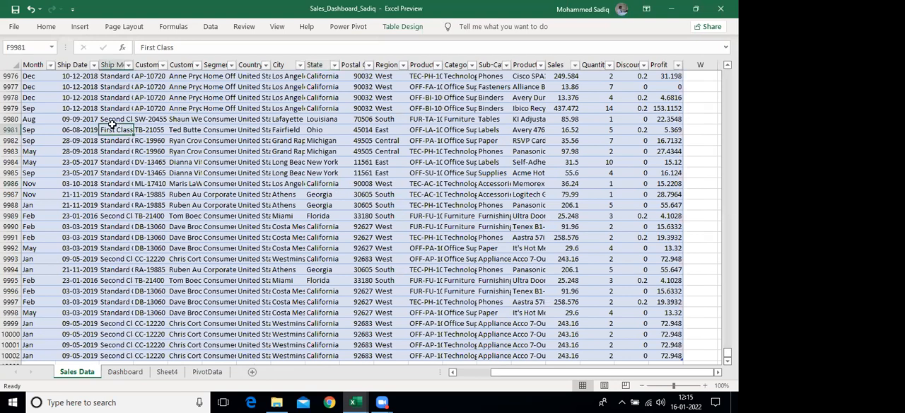
{"action": "key", "text": "ctrl+Up"}
{"action": "scroll", "coordinate": [111, 125], "scroll_direction": "up", "scroll_amount": 3}
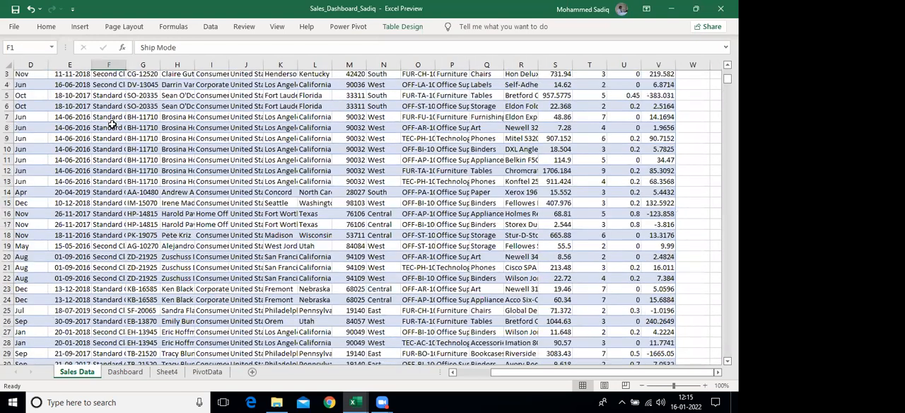
{"action": "scroll", "coordinate": [111, 125], "scroll_direction": "up", "scroll_amount": 1}
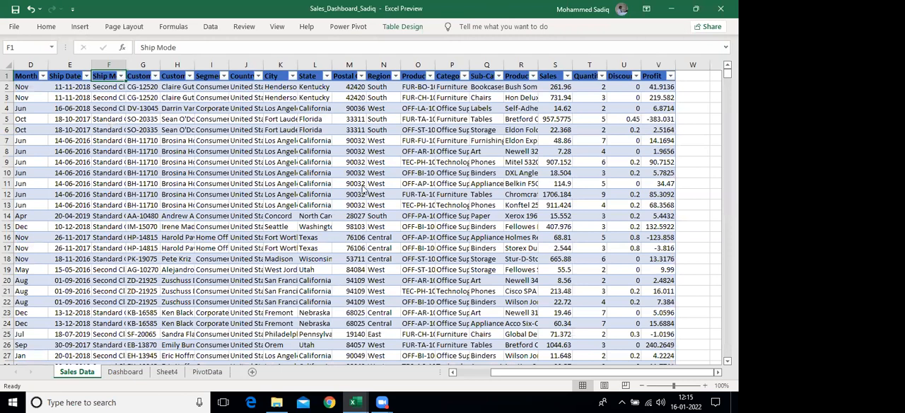
Turn off the filter buttons on the tblSales table and keep the ribbon permanently expanded
{"action": "left_click", "coordinate": [398, 29]}
{"action": "left_click", "coordinate": [401, 29]}
{"action": "left_click", "coordinate": [406, 32]}
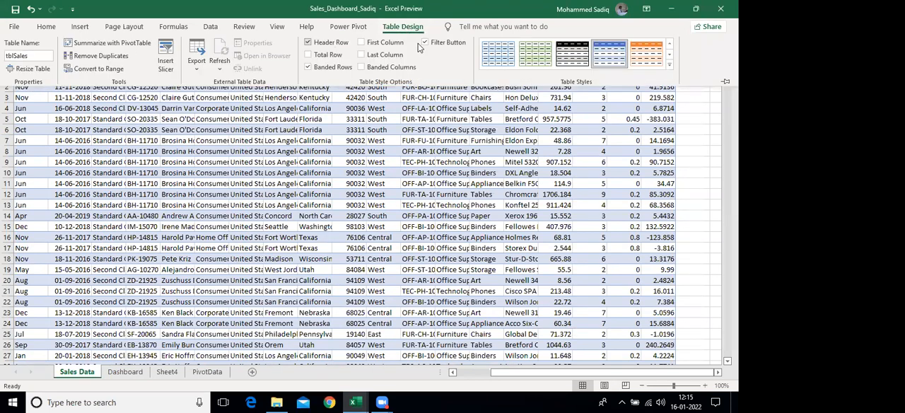
{"action": "left_click", "coordinate": [425, 43]}
{"action": "left_click", "coordinate": [724, 81]}
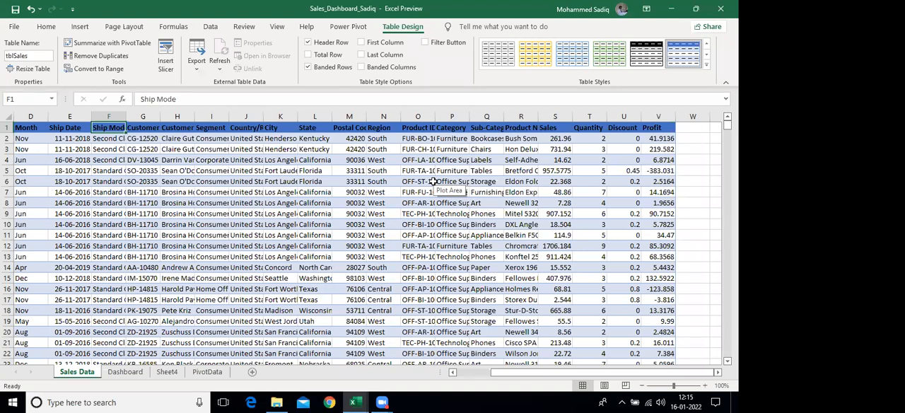
Look across the Sales Data headers from Ship Mode past Profit, and return to the Row ID header in A1
{"action": "key", "text": "Right"}
{"action": "key", "text": "Right"}
{"action": "key", "text": "Right"}
{"action": "key", "text": "Right"}
{"action": "key", "text": "Right"}
{"action": "key", "text": "Right"}
{"action": "key", "text": "Right"}
{"action": "key", "text": "Right"}
{"action": "key", "text": "Right"}
{"action": "key", "text": "Right"}
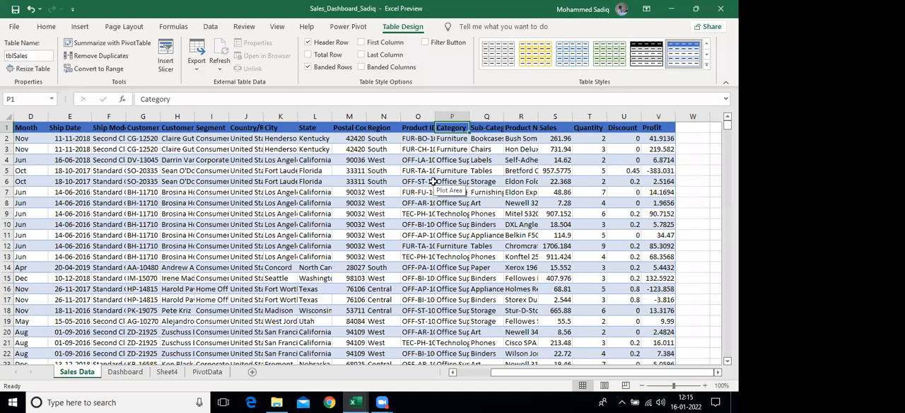
{"action": "key", "text": "Right"}
{"action": "key", "text": "Right"}
{"action": "key", "text": "Right"}
{"action": "key", "text": "Right"}
{"action": "key", "text": "Right"}
{"action": "key", "text": "Right"}
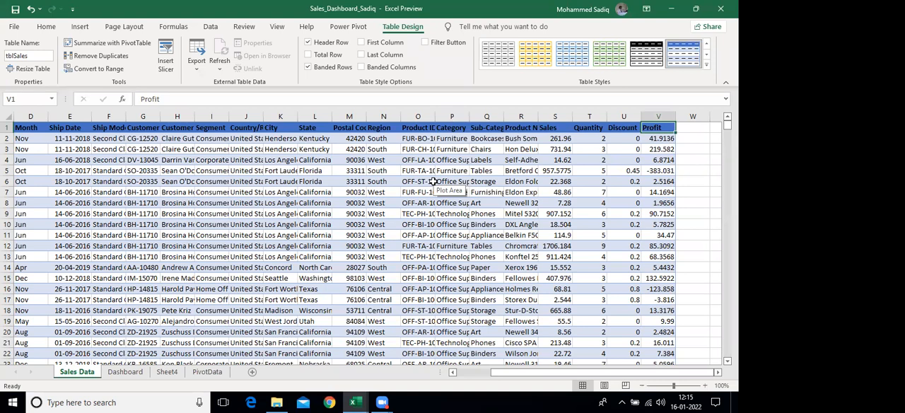
{"action": "key", "text": "Right"}
{"action": "key", "text": "Right"}
{"action": "key", "text": "Right"}
{"action": "key", "text": "Right"}
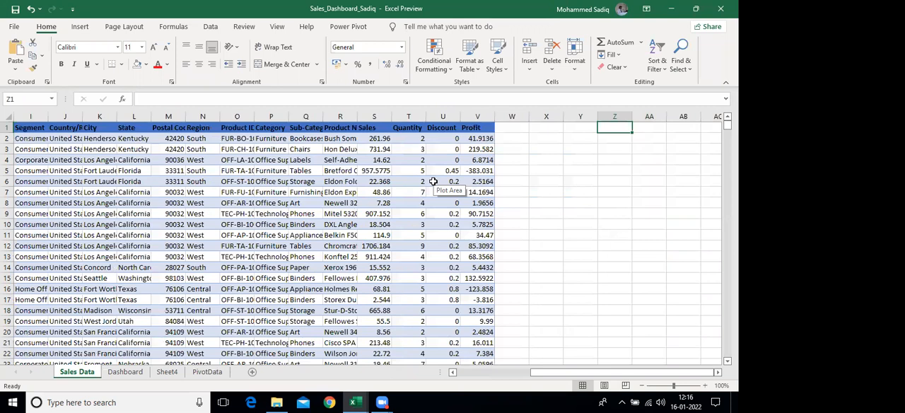
{"action": "key", "text": "ctrl+Home"}
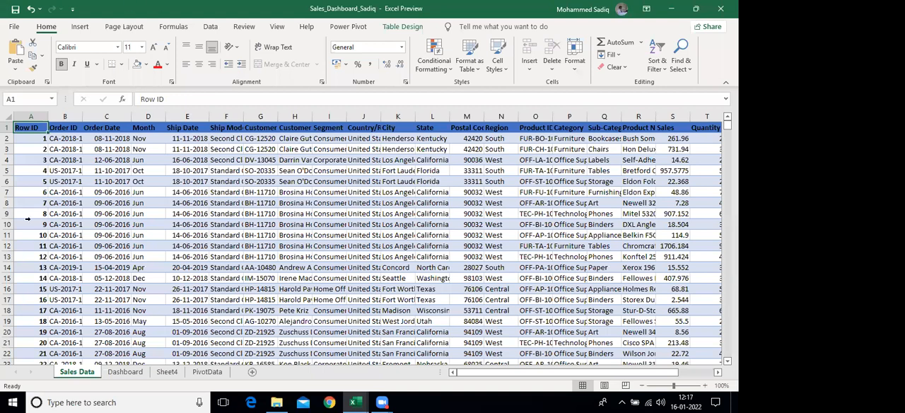
Insert a City slicer for the tblSales table and place it over the first columns
{"action": "left_click", "coordinate": [196, 204]}
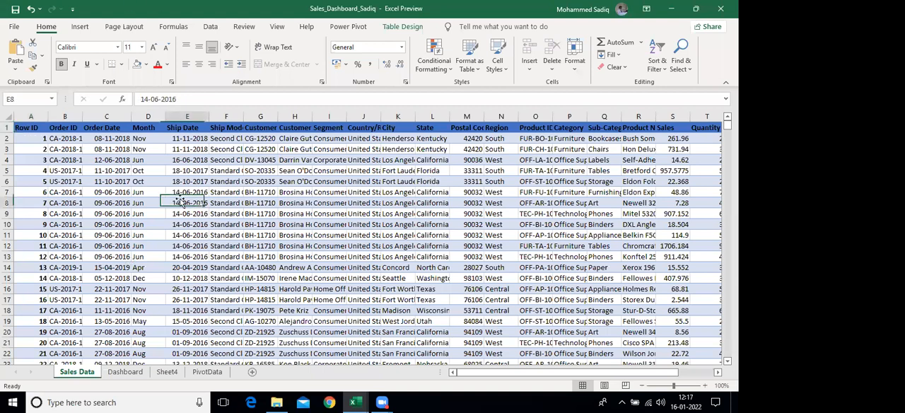
{"action": "left_click", "coordinate": [402, 27]}
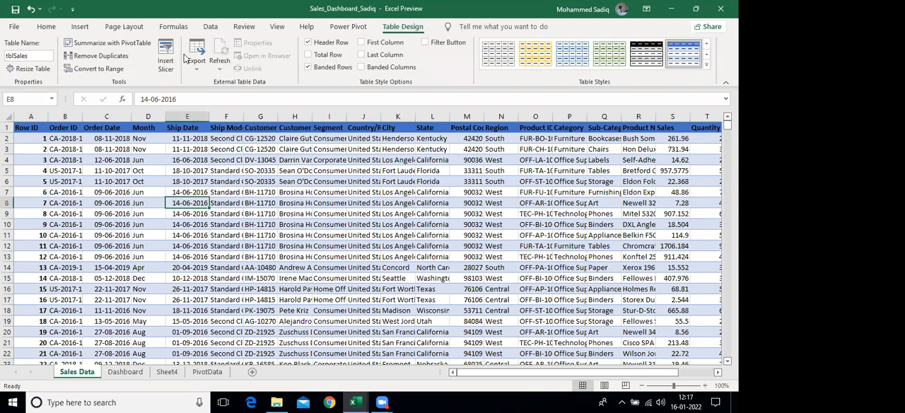
{"action": "left_click", "coordinate": [168, 62]}
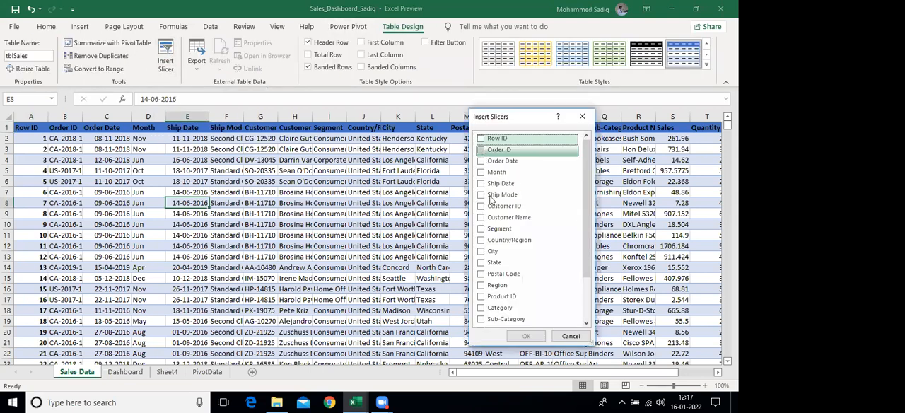
{"action": "left_click", "coordinate": [481, 252]}
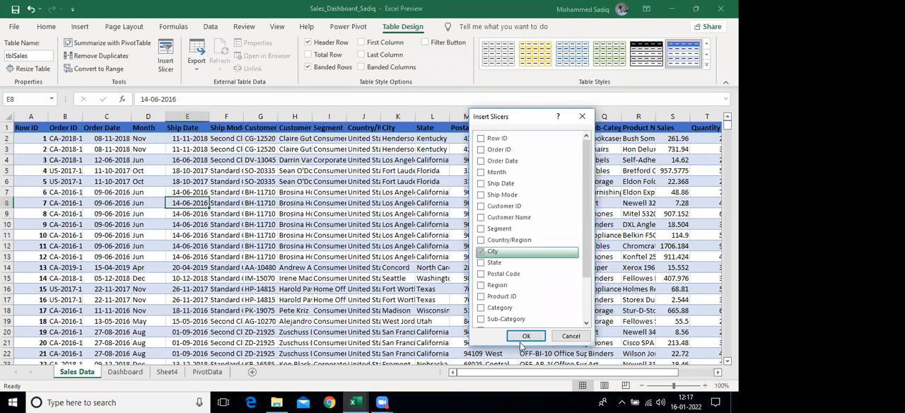
{"action": "left_click", "coordinate": [523, 336]}
{"action": "left_click_drag", "start_coordinate": [375, 177], "coordinate": [120, 177]}
Try the City slicer with Abilene and Aberdeen, clear its filter and remove the slicer
{"action": "left_click", "coordinate": [99, 212]}
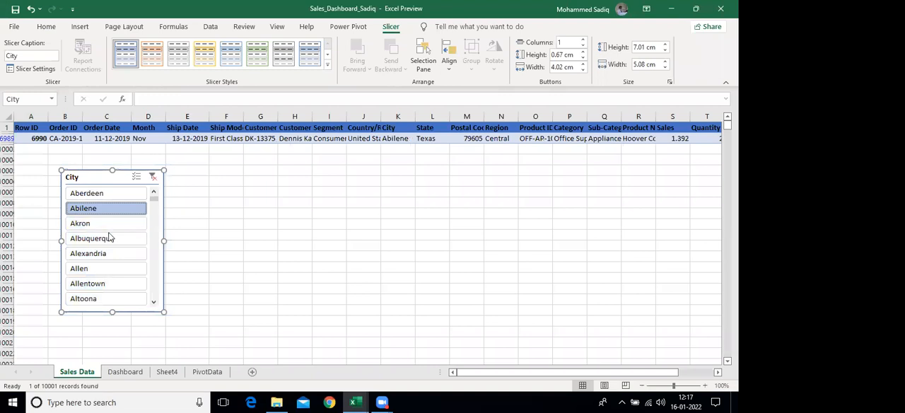
{"action": "left_click", "coordinate": [114, 194]}
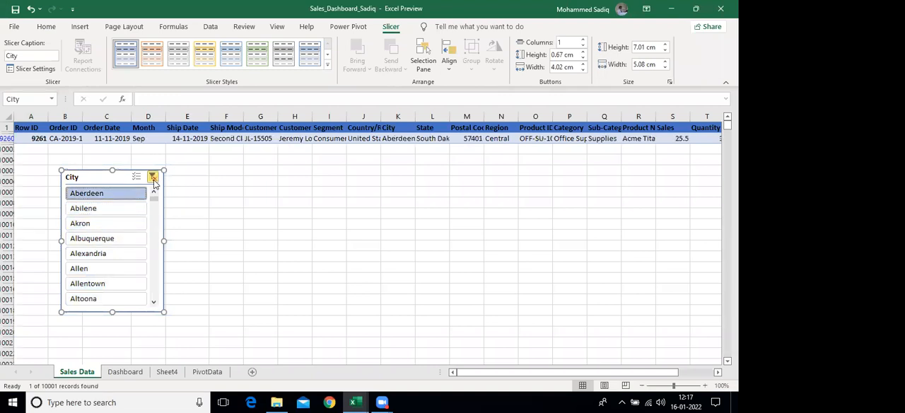
{"action": "left_click", "coordinate": [153, 178]}
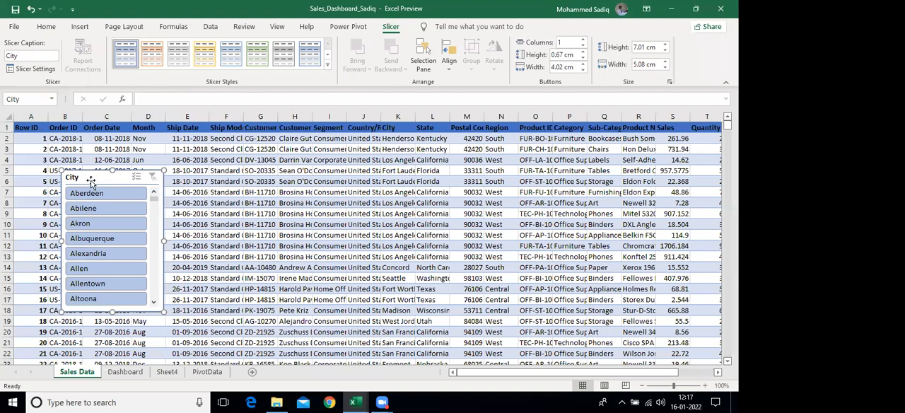
{"action": "key", "text": "Delete"}
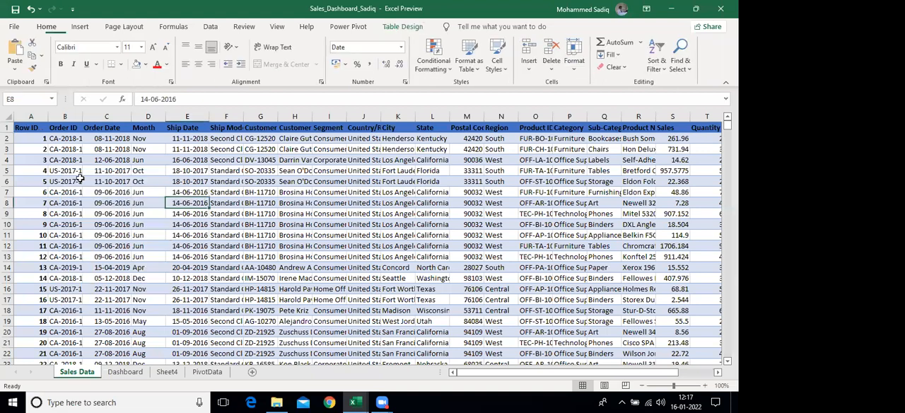
Insert Category and Sub-Category slicers for the tblSales table and separate them on the sheet
{"action": "left_click", "coordinate": [399, 27]}
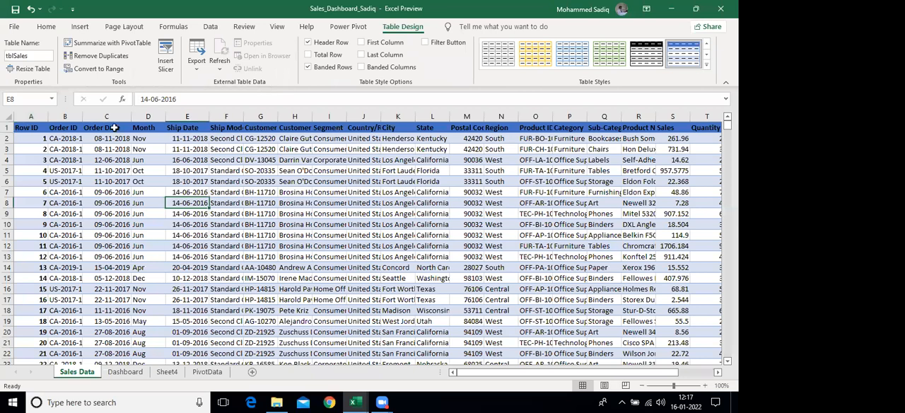
{"action": "left_click", "coordinate": [166, 60]}
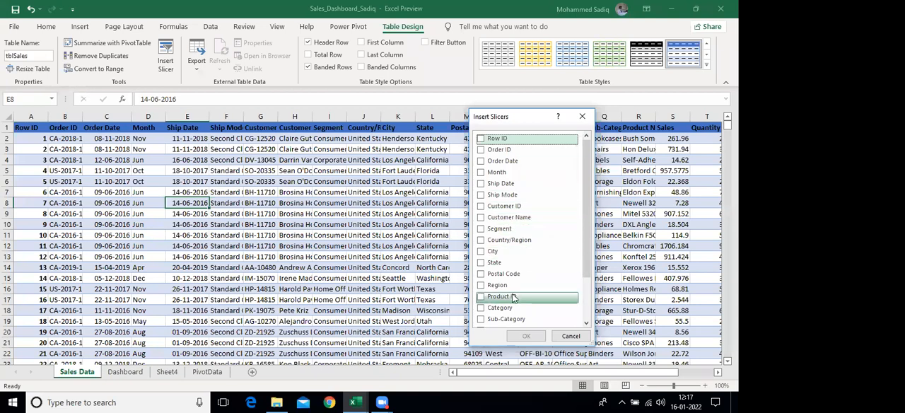
{"action": "left_click", "coordinate": [481, 310]}
{"action": "left_click", "coordinate": [481, 319]}
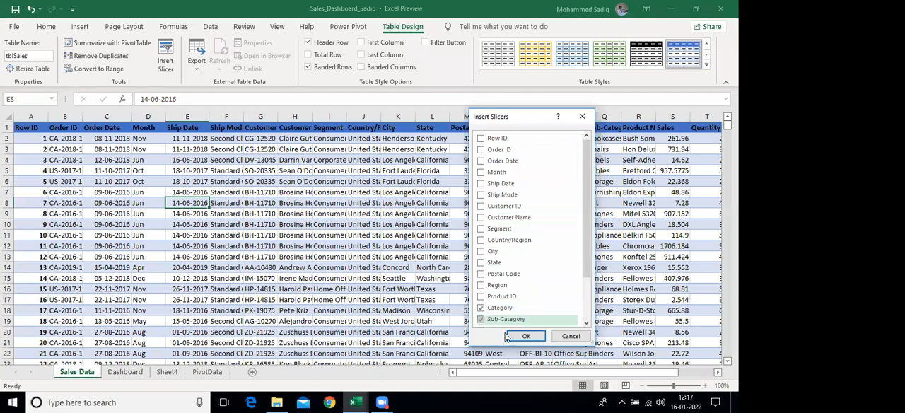
{"action": "left_click", "coordinate": [523, 337]}
{"action": "left_click_drag", "start_coordinate": [350, 197], "coordinate": [118, 181]}
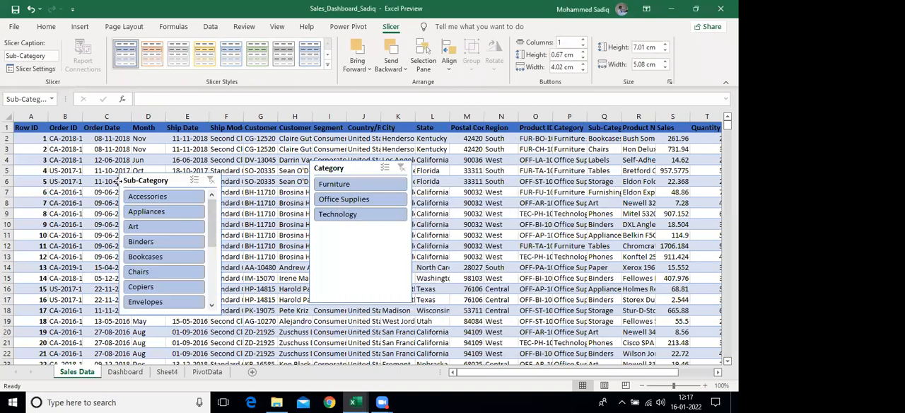
Filter the table to the Technology category and, with the Category slicer closer to Sub-Category, review the available subcategories
{"action": "left_click", "coordinate": [322, 214]}
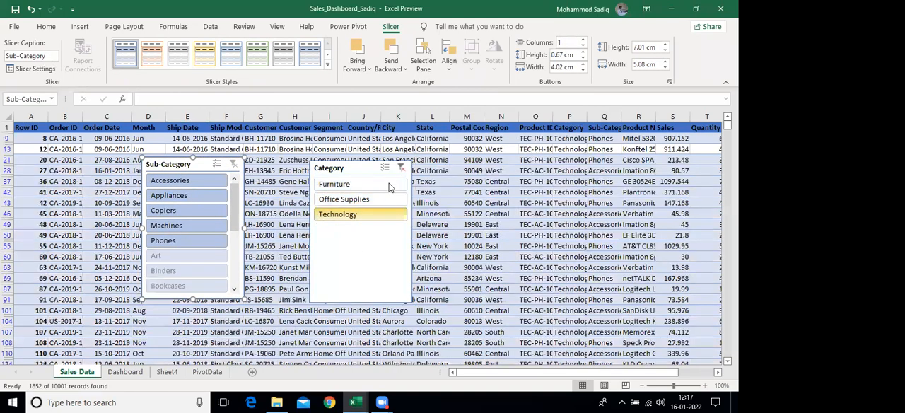
{"action": "left_click_drag", "start_coordinate": [319, 168], "coordinate": [300, 167]}
{"action": "mouse_move", "coordinate": [236, 203]}
{"action": "left_mouse_down"}
{"action": "mouse_move", "coordinate": [234, 238]}
{"action": "mouse_move", "coordinate": [234, 203]}
{"action": "left_mouse_up"}
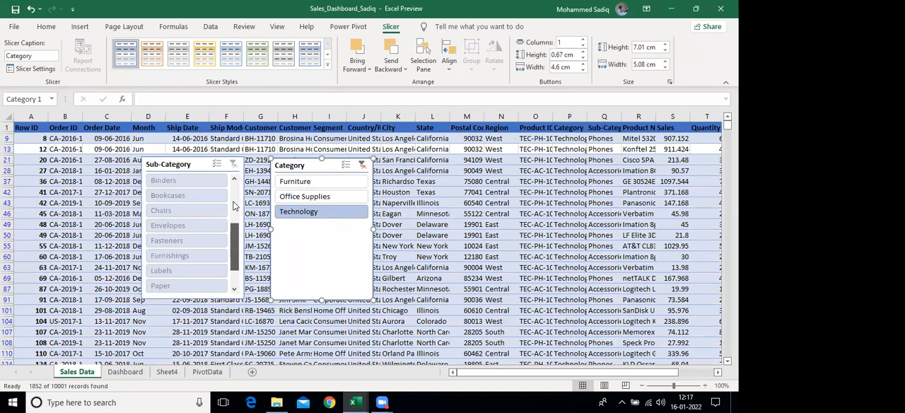
{"action": "left_click_drag", "start_coordinate": [234, 234], "coordinate": [229, 197]}
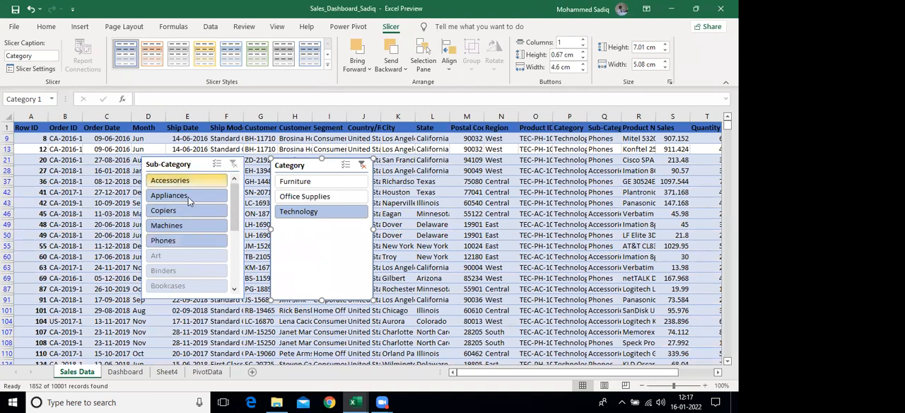
{"action": "mouse_move", "coordinate": [235, 216]}
{"action": "left_mouse_down"}
{"action": "mouse_move", "coordinate": [235, 253]}
{"action": "mouse_move", "coordinate": [235, 218]}
{"action": "left_mouse_up"}
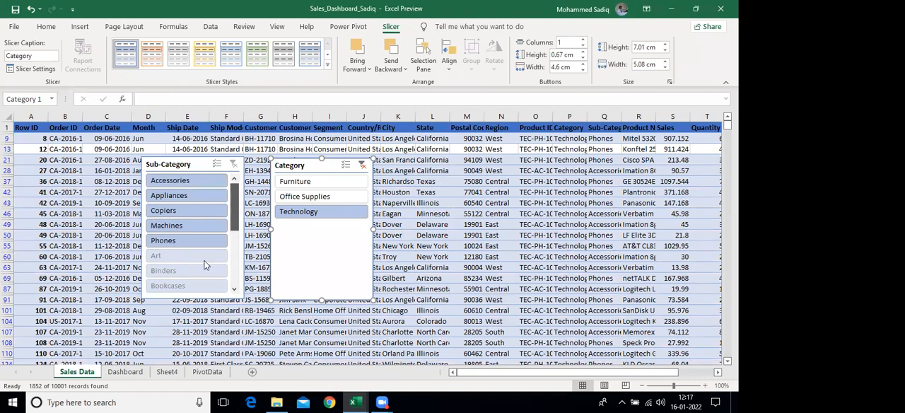
Exclude Appliances and Phones with multi-select in the Sub-Category slicer, and clear that slicer's filter
{"action": "left_click", "coordinate": [216, 165]}
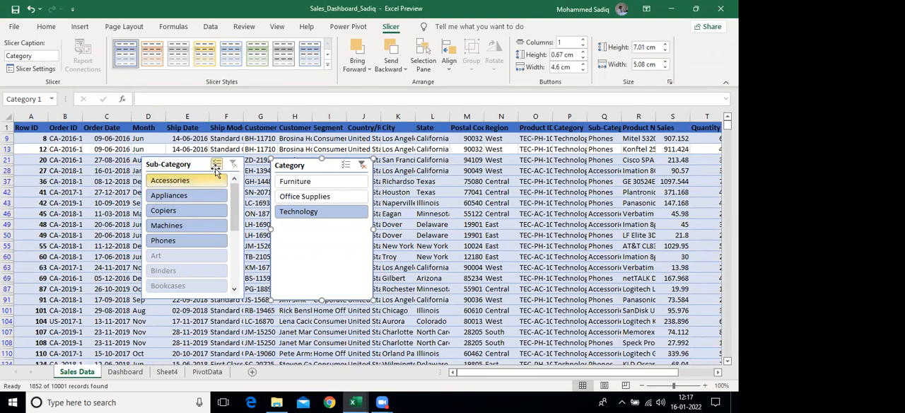
{"action": "left_click", "coordinate": [186, 239]}
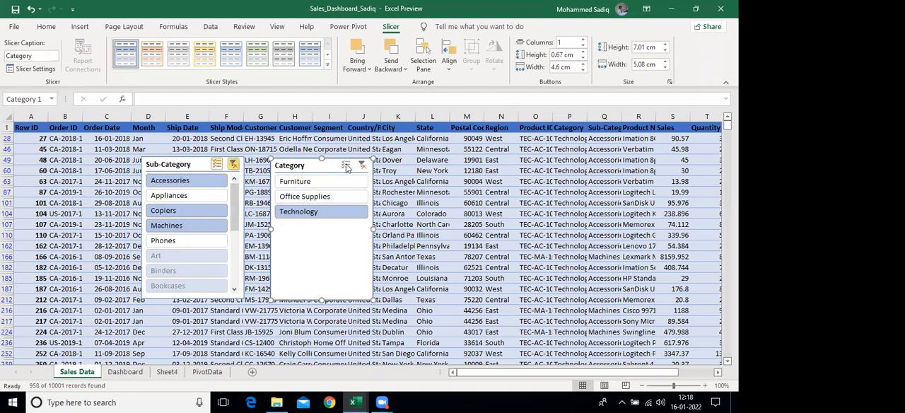
{"action": "left_click", "coordinate": [235, 164]}
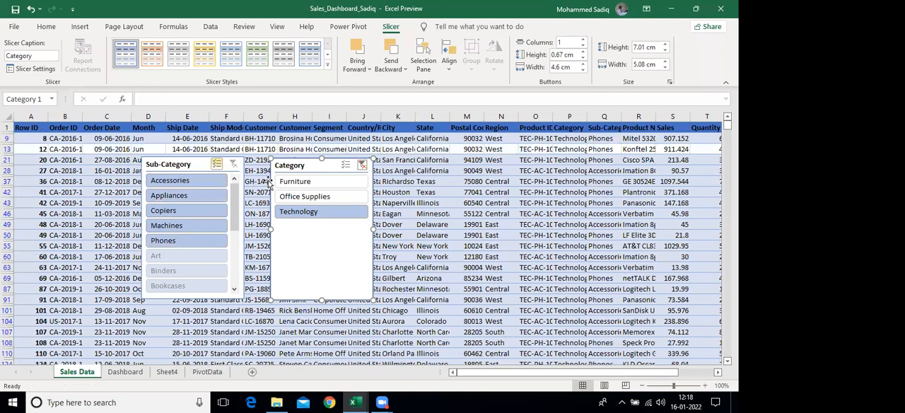
Delete the Category and Sub-Category slicers from the Sales Data sheet
{"action": "key", "text": "Delete"}
{"action": "left_click", "coordinate": [181, 166]}
{"action": "key", "text": "Delete"}
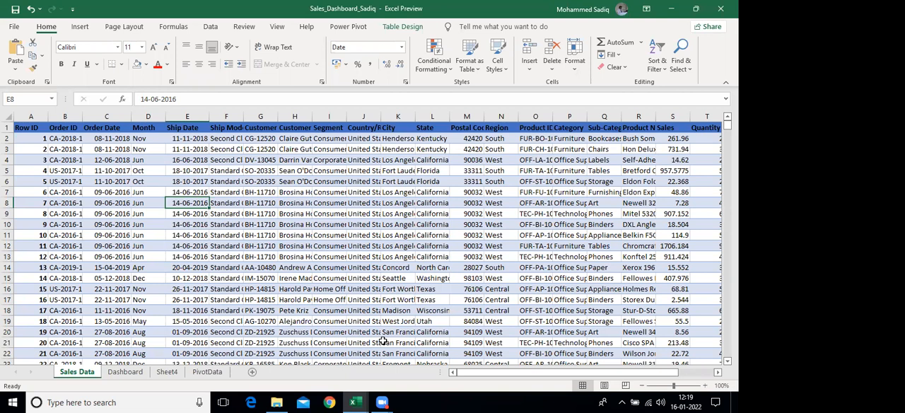
{"action": "left_click", "coordinate": [702, 338]}
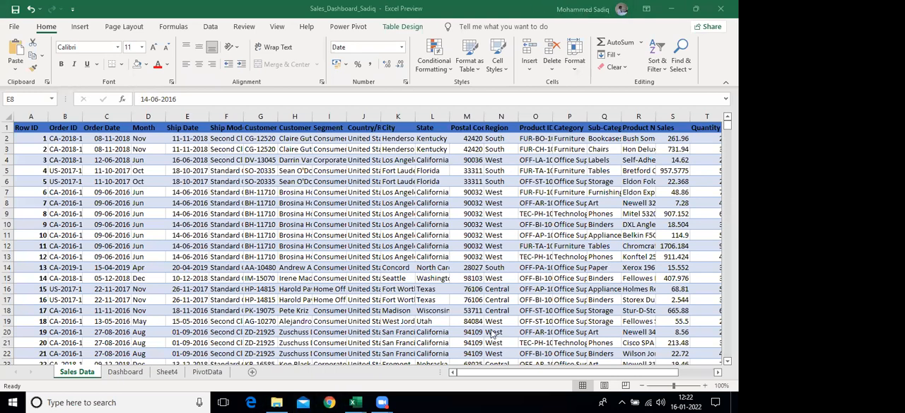
{"action": "left_click", "coordinate": [140, 343]}
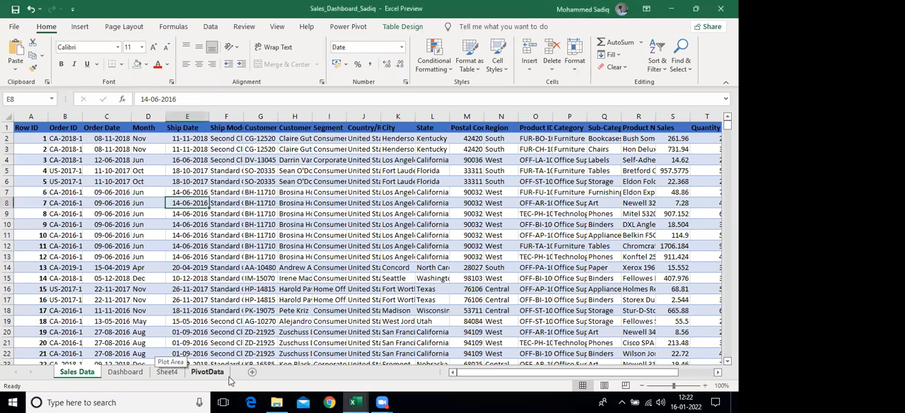
Add a new worksheet and enter the labels Name in B3 and Mobile Number in B4
{"action": "left_click", "coordinate": [253, 372]}
{"action": "scroll", "coordinate": [49, 173], "scroll_direction": "up", "scroll_amount": 2}
{"action": "scroll", "coordinate": [57, 172], "scroll_direction": "up", "scroll_amount": 1}
{"action": "left_click", "coordinate": [95, 169]}
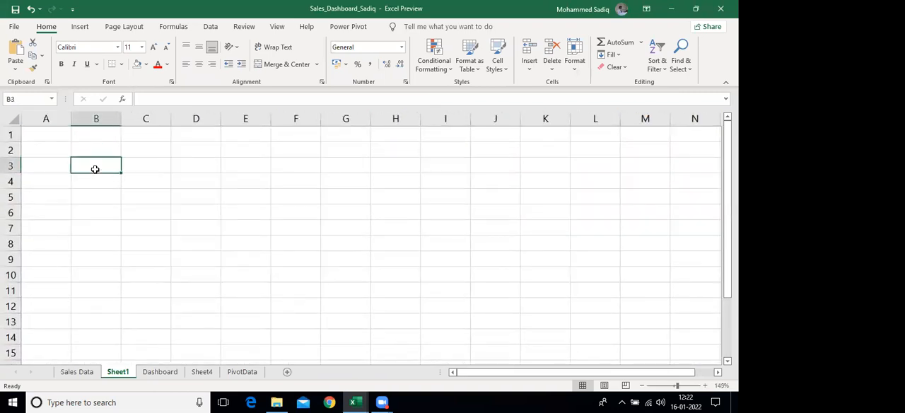
{"action": "type", "text": "Name"}
{"action": "key", "text": "Return"}
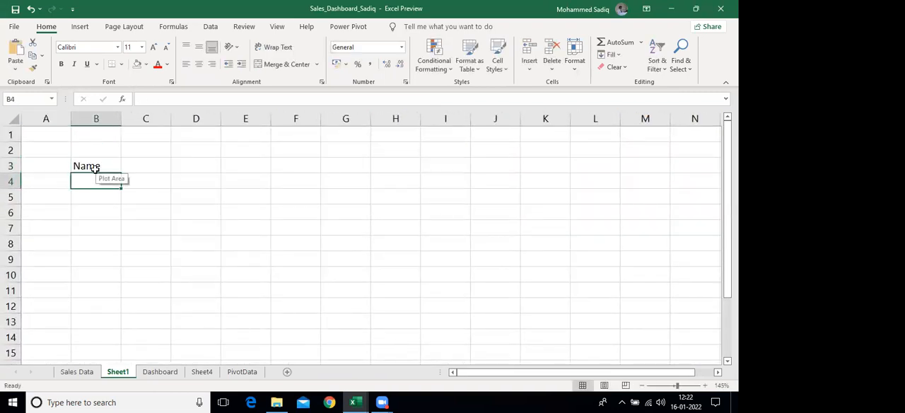
{"action": "type", "text": "Mobile Nu"}
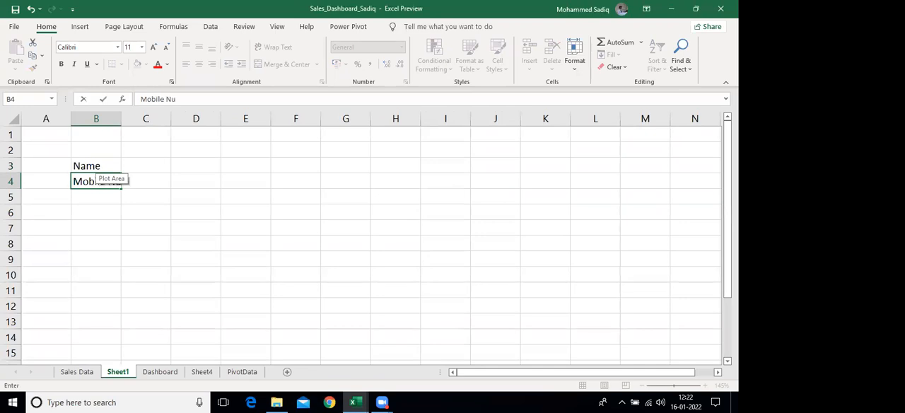
{"action": "type", "text": "mber"}
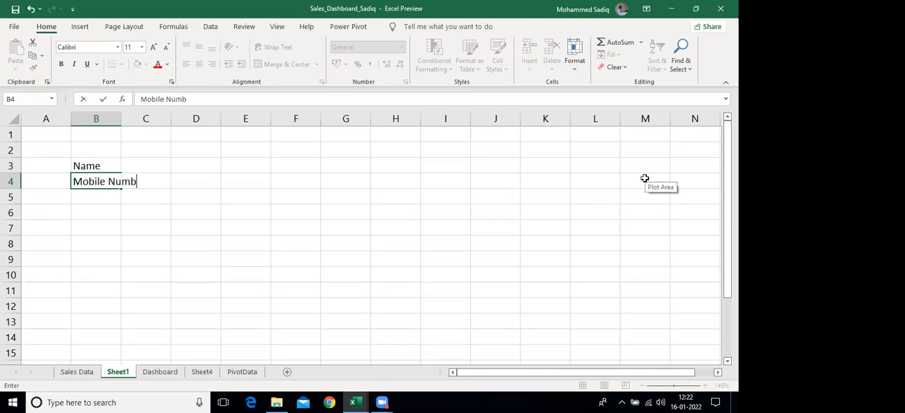
{"action": "key", "text": "Return"}
Enter the contact's mobile number in D4
{"action": "key", "text": "Right"}
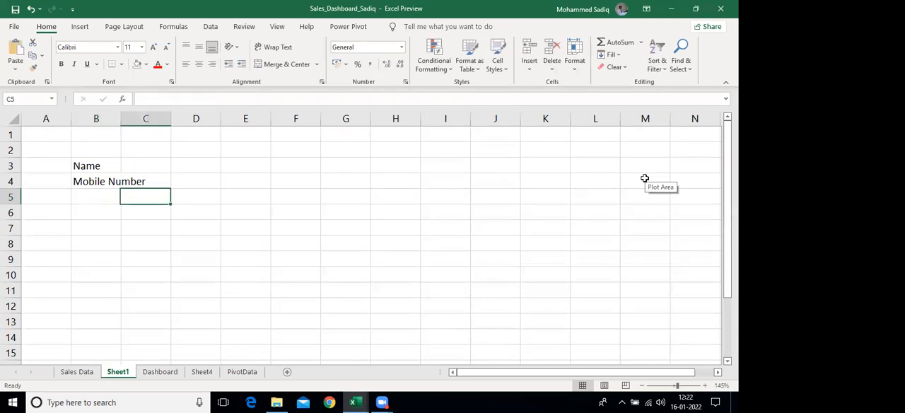
{"action": "key", "text": "Right"}
{"action": "key", "text": "Up"}
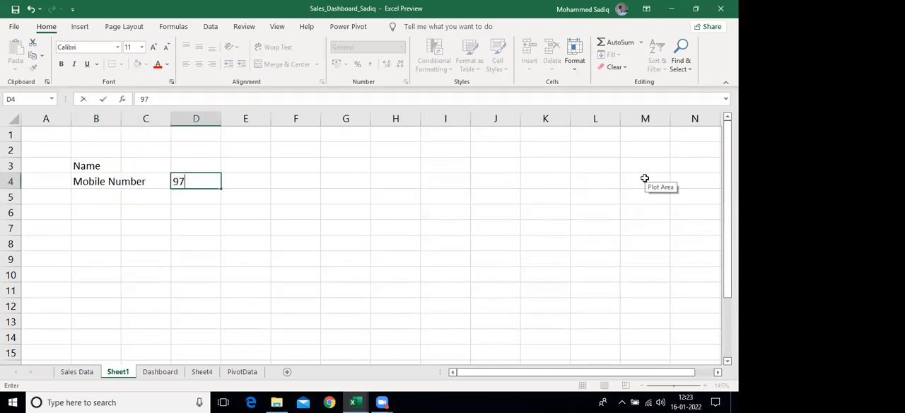
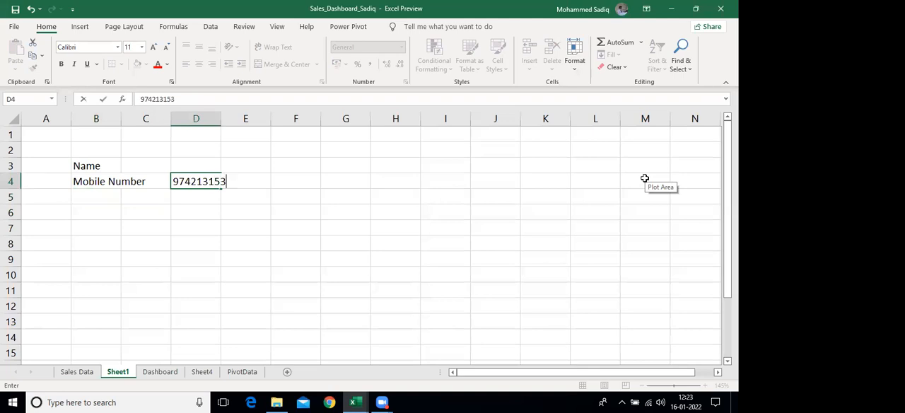
{"action": "key", "text": "Return"}
Enter the contact's full name in D3 and widen column D so that it fits
{"action": "key", "text": "Up"}
{"action": "key", "text": "Up"}
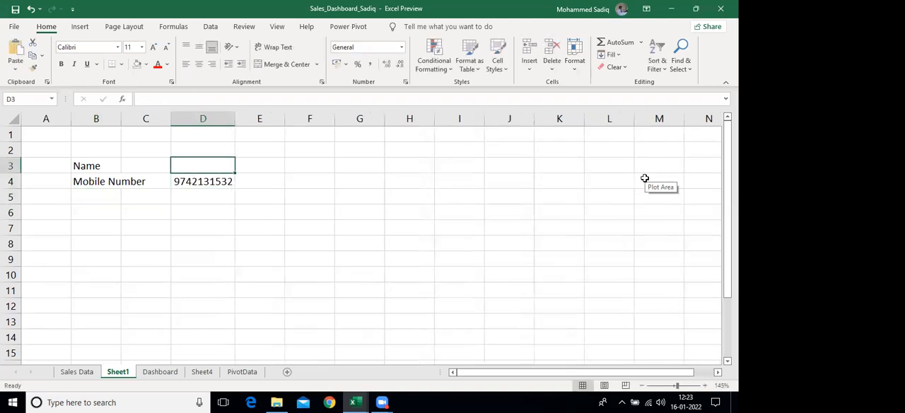
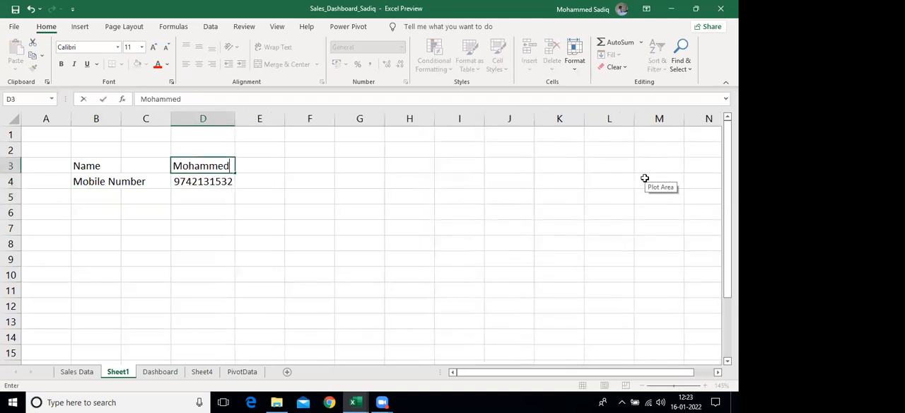
{"action": "key", "text": "Return"}
{"action": "key", "text": "Return"}
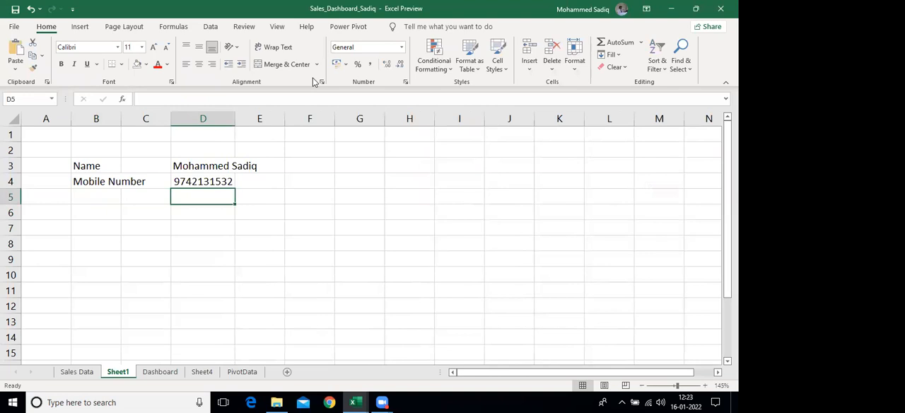
{"action": "left_click_drag", "start_coordinate": [235, 119], "coordinate": [274, 121]}
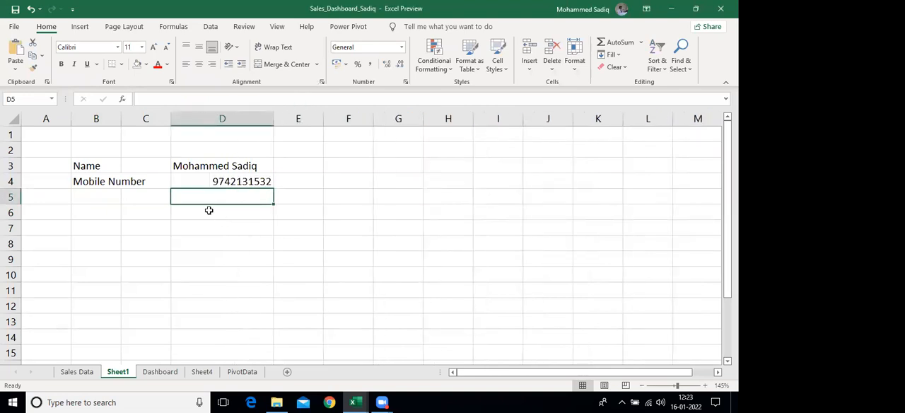
Enter the name of the contact's YouTube channel in D5, below the mobile number
{"action": "type", "text": "Upskio"}
{"action": "key", "text": "BackSpace"}
{"action": "type", "text": "ll "}
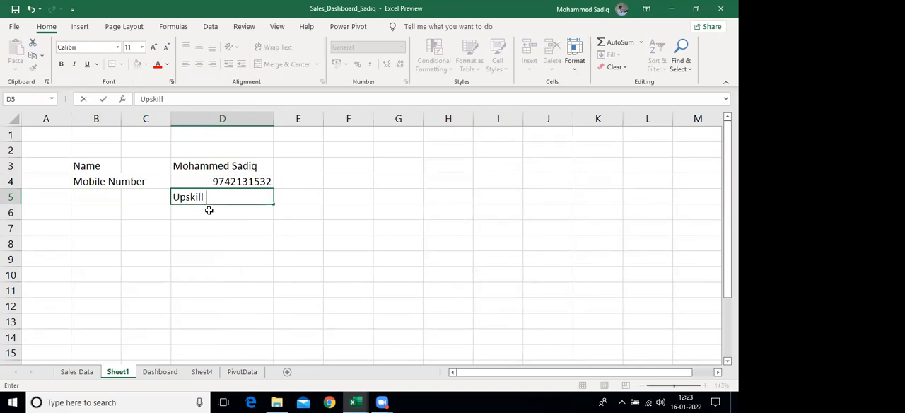
{"action": "type", "text": "with Sadiq"}
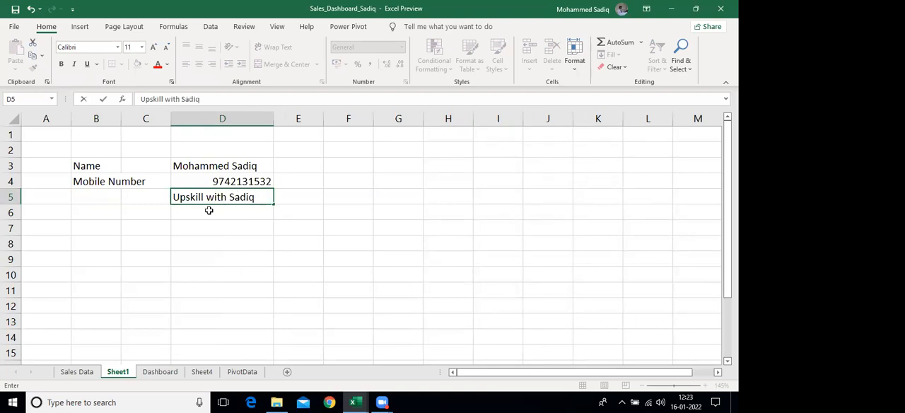
{"action": "key", "text": "Return"}
Label the channel entry by entering Youtube Channel in B5
{"action": "key", "text": "Up"}
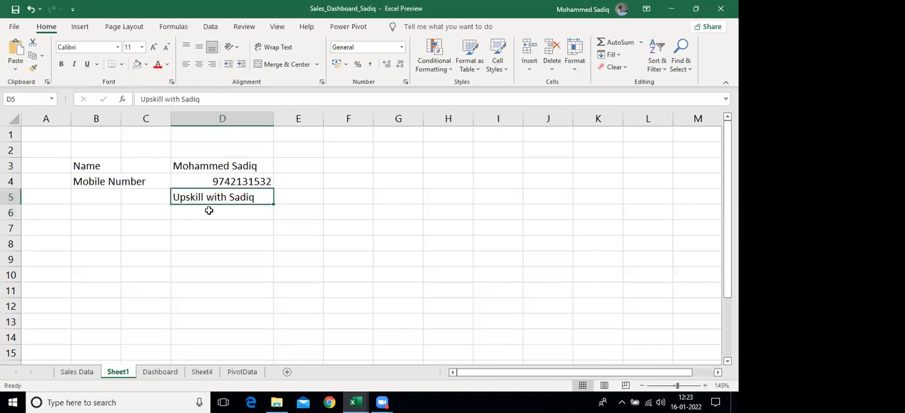
{"action": "key", "text": "Left"}
{"action": "key", "text": "Left"}
{"action": "type", "text": "Yout"}
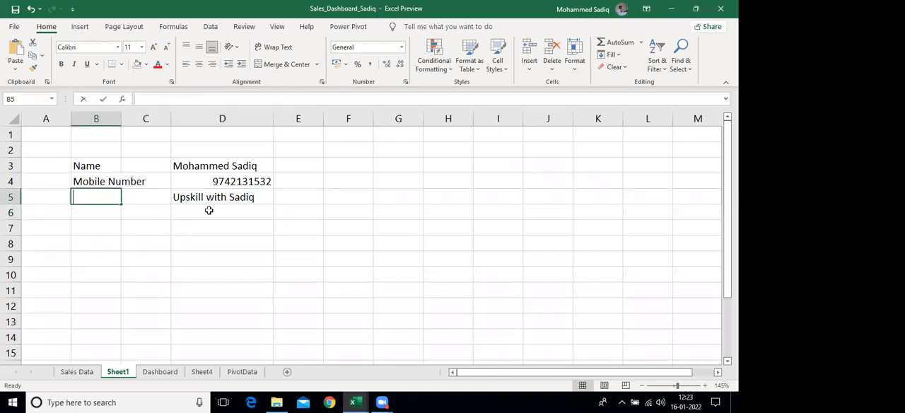
{"action": "type", "text": "ube"}
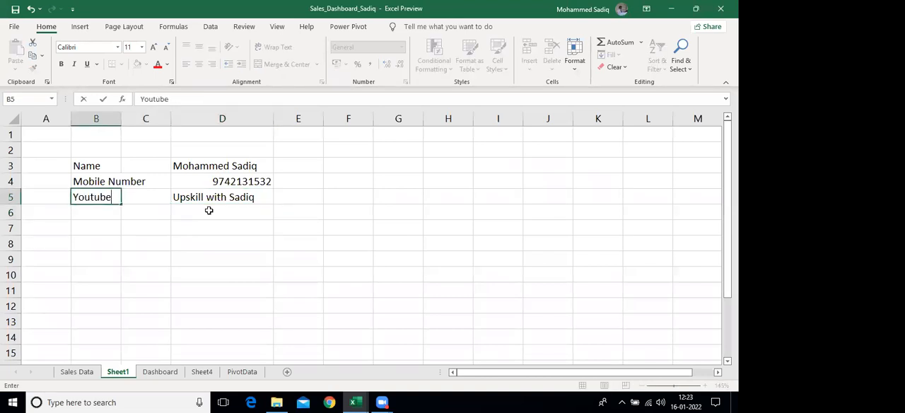
{"action": "type", "text": " Channel"}
{"action": "key", "text": "Return"}
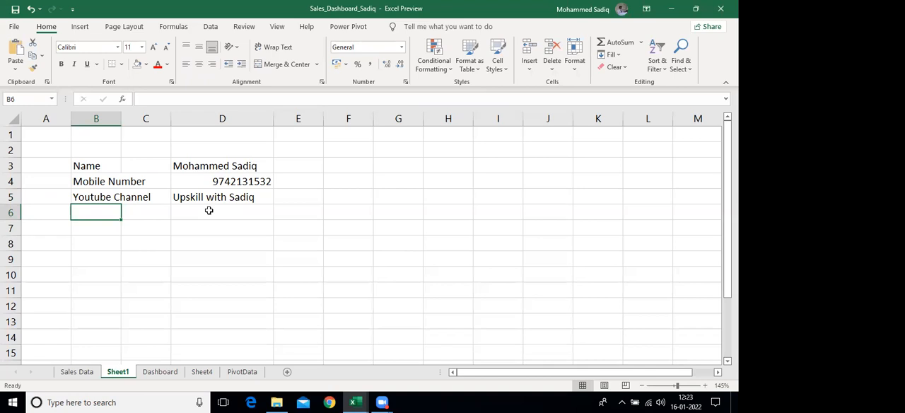
Clear the YouTube channel label and name from B5:D5
{"action": "left_click", "coordinate": [244, 182]}
{"action": "scroll", "coordinate": [244, 181], "scroll_direction": "up", "scroll_amount": 5}
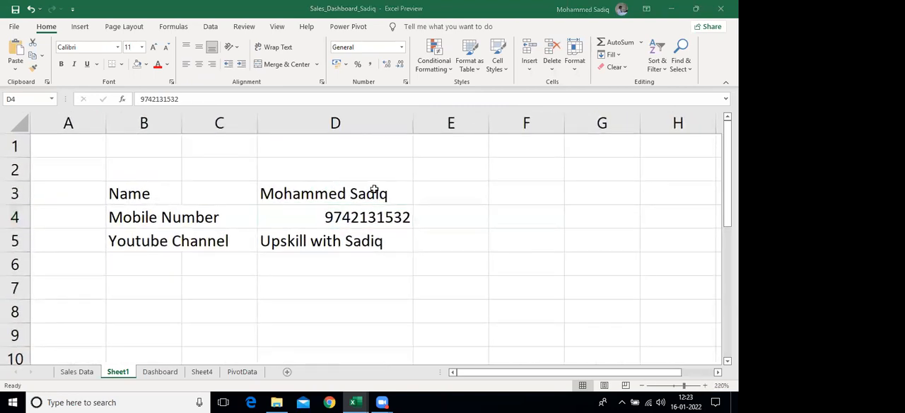
{"action": "scroll", "coordinate": [367, 201], "scroll_direction": "up", "scroll_amount": 1}
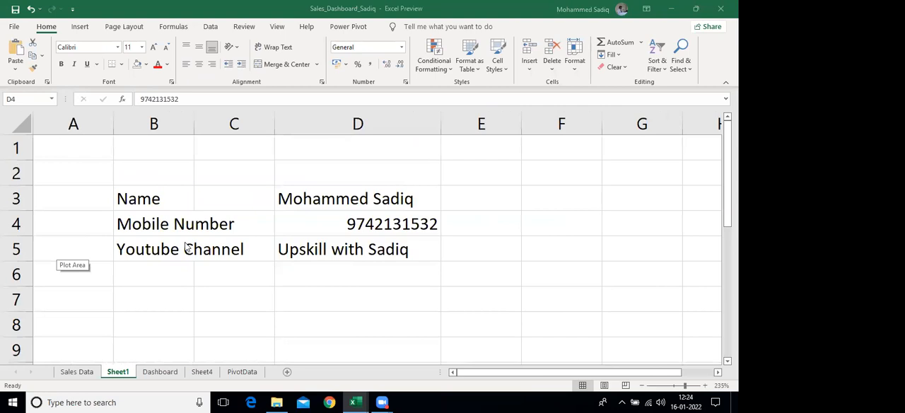
{"action": "left_click_drag", "start_coordinate": [147, 249], "coordinate": [327, 243]}
{"action": "key", "text": "Delete"}
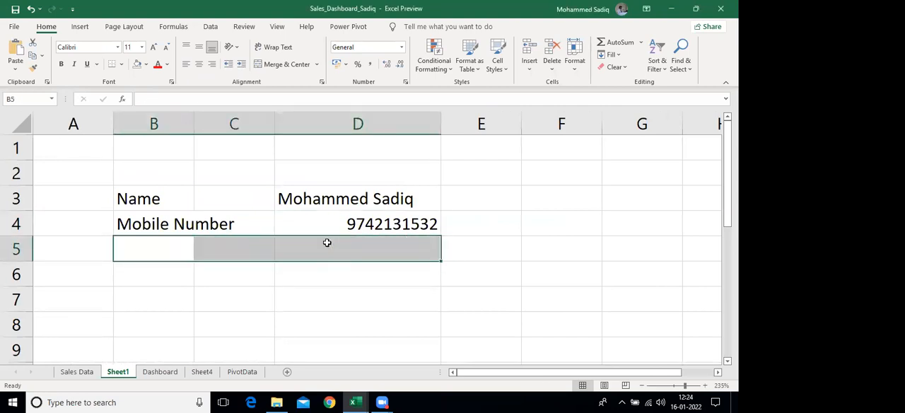
{"action": "key", "text": "Up"}
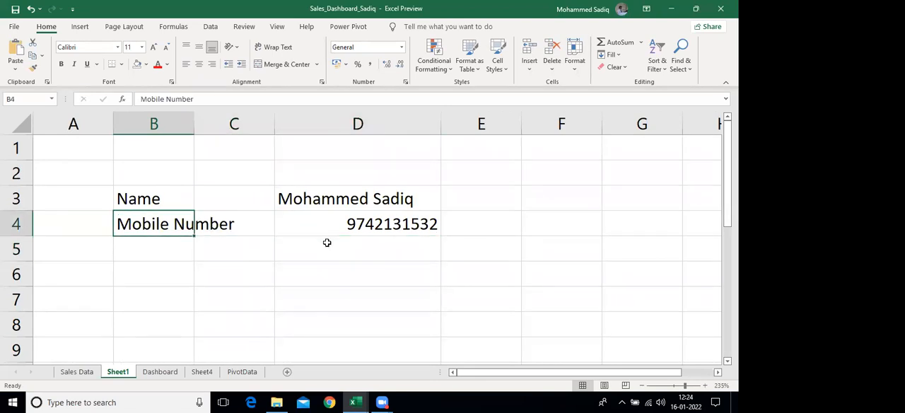
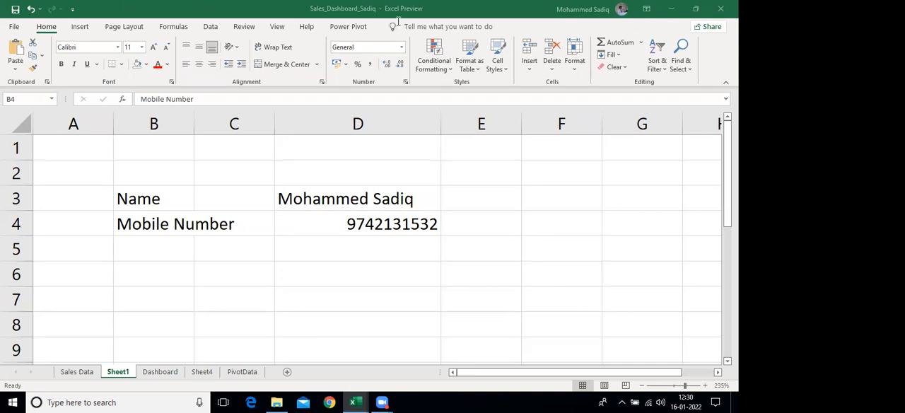
Search the available commands and help for Tables
{"action": "left_click", "coordinate": [421, 26]}
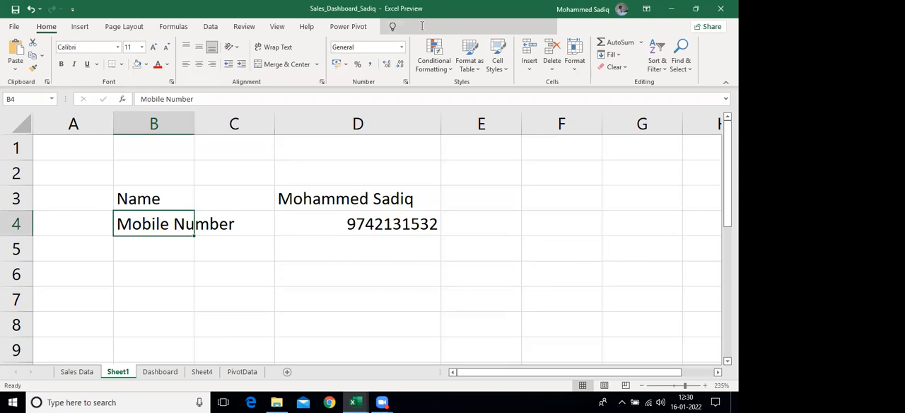
{"action": "type", "text": "Tables"}
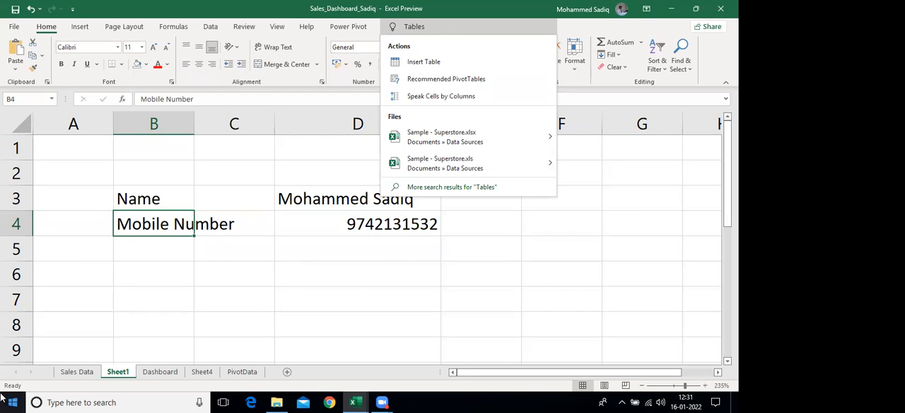
{"action": "left_click", "coordinate": [517, 93]}
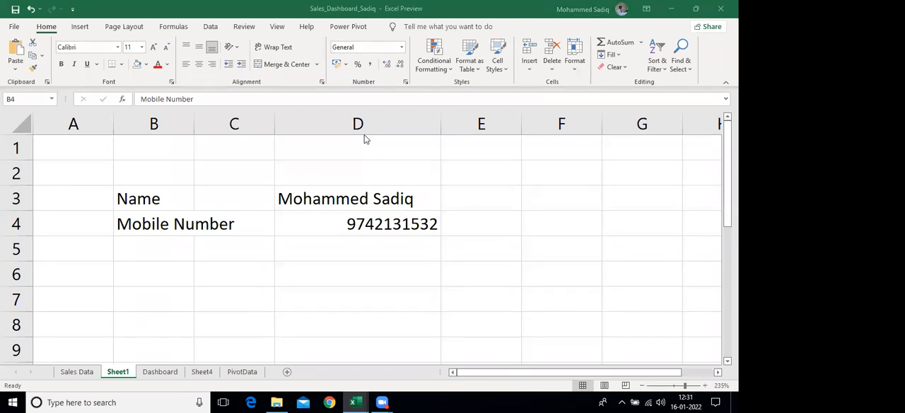
Enter the contact's e-mail address in D5, below the mobile number
{"action": "left_click", "coordinate": [361, 243]}
{"action": "left_click", "coordinate": [357, 249]}
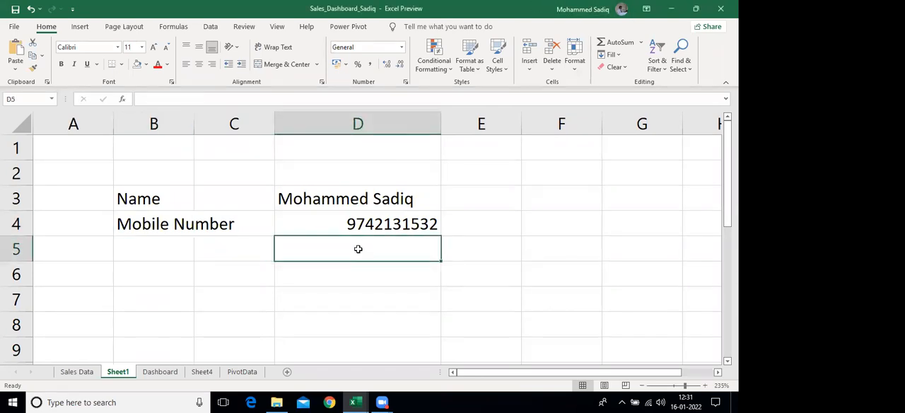
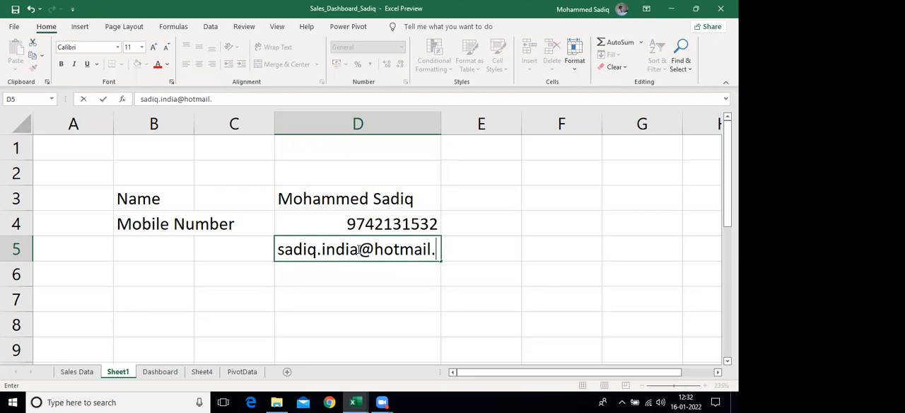
{"action": "key", "text": "Return"}
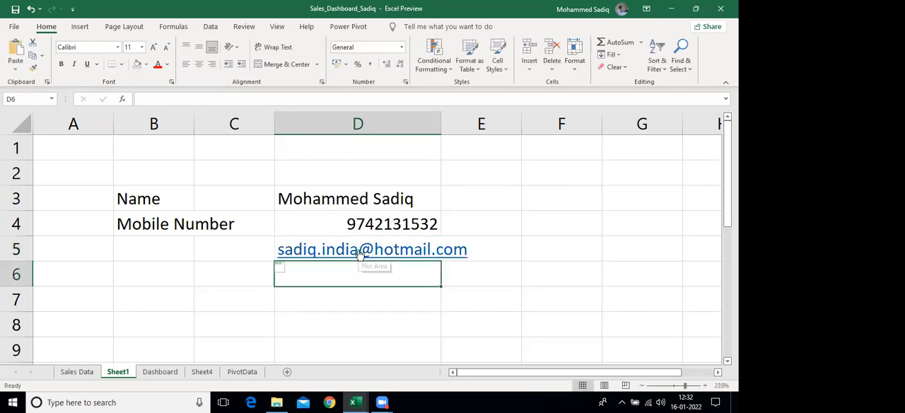
Label the e-mail entry by entering Email ID in B5
{"action": "key", "text": "Left"}
{"action": "key", "text": "Up"}
{"action": "key", "text": "Left"}
{"action": "type", "text": "E"}
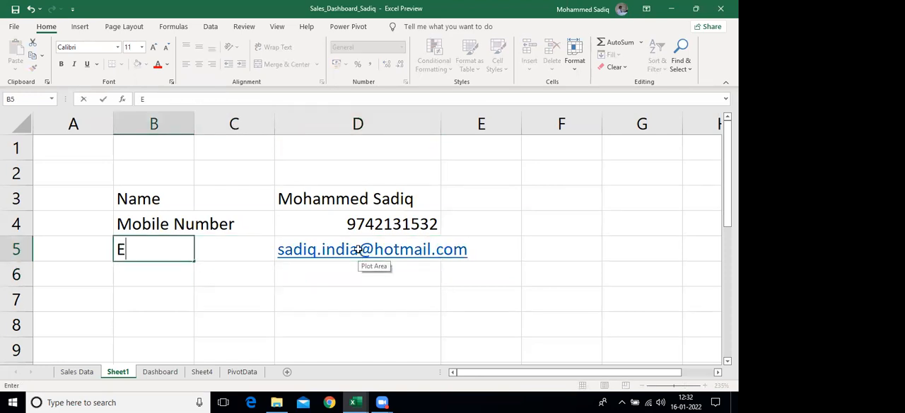
{"action": "type", "text": "mail ID"}
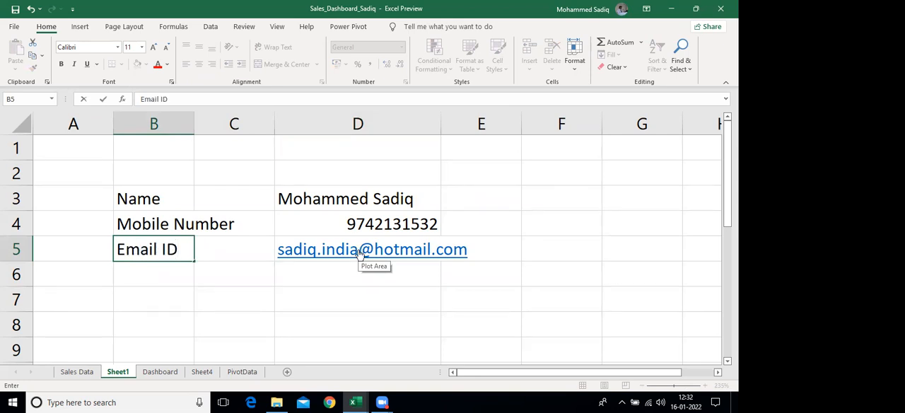
{"action": "key", "text": "Return"}
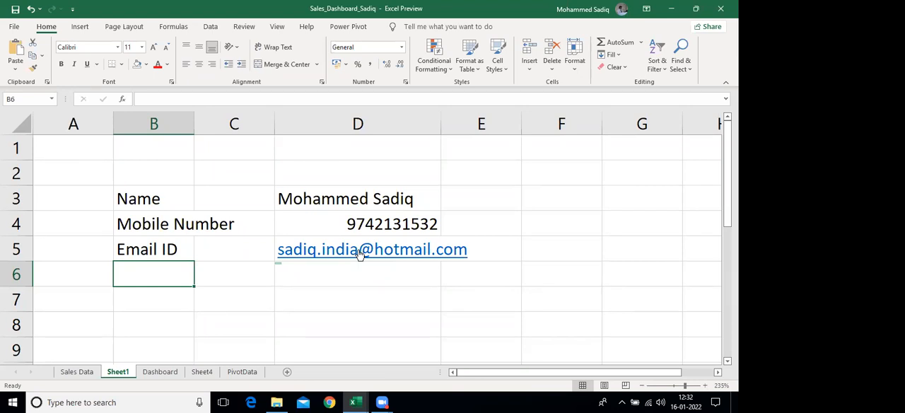
{"action": "left_click", "coordinate": [507, 401]}
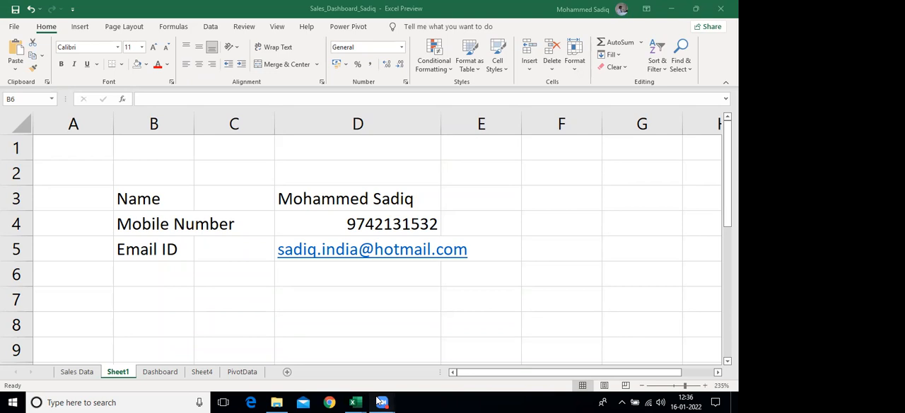
{"action": "mouse_move", "coordinate": [381, 402]}
{"action": "left_click", "coordinate": [402, 366]}
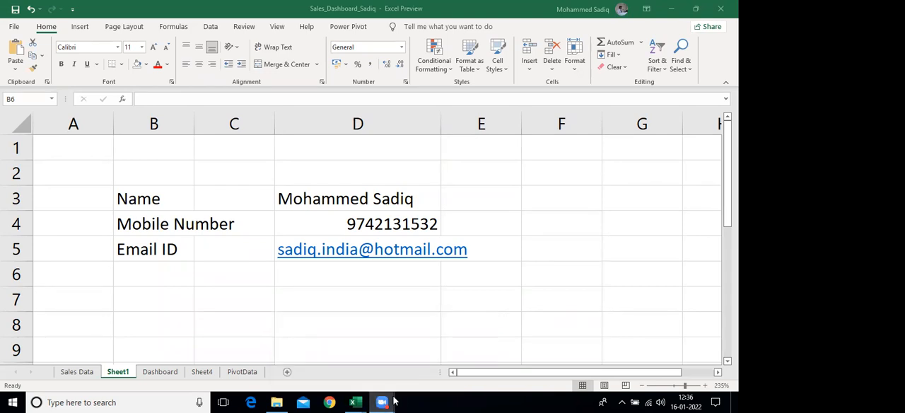